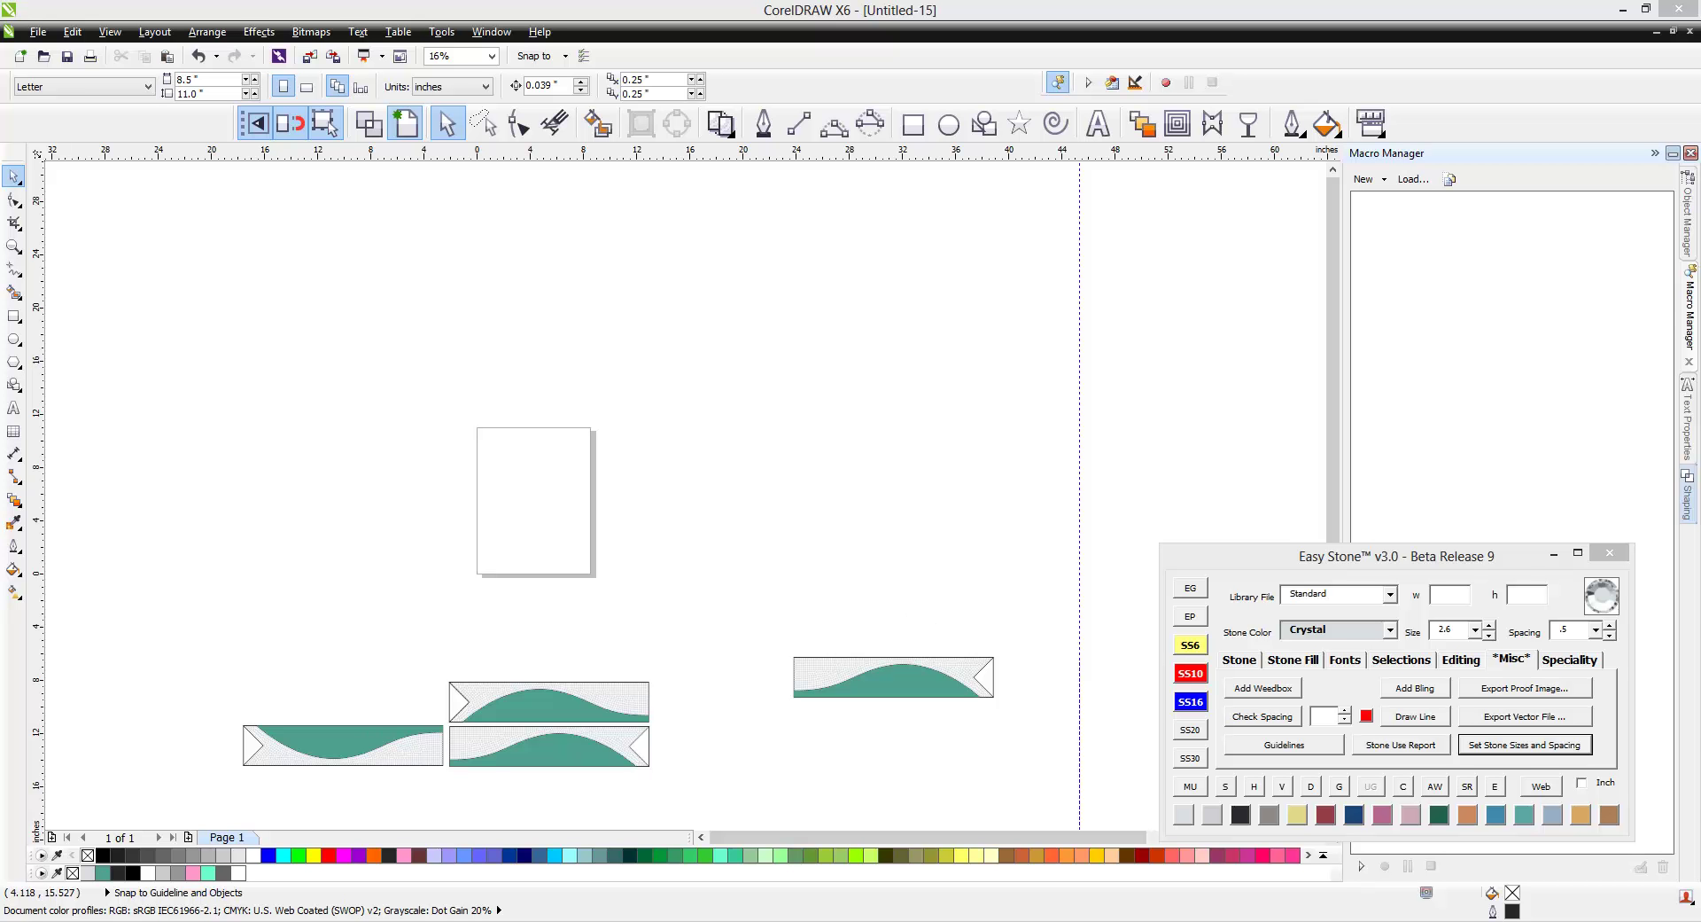
- Bring the photo of the red-and-gold rhinestone ribbon into the drawing, on the empty canvas beside the page
{"action": "left_click", "coordinate": [1348, 563]}
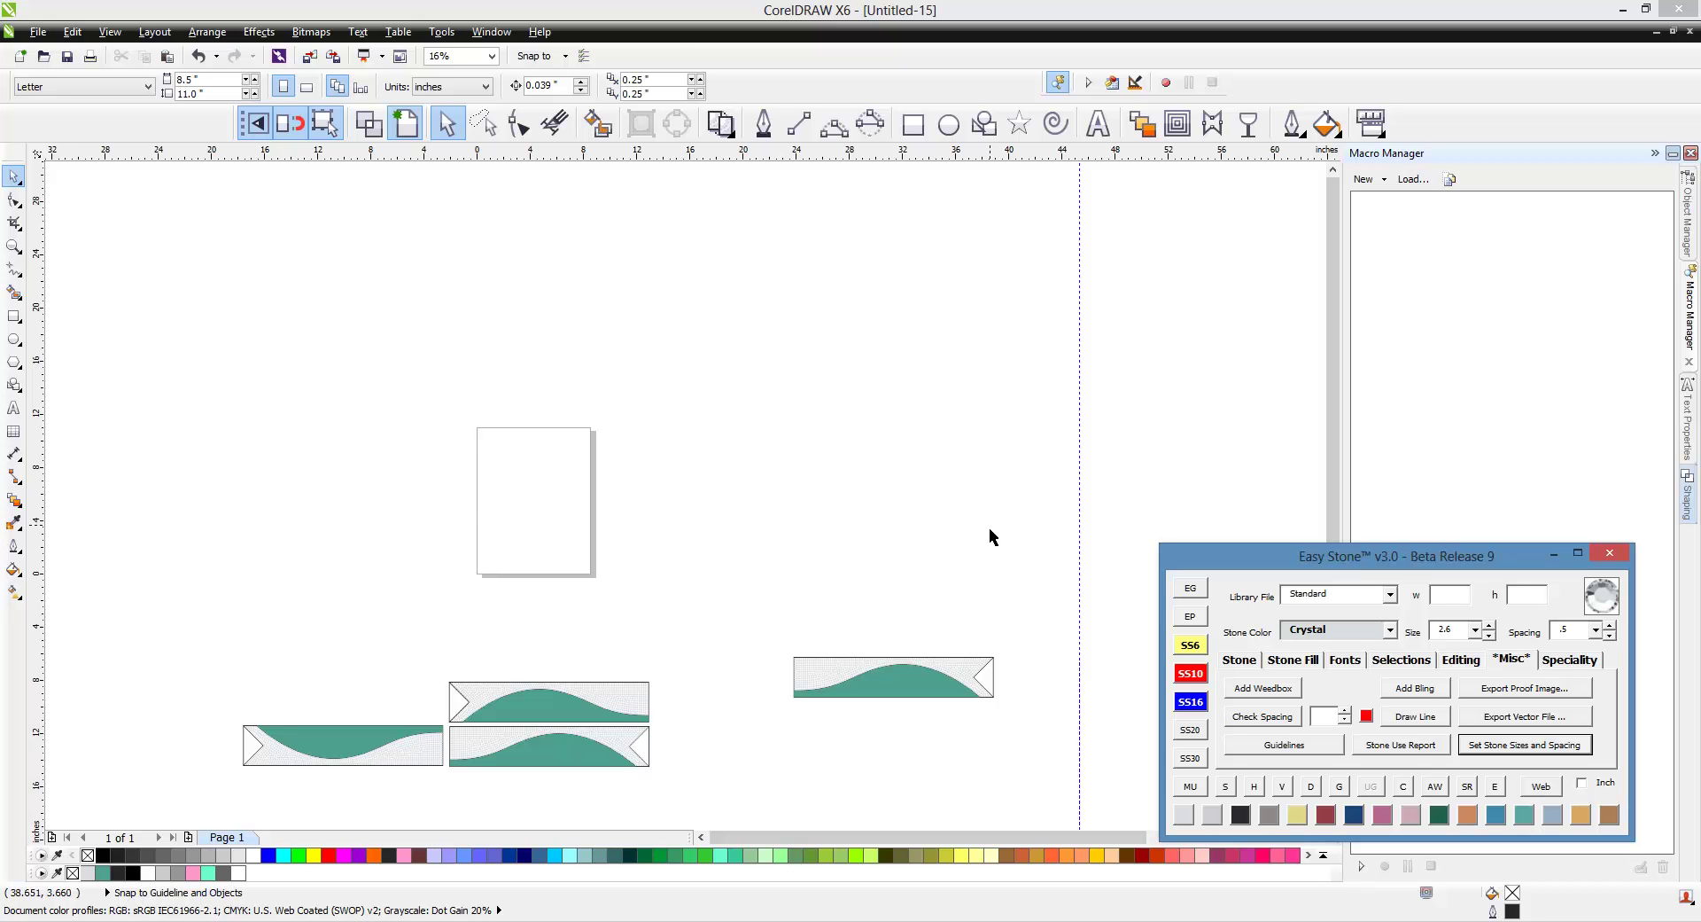
{"action": "left_click", "coordinate": [796, 423]}
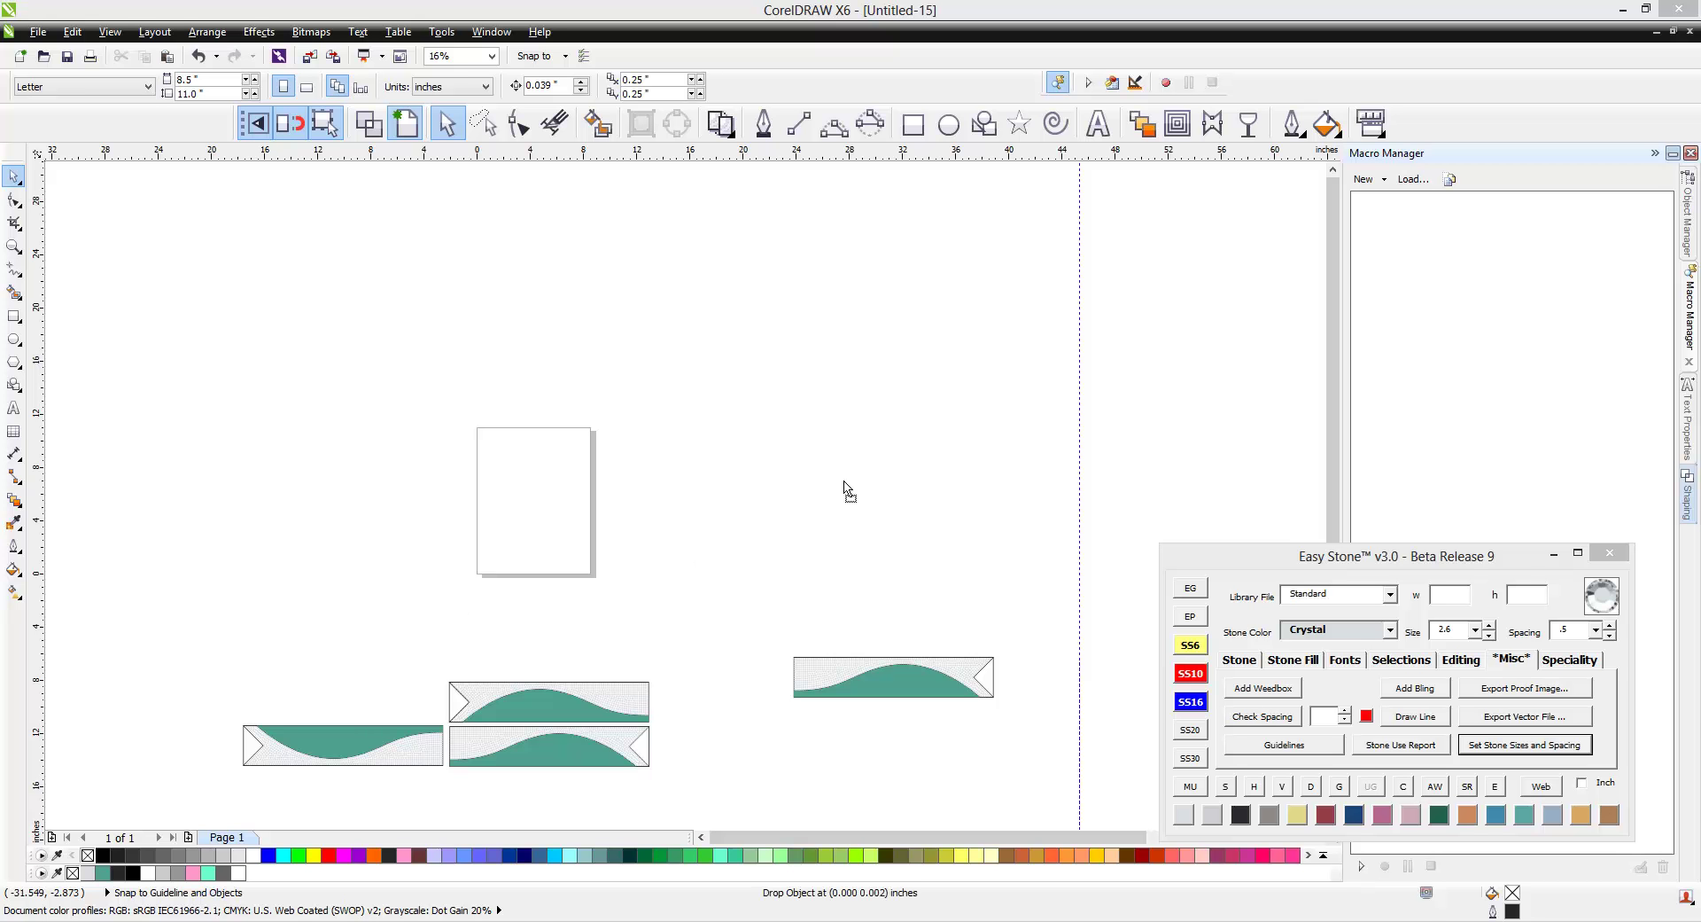
{"action": "scroll", "coordinate": [836, 479], "scroll_direction": "up", "scroll_amount": 2}
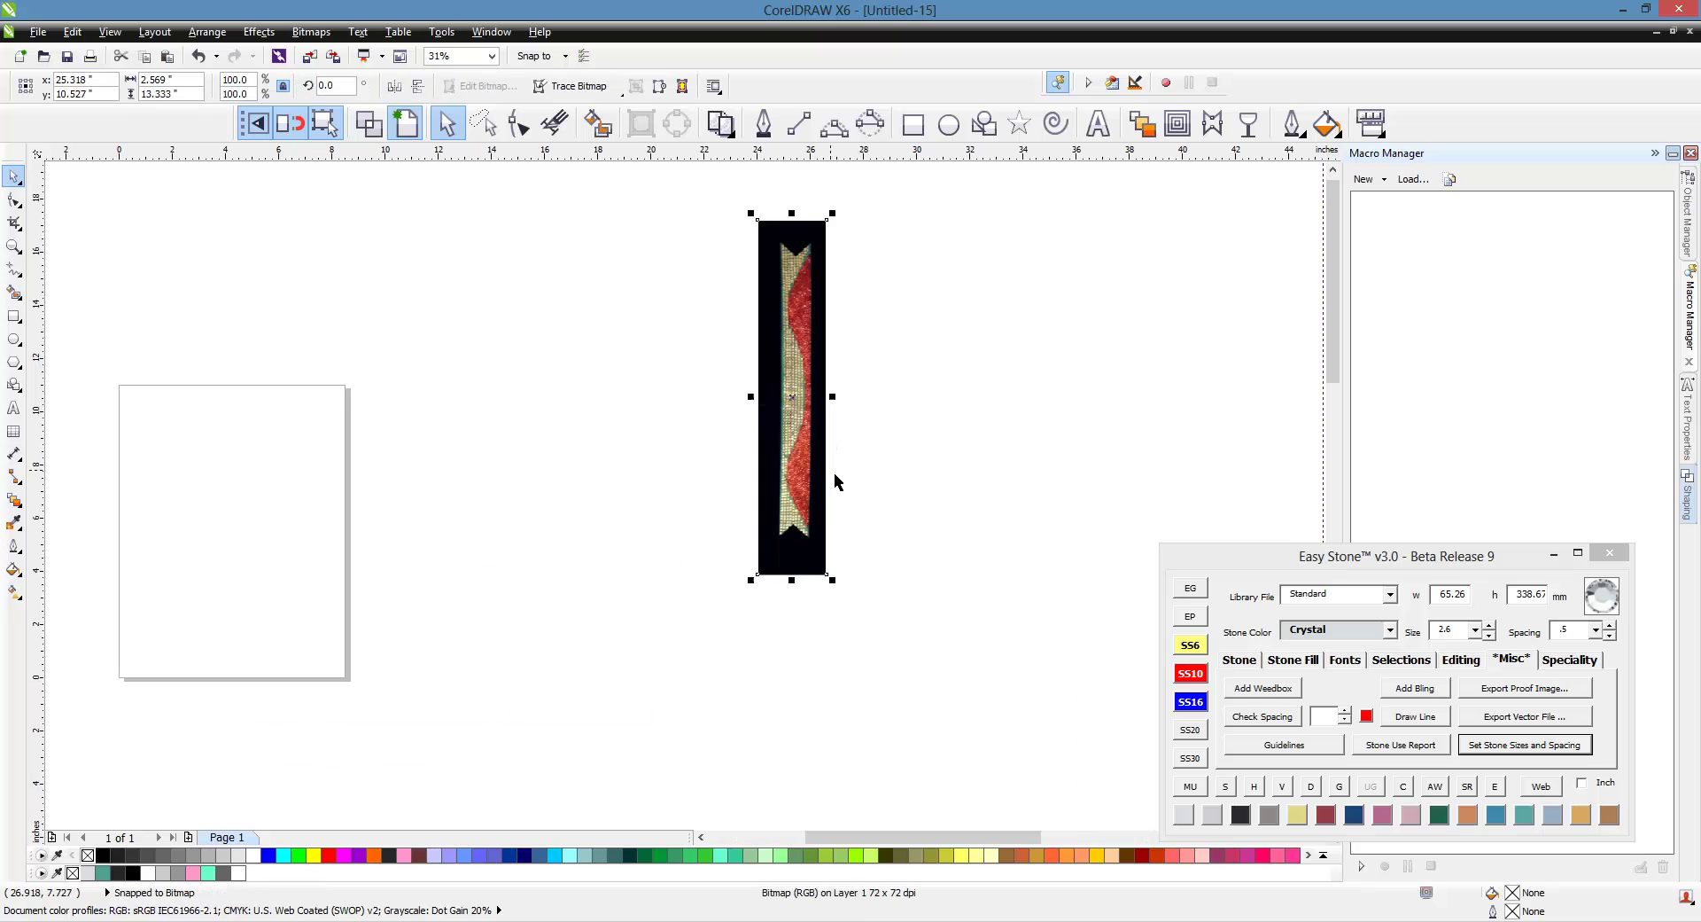
{"action": "left_click", "coordinate": [831, 479]}
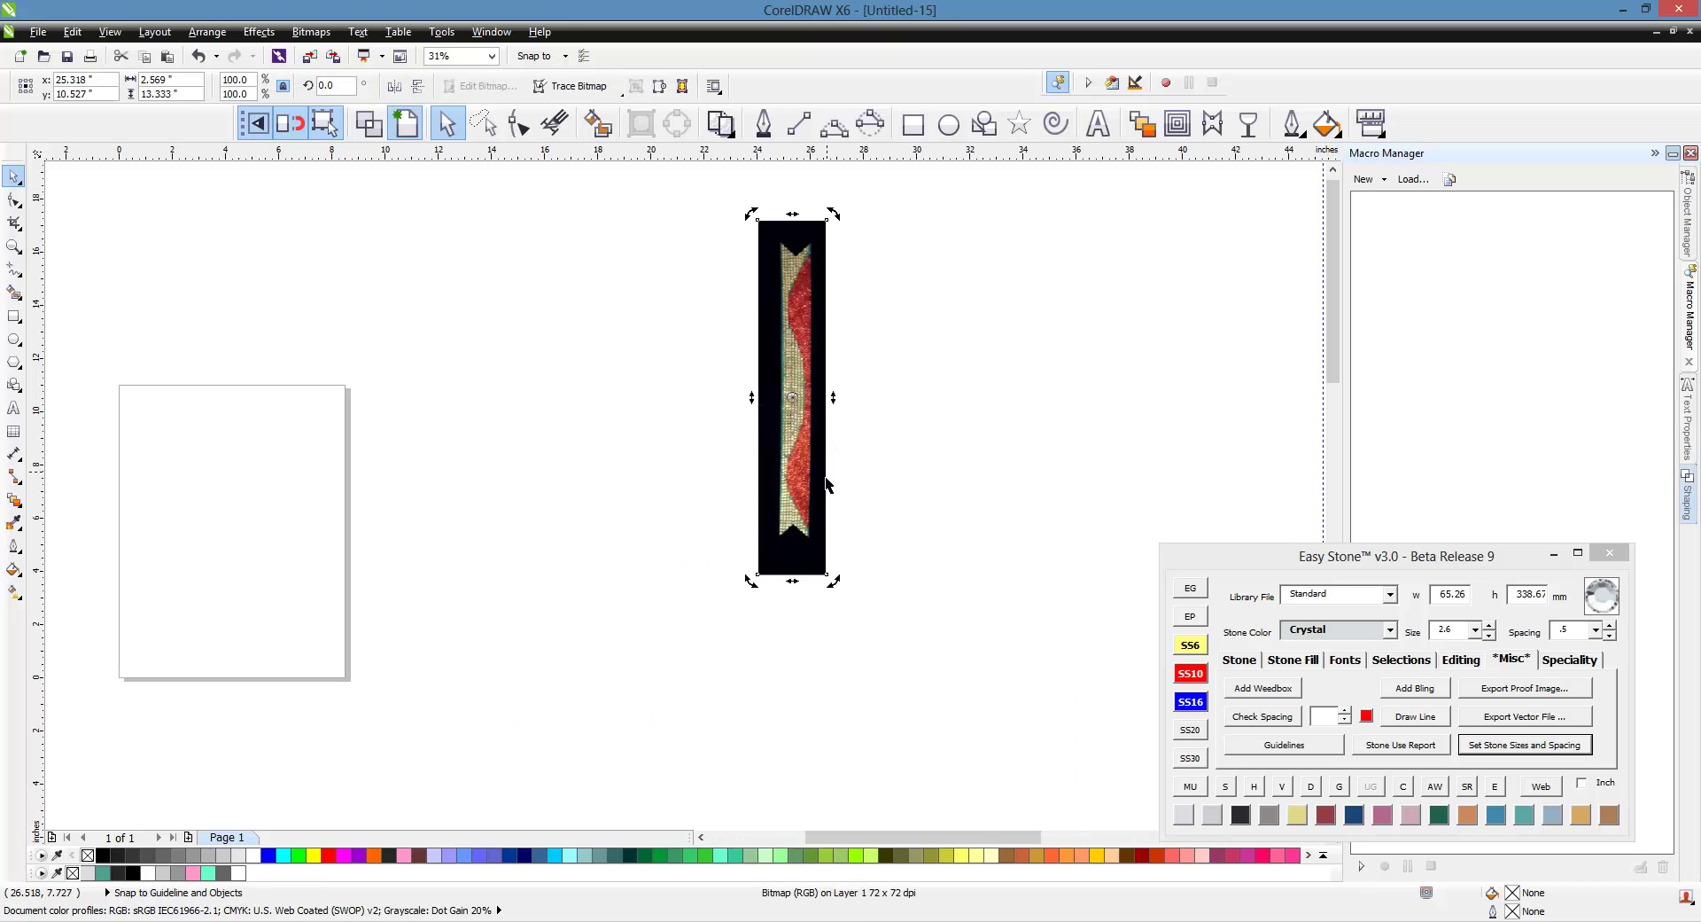
- Rotate the ribbon photo to horizontal with Easy Stone's Set Angle, using a reference line along the ribbon's straight red edge
{"action": "left_click", "coordinate": [896, 624]}
{"action": "scroll", "coordinate": [809, 316], "scroll_direction": "up", "scroll_amount": 1}
{"action": "left_click", "coordinate": [809, 317]}
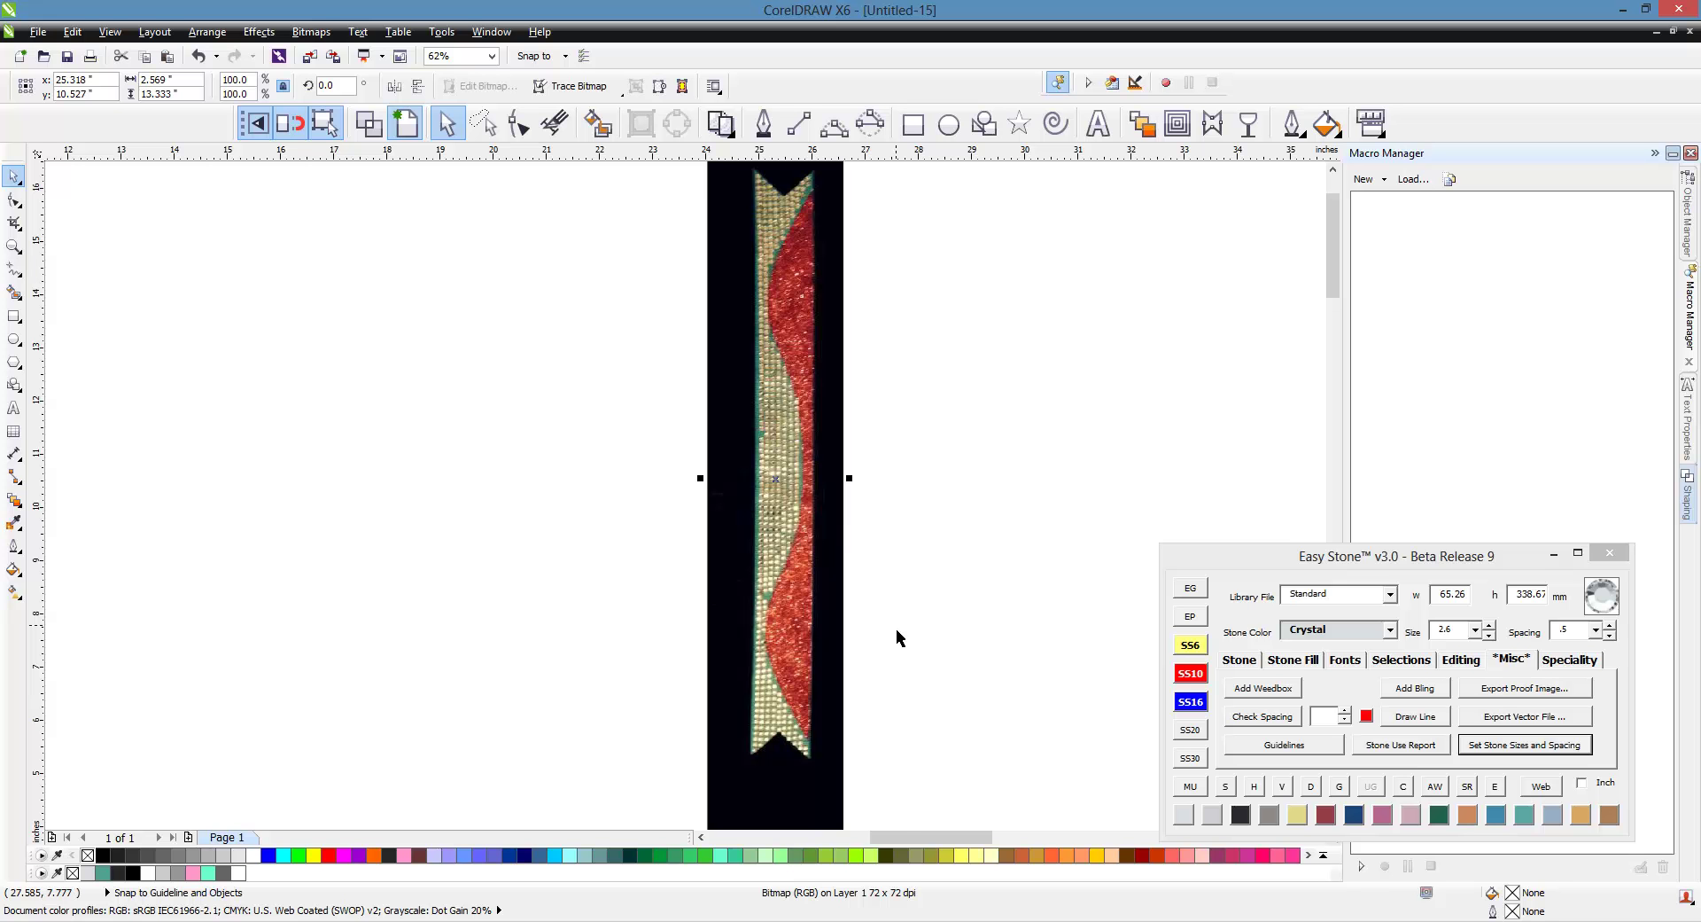
{"action": "scroll", "coordinate": [873, 596], "scroll_direction": "up", "scroll_amount": 4}
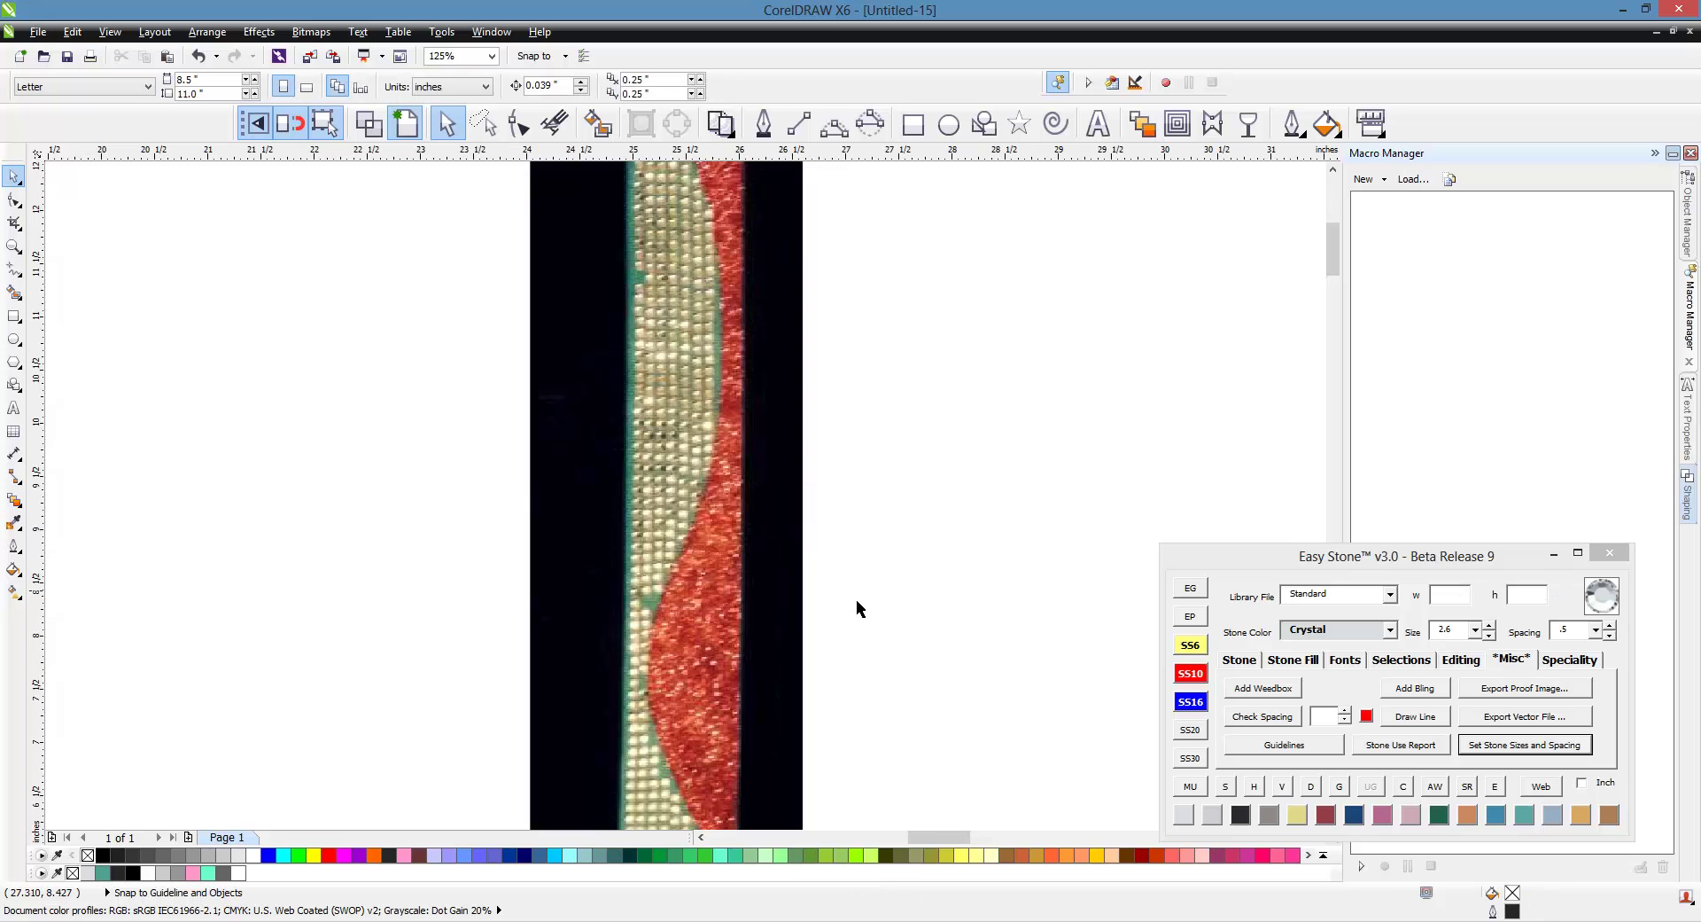
{"action": "left_click", "coordinate": [1549, 662]}
{"action": "left_click", "coordinate": [729, 455]}
{"action": "scroll", "coordinate": [720, 454], "scroll_direction": "down", "scroll_amount": 6}
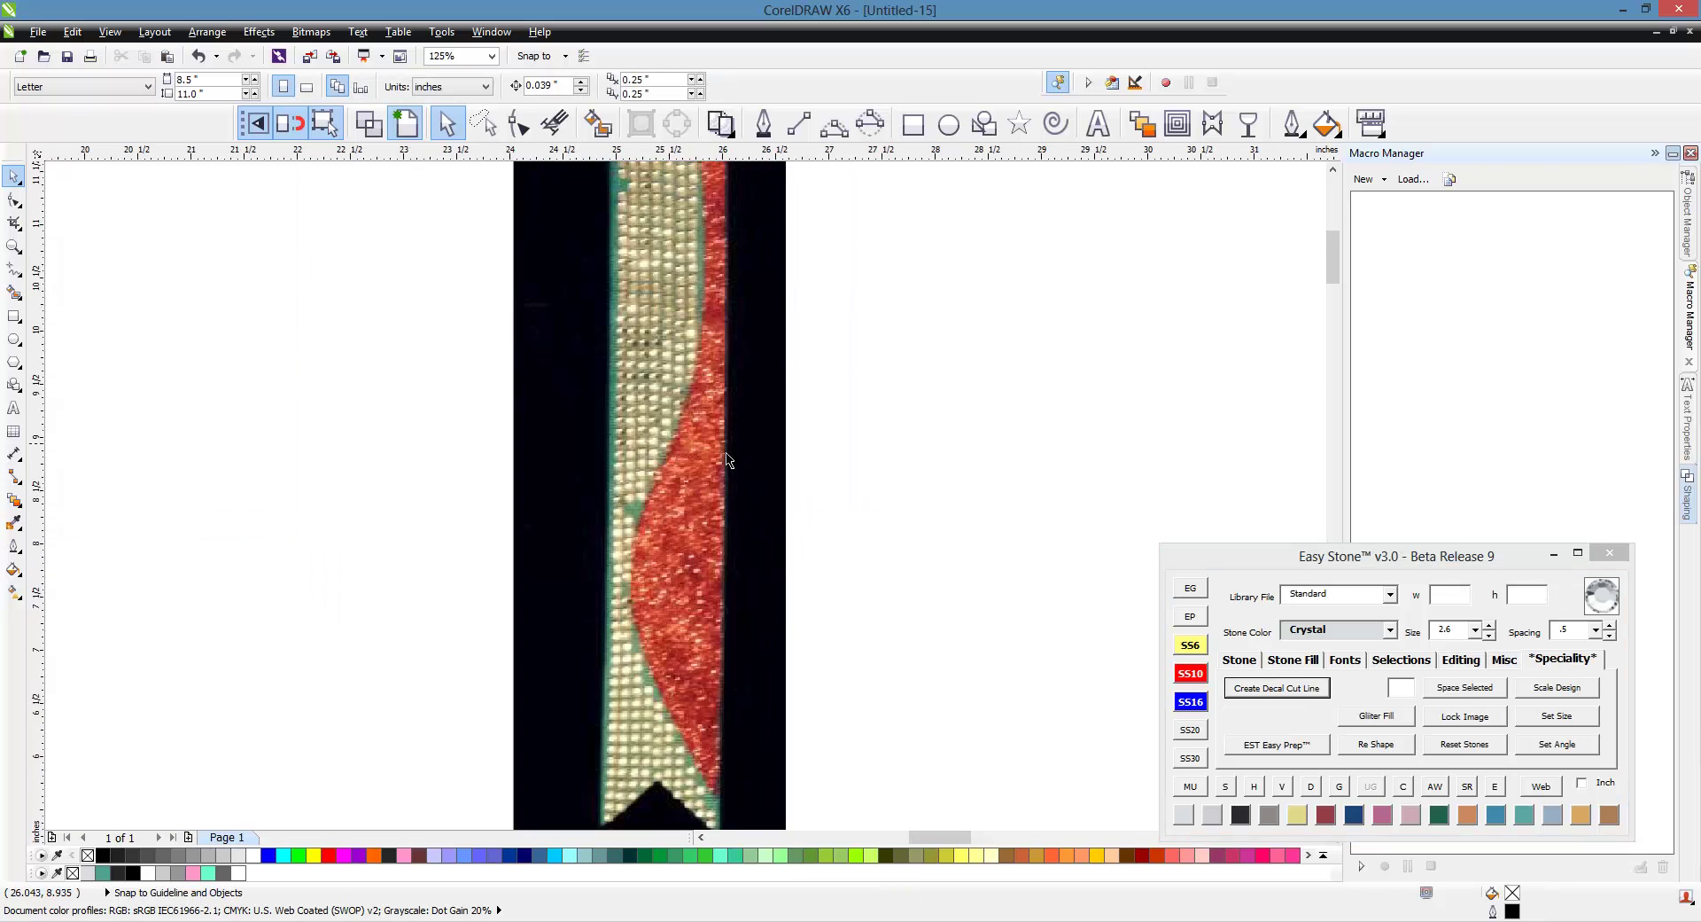
{"action": "left_click", "coordinate": [709, 450]}
{"action": "scroll", "coordinate": [748, 501], "scroll_direction": "up", "scroll_amount": 8}
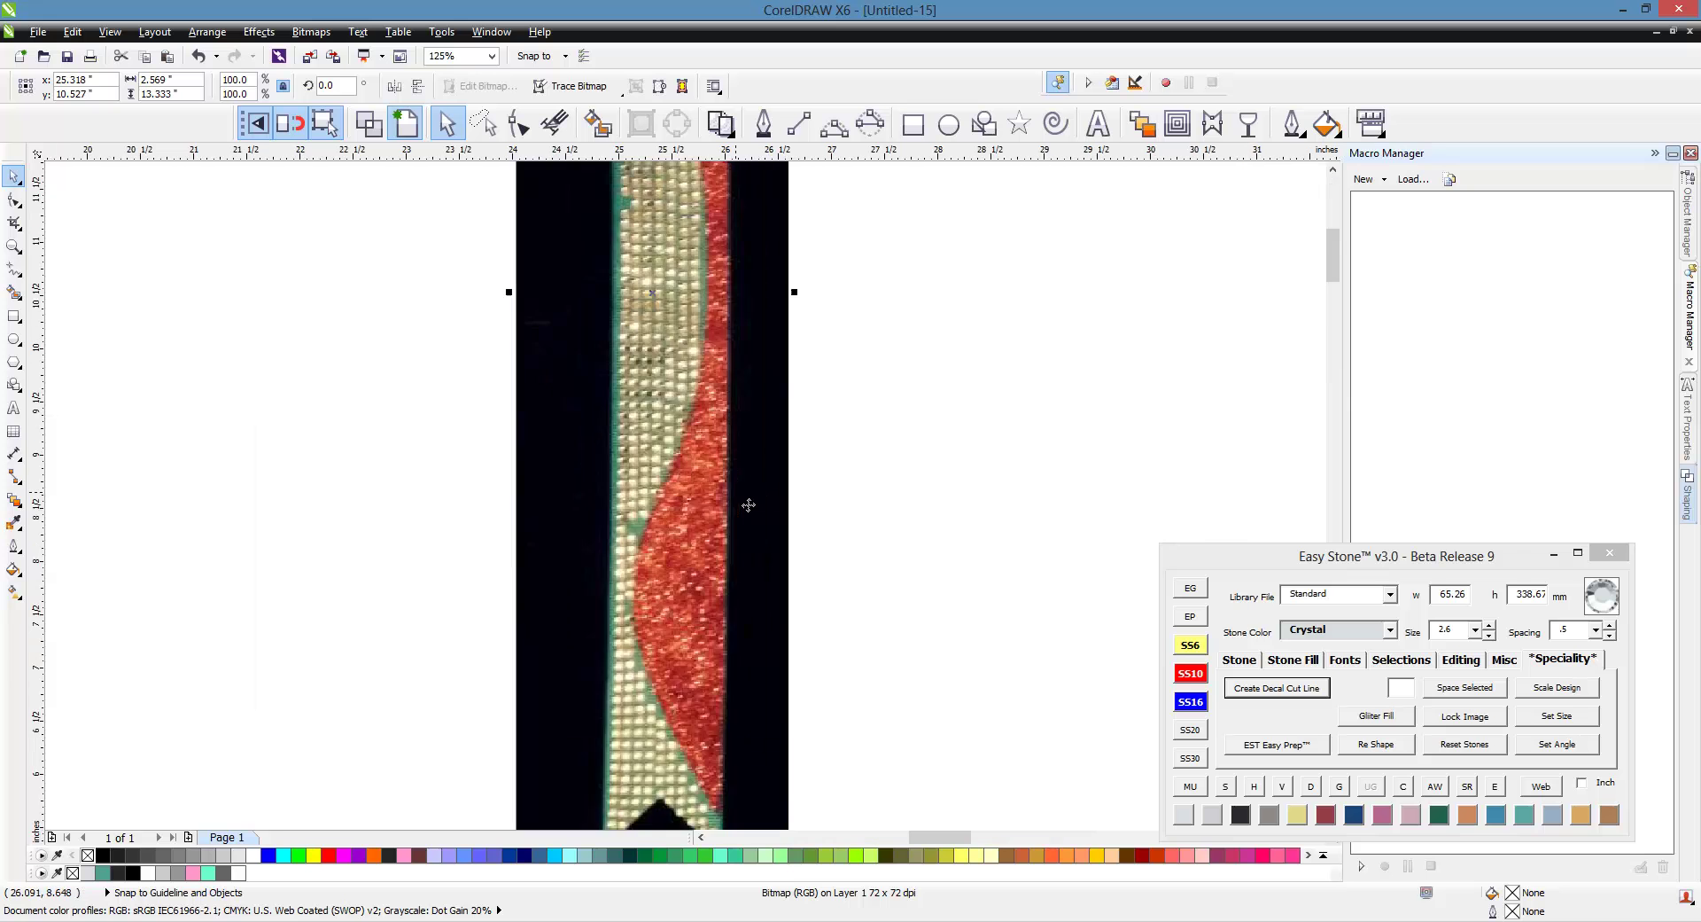
{"action": "left_click", "coordinate": [1575, 744]}
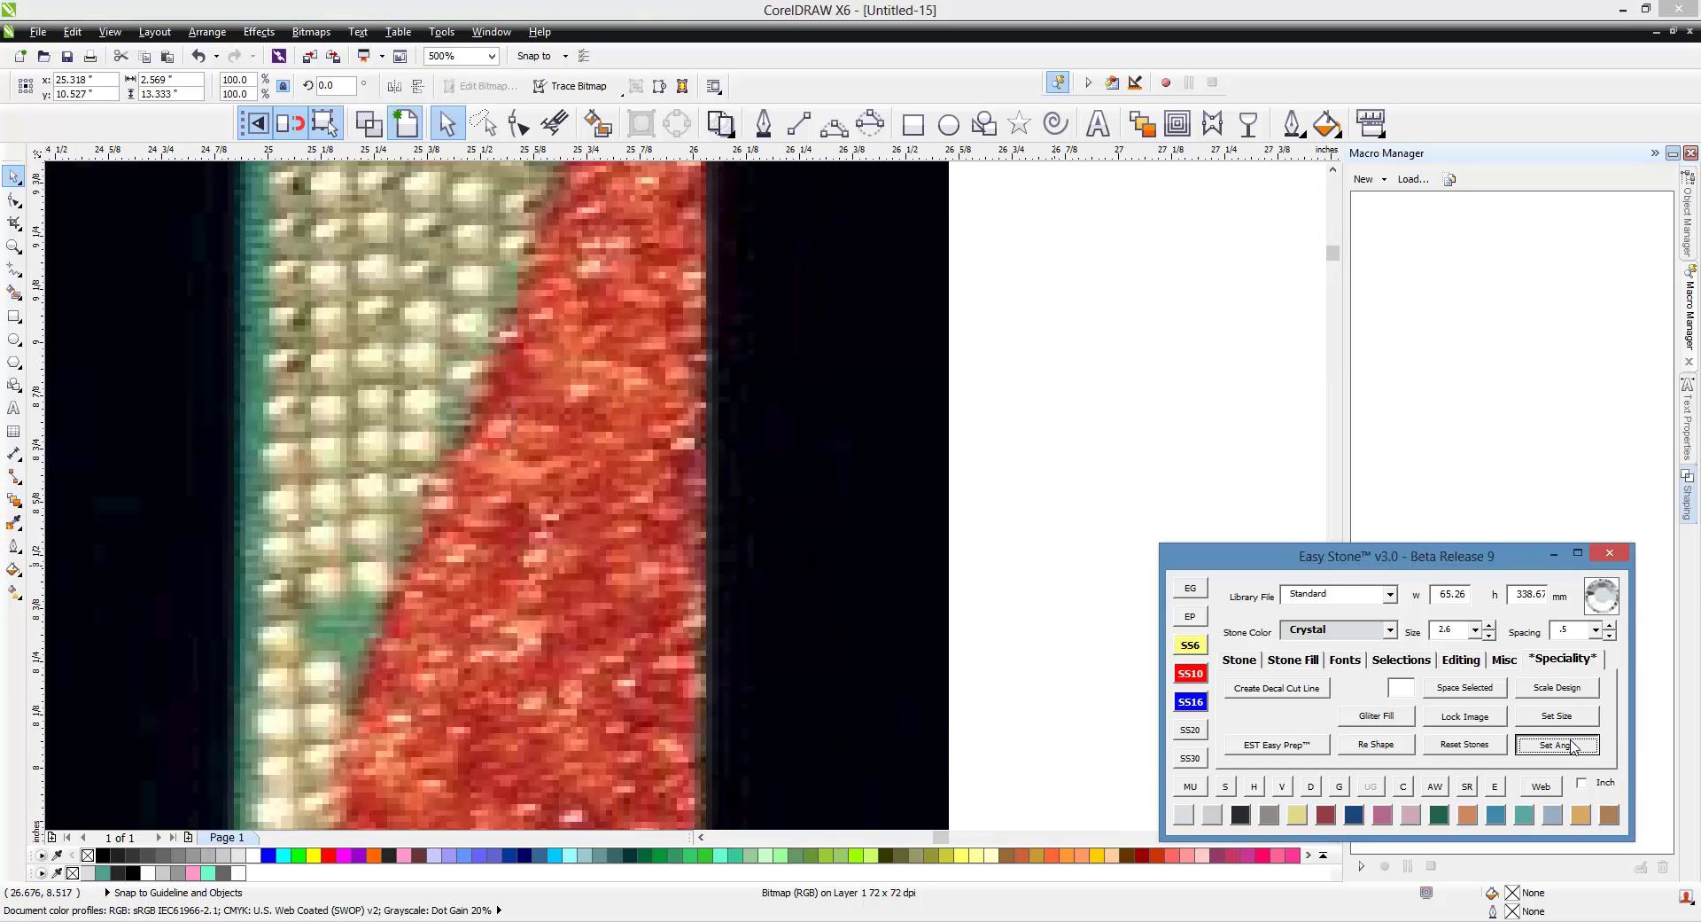
{"action": "left_click", "coordinate": [713, 277]}
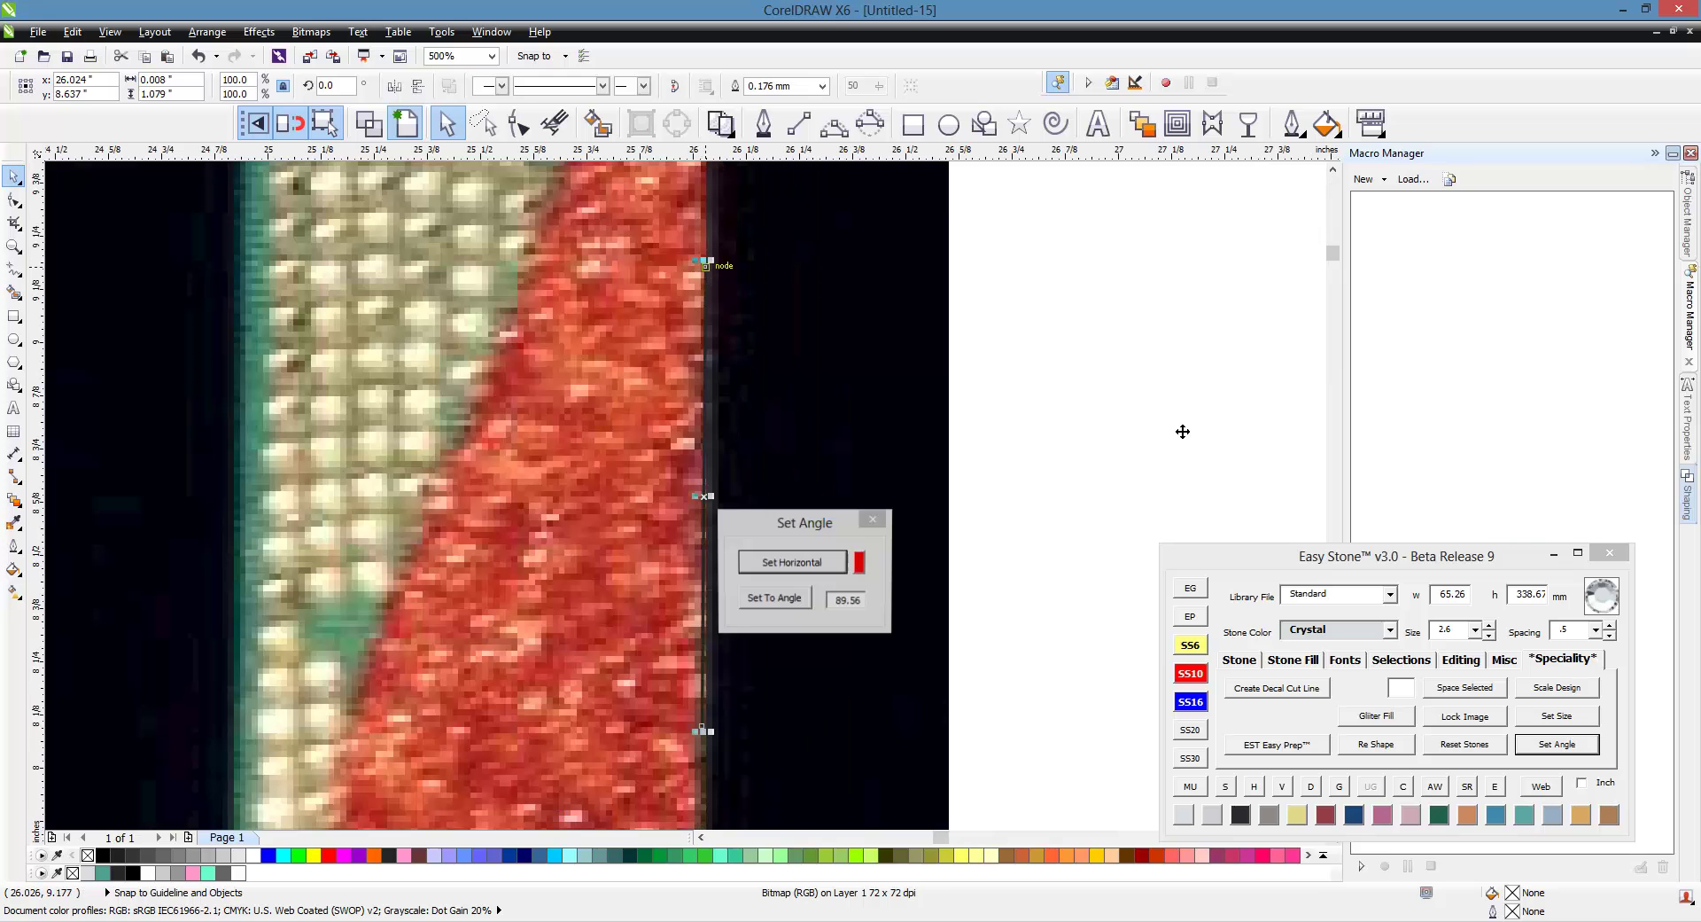
{"action": "left_click", "coordinate": [855, 564]}
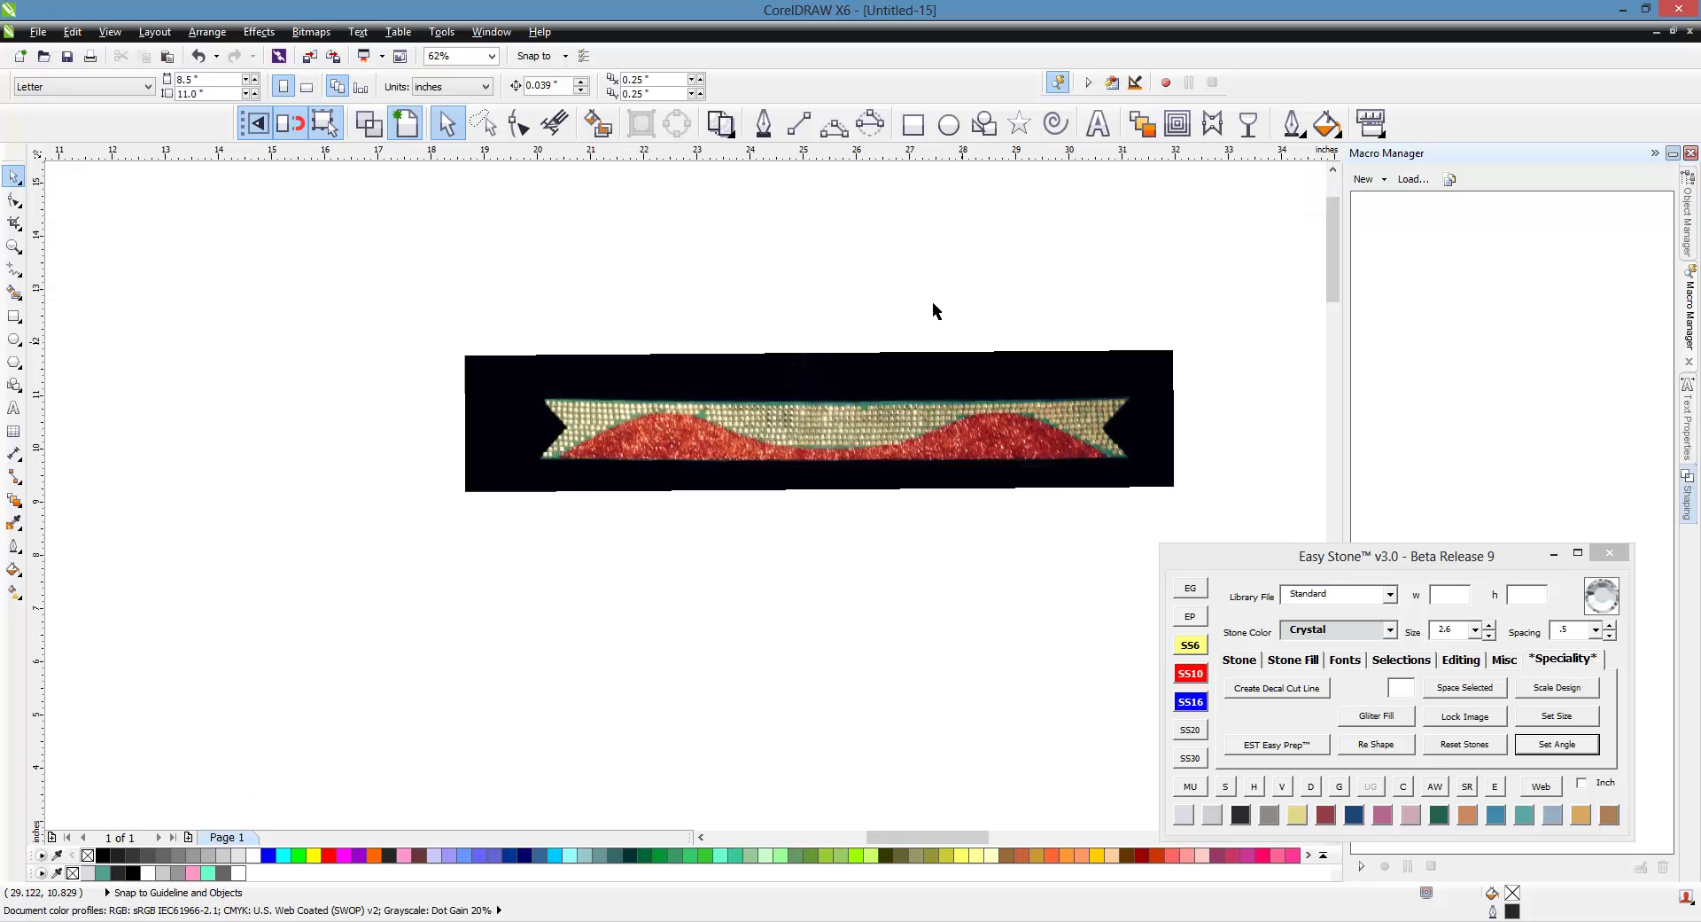
- Check the ribbon's lower edge against a temporary horizontal guideline and delete the guideline
{"action": "left_click_drag", "start_coordinate": [891, 153], "coordinate": [893, 459]}
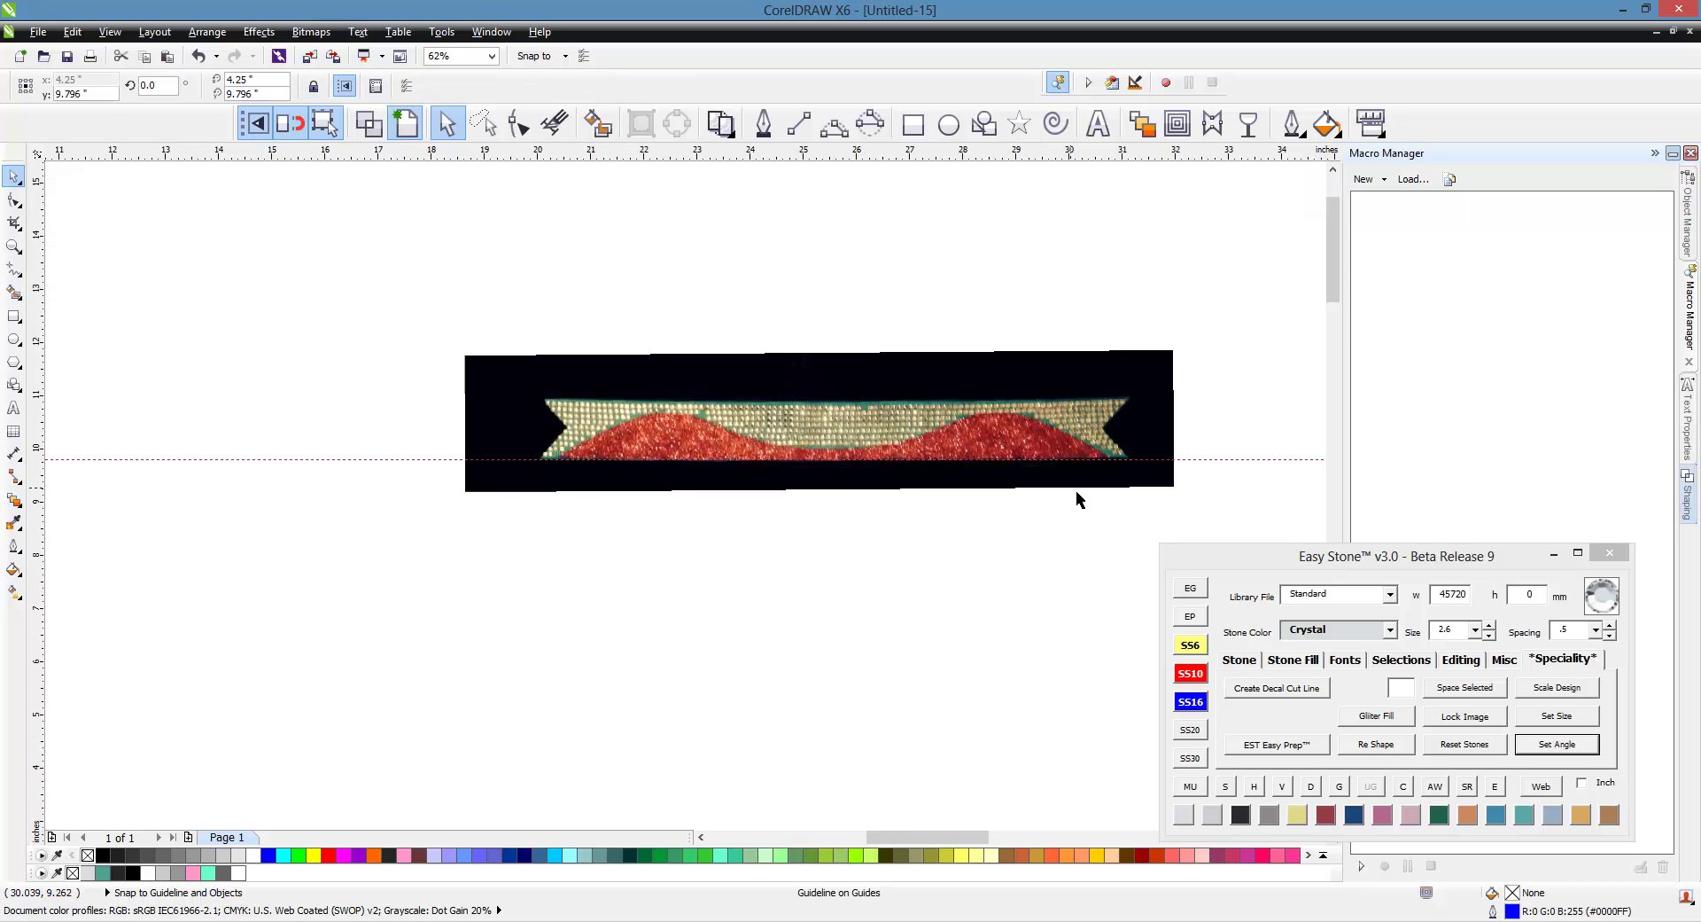
{"action": "left_click", "coordinate": [1206, 459]}
{"action": "key", "text": "Delete"}
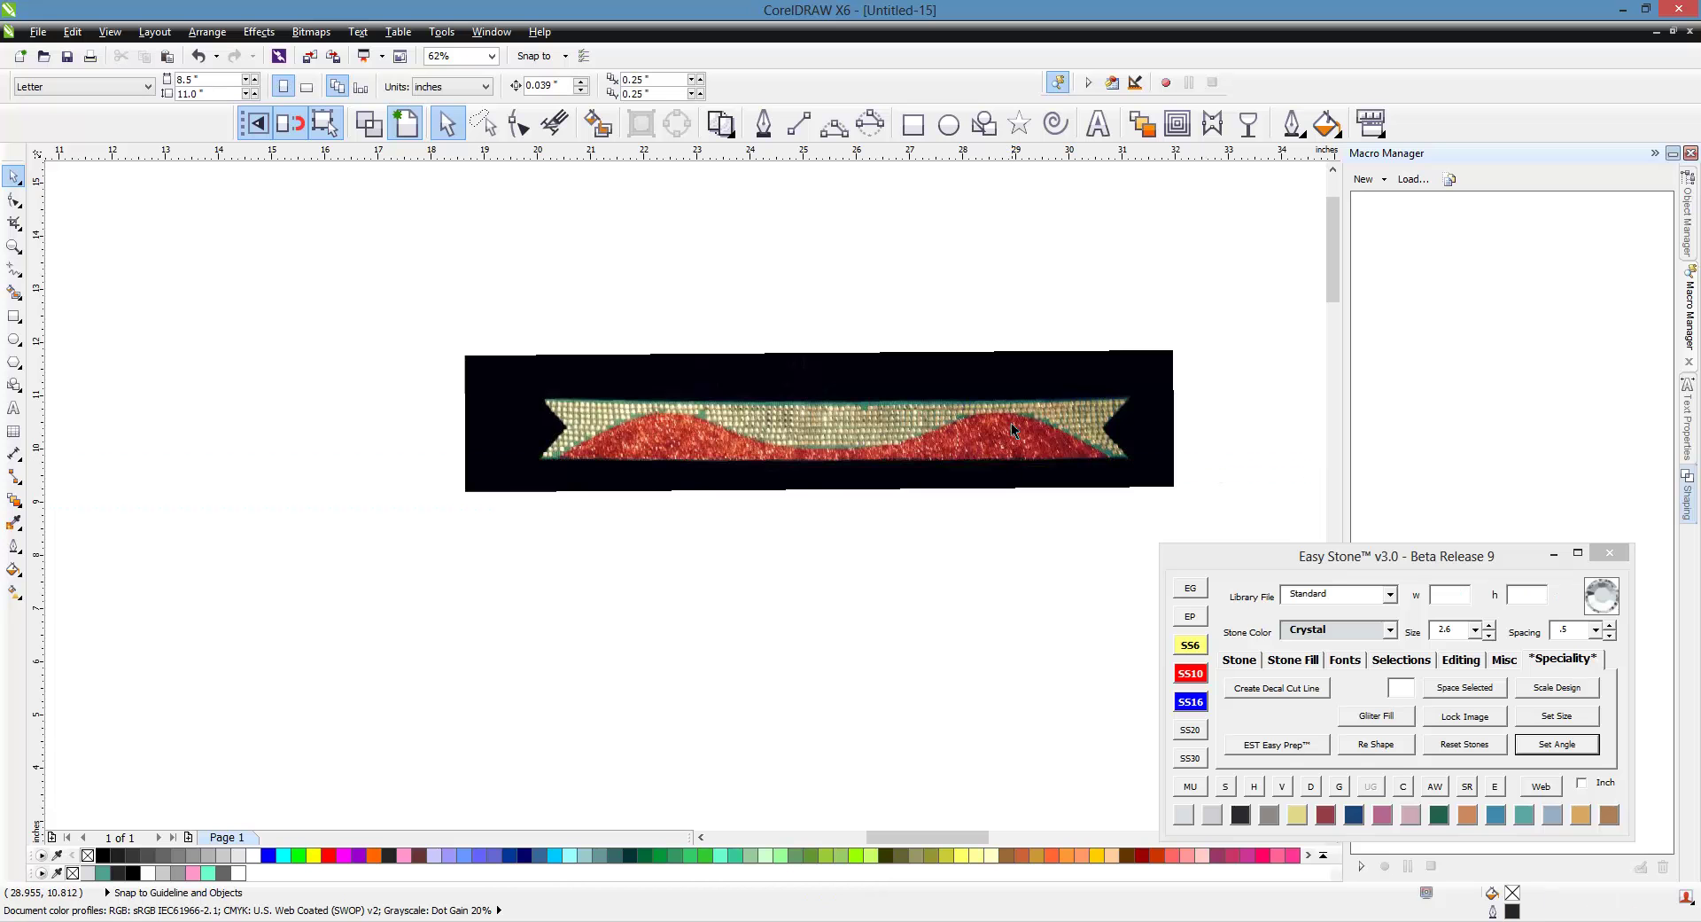
- Resize the photo with Set Size so the ribbon's end is 3 inches high, and move the photo slightly up
{"action": "left_click", "coordinate": [1015, 453]}
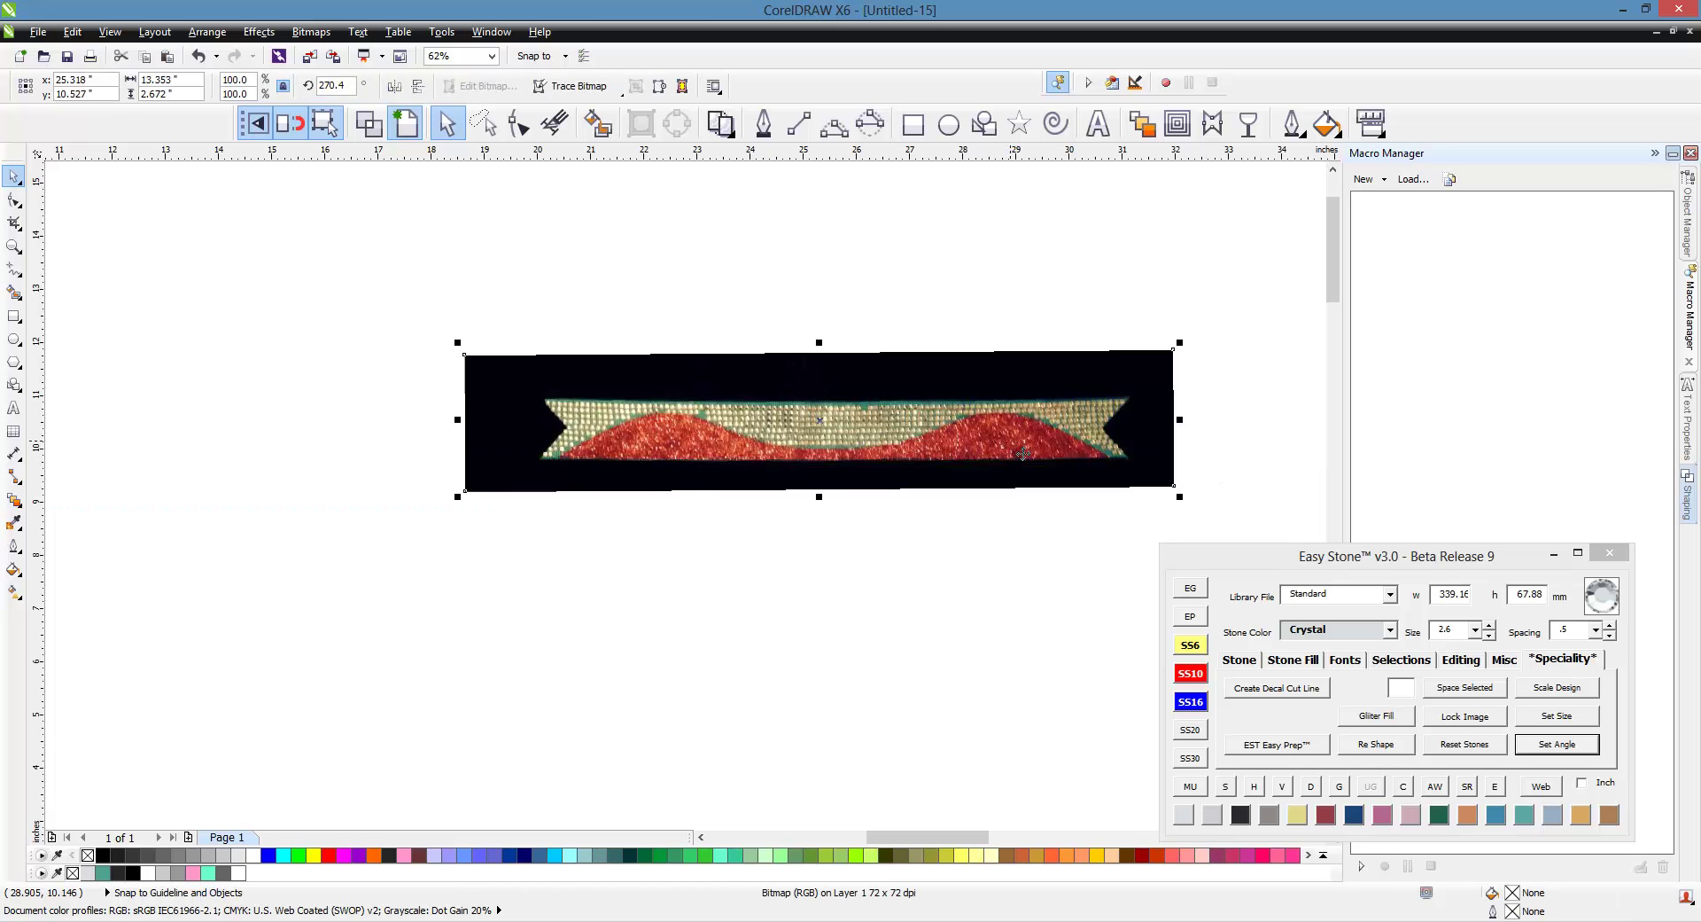
{"action": "left_click", "coordinate": [1562, 716]}
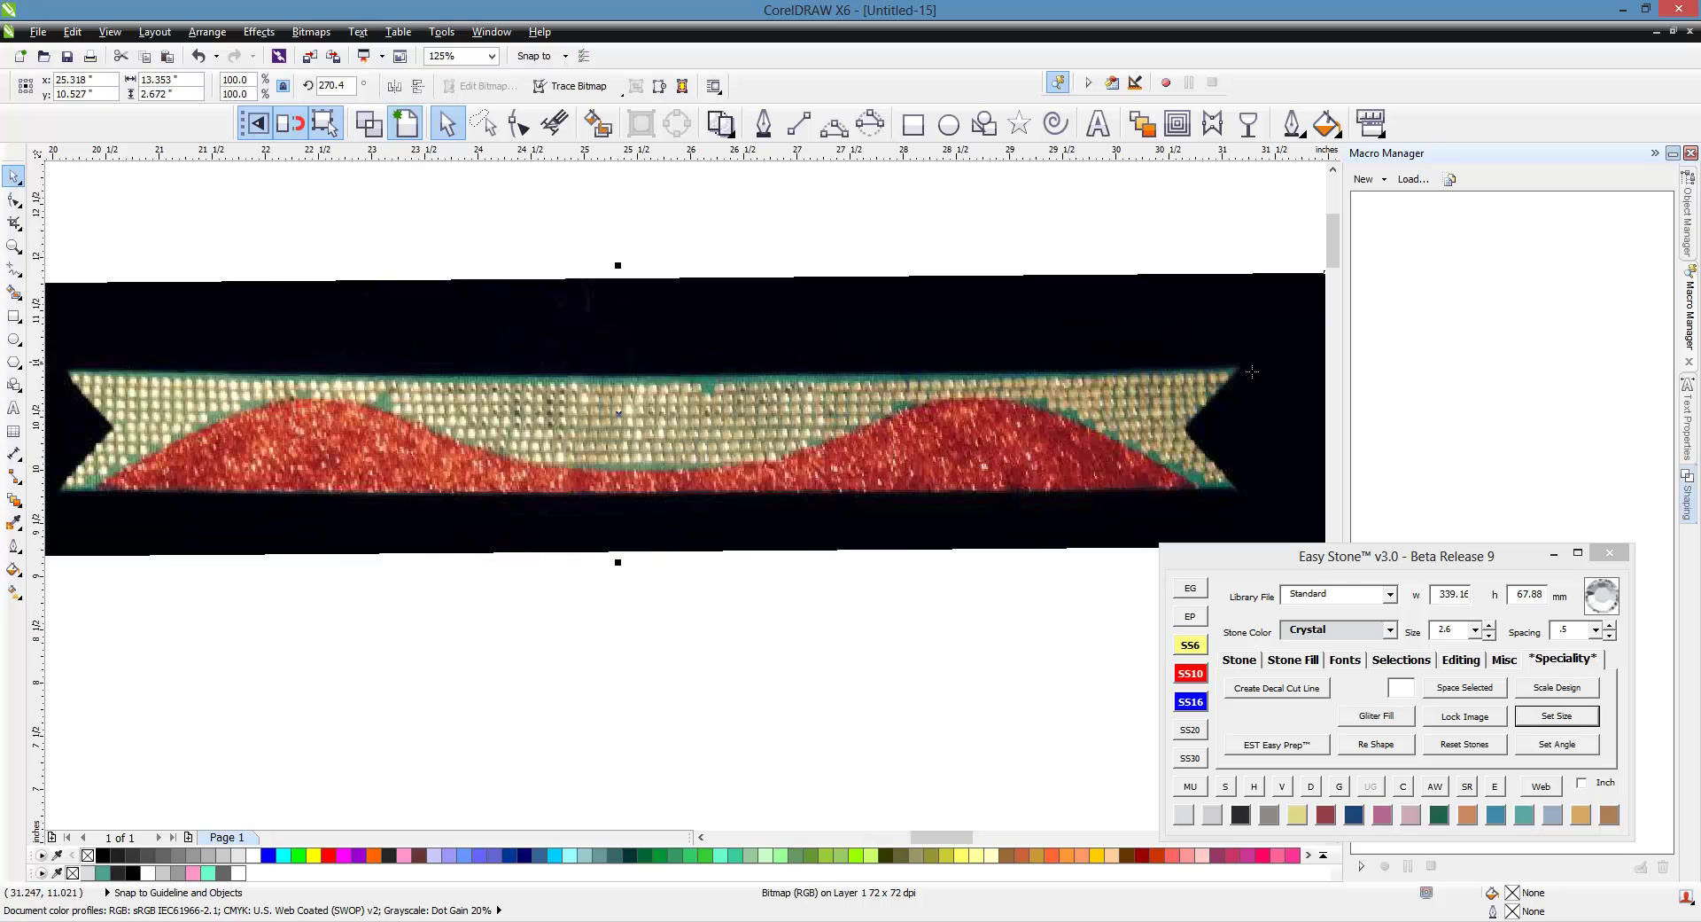
{"action": "left_click", "coordinate": [1239, 374]}
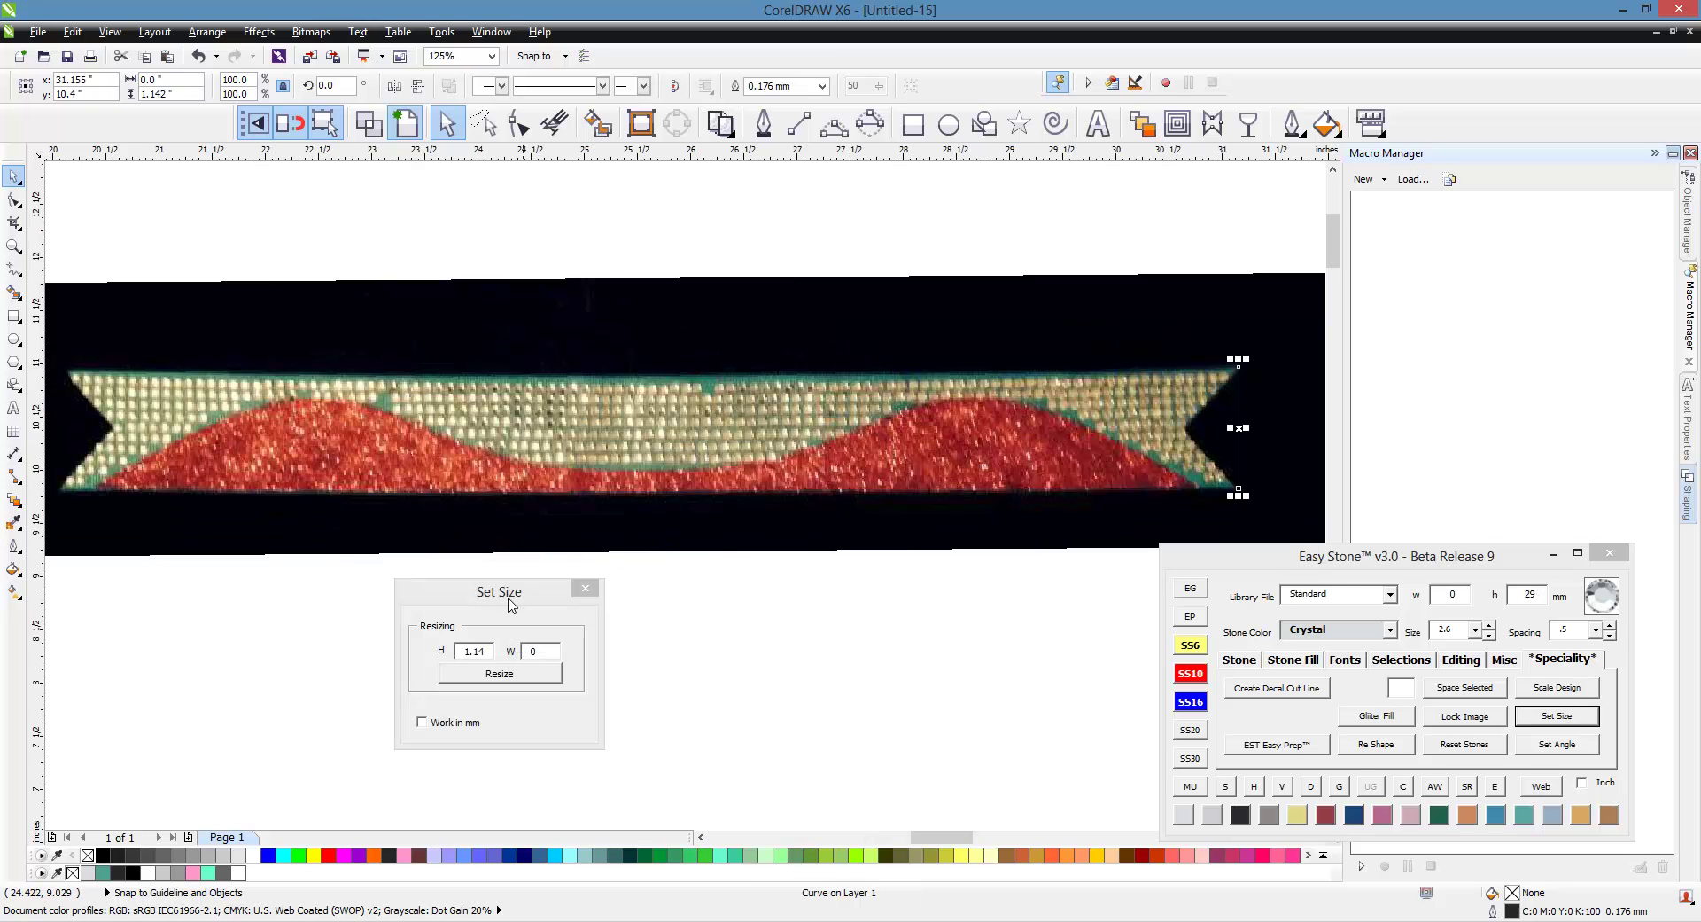
{"action": "left_click", "coordinate": [496, 656]}
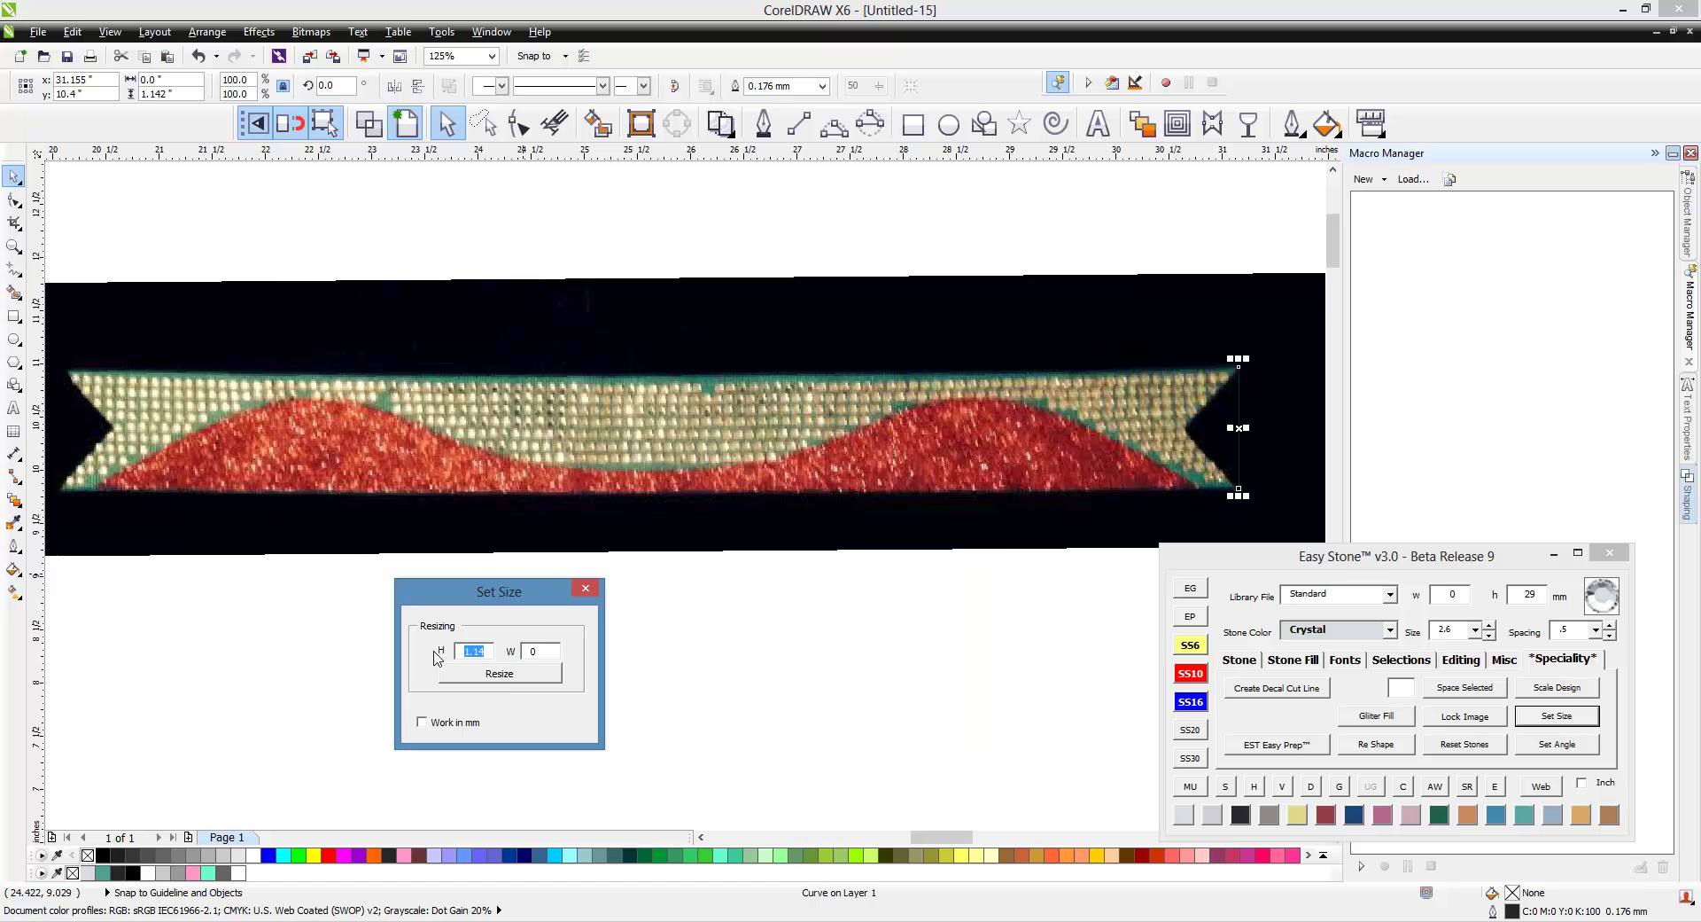
{"action": "type", "text": "3"}
{"action": "left_click", "coordinate": [521, 677]}
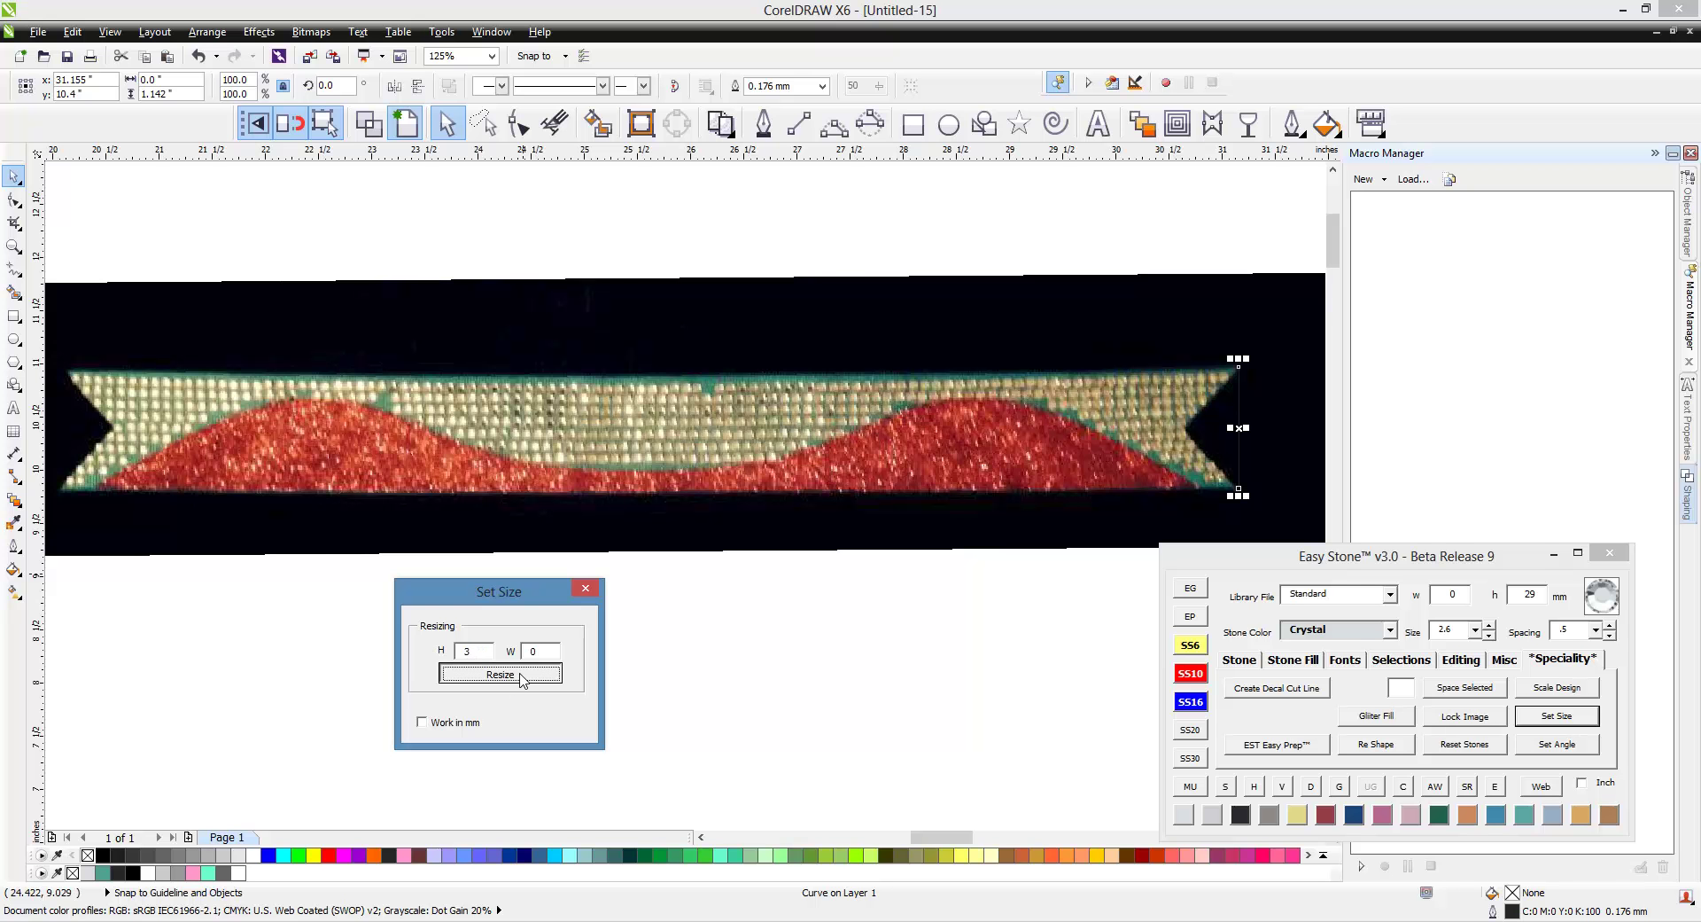
{"action": "scroll", "coordinate": [884, 480], "scroll_direction": "down", "scroll_amount": 4}
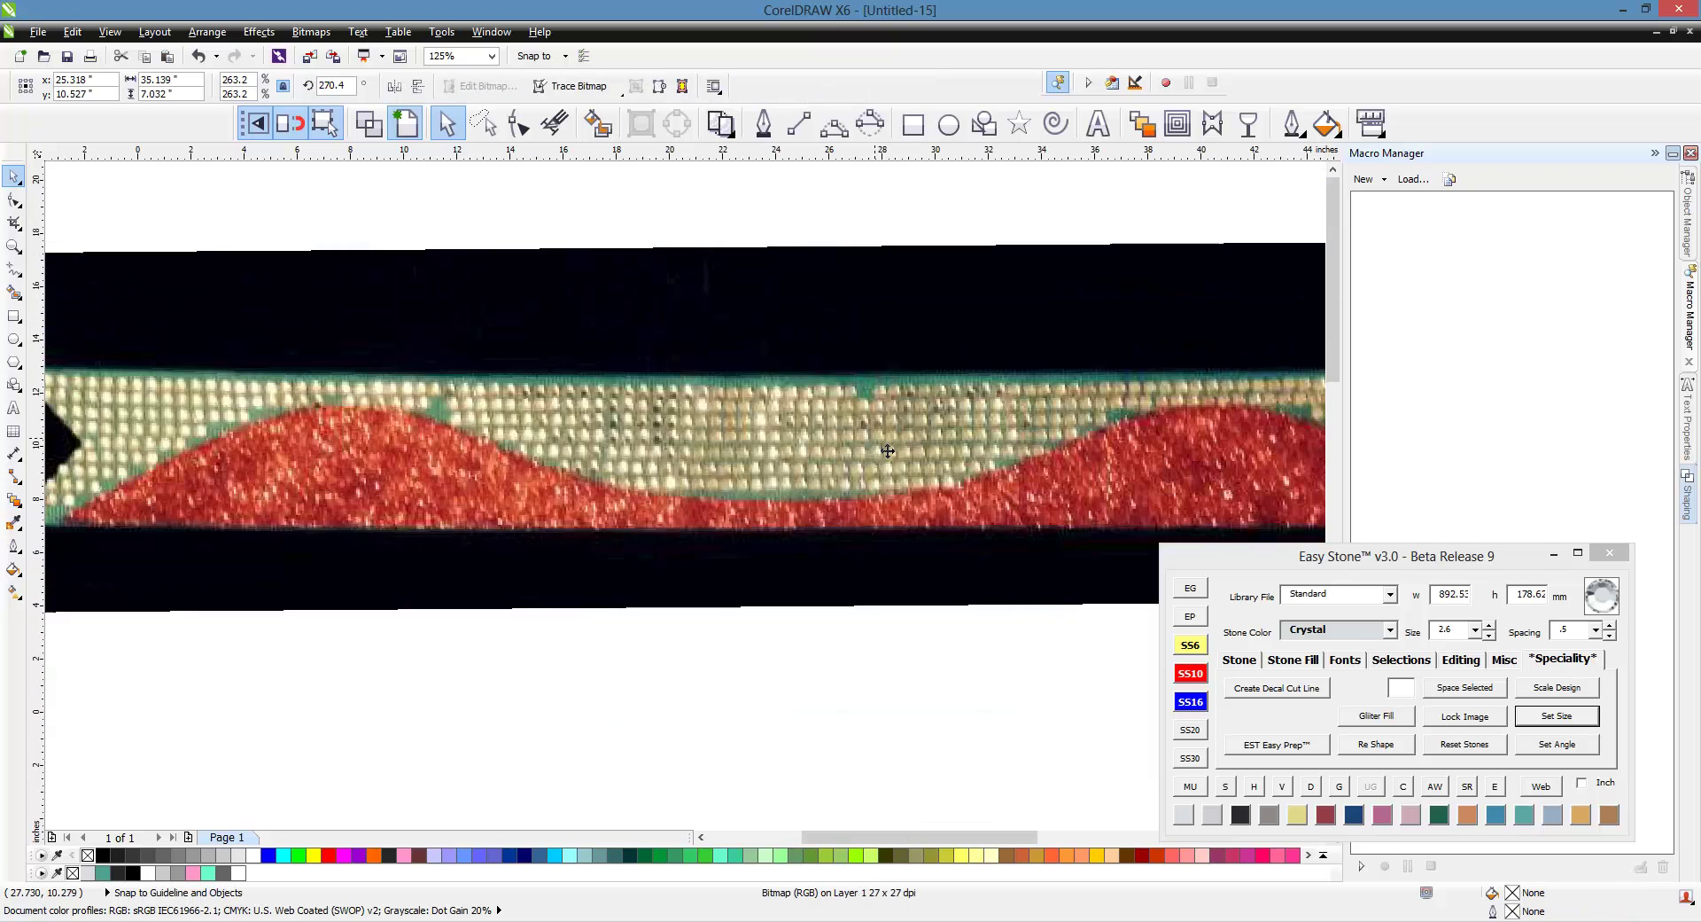
{"action": "left_click", "coordinate": [864, 590]}
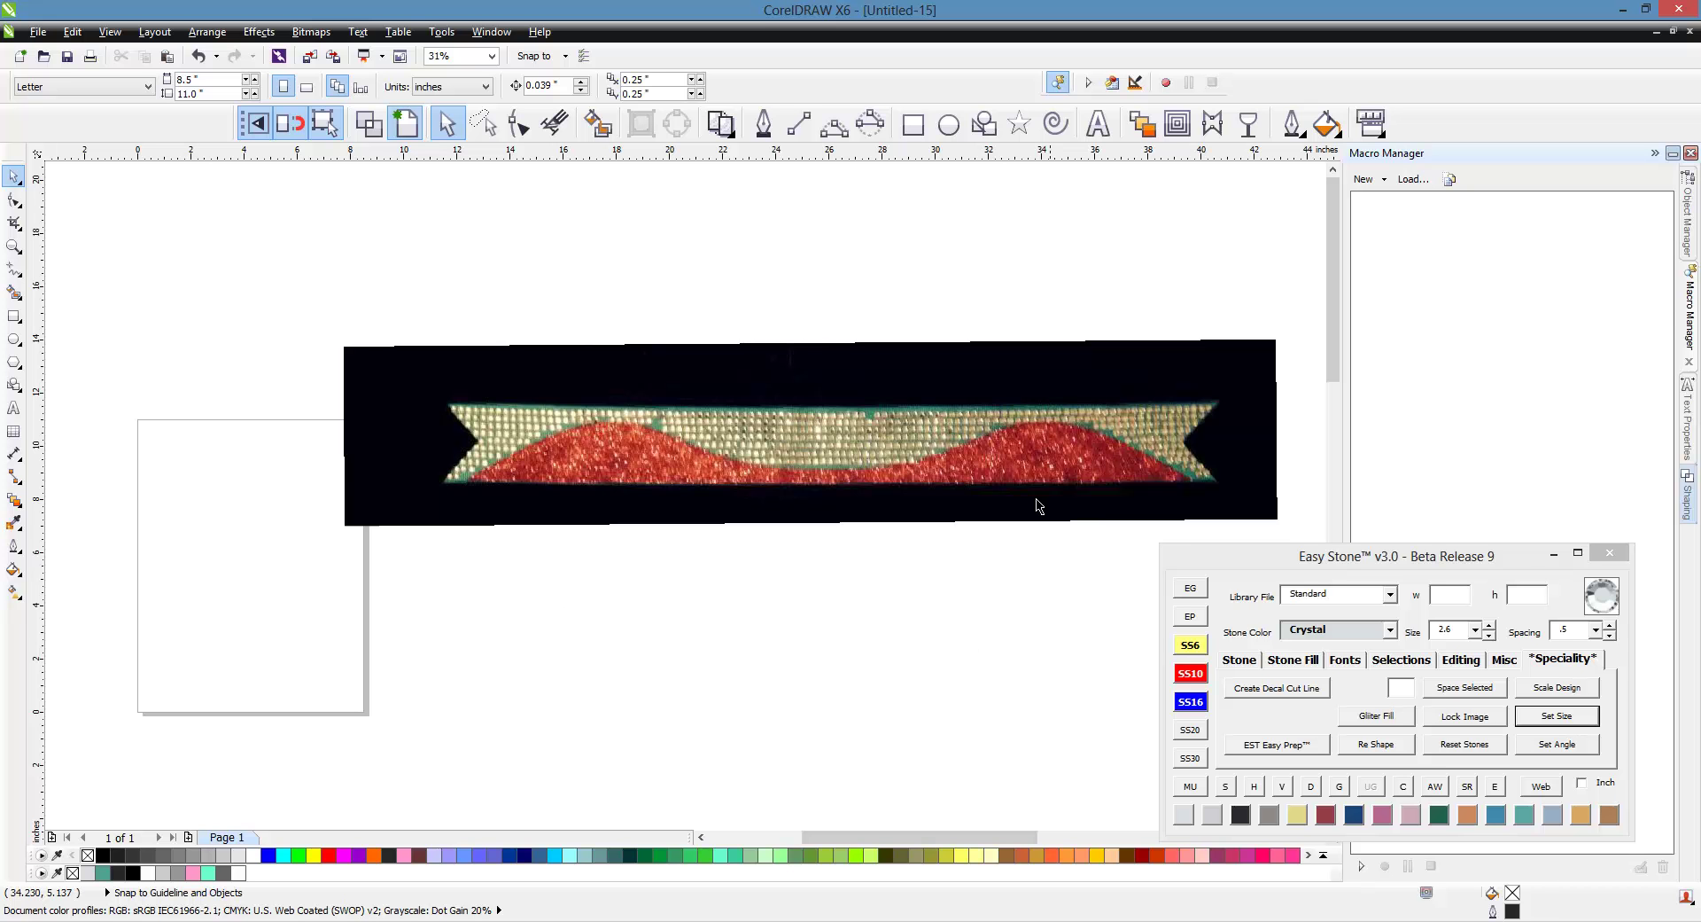
{"action": "left_click_drag", "start_coordinate": [1033, 505], "coordinate": [1008, 444]}
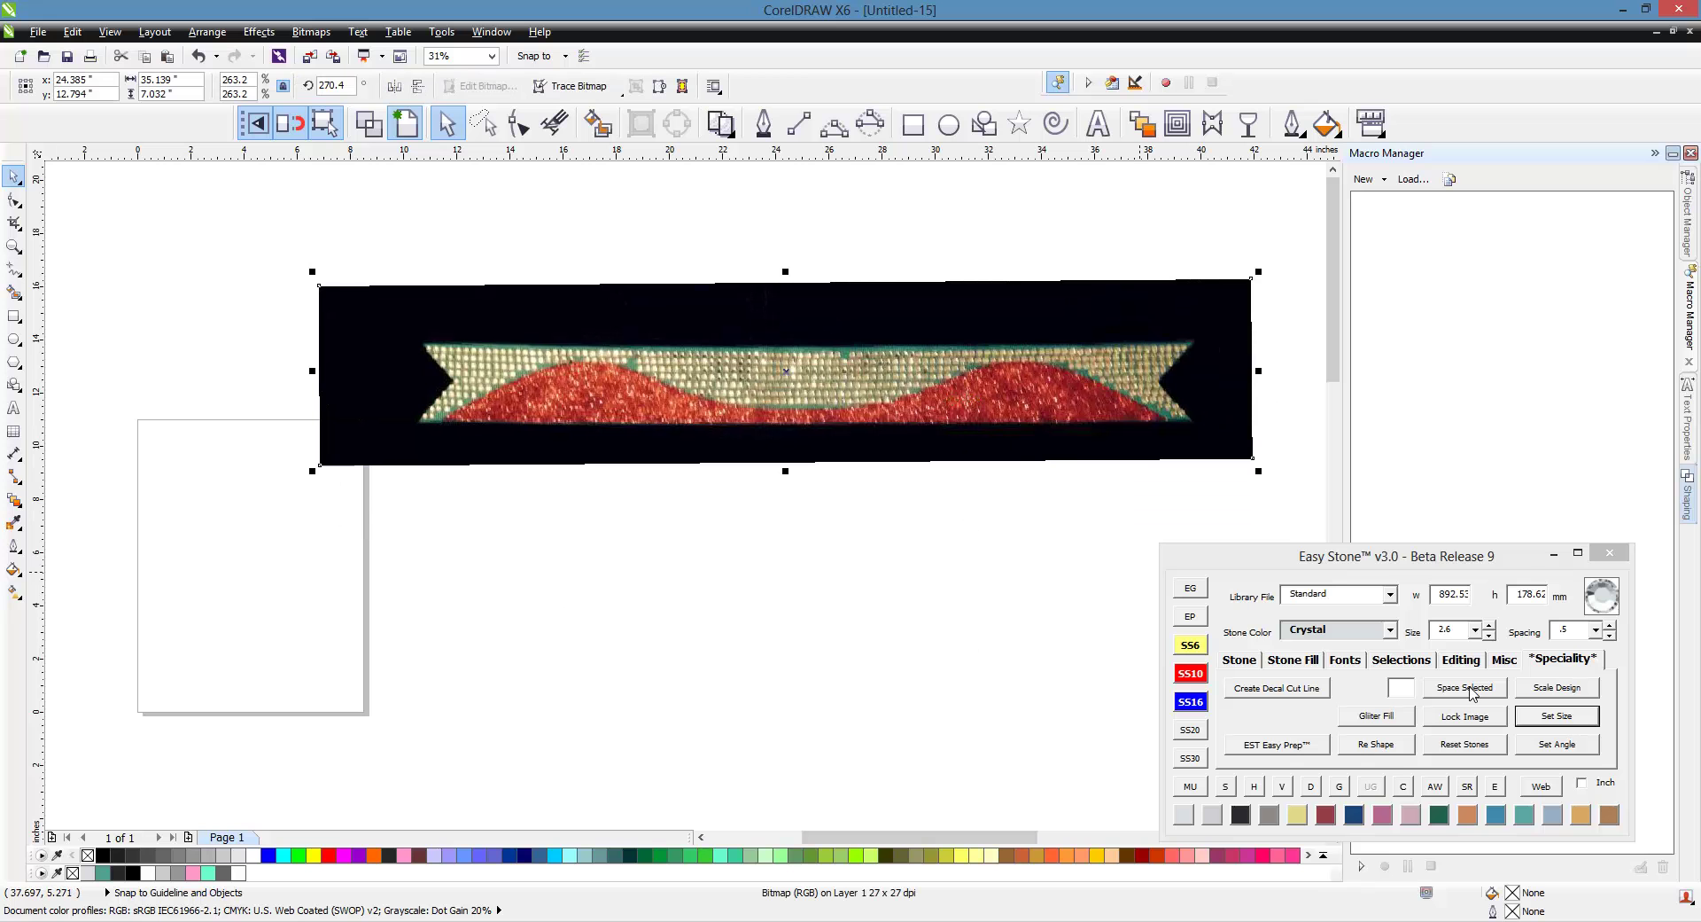
- Measure the ribbon's length along its lower edge with Set Size and close the dialog without resizing
{"action": "left_click", "coordinate": [1553, 721]}
{"action": "left_click", "coordinate": [1201, 426]}
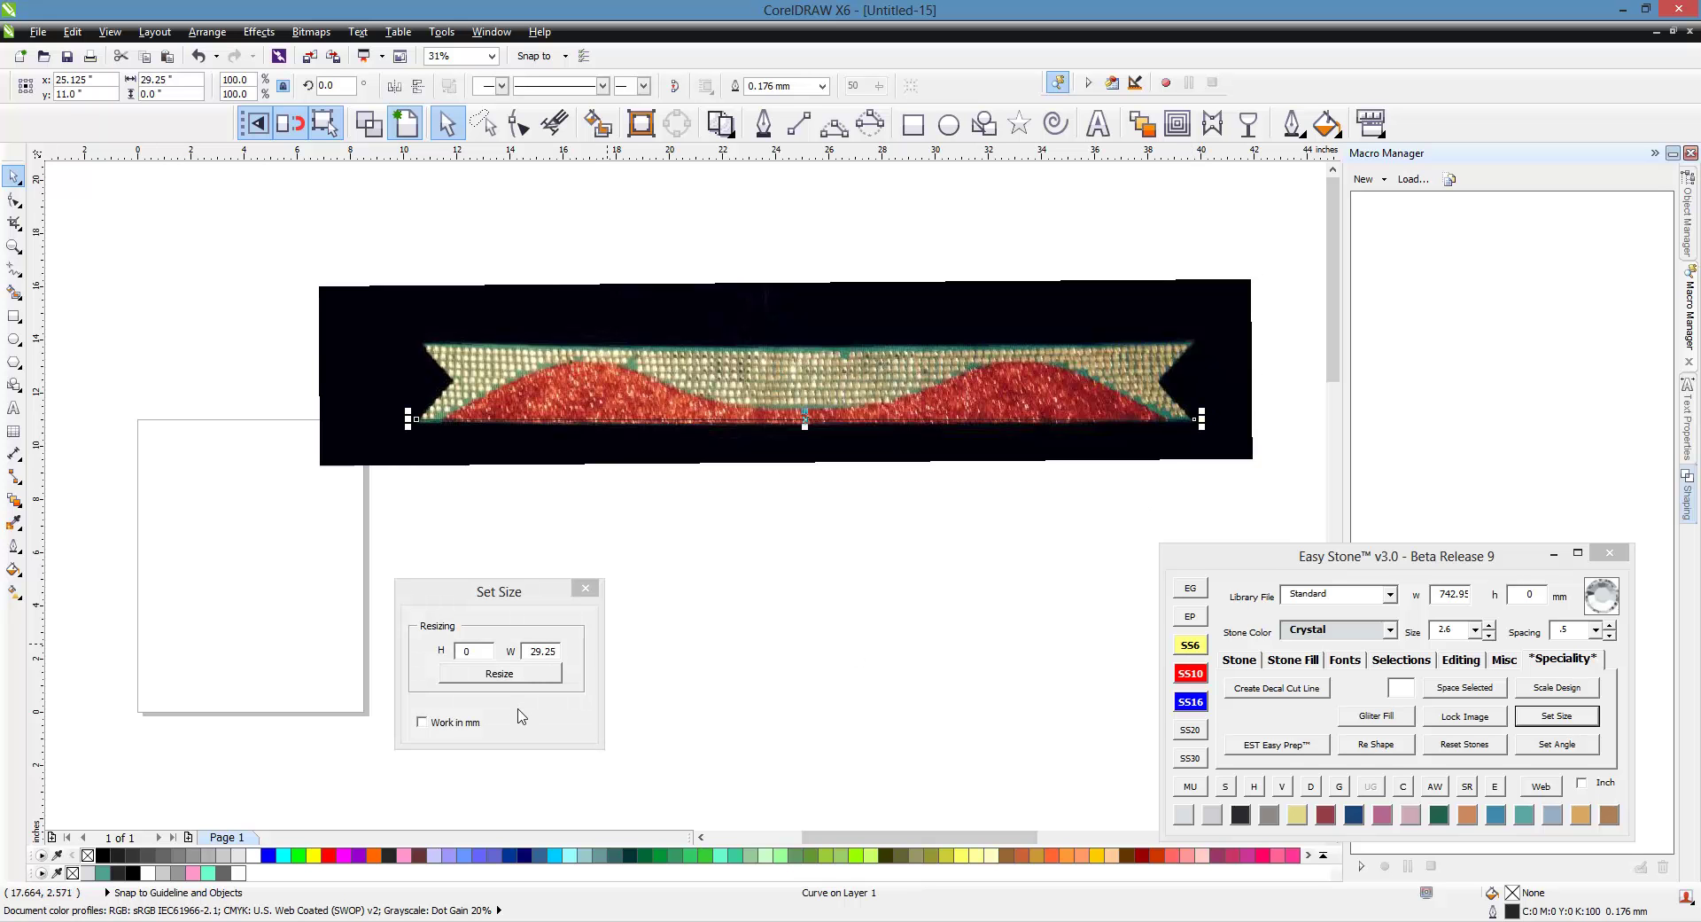
{"action": "left_click", "coordinate": [586, 589]}
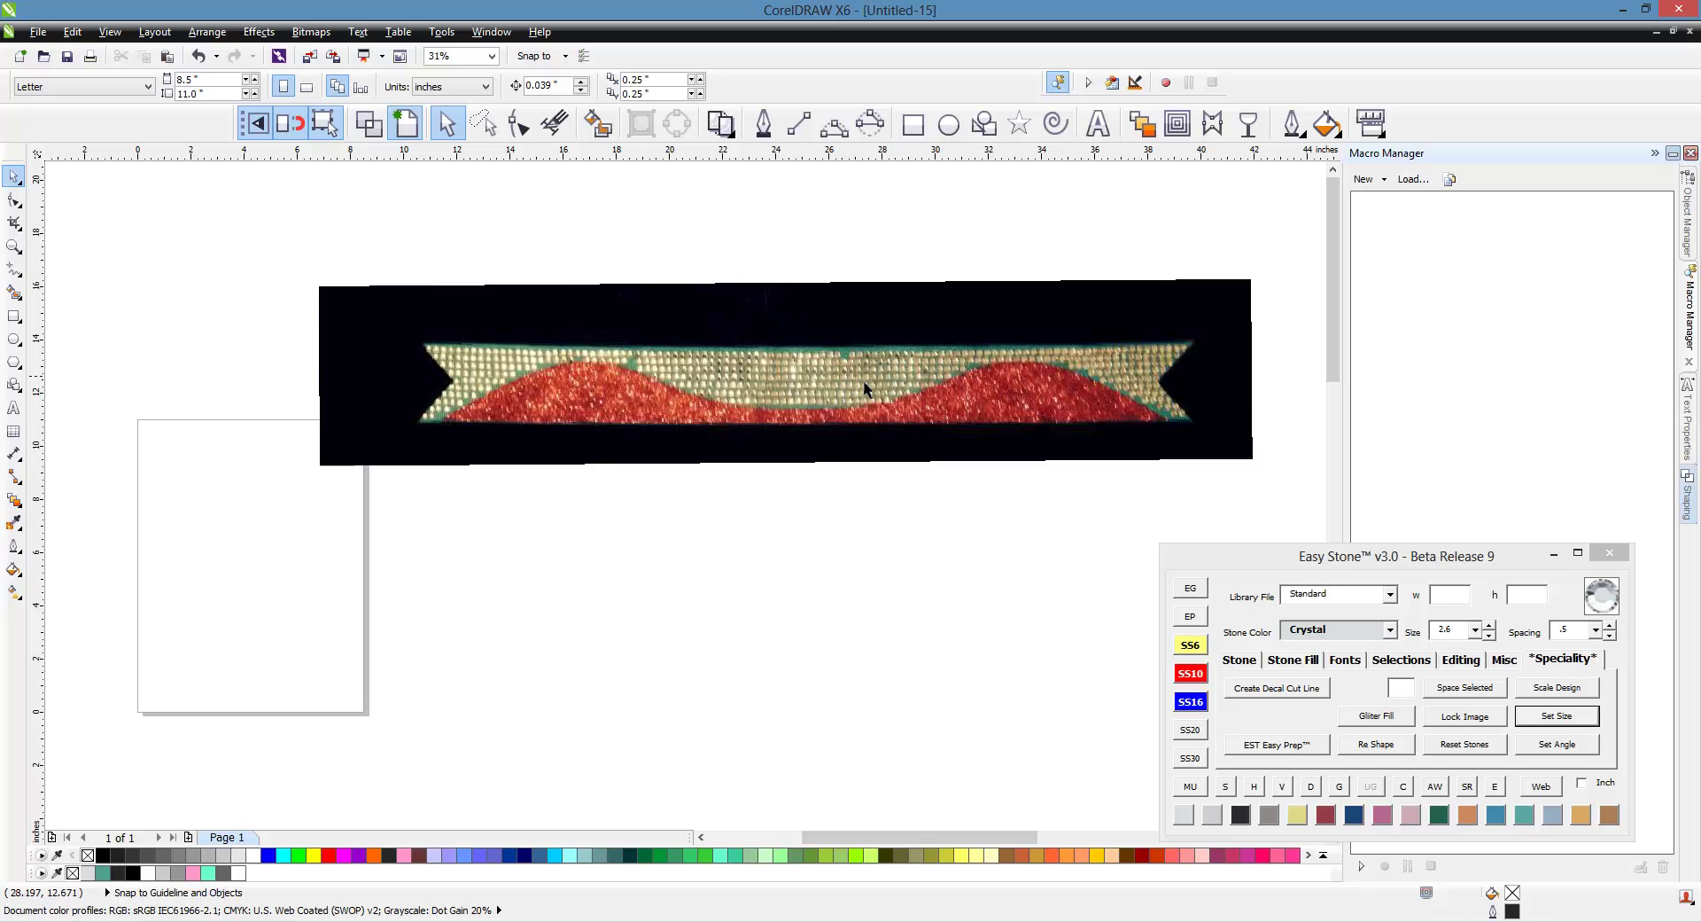
- Place a guideline on the ribbon's lower edge and trace a three-point arc about 5.5 inches wide from its notched end to the nearest red peak
{"action": "left_click_drag", "start_coordinate": [1066, 164], "coordinate": [944, 422]}
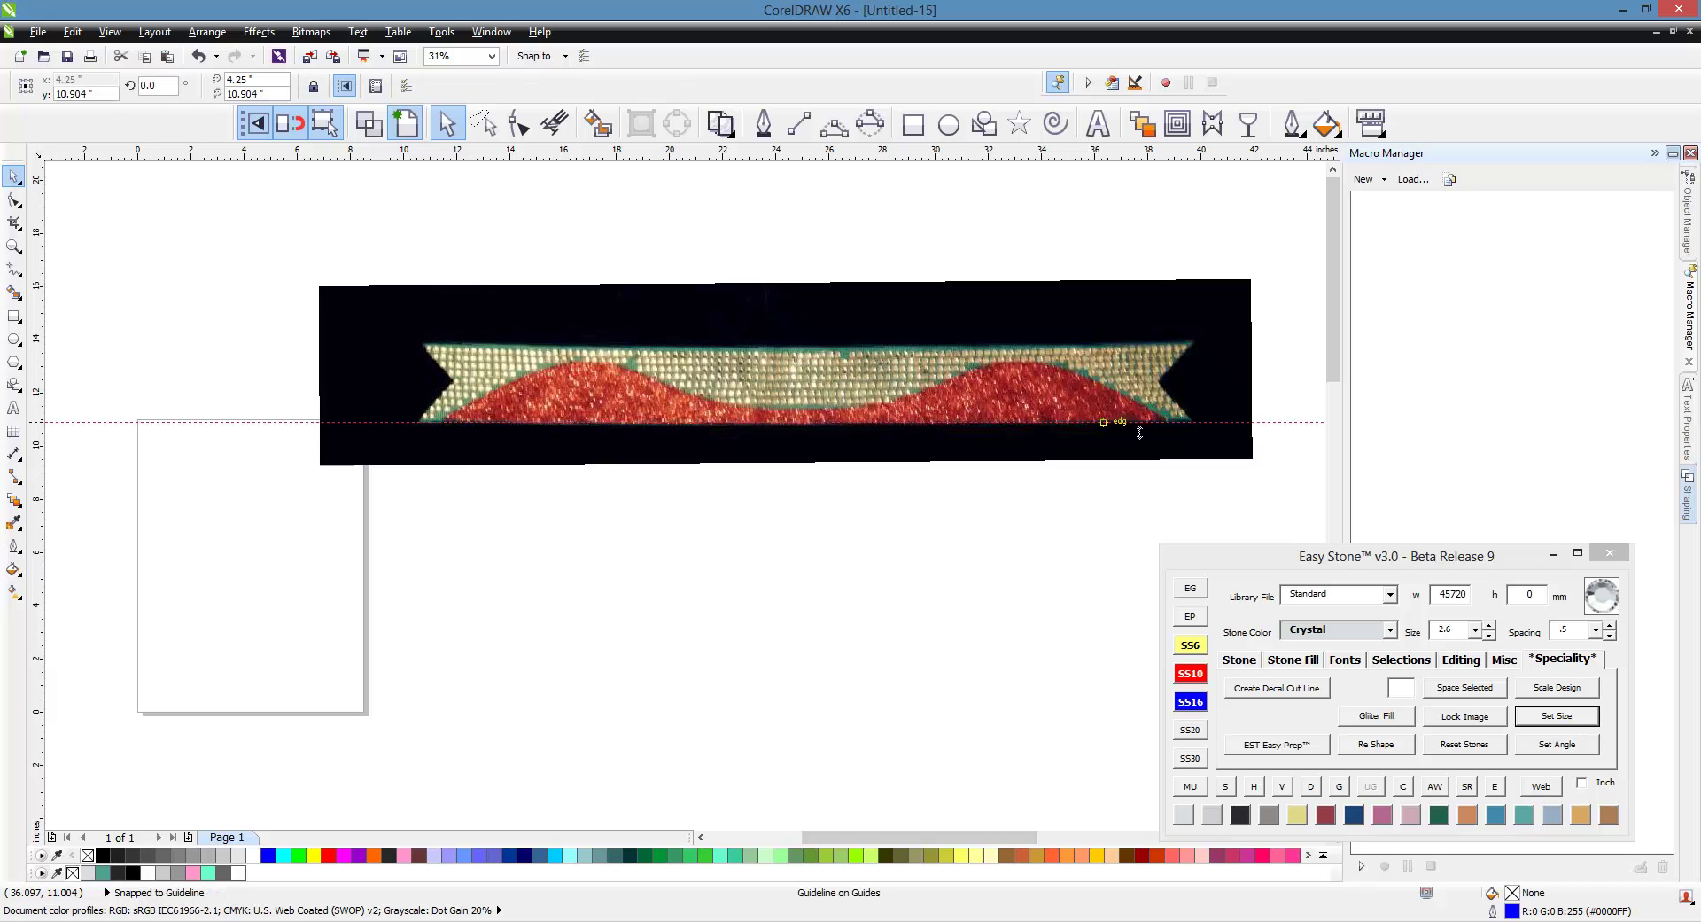
{"action": "scroll", "coordinate": [1241, 407], "scroll_direction": "up", "scroll_amount": 1}
{"action": "scroll", "coordinate": [1242, 407], "scroll_direction": "down", "scroll_amount": 1}
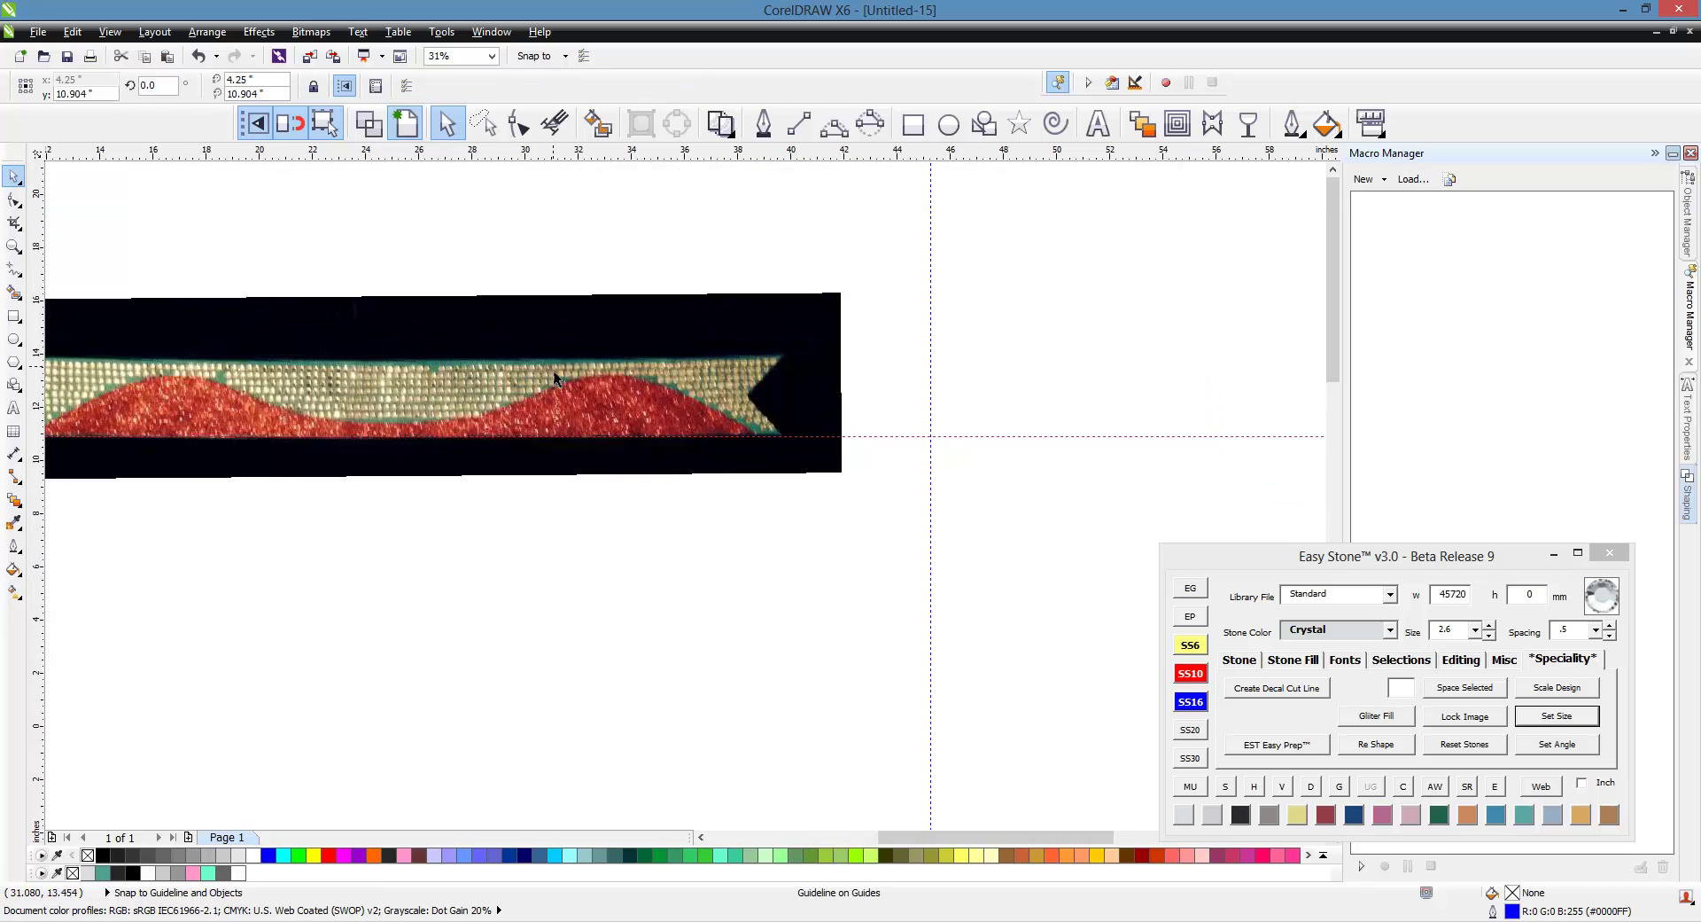
{"action": "scroll", "coordinate": [1126, 354], "scroll_direction": "up", "scroll_amount": 1}
{"action": "left_click", "coordinate": [834, 124]}
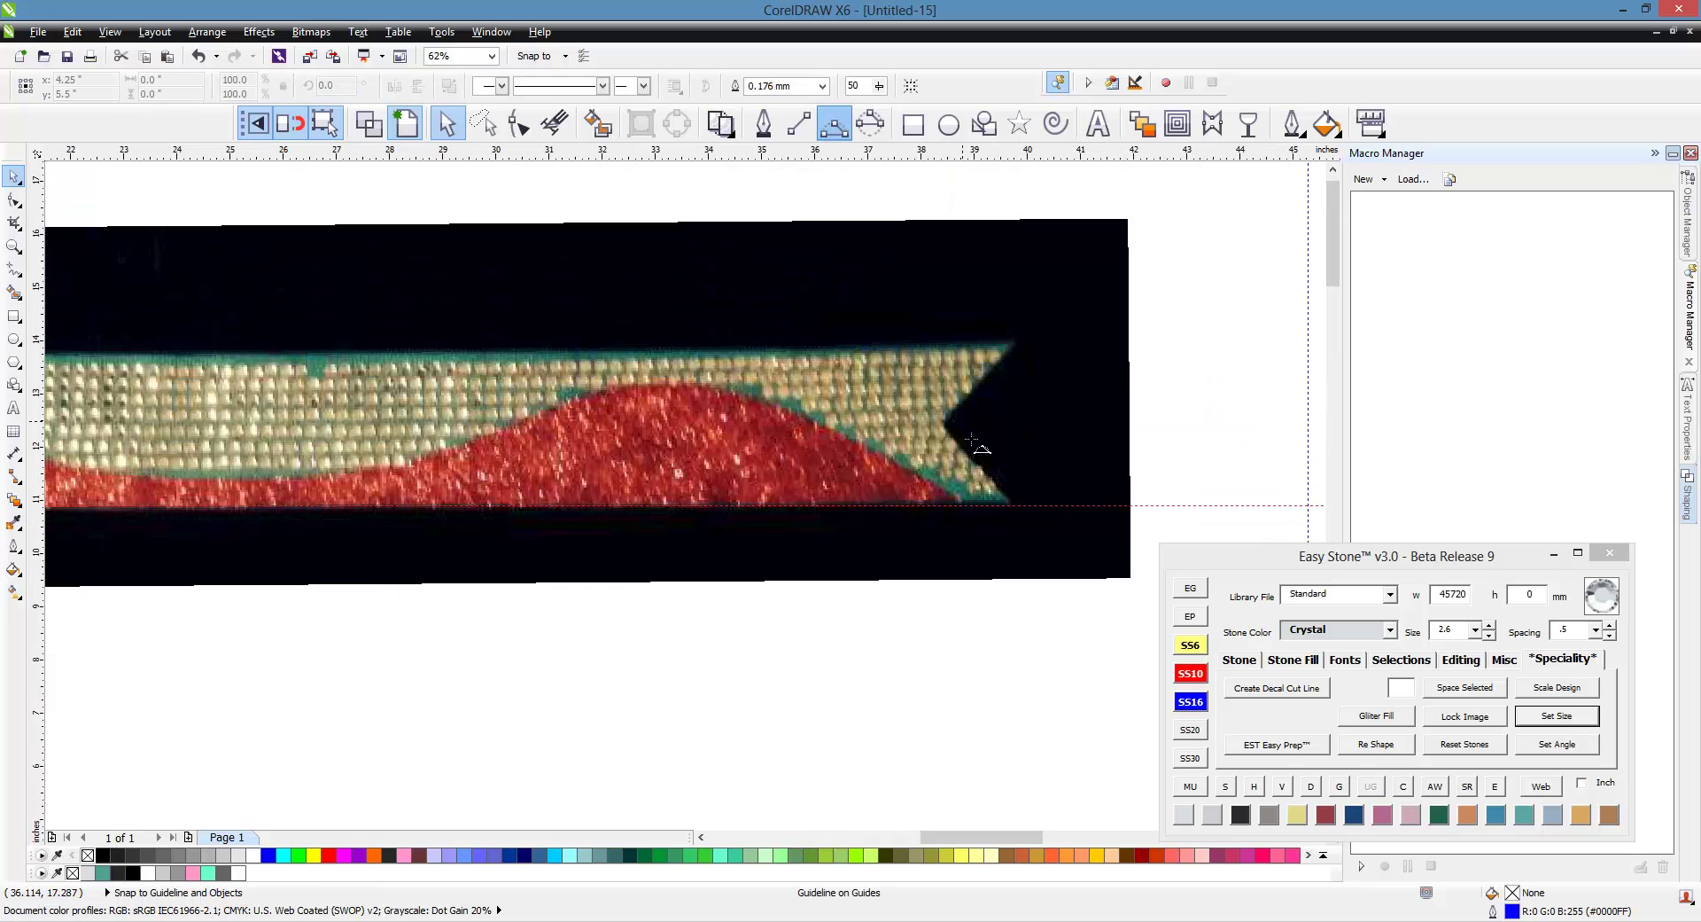
{"action": "left_click", "coordinate": [966, 505]}
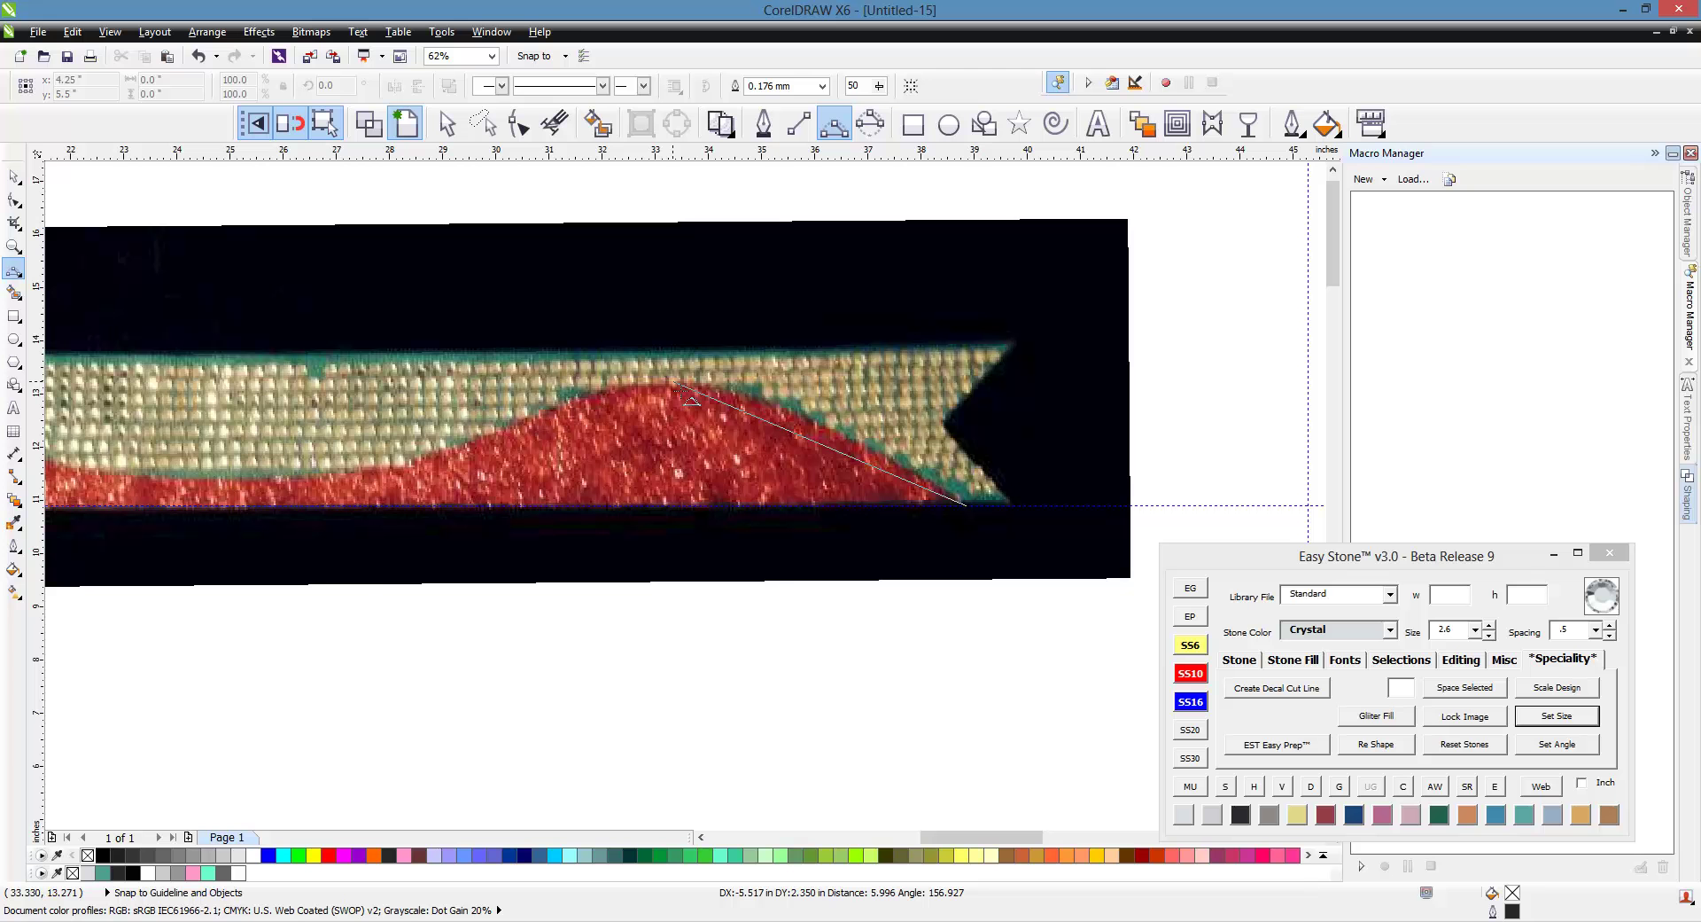
{"action": "left_click_drag", "start_coordinate": [675, 382], "coordinate": [605, 405]}
{"action": "left_click", "coordinate": [676, 384]}
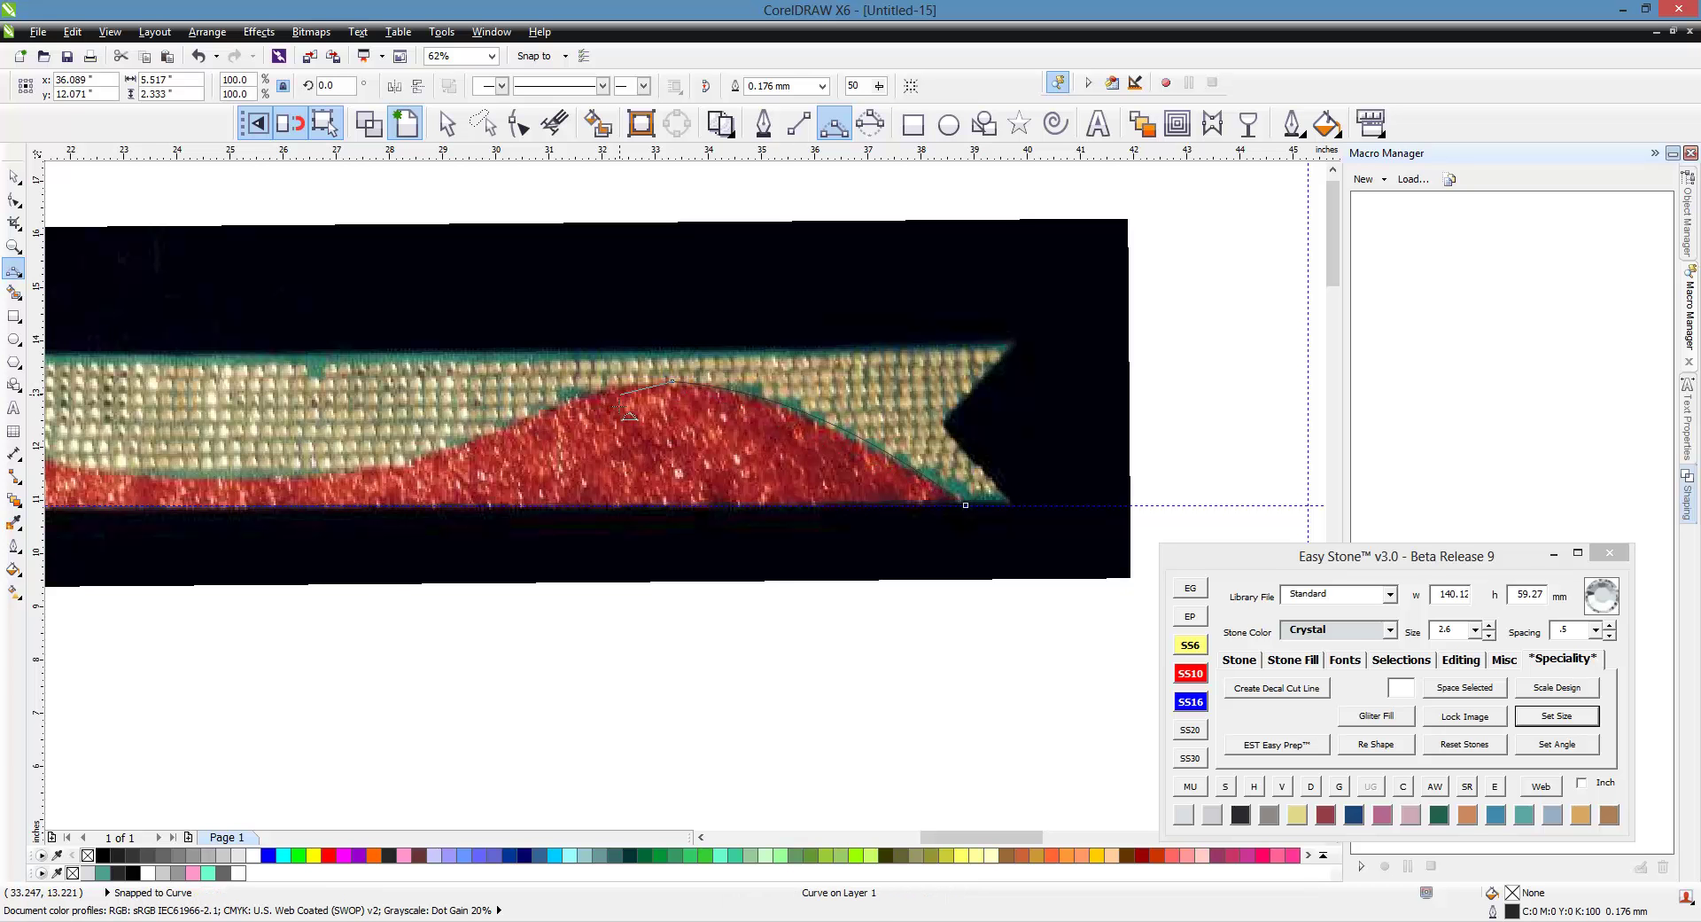
- Continue the traced curve with two more arcs, down the red hump and across the central dip, to about 18 inches wide
{"action": "double_click", "coordinate": [468, 451]}
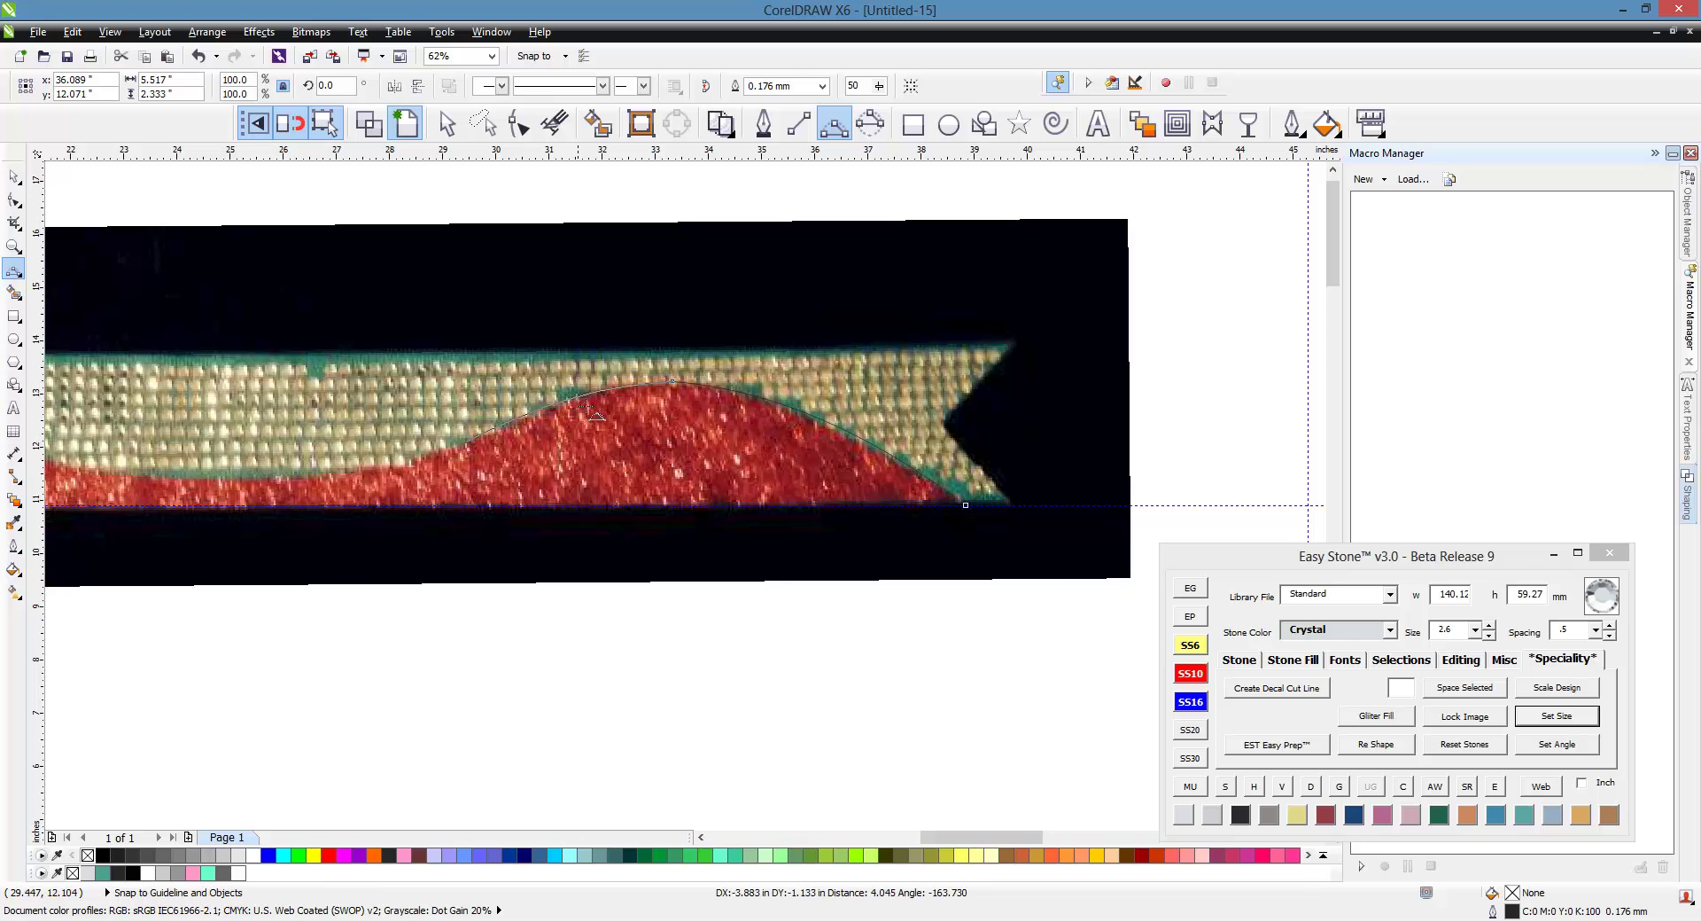
{"action": "scroll", "coordinate": [974, 460], "scroll_direction": "down", "scroll_amount": 2}
{"action": "scroll", "coordinate": [780, 431], "scroll_direction": "up", "scroll_amount": 2}
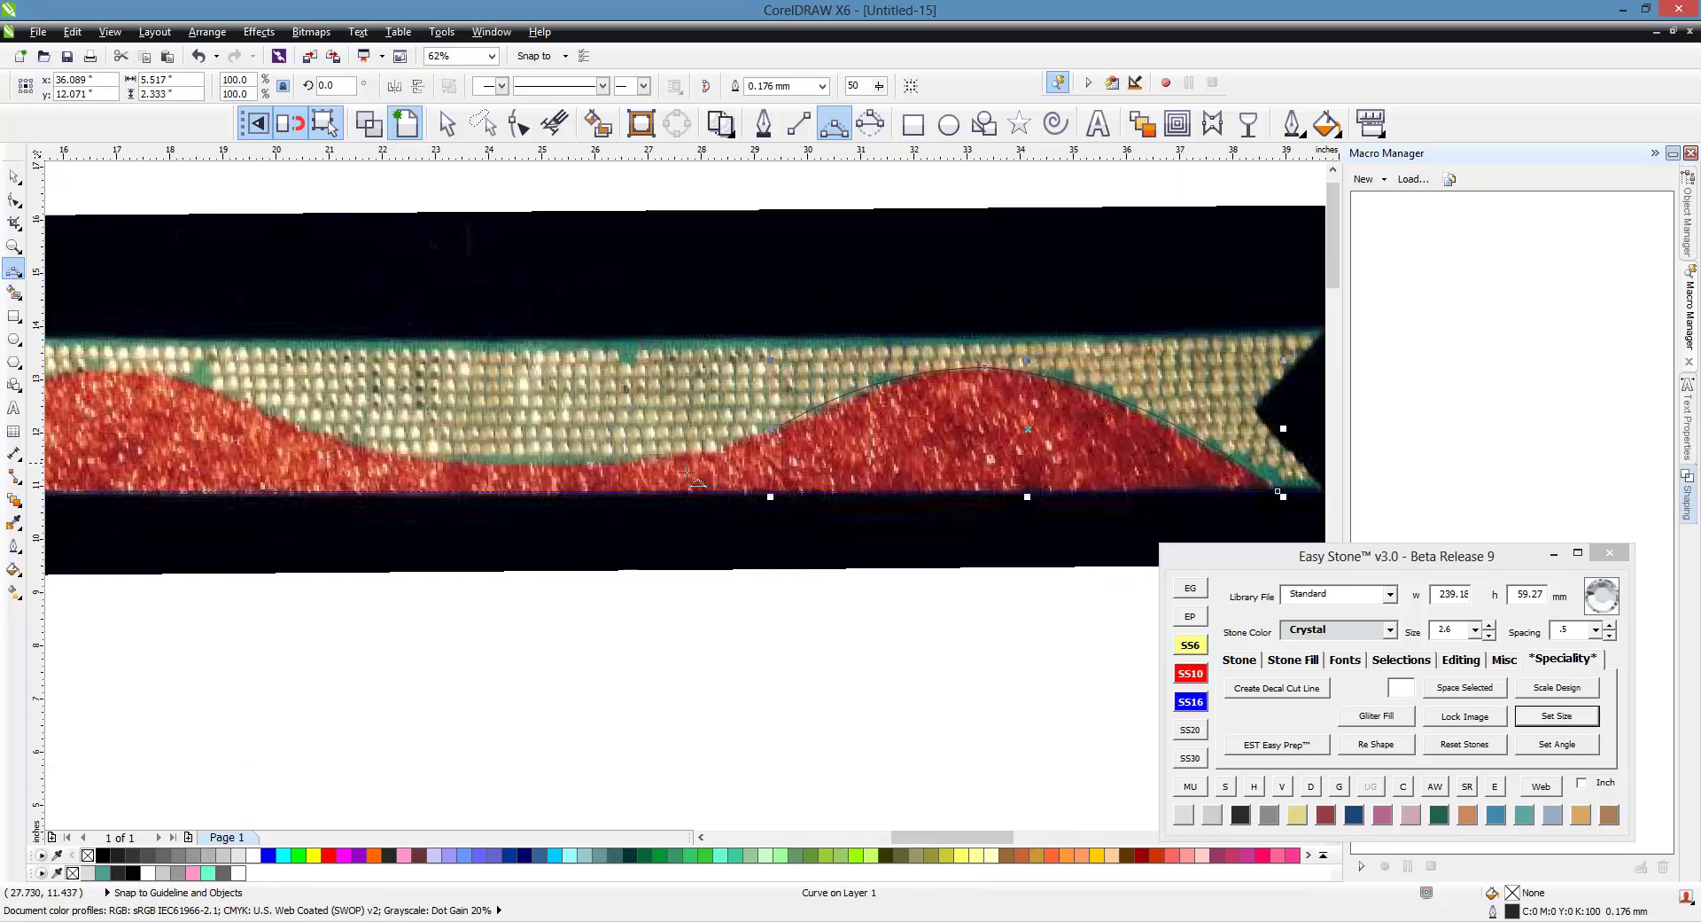
{"action": "left_click", "coordinate": [779, 431]}
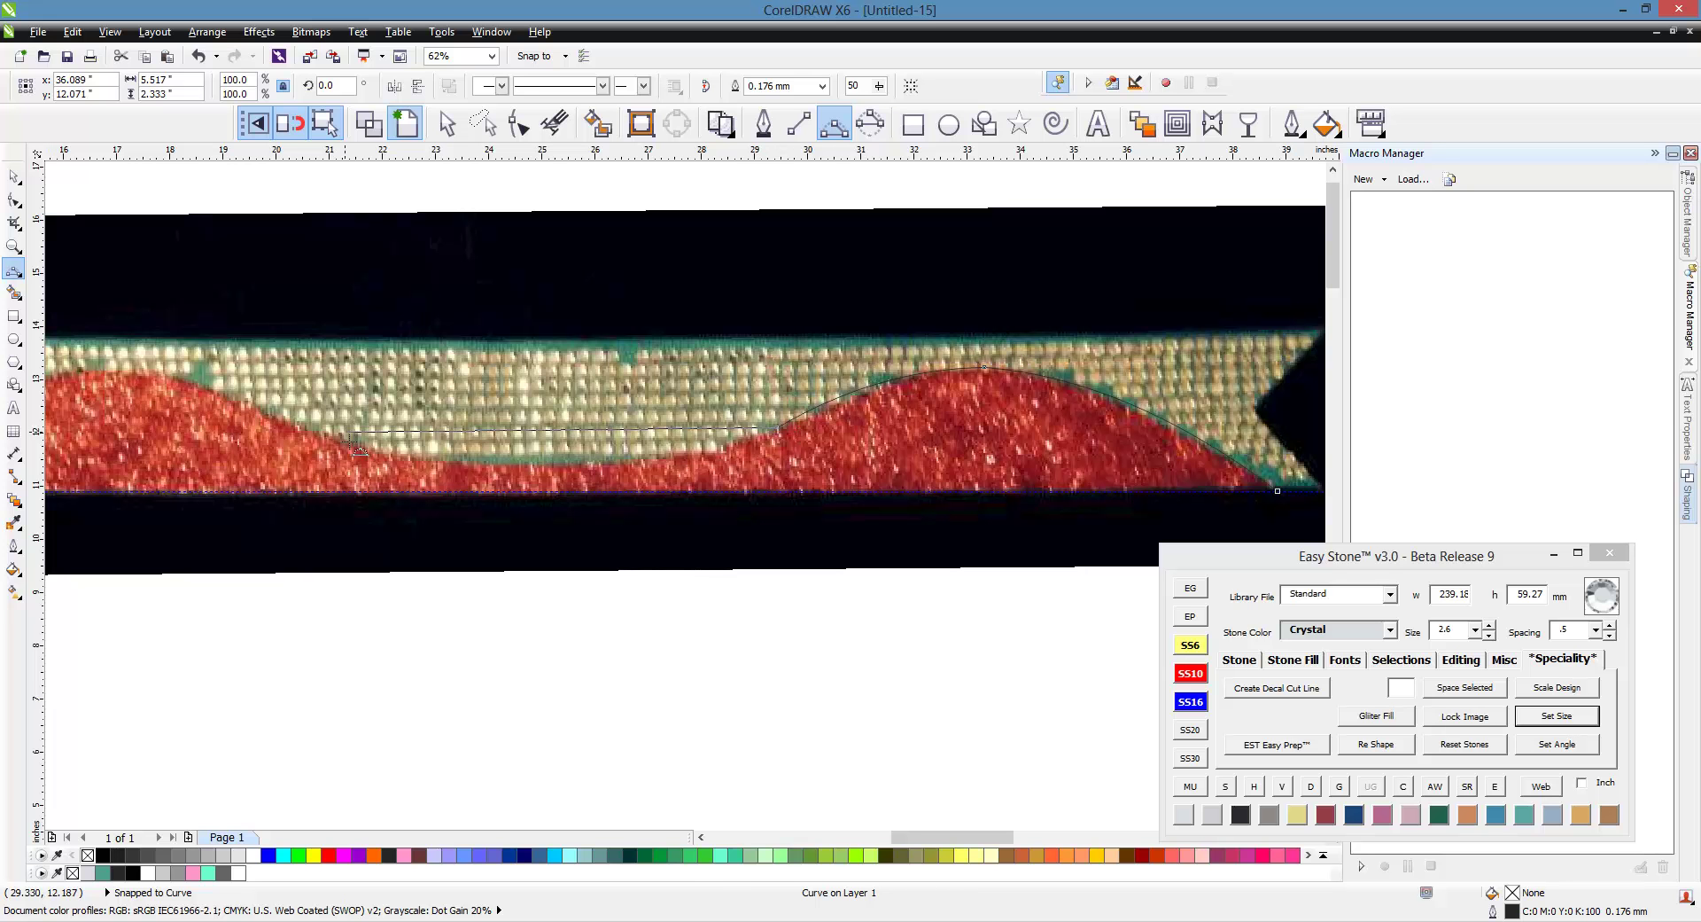
{"action": "left_click_drag", "start_coordinate": [335, 443], "coordinate": [567, 475]}
{"action": "left_click", "coordinate": [567, 476]}
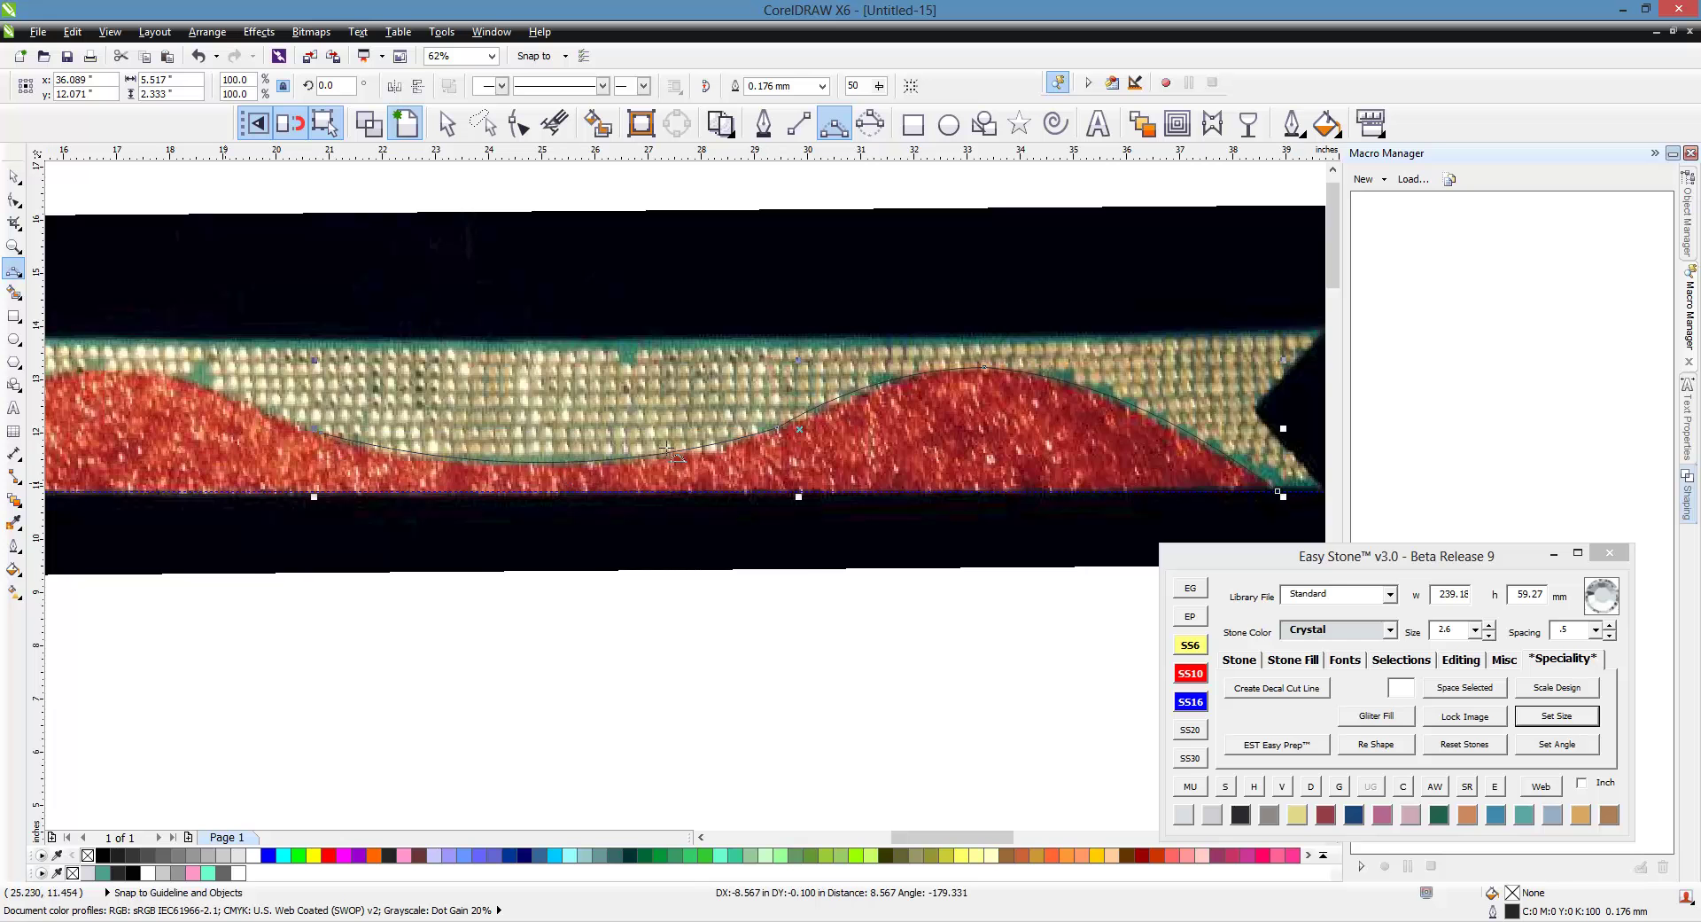
- Move the traced wave curve off the photo to the empty canvas below it
{"action": "scroll", "coordinate": [612, 477], "scroll_direction": "down", "scroll_amount": 1}
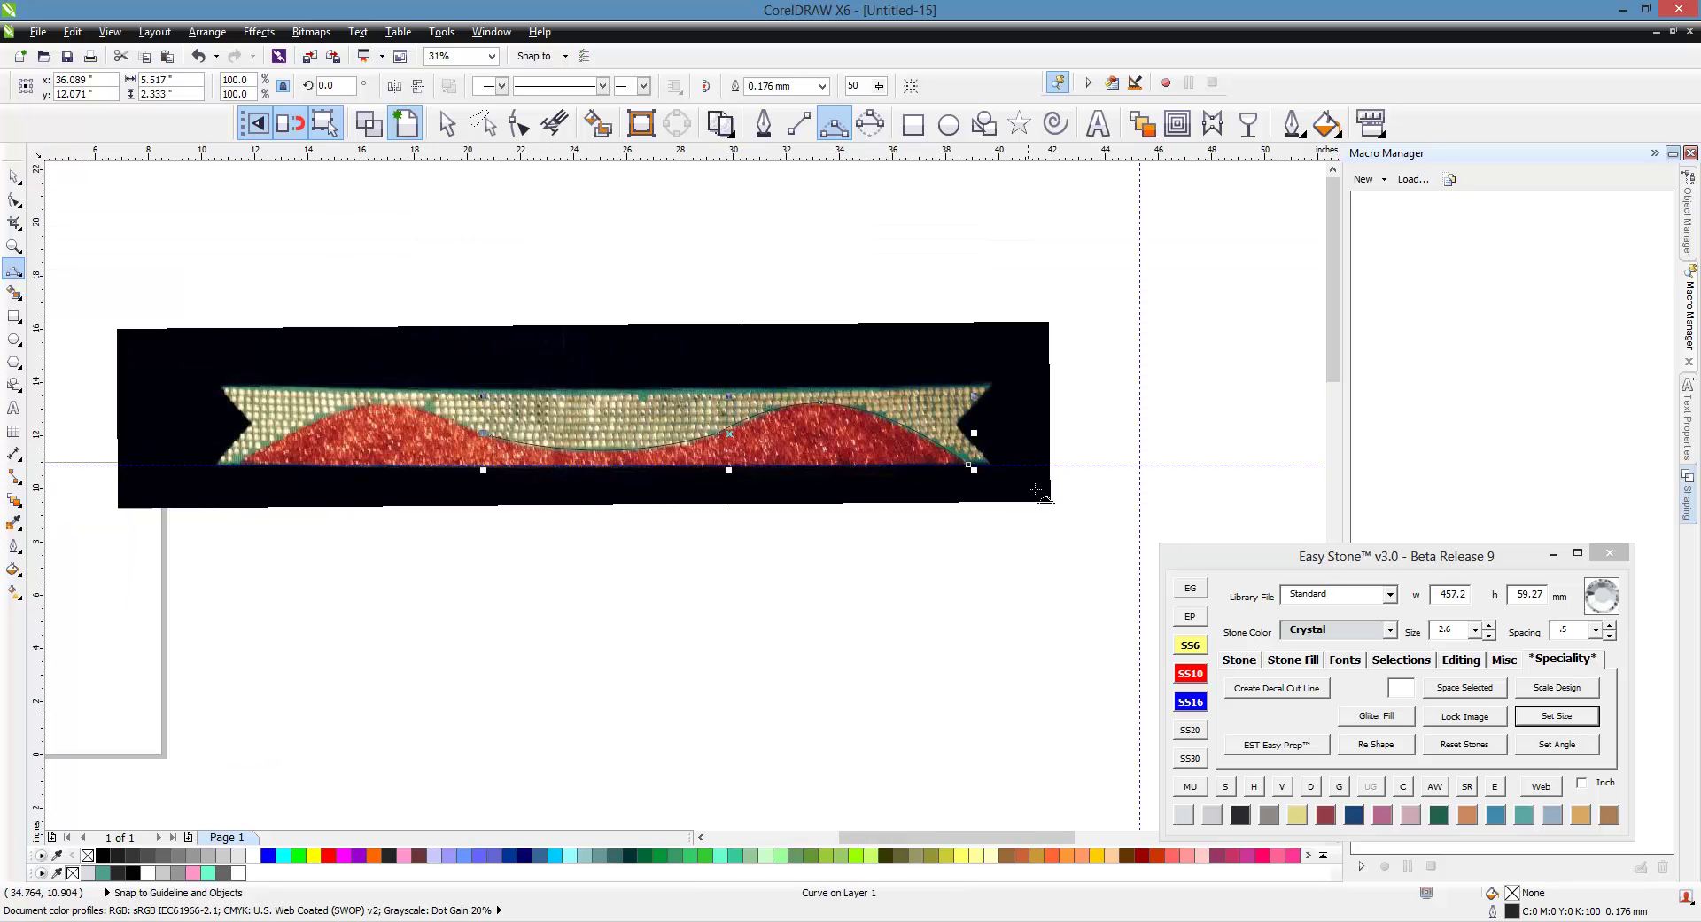
{"action": "scroll", "coordinate": [969, 441], "scroll_direction": "up", "scroll_amount": 1}
{"action": "scroll", "coordinate": [980, 416], "scroll_direction": "down", "scroll_amount": 1}
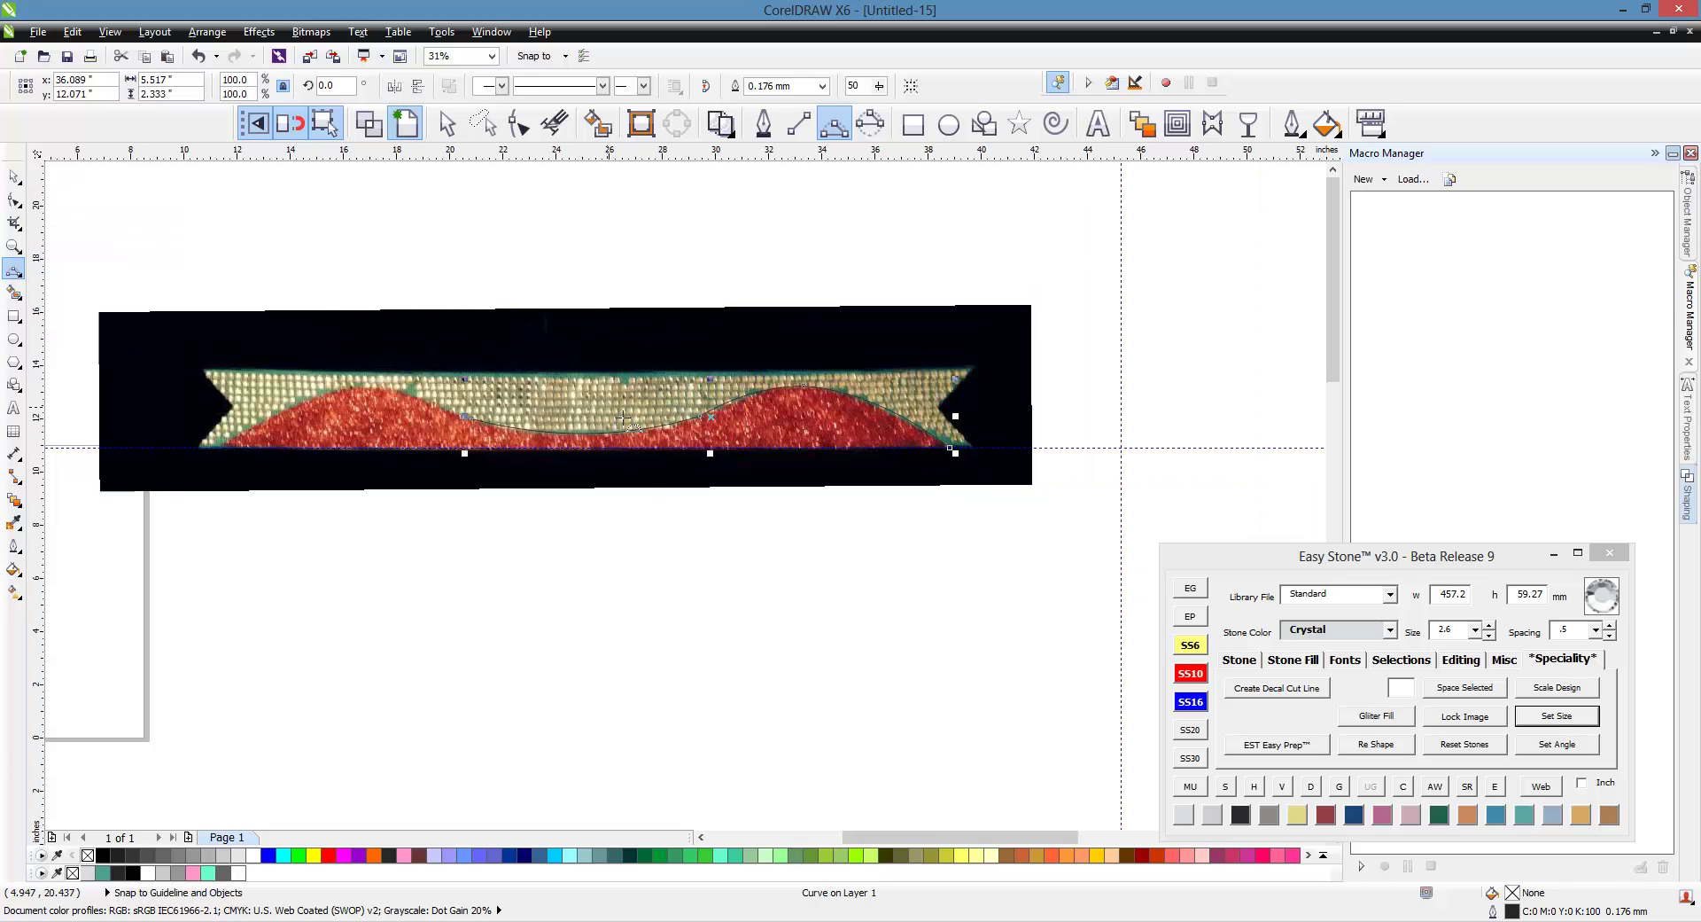
{"action": "left_click", "coordinate": [14, 177]}
{"action": "left_click_drag", "start_coordinate": [722, 433], "coordinate": [677, 638]}
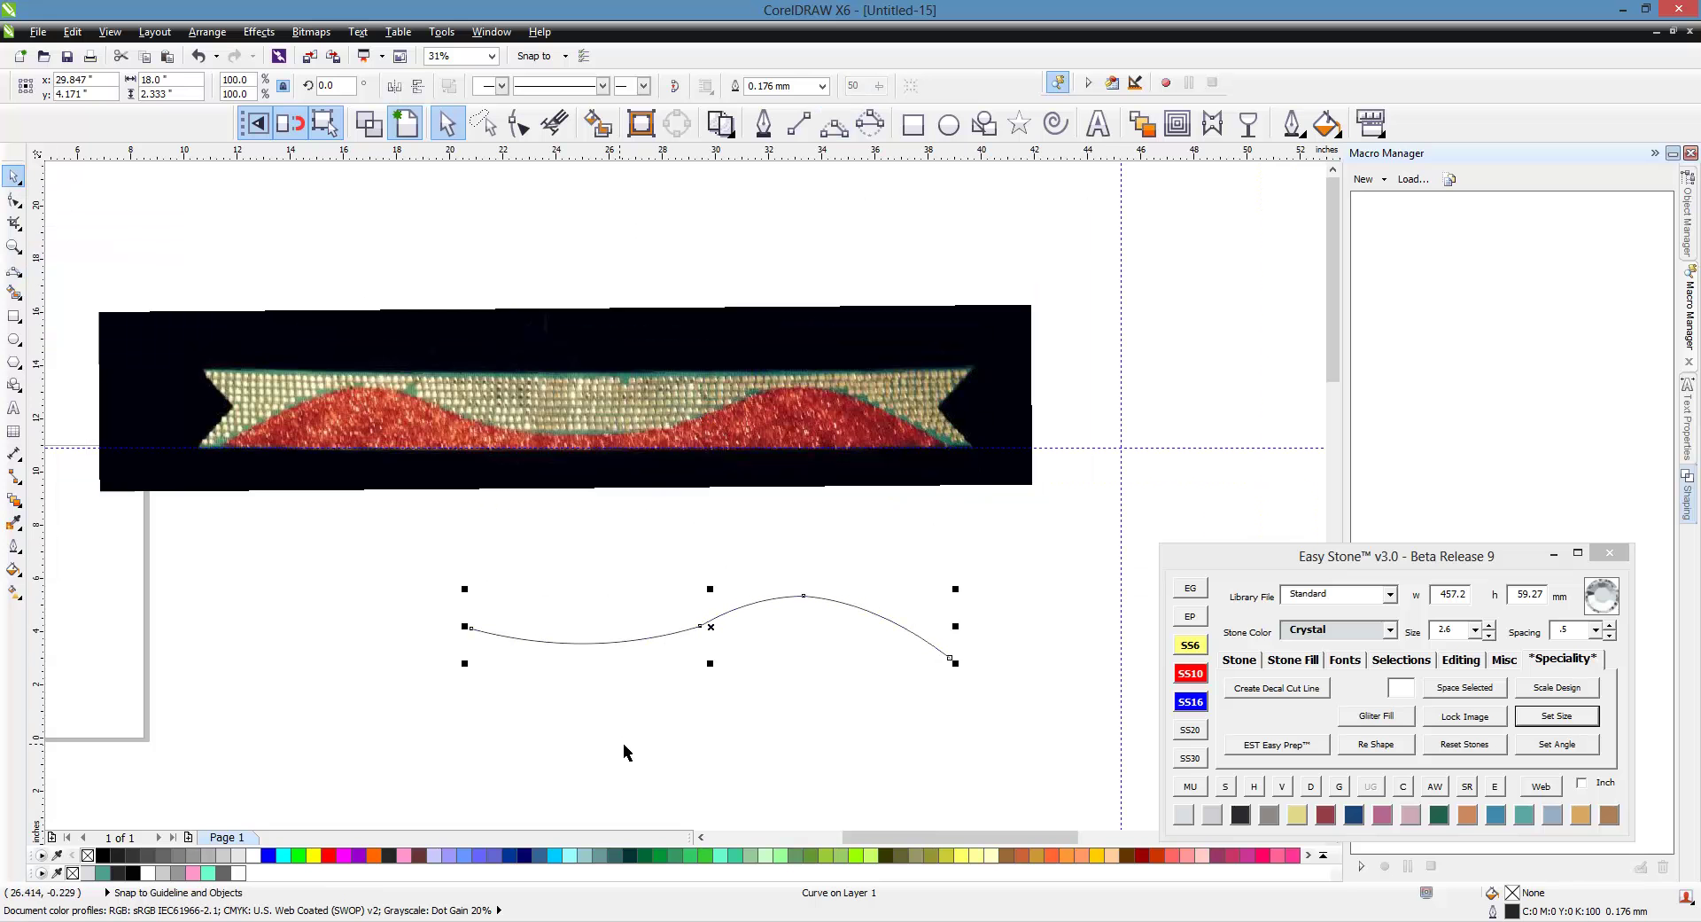
- Replace the wave curve's peak node by adding one node on each side of the peak and deleting the original
{"action": "left_click", "coordinate": [760, 709]}
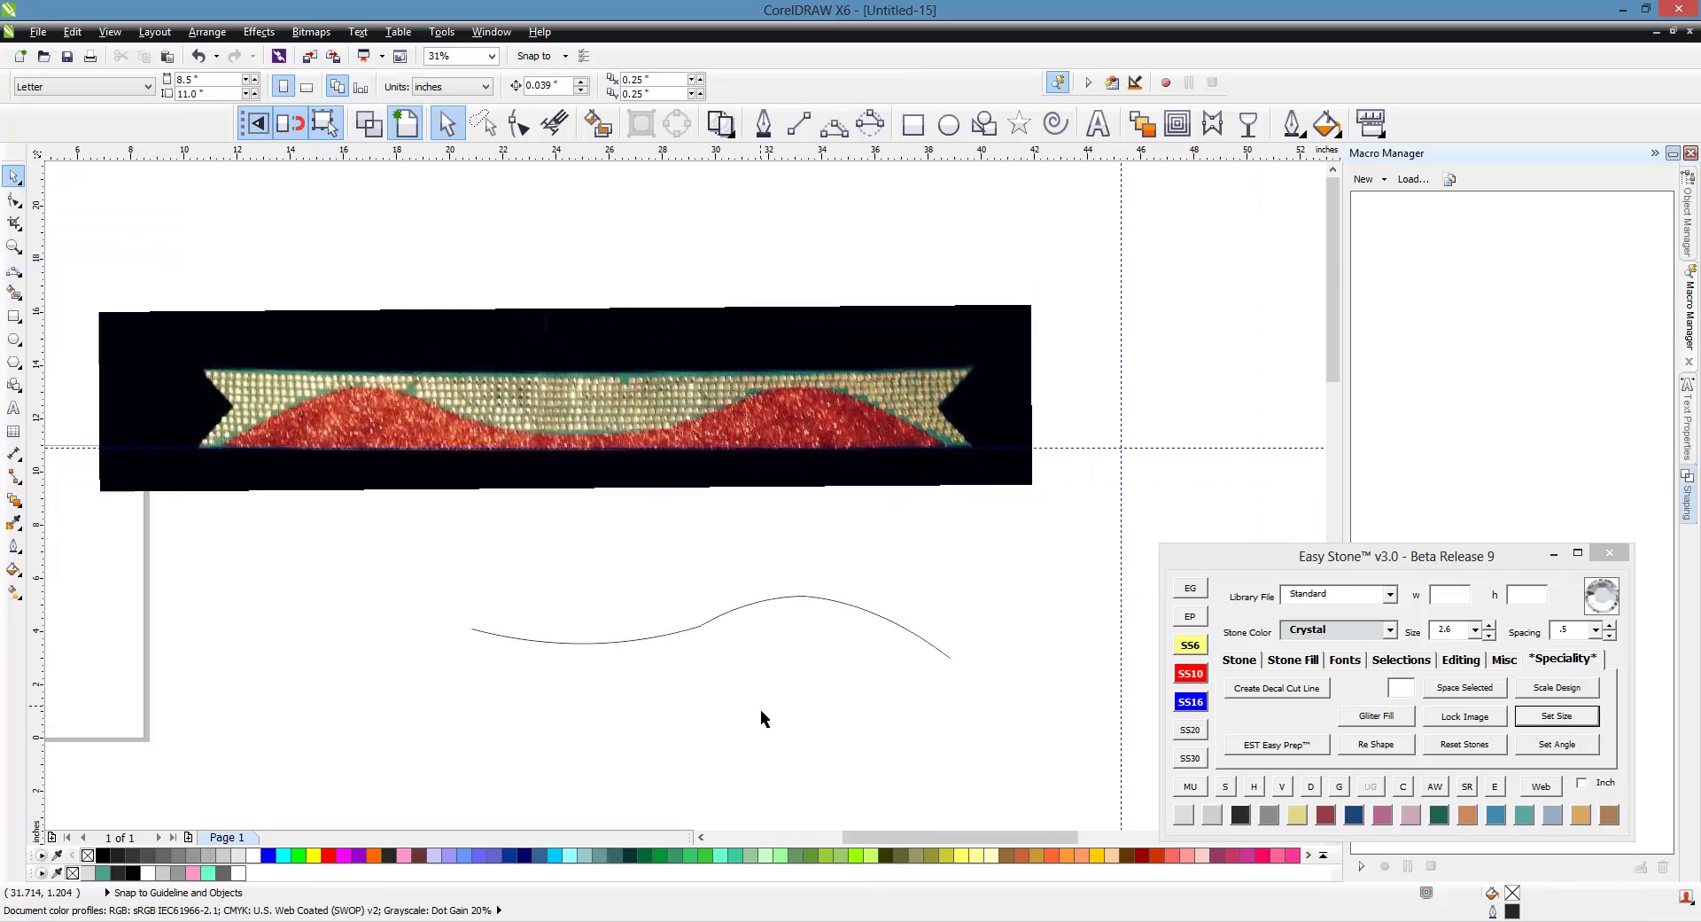
{"action": "scroll", "coordinate": [794, 609], "scroll_direction": "up", "scroll_amount": 2}
{"action": "left_click", "coordinate": [800, 593]}
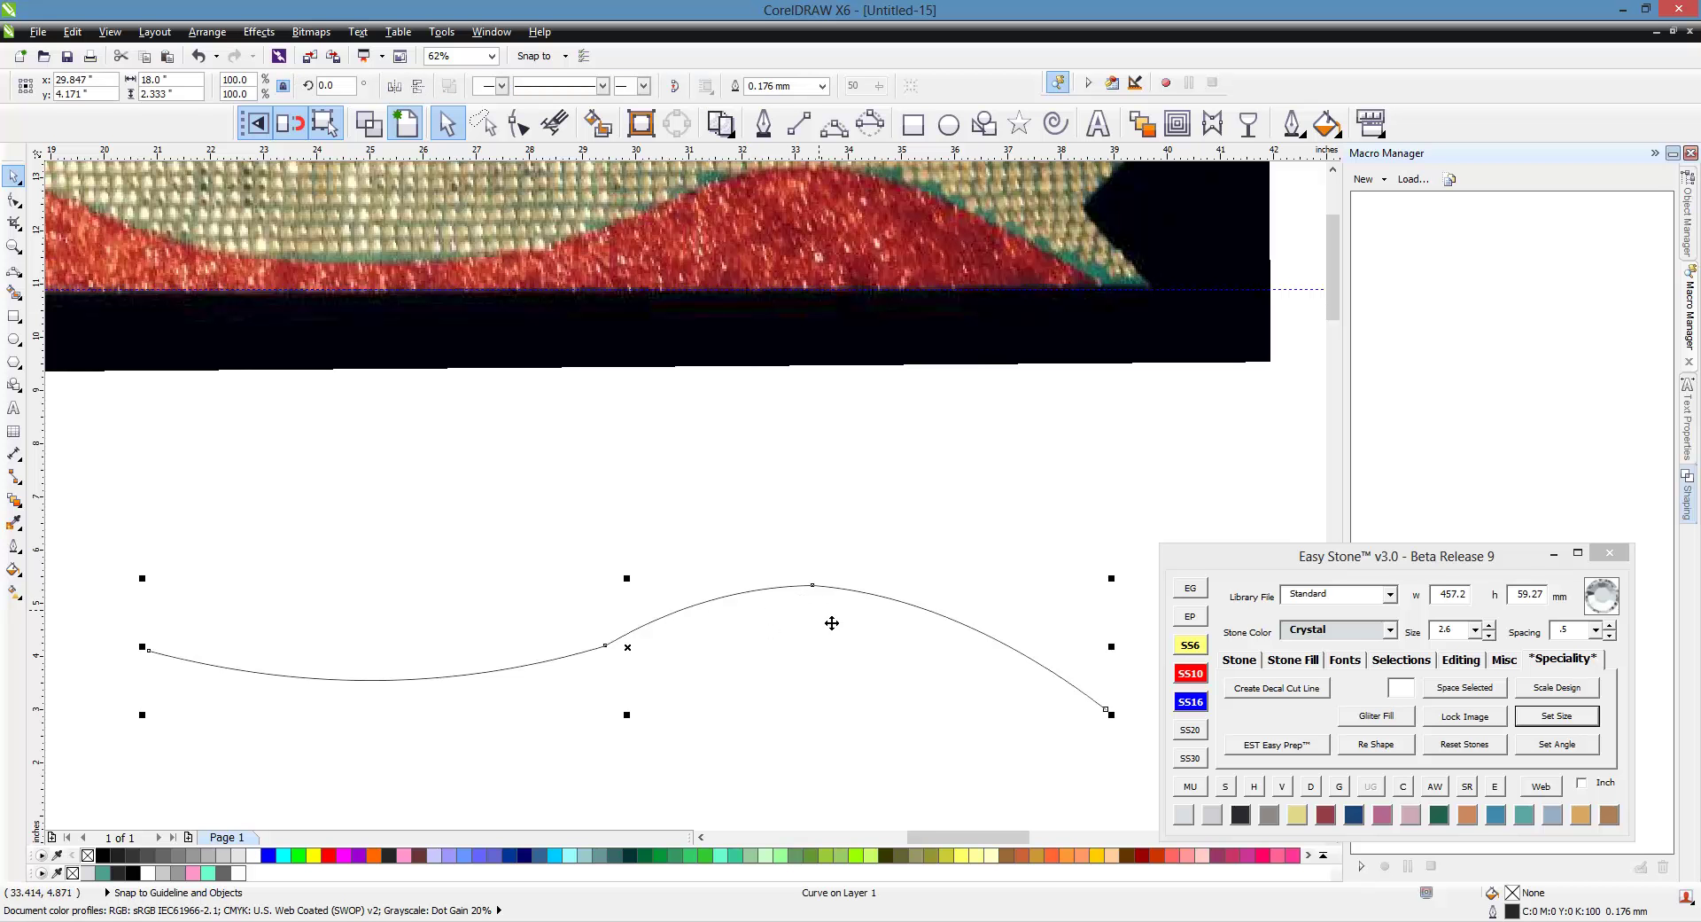
{"action": "left_click", "coordinate": [512, 125]}
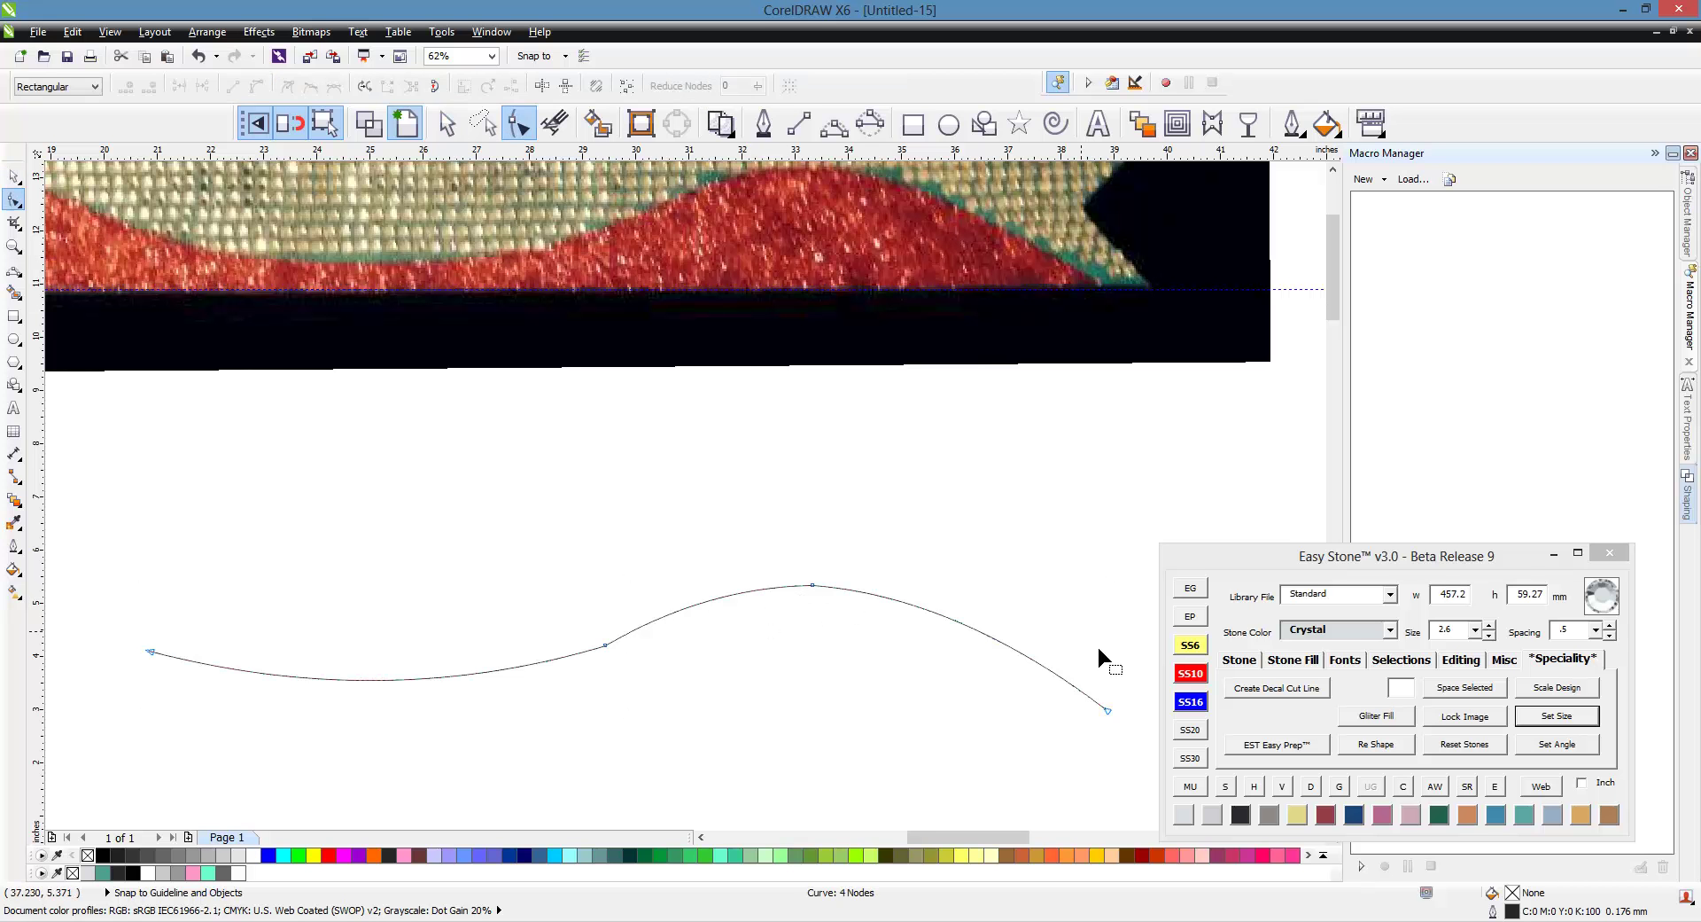
{"action": "double_click", "coordinate": [983, 631]}
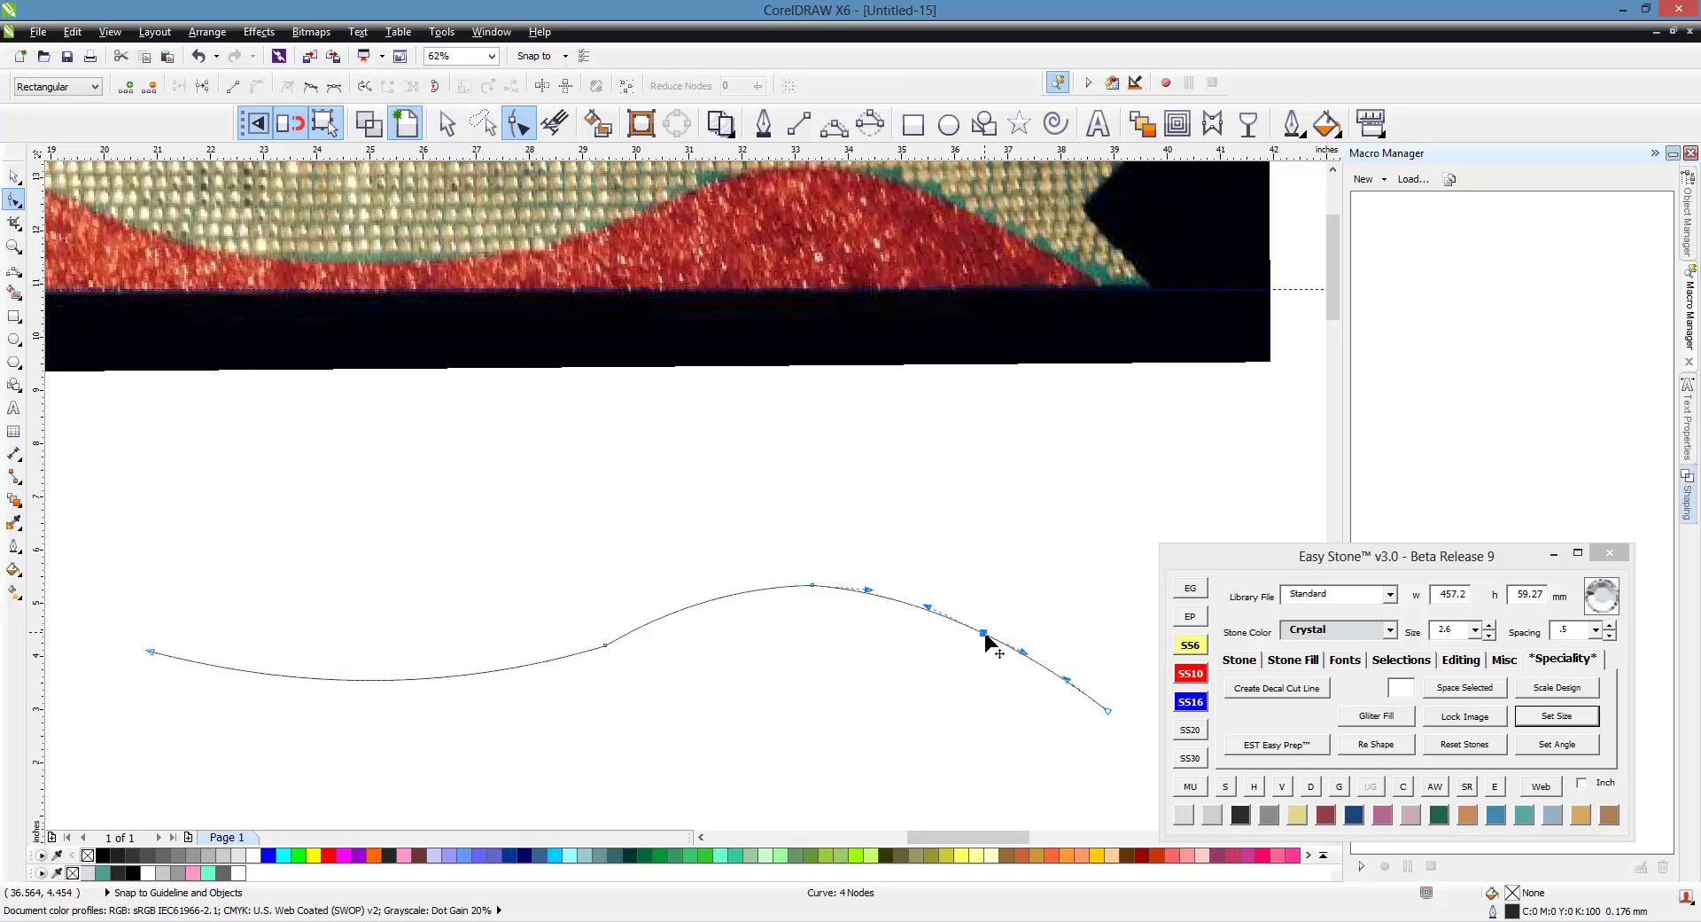
{"action": "double_click", "coordinate": [814, 586]}
{"action": "double_click", "coordinate": [747, 589]}
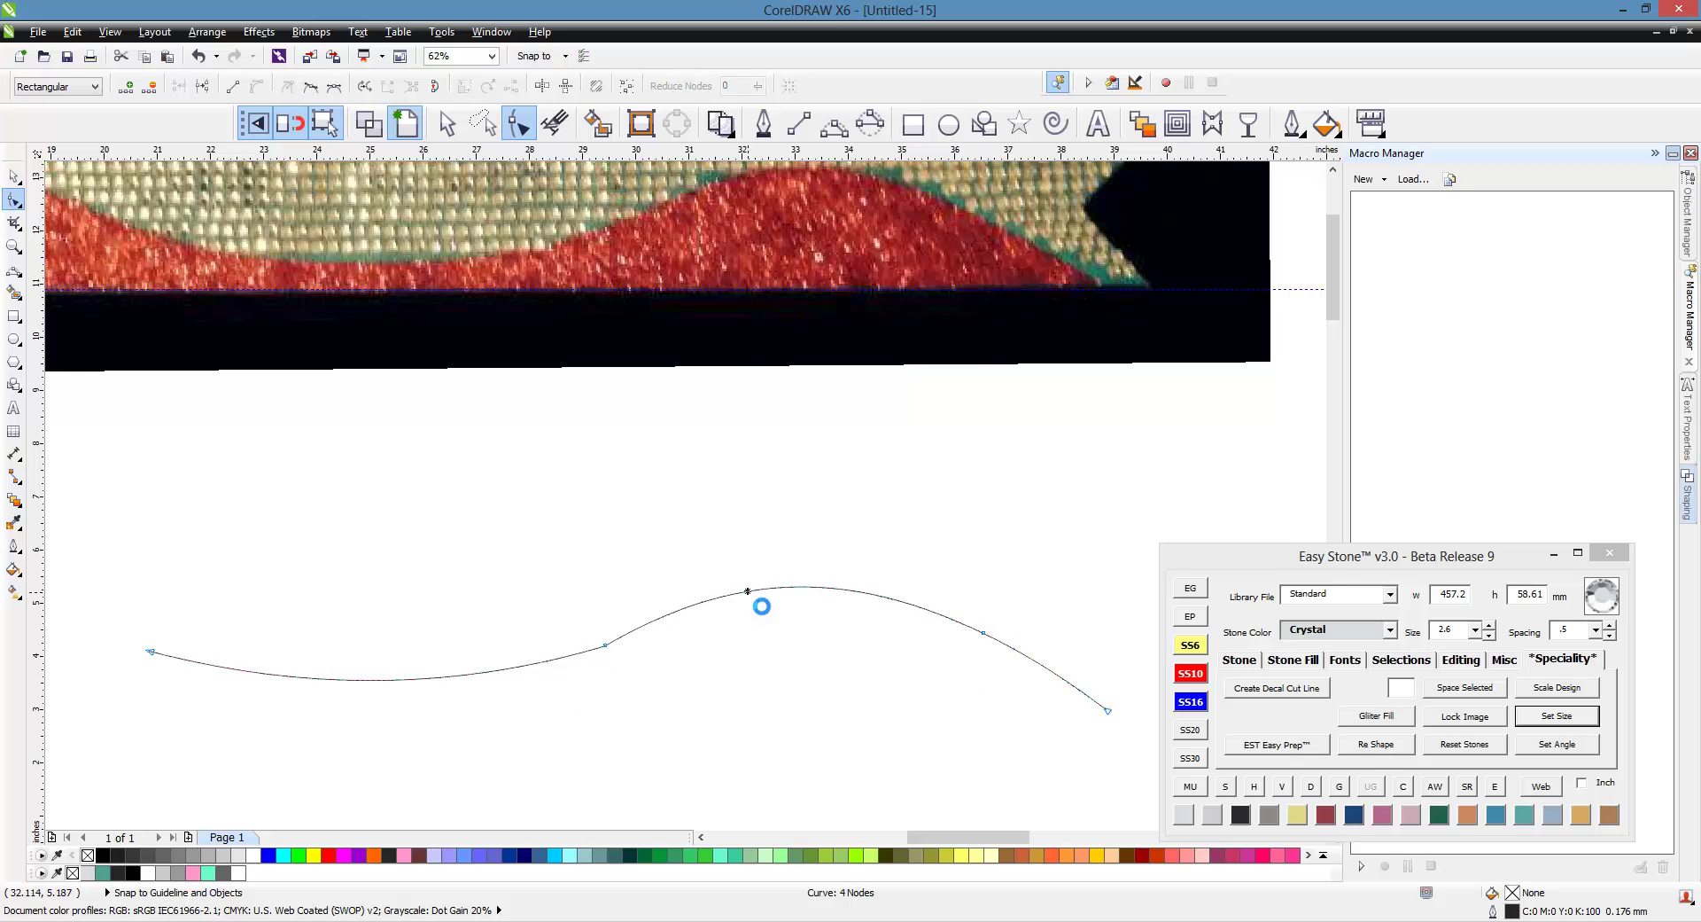
- Add a node in the wave curve's dip and delete the node at the kink between the two arcs to smooth it
{"action": "double_click", "coordinate": [404, 680]}
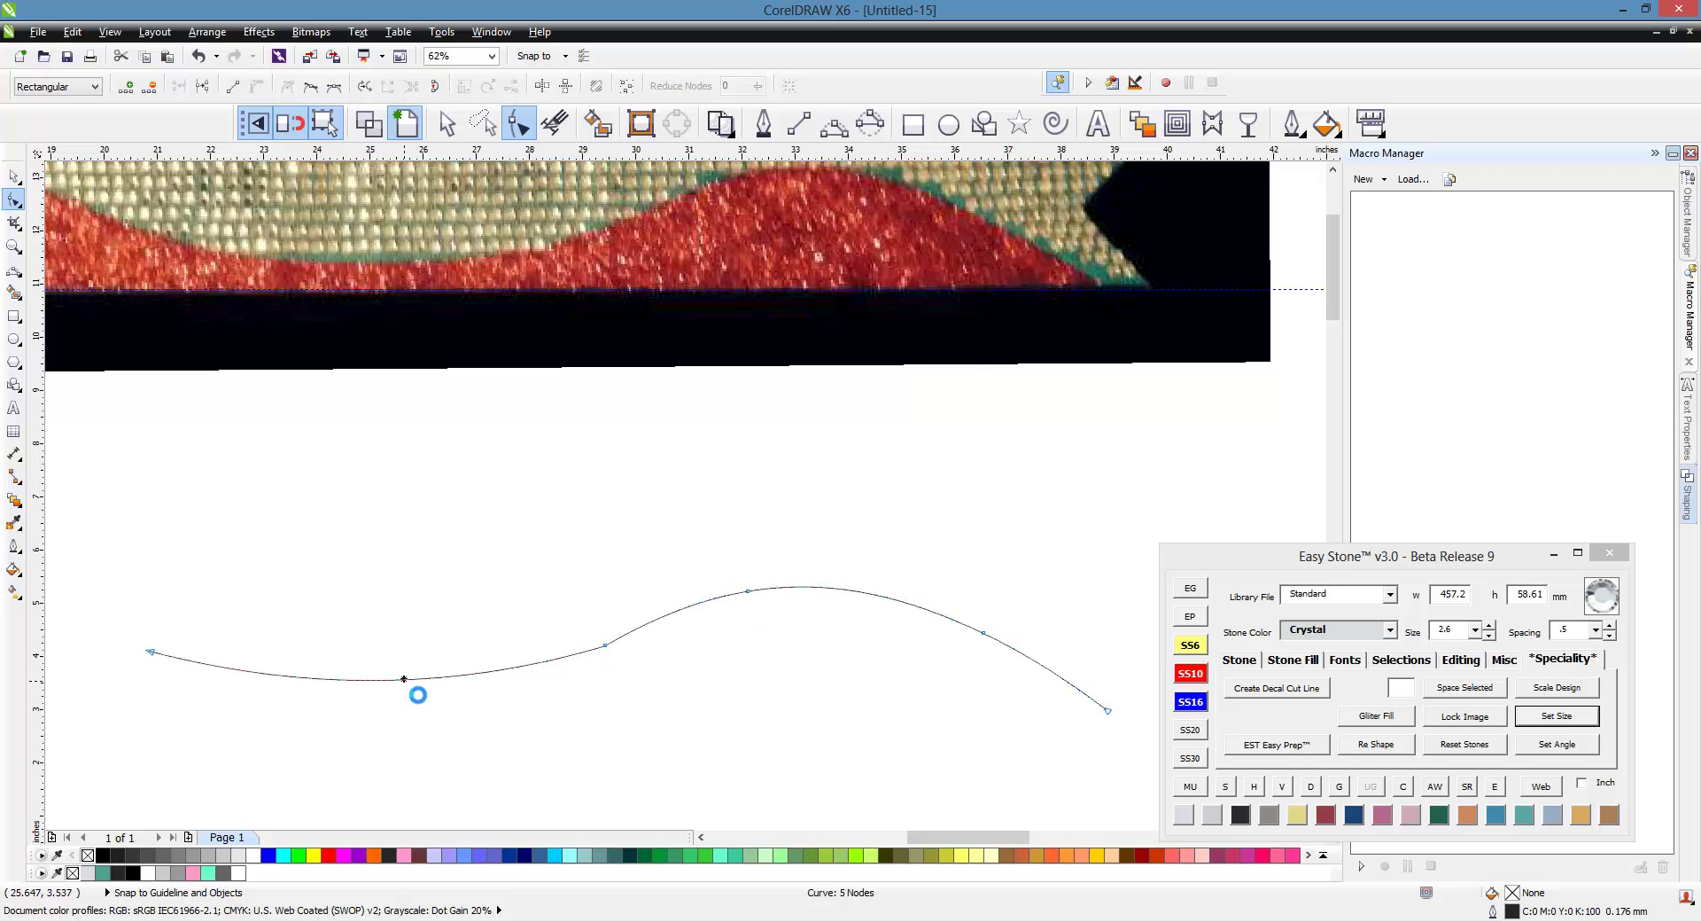
{"action": "double_click", "coordinate": [605, 645]}
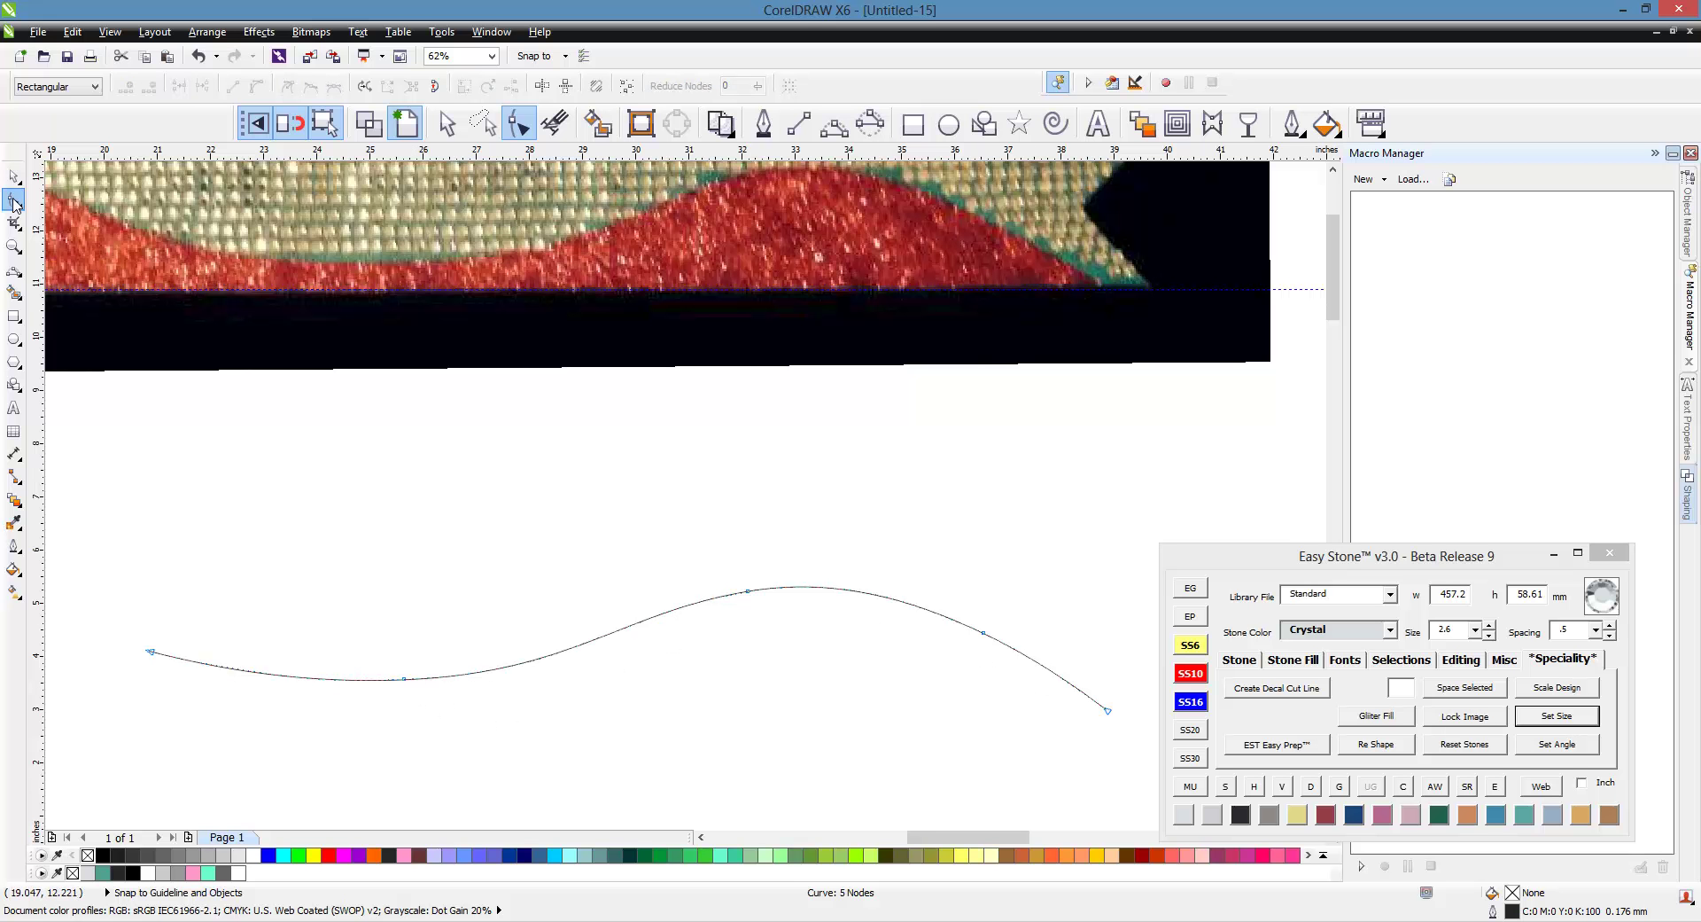
{"action": "key", "text": "space"}
{"action": "left_click", "coordinate": [779, 555]}
{"action": "scroll", "coordinate": [779, 555], "scroll_direction": "down", "scroll_amount": 2}
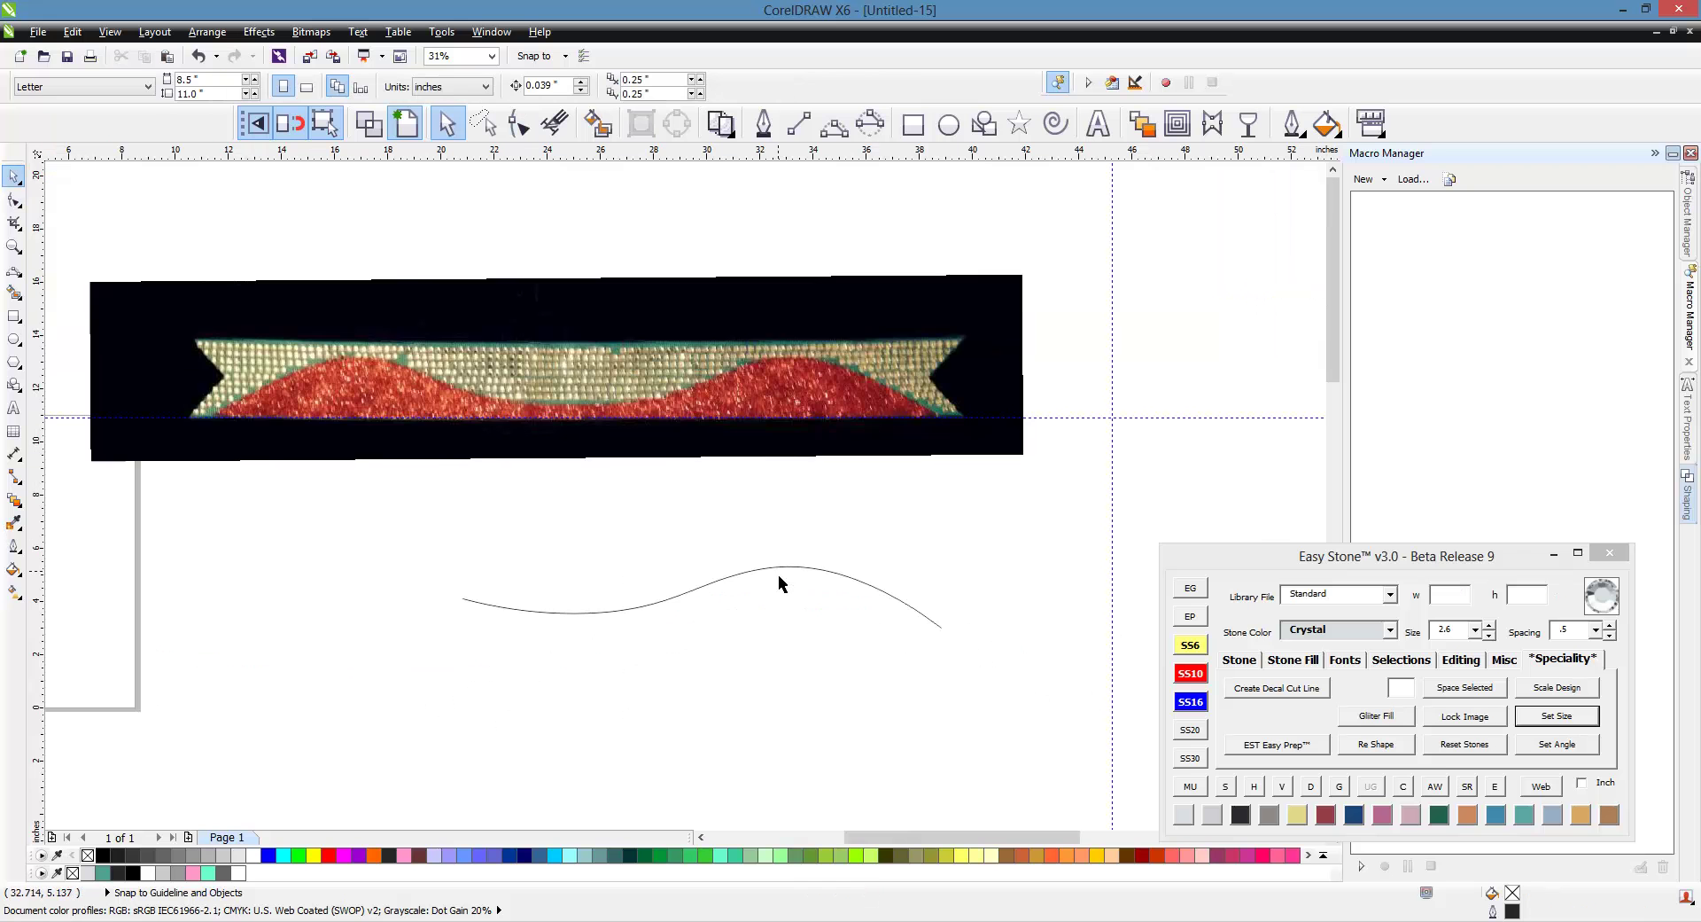
- Draw a rectangle around the wave curve, about 26.8 by 5.1 inches, and scale it proportionally to a height of 3 inches
{"action": "left_click", "coordinate": [913, 124]}
{"action": "left_click_drag", "start_coordinate": [1008, 655], "coordinate": [1007, 653]}
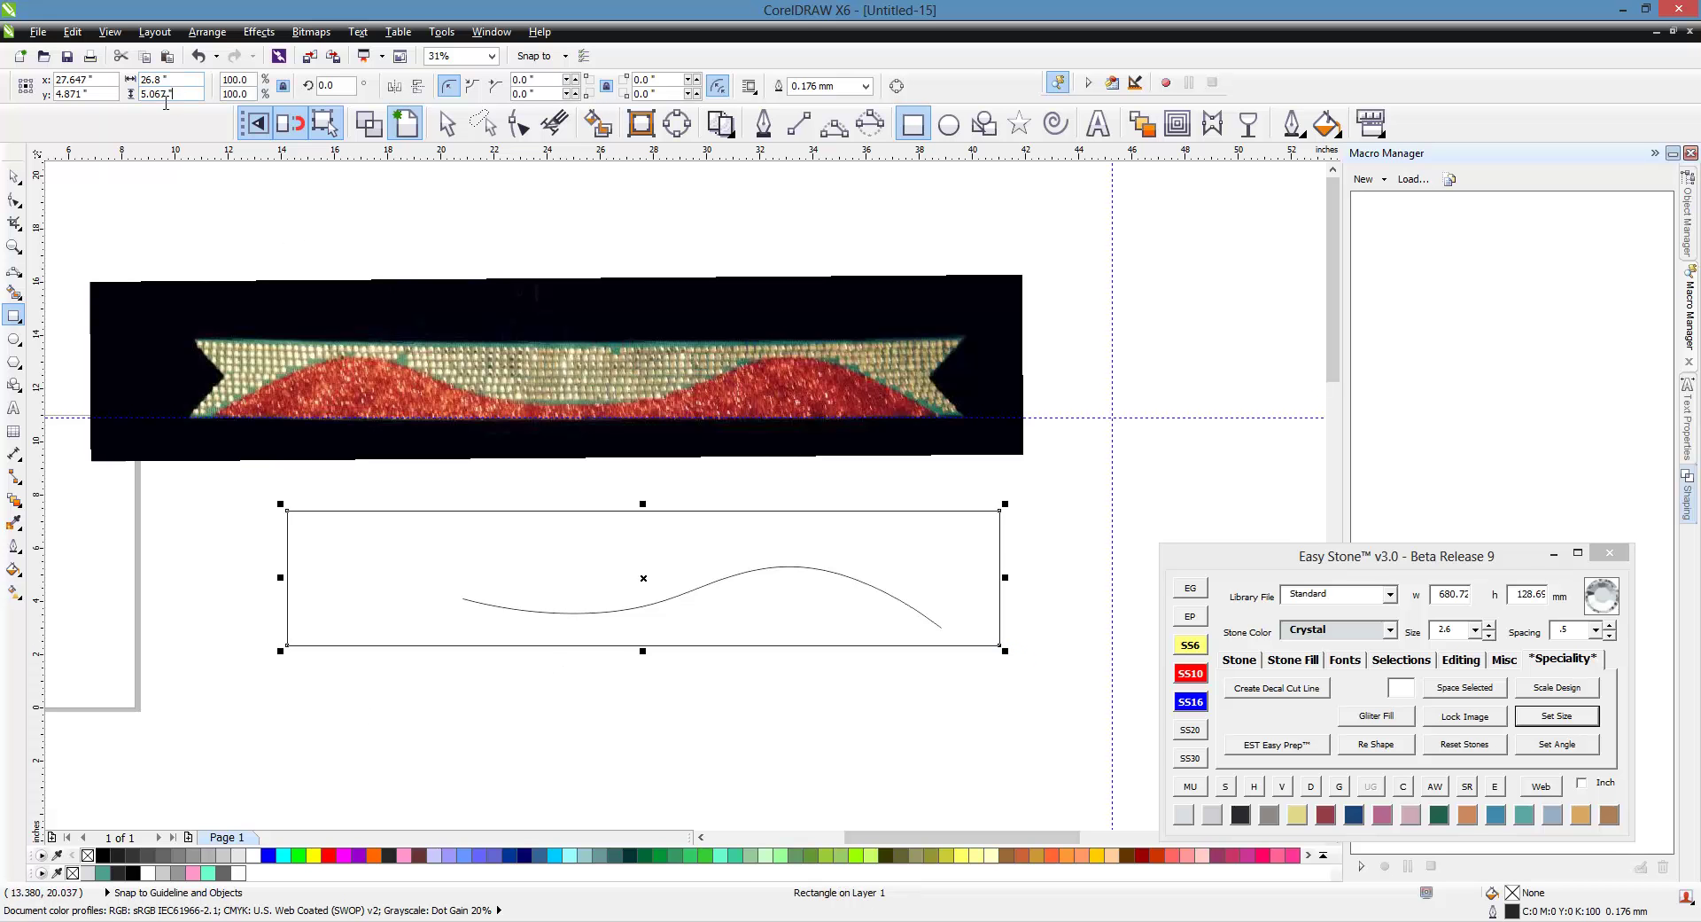
{"action": "left_click_drag", "start_coordinate": [166, 99], "coordinate": [87, 106]}
{"action": "type", "text": "3"}
{"action": "key", "text": "Return"}
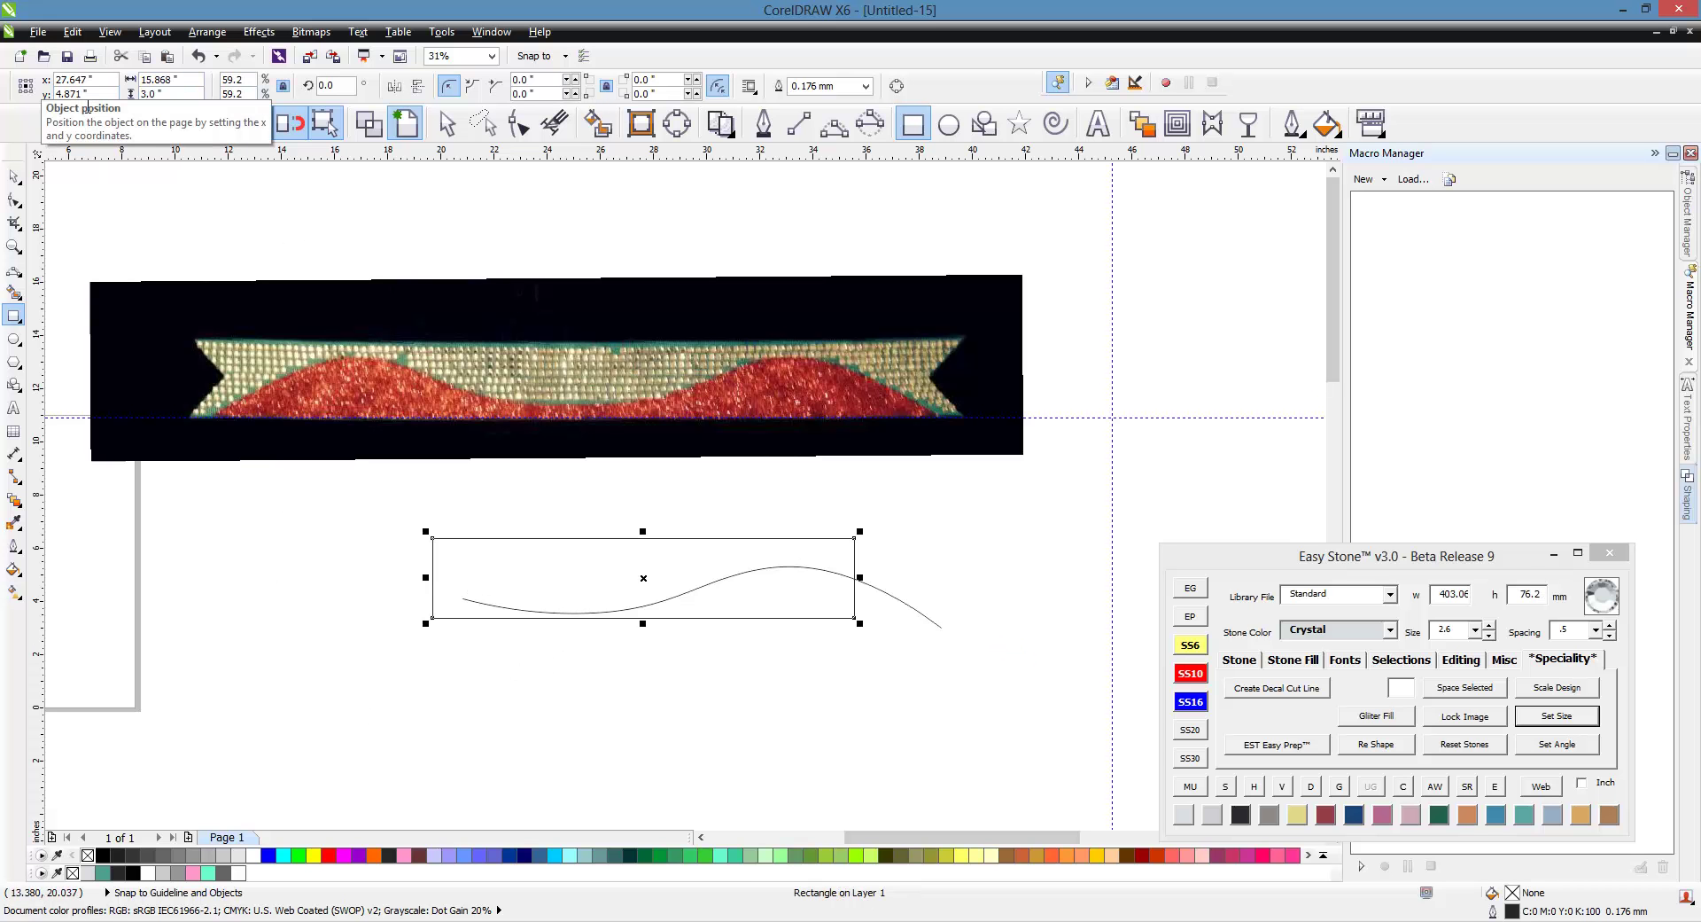
- Stretch the rectangle horizontally past the wave curve's right end, to about 26 inches wide
{"action": "left_click", "coordinate": [14, 176]}
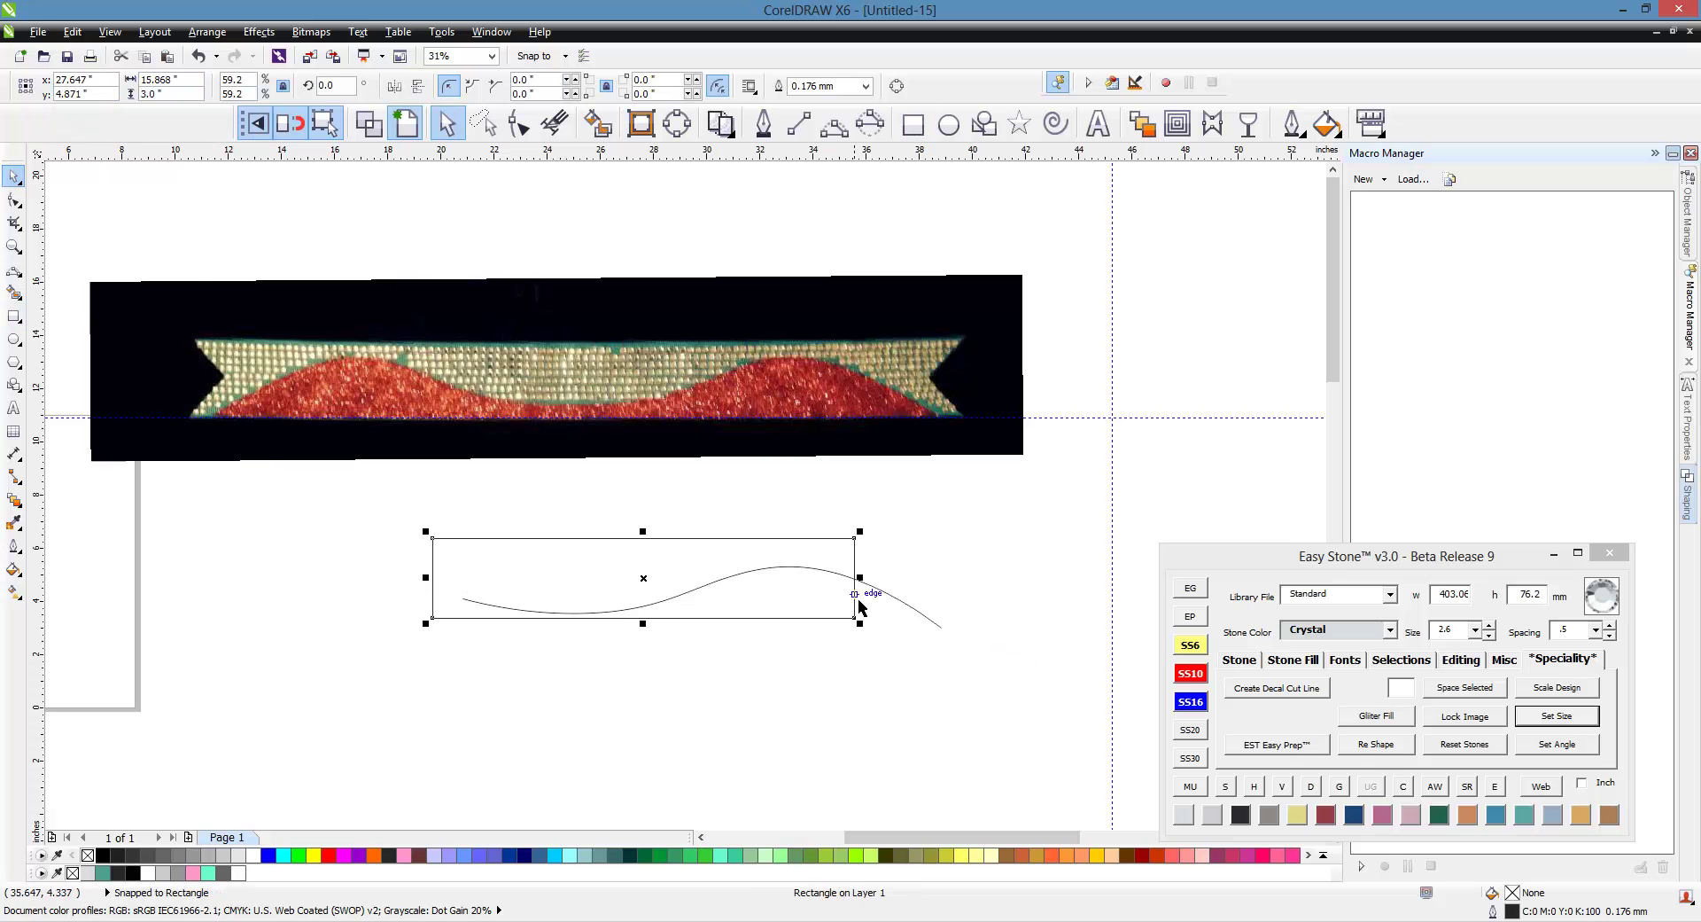
{"action": "left_click_drag", "start_coordinate": [859, 577], "coordinate": [1146, 583]}
{"action": "left_click", "coordinate": [930, 703]}
{"action": "scroll", "coordinate": [980, 661], "scroll_direction": "up", "scroll_amount": 2}
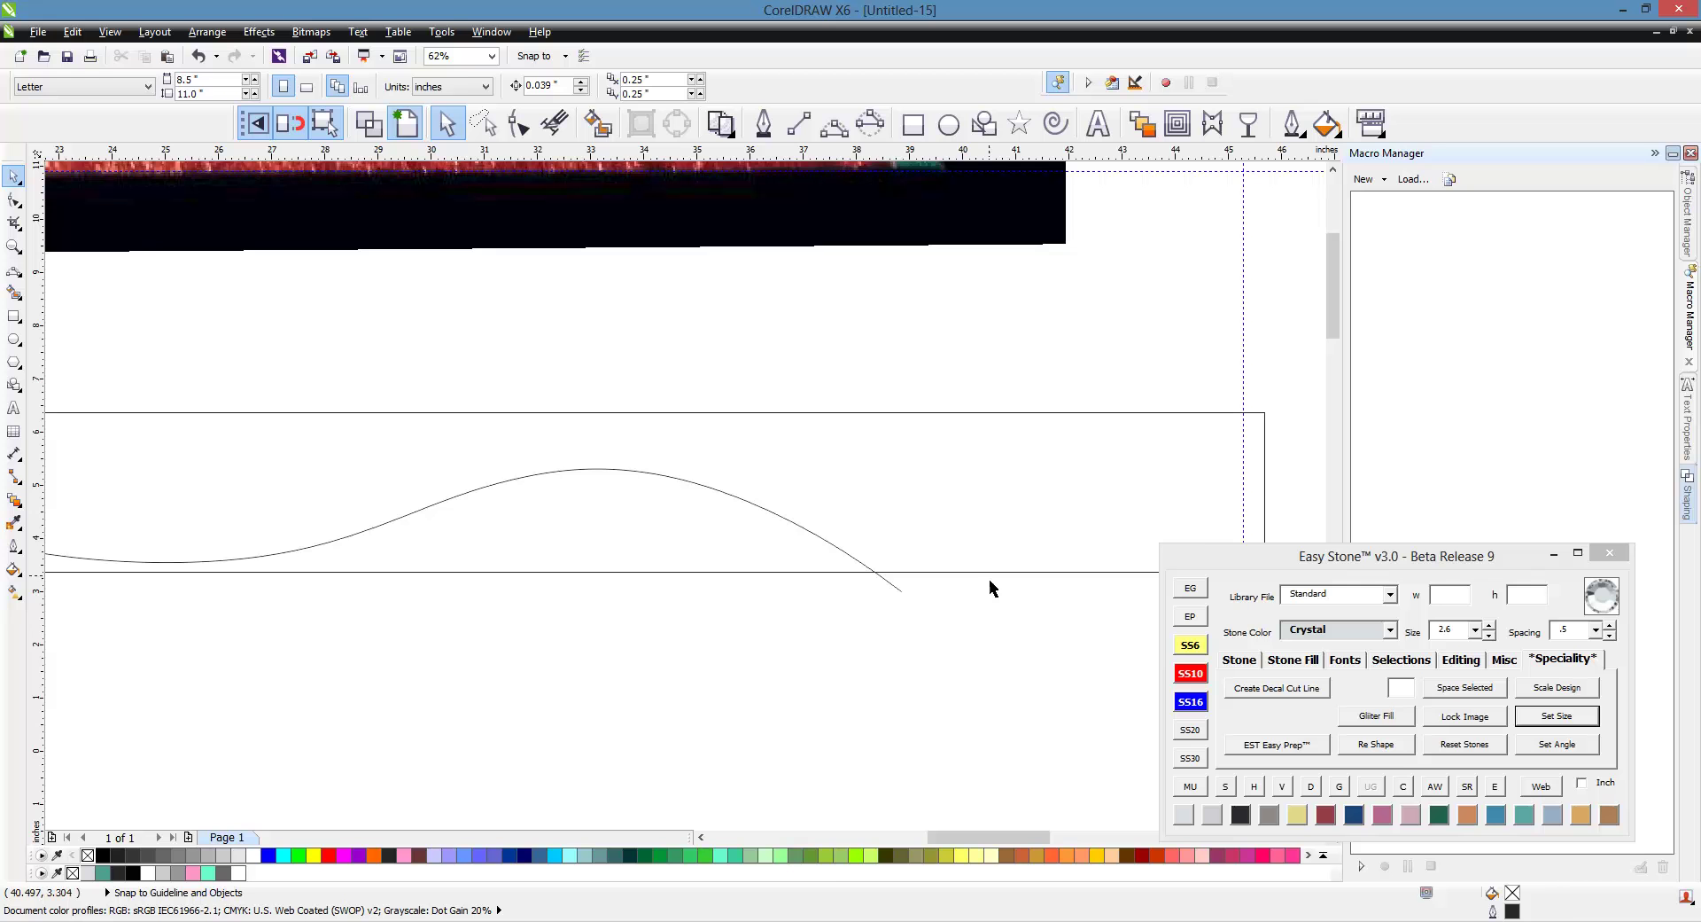
- Move the rectangle so its lower edge meets the right endpoint of the wave curve
{"action": "left_click_drag", "start_coordinate": [993, 580], "coordinate": [914, 604]}
{"action": "left_click", "coordinate": [750, 728]}
{"action": "scroll", "coordinate": [837, 638], "scroll_direction": "down", "scroll_amount": 2}
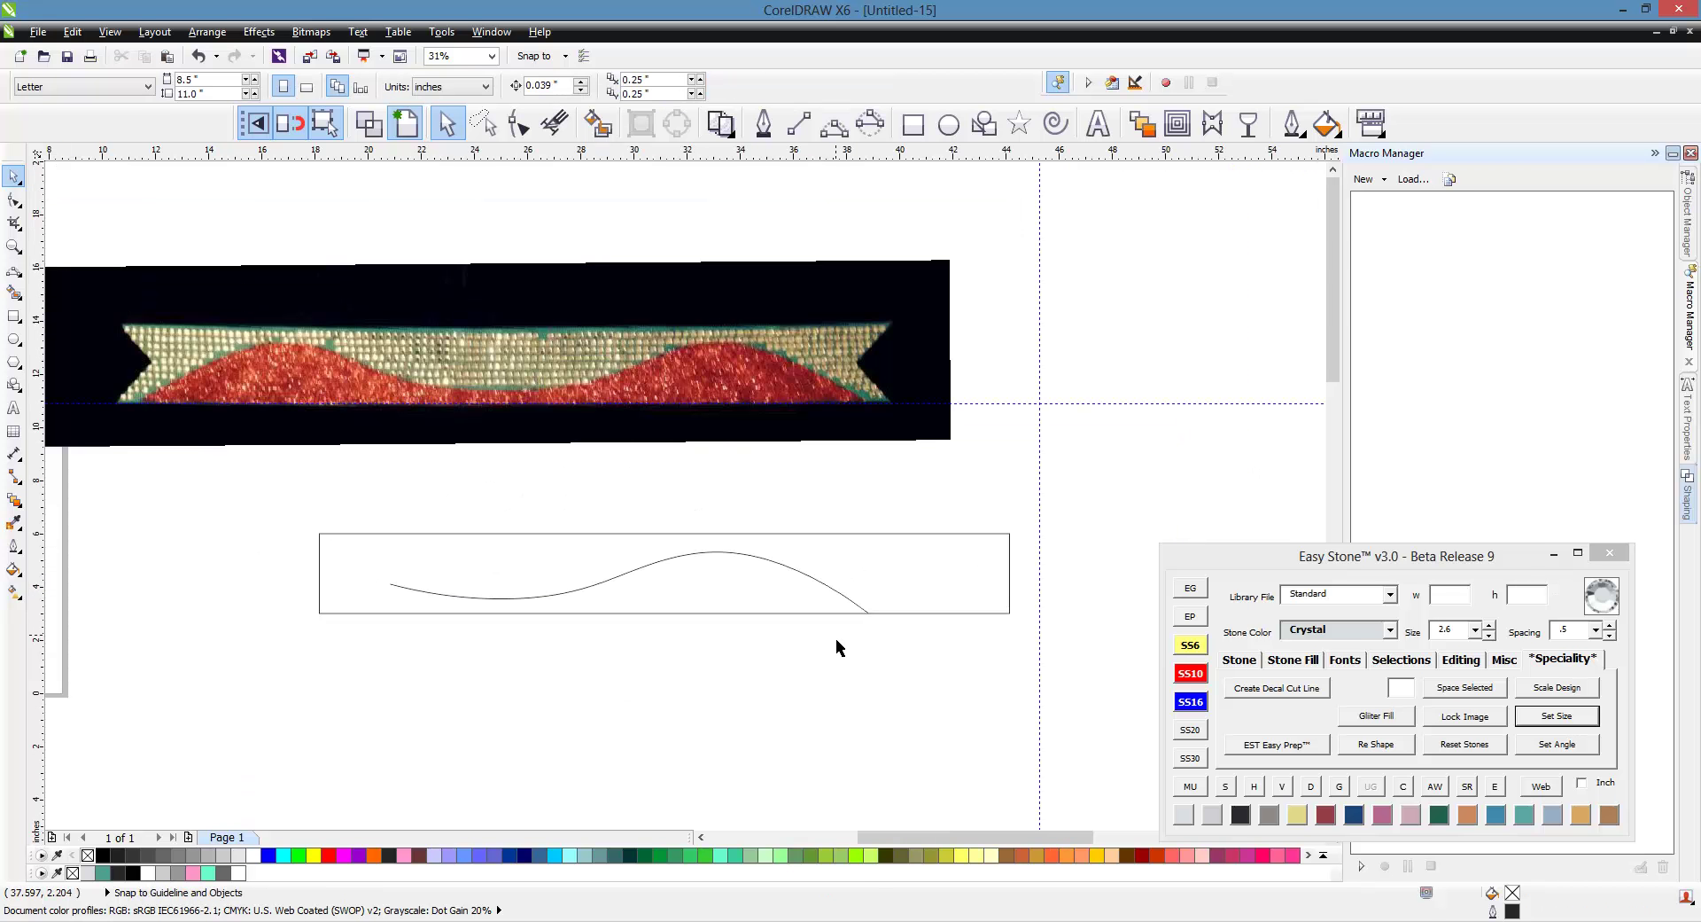
{"action": "scroll", "coordinate": [865, 624], "scroll_direction": "up", "scroll_amount": 4}
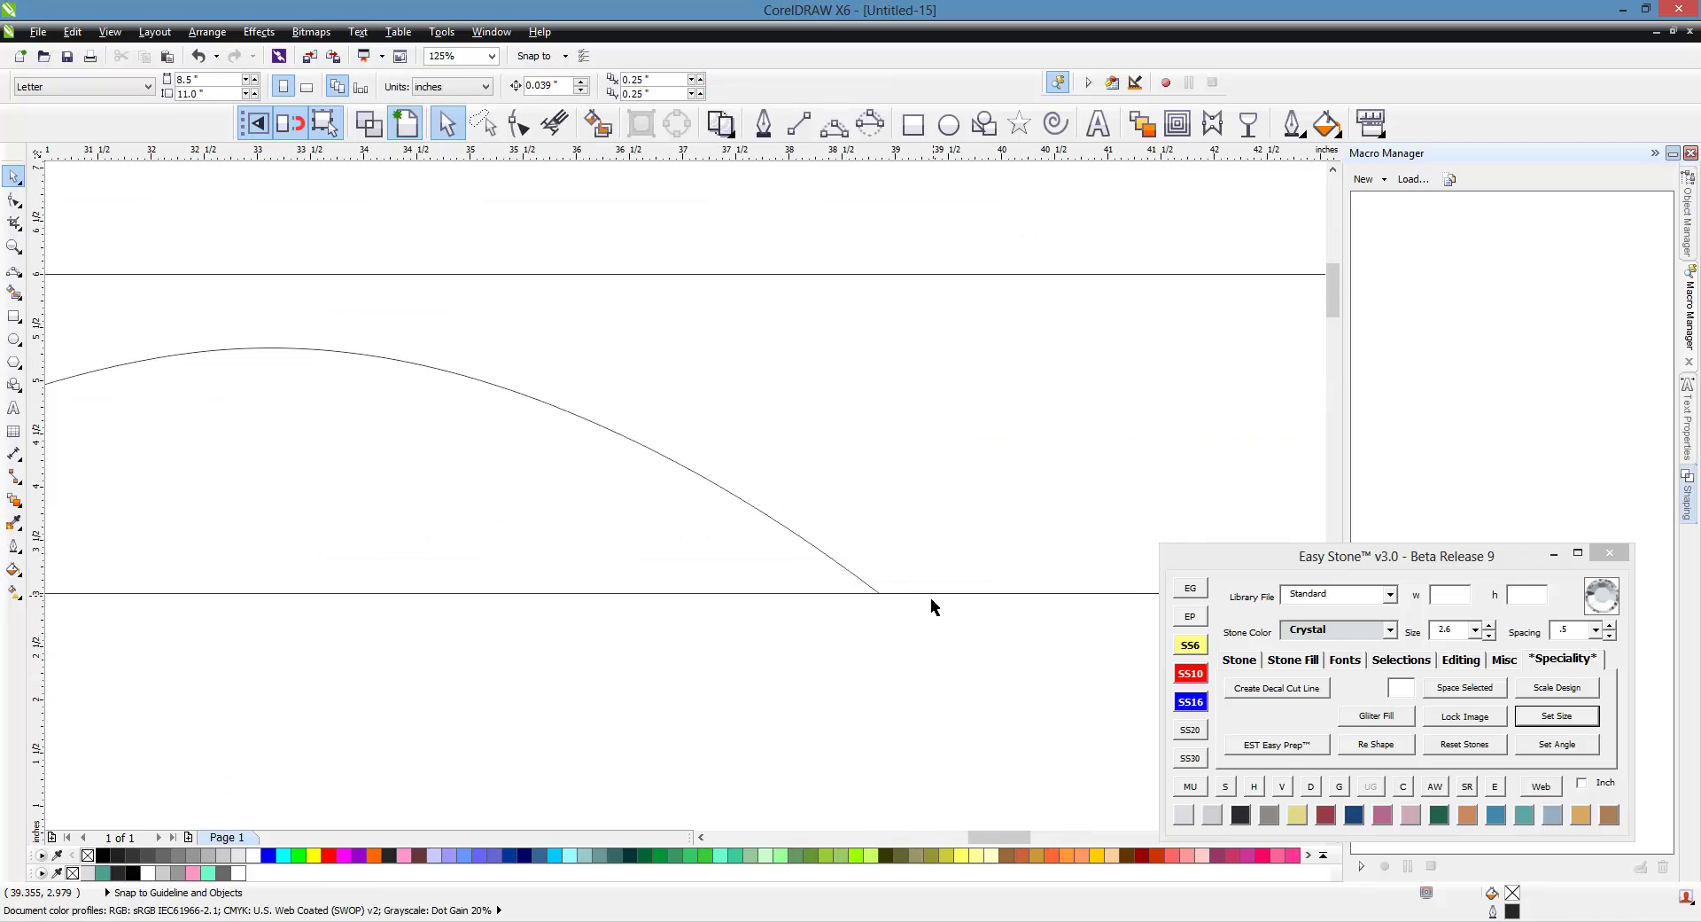
{"action": "left_click", "coordinate": [930, 596]}
{"action": "left_click_drag", "start_coordinate": [930, 596], "coordinate": [892, 606]}
{"action": "scroll", "coordinate": [1025, 581], "scroll_direction": "down", "scroll_amount": 2}
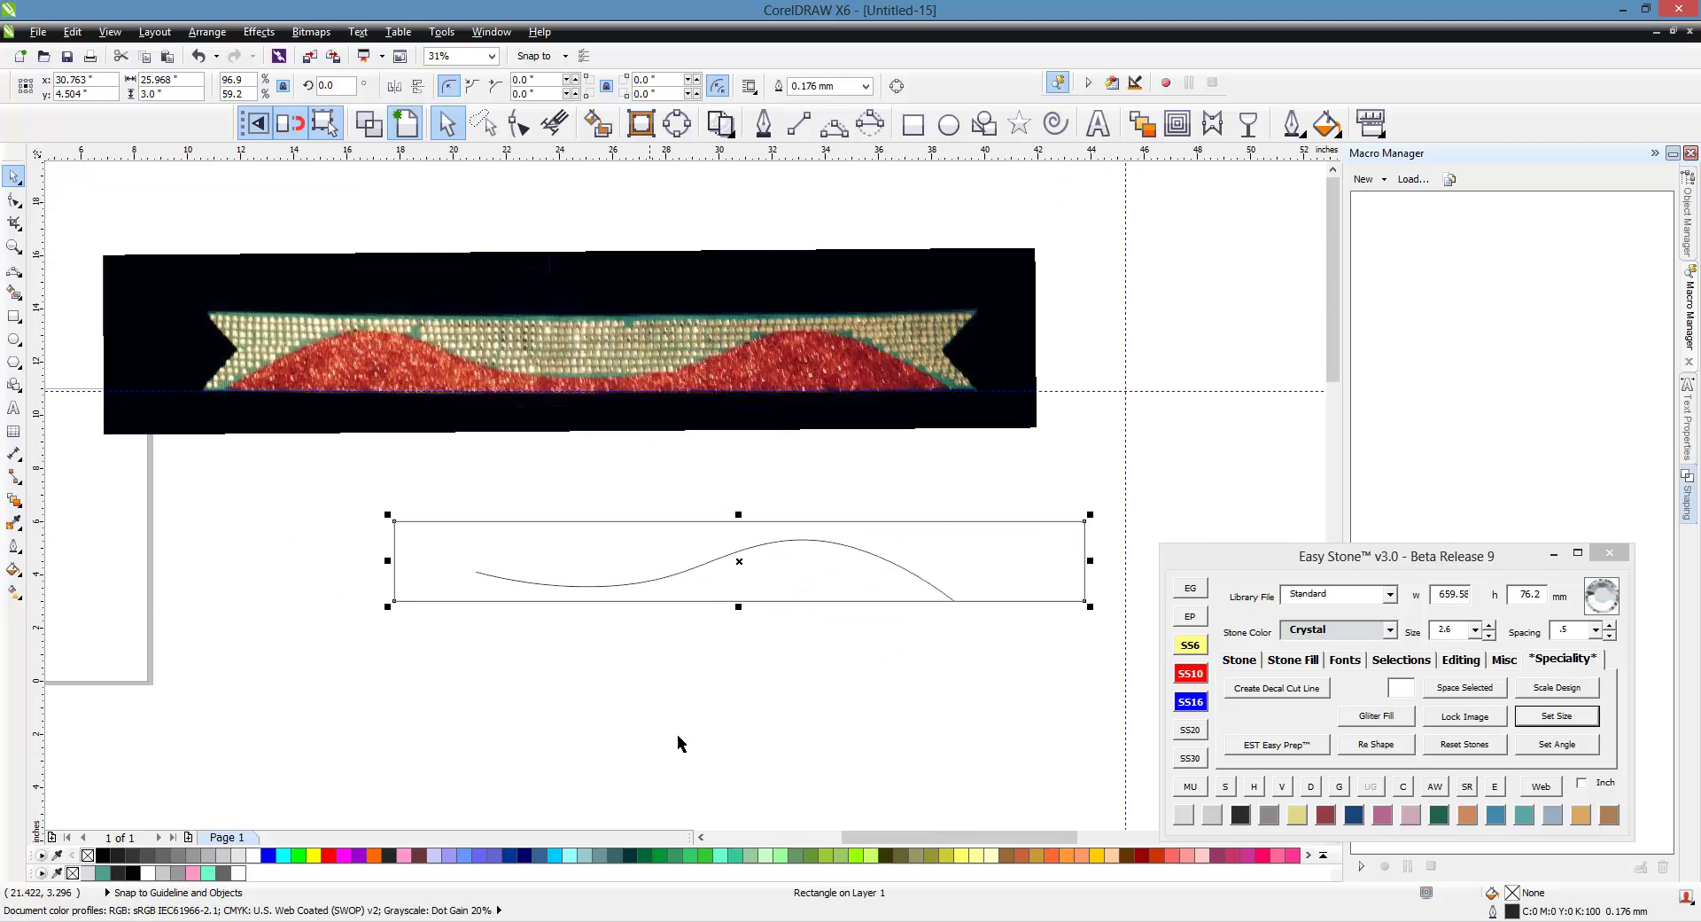
- Place a vertical guideline at the ribbon photo's right tip and shorten the rectangle's right side to it, about 21.9 inches wide
{"action": "left_click", "coordinate": [885, 692]}
{"action": "scroll", "coordinate": [1003, 535], "scroll_direction": "up", "scroll_amount": 1}
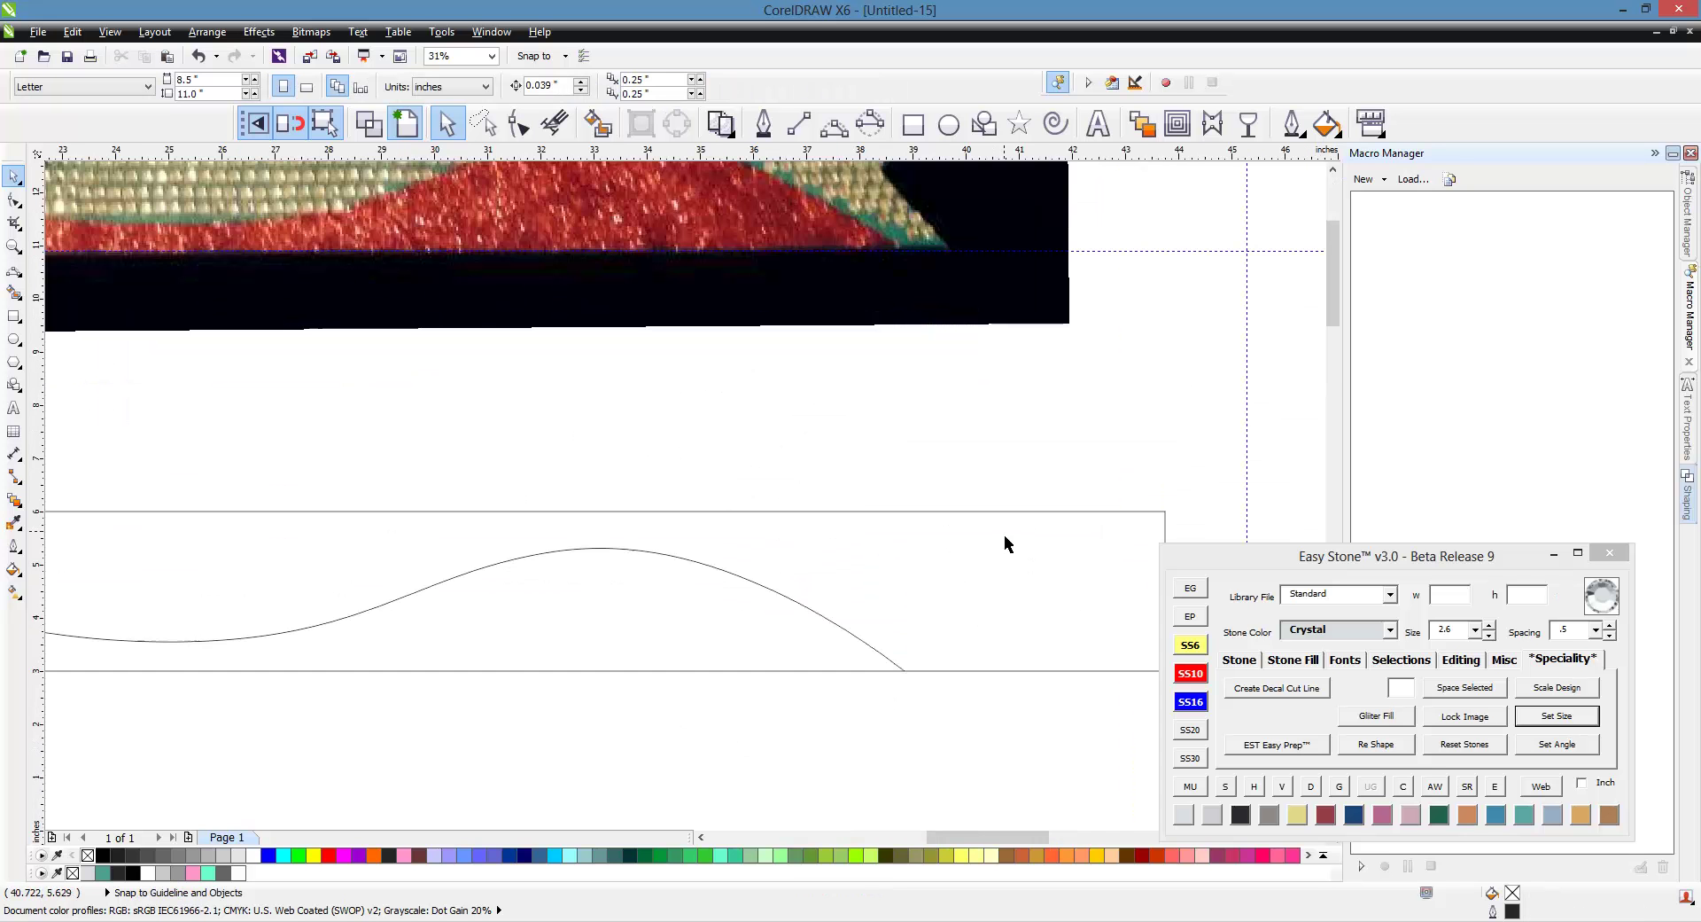
{"action": "scroll", "coordinate": [801, 487], "scroll_direction": "down", "scroll_amount": 1}
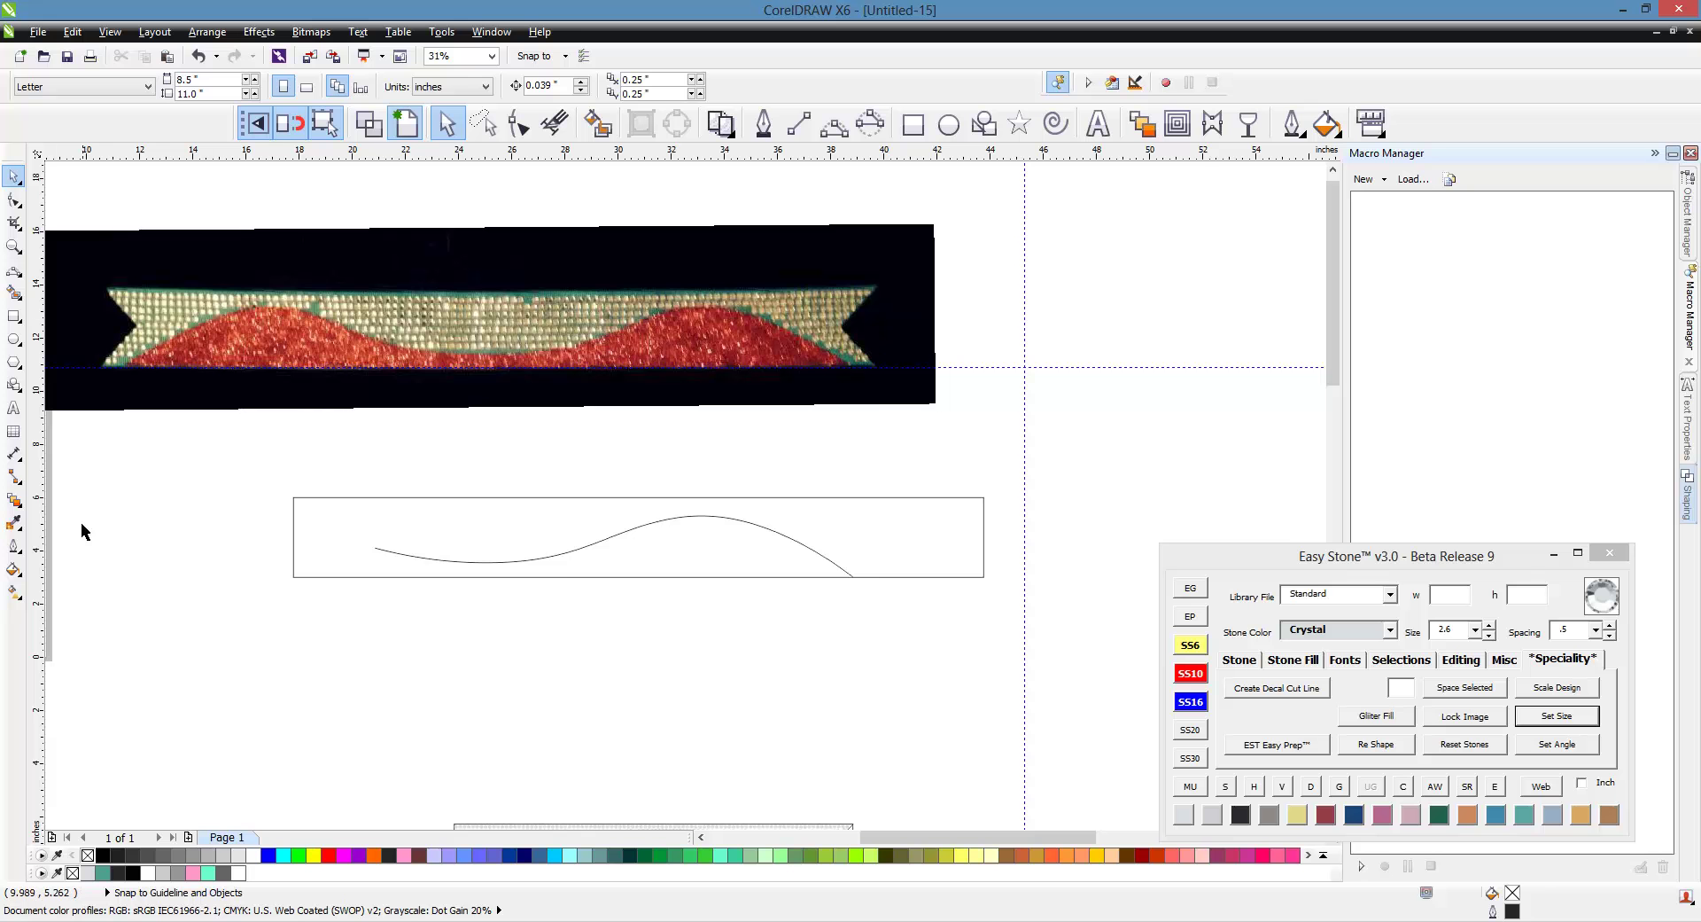
{"action": "left_click_drag", "start_coordinate": [40, 539], "coordinate": [879, 377]}
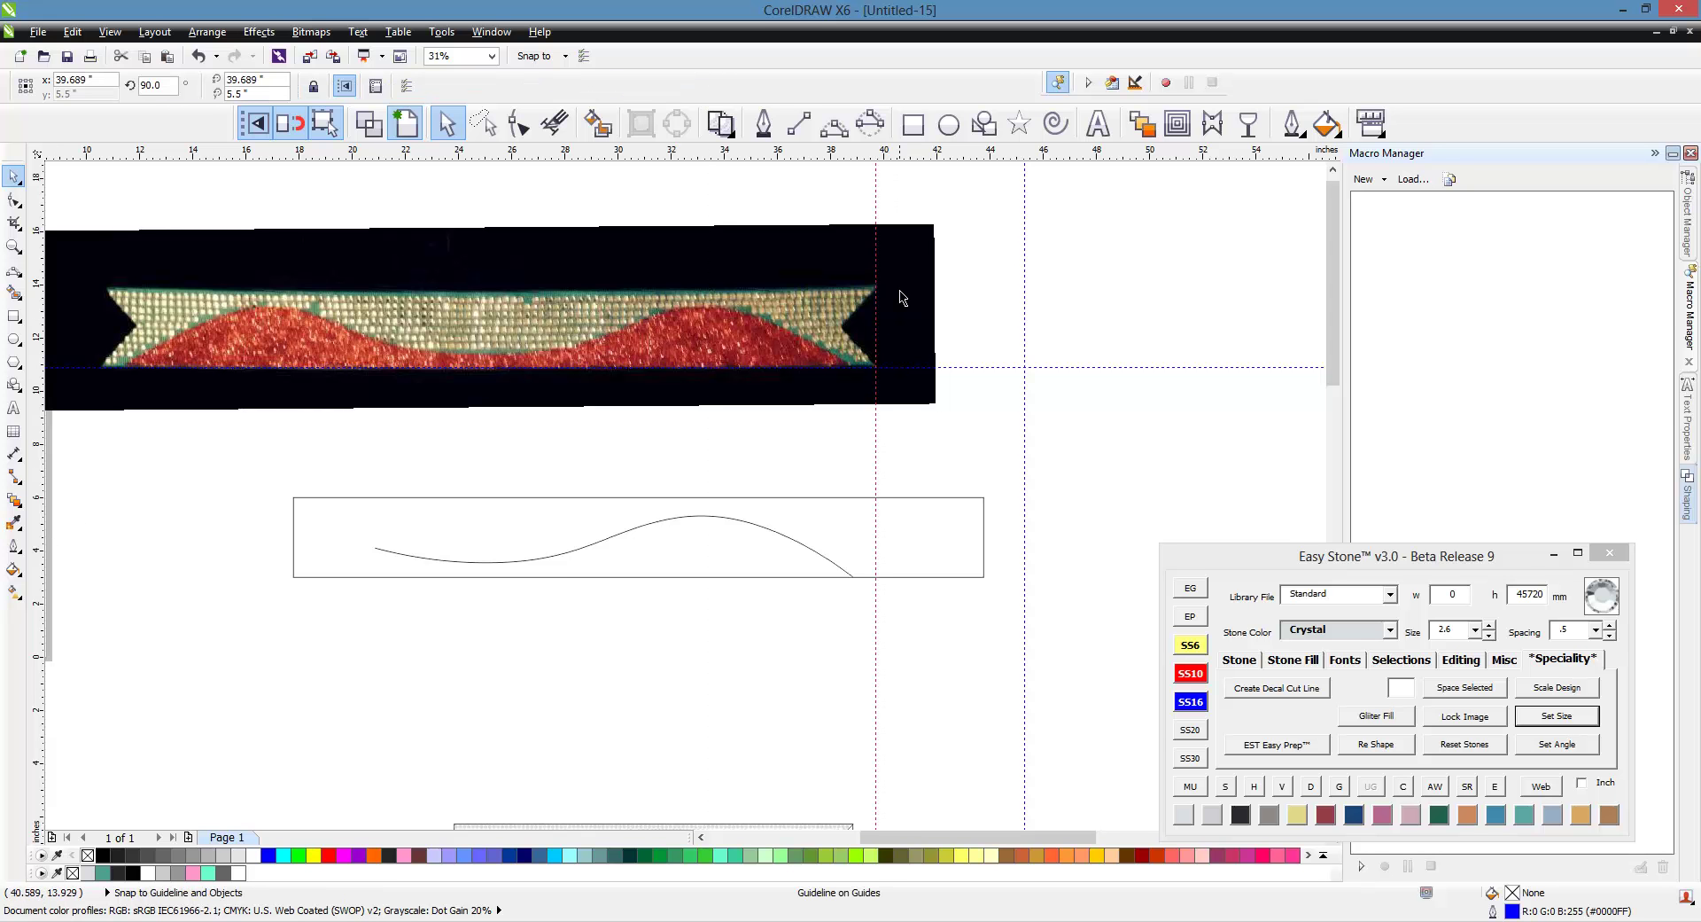
{"action": "left_click", "coordinate": [972, 535]}
{"action": "scroll", "coordinate": [968, 545], "scroll_direction": "up", "scroll_amount": 2}
{"action": "left_click_drag", "start_coordinate": [1037, 546], "coordinate": [831, 547]}
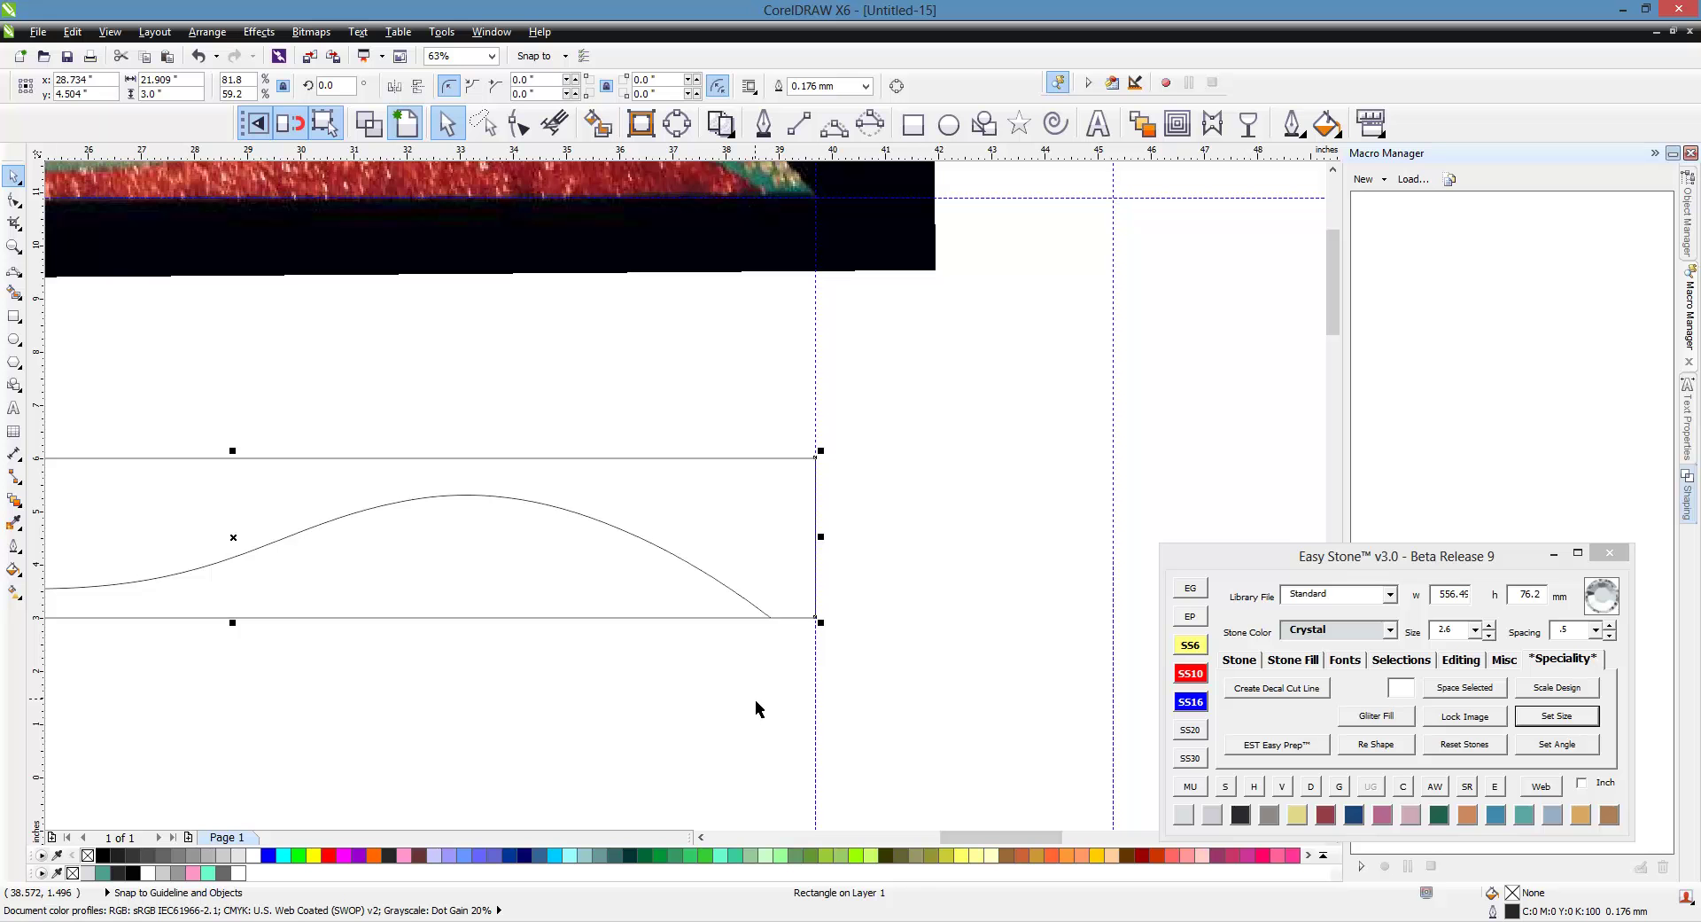
- Draw two crossing 45-degree lines inward from the rectangle's right corners, spanning about 1.7 and 2.1 inches, to form the notch
{"action": "left_click", "coordinate": [799, 124]}
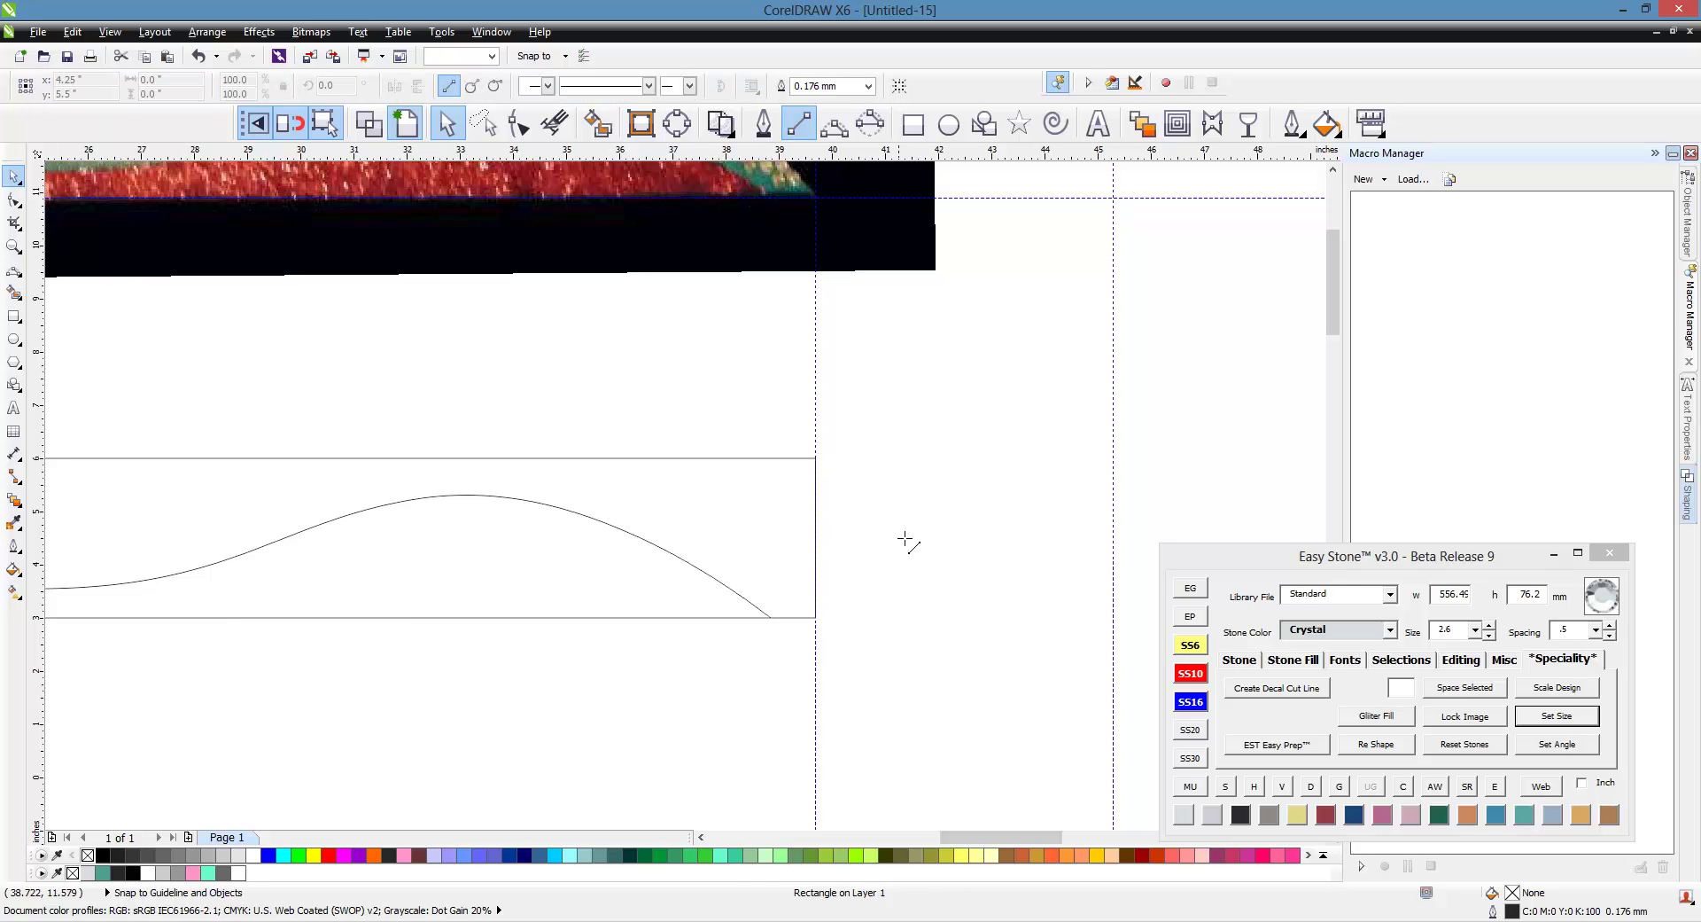
{"action": "mouse_move", "coordinate": [816, 459]}
{"action": "left_mouse_down"}
{"action": "mouse_move", "coordinate": [771, 517]}
{"action": "mouse_move", "coordinate": [775, 546]}
{"action": "mouse_move", "coordinate": [734, 383]}
{"action": "mouse_move", "coordinate": [716, 532]}
{"action": "mouse_move", "coordinate": [864, 551]}
{"action": "mouse_move", "coordinate": [775, 525]}
{"action": "mouse_move", "coordinate": [747, 576]}
{"action": "mouse_move", "coordinate": [737, 562]}
{"action": "left_mouse_up"}
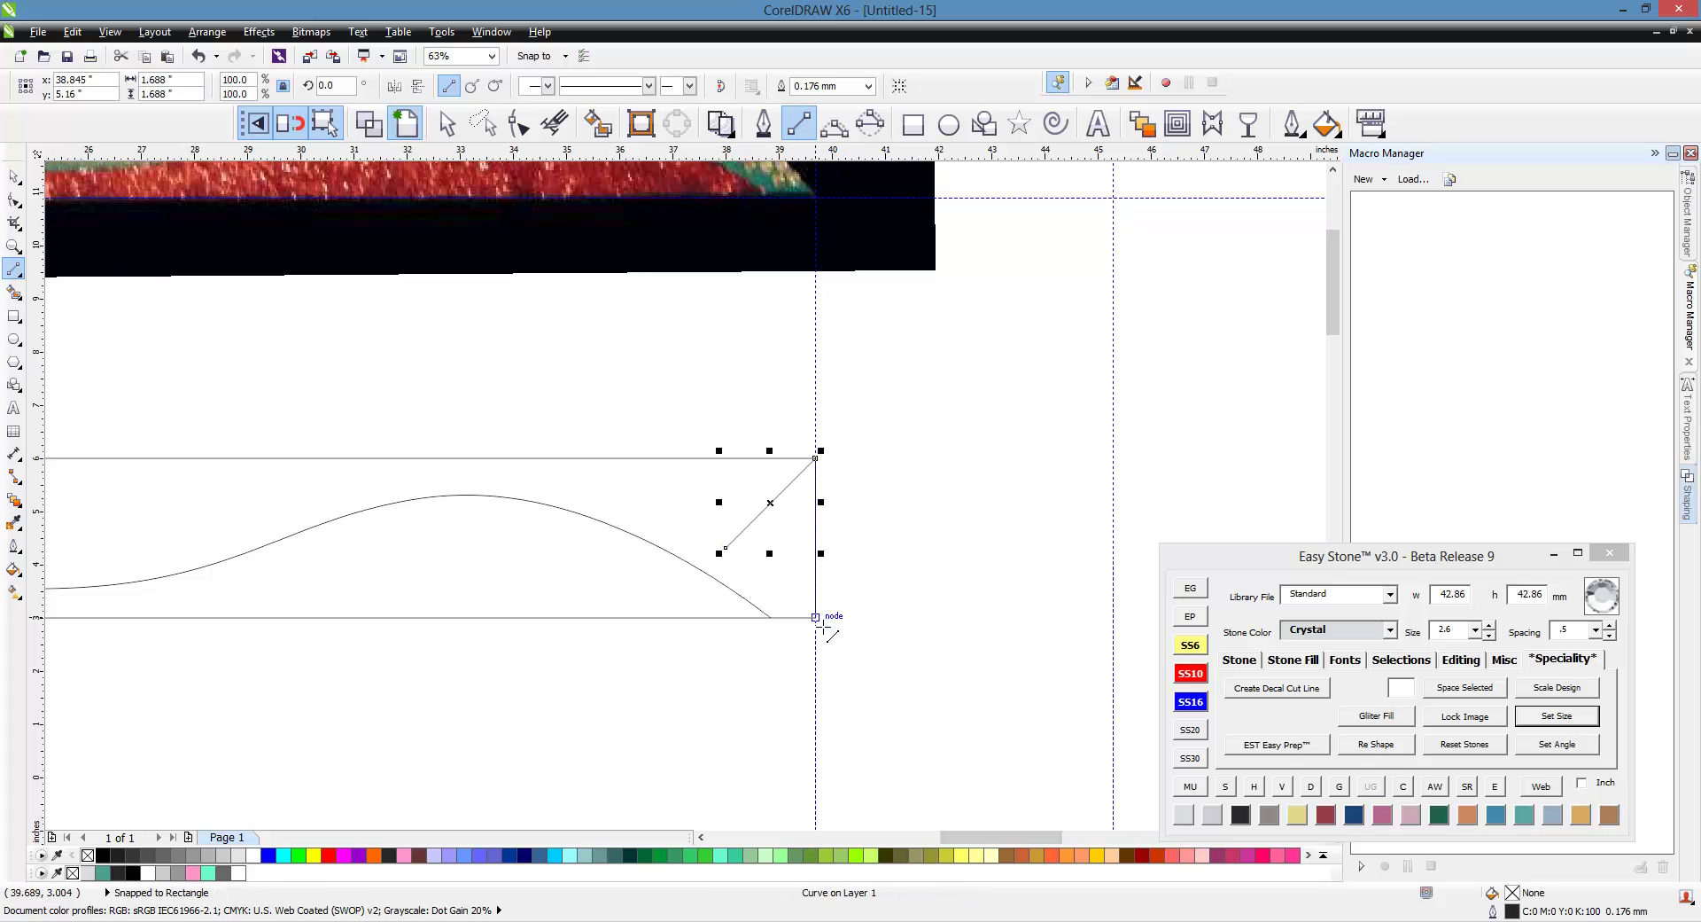
{"action": "left_click_drag", "start_coordinate": [823, 619], "coordinate": [702, 505]}
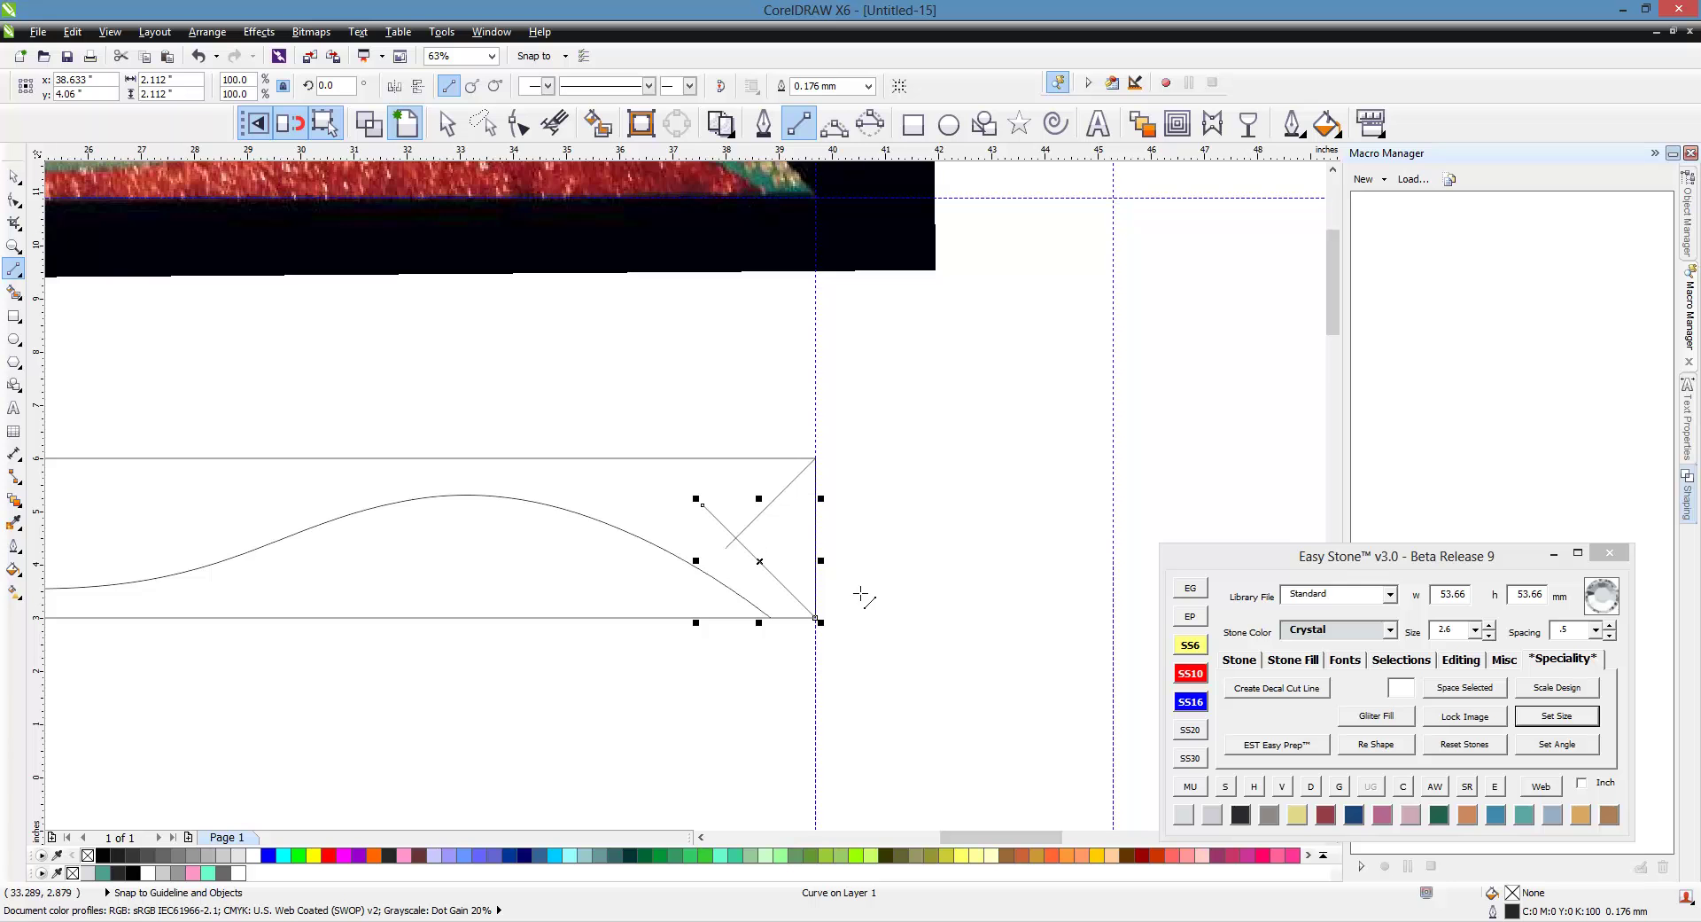
{"action": "scroll", "coordinate": [1086, 580], "scroll_direction": "down", "scroll_amount": 2}
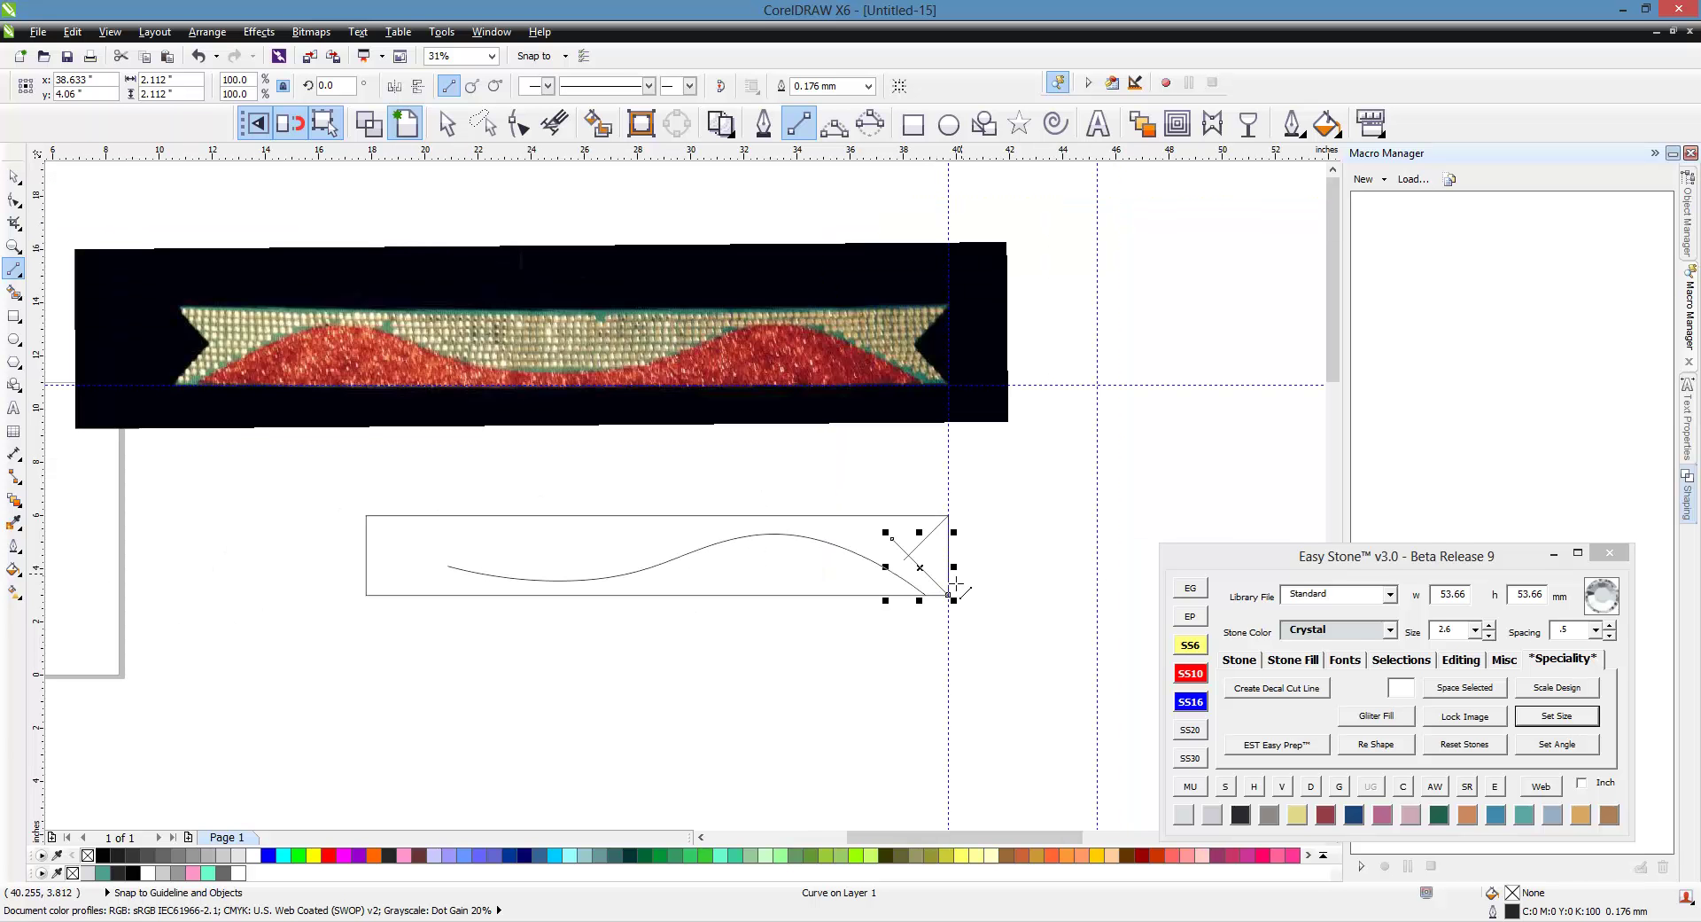
{"action": "left_click", "coordinate": [14, 176]}
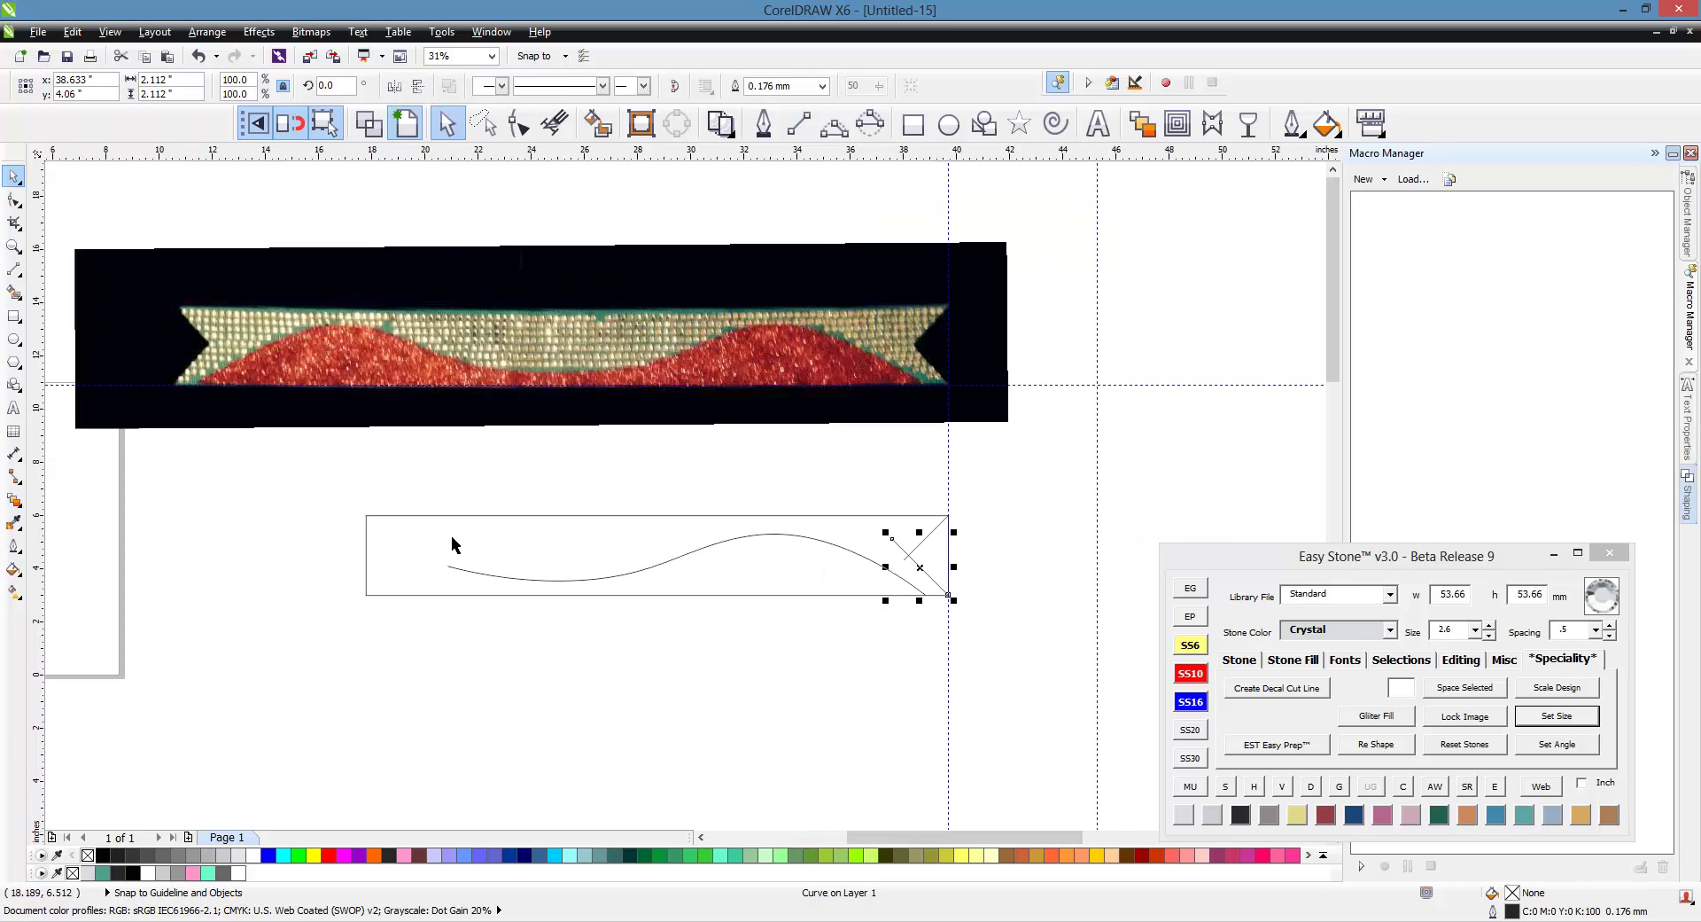
{"action": "left_click", "coordinate": [711, 687]}
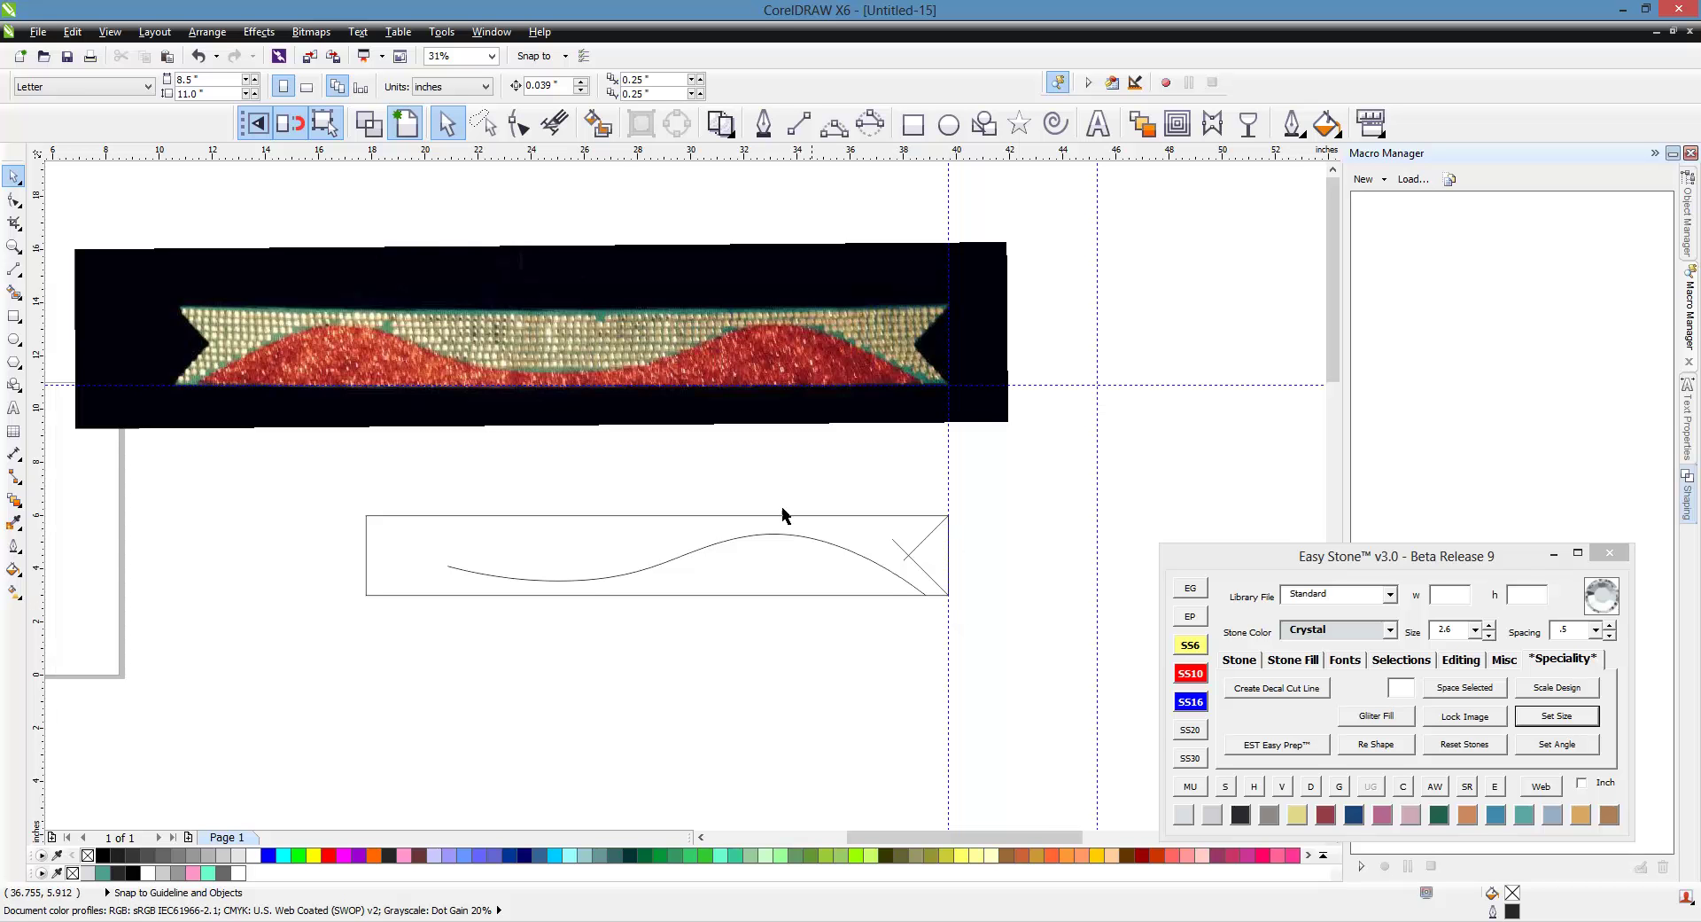
- Add a guideline 15 inches in from the rectangle's right edge using Easy Guides detail guidelines
{"action": "left_click", "coordinate": [550, 545]}
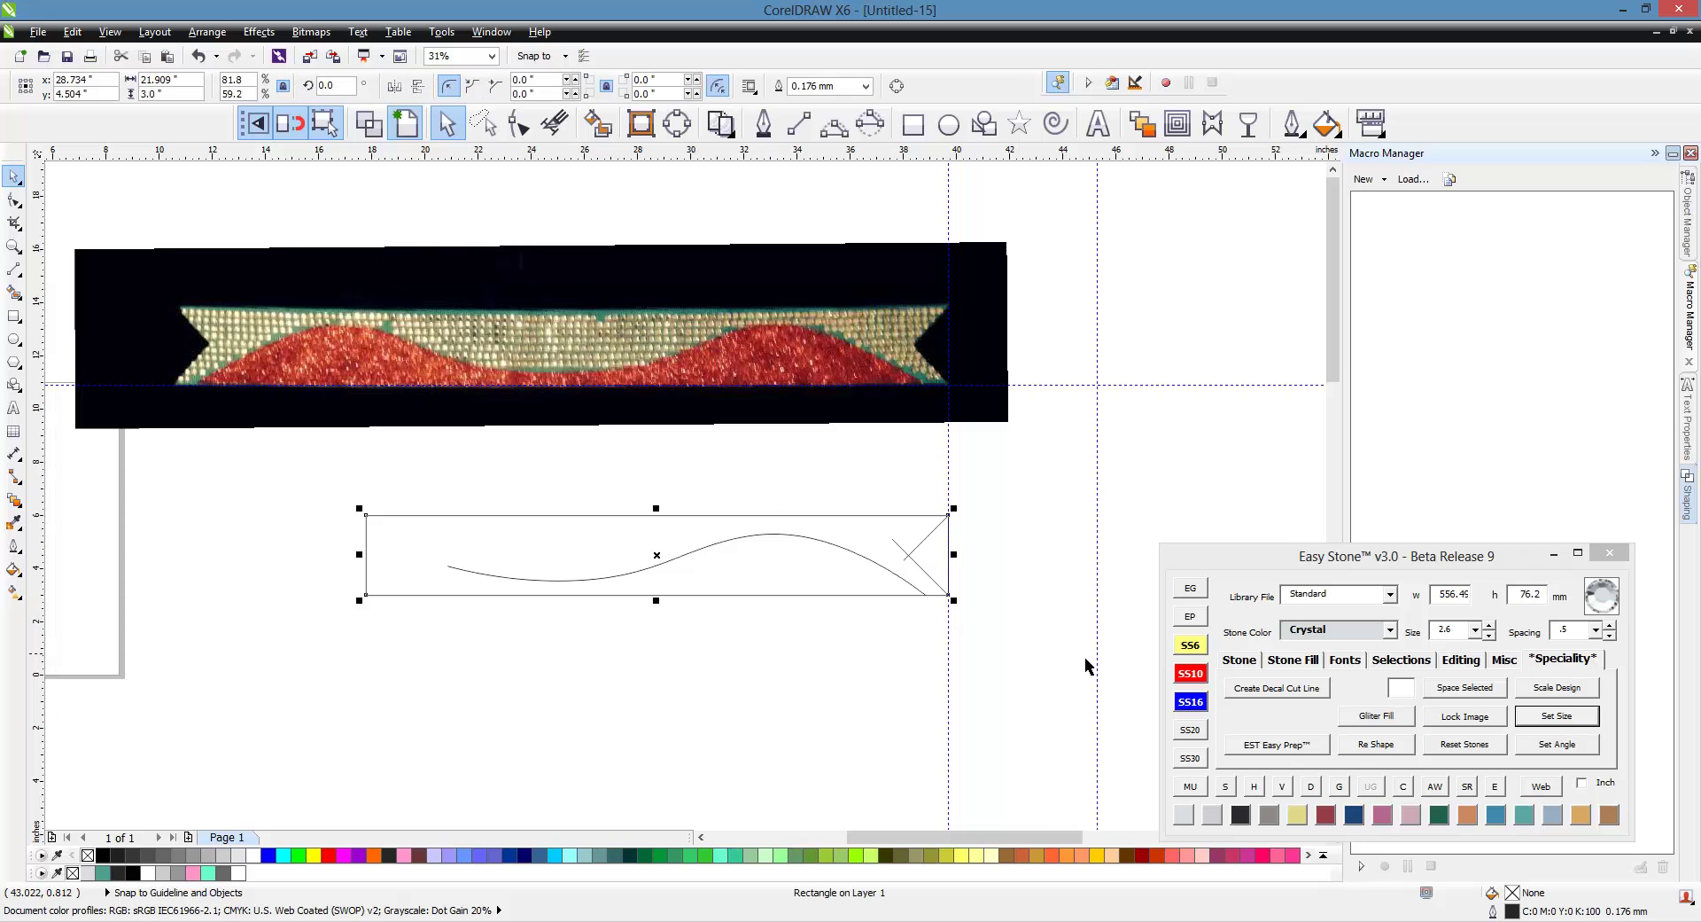
{"action": "left_click", "coordinate": [1191, 590]}
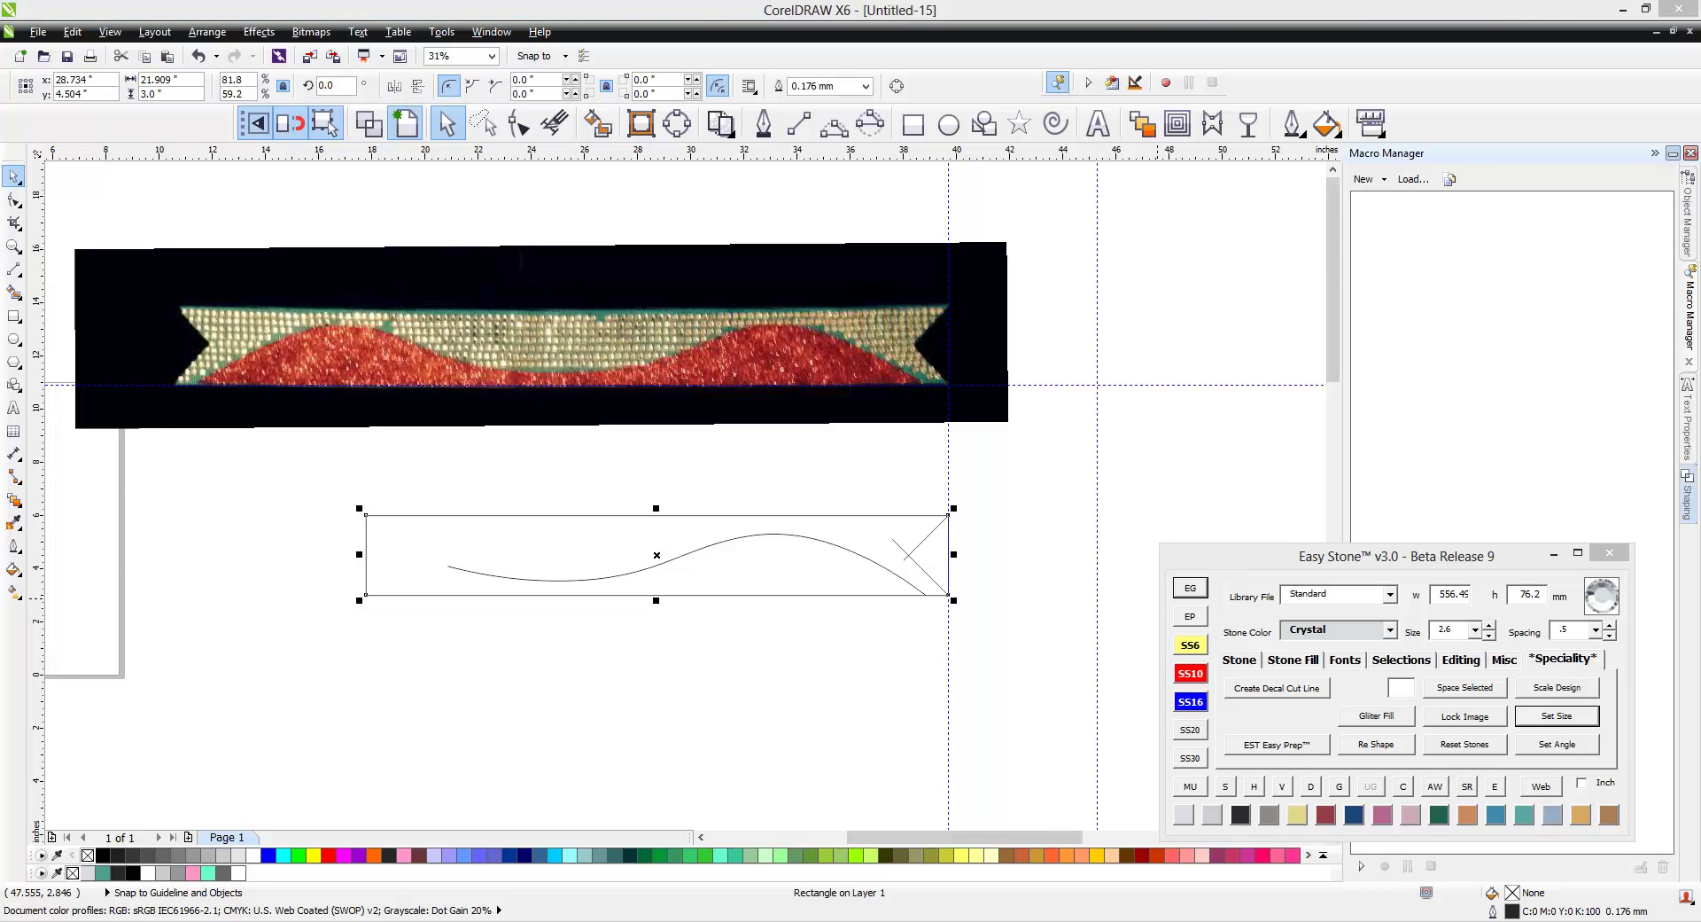
{"action": "left_click", "coordinate": [1436, 391]}
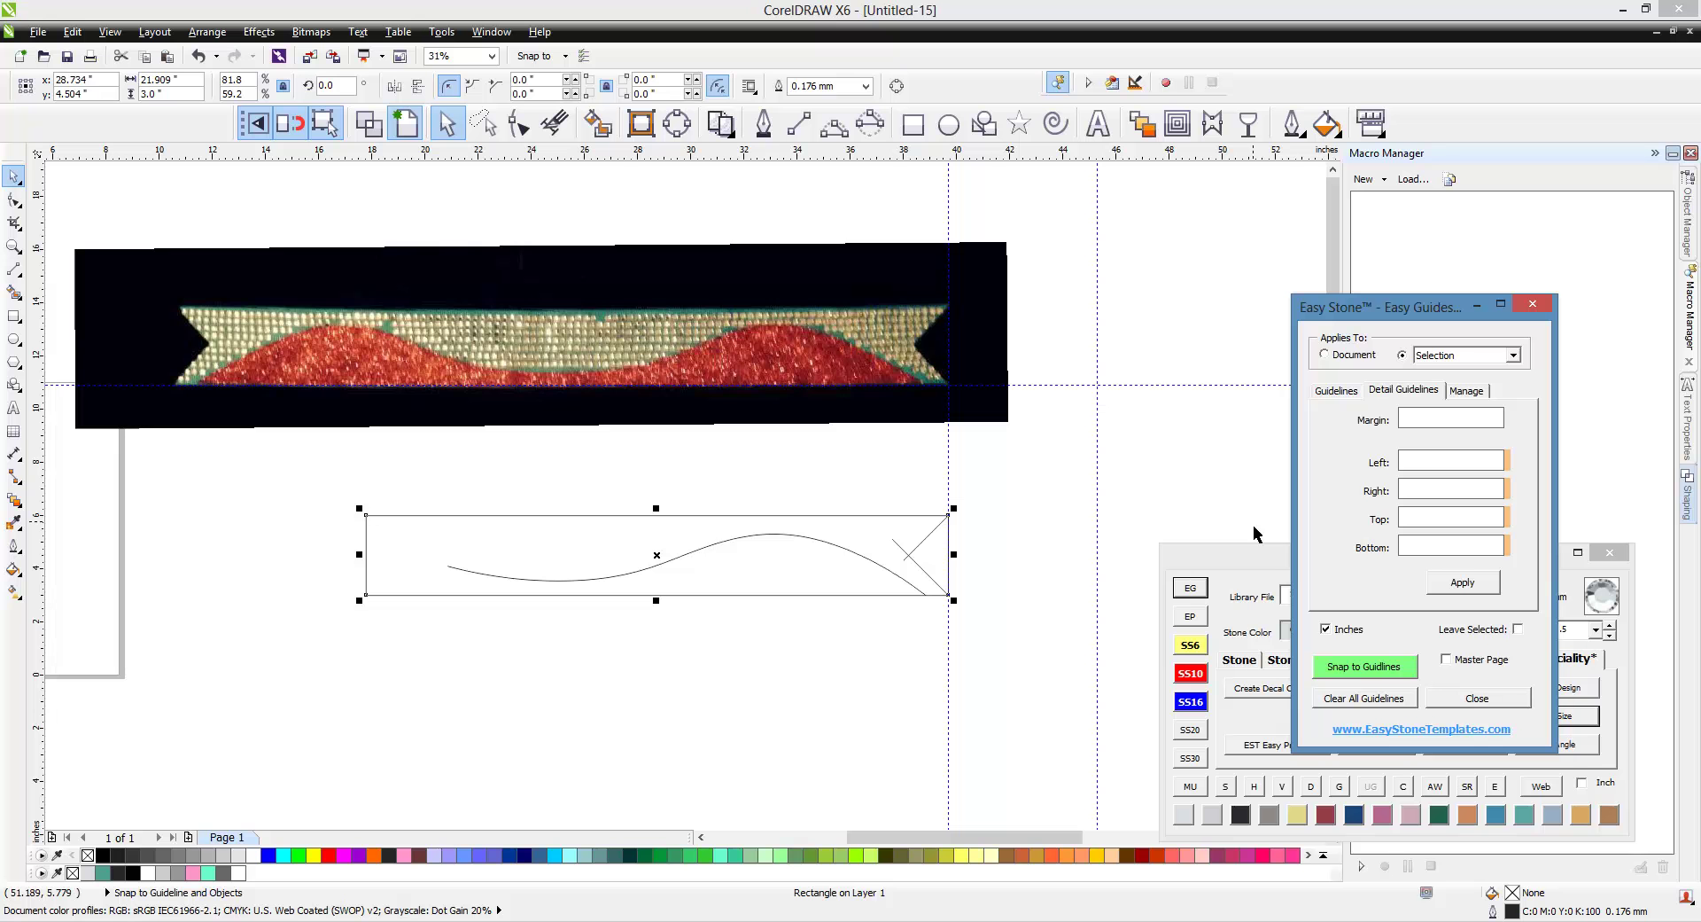
{"action": "left_click", "coordinate": [1459, 491]}
{"action": "type", "text": "15"}
{"action": "left_click", "coordinate": [1458, 581]}
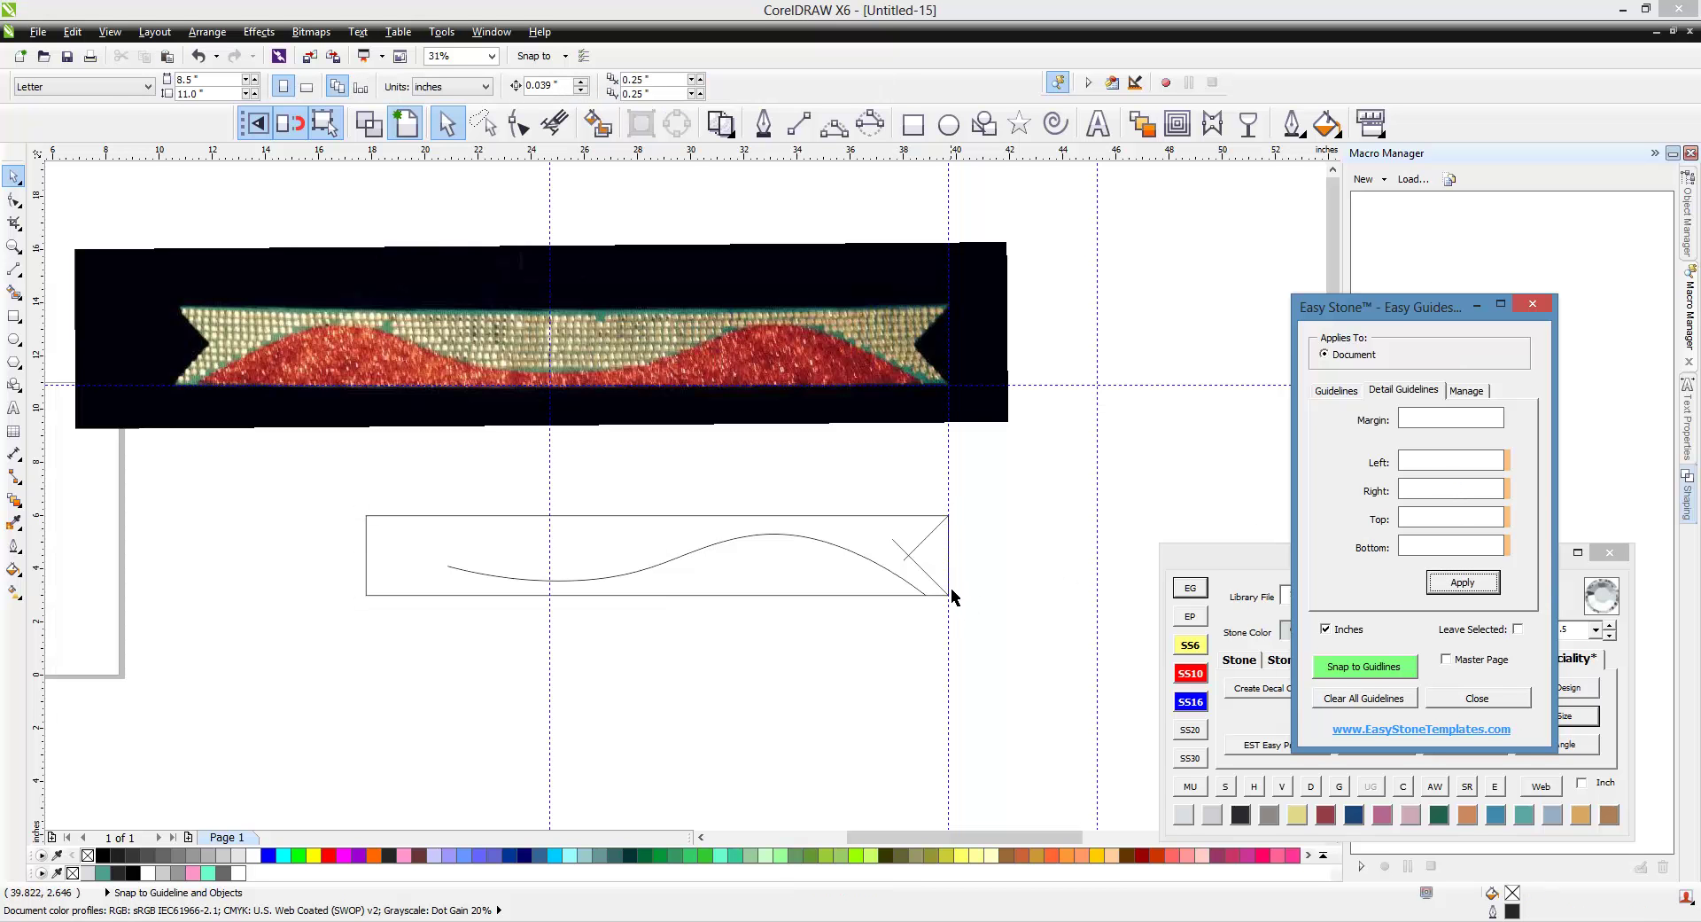
- Shorten the rectangle's left side to the new guideline so it is 15 inches wide
{"action": "left_click", "coordinate": [829, 537]}
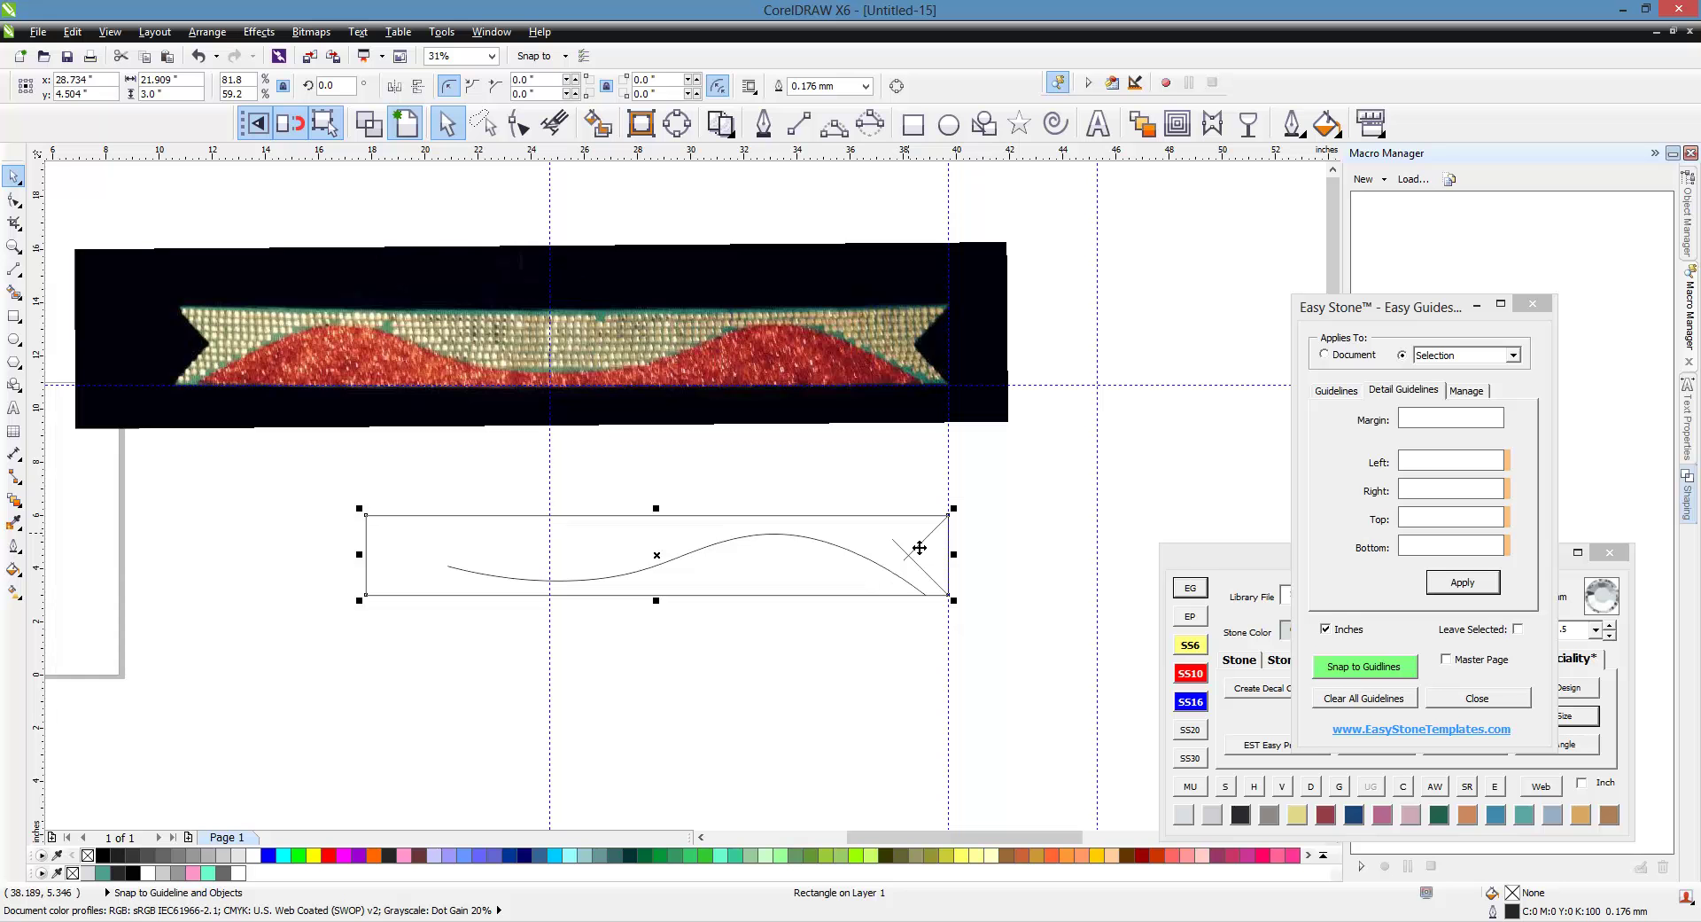
{"action": "left_click", "coordinate": [647, 663]}
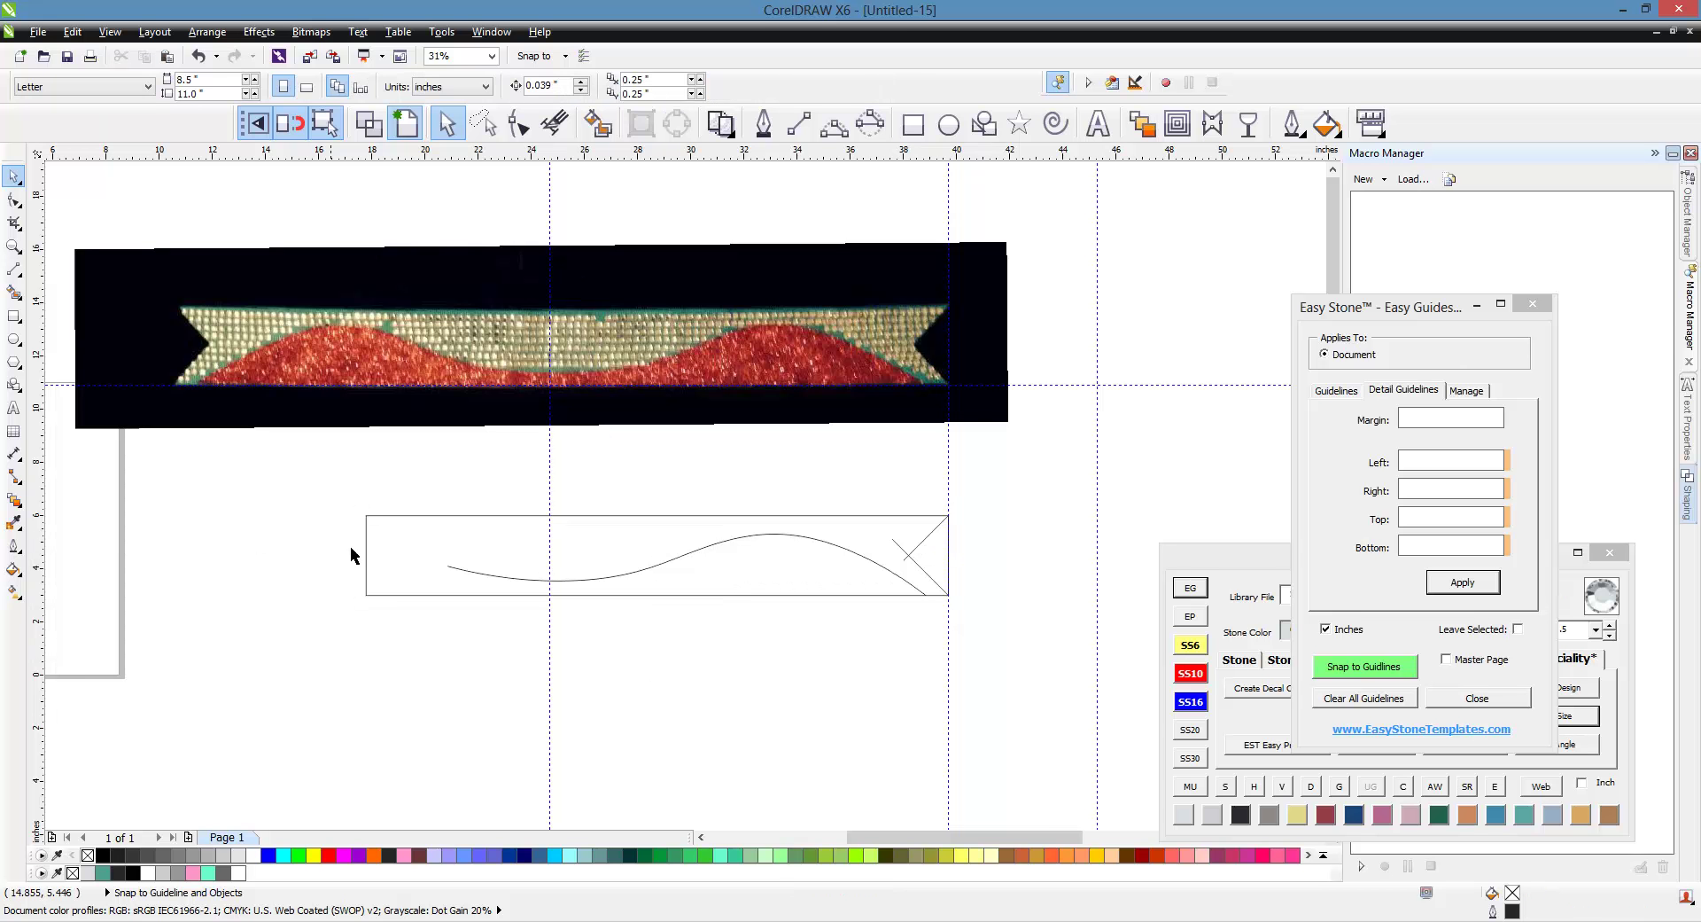
{"action": "left_click", "coordinate": [379, 557]}
{"action": "left_click_drag", "start_coordinate": [369, 570], "coordinate": [556, 566]}
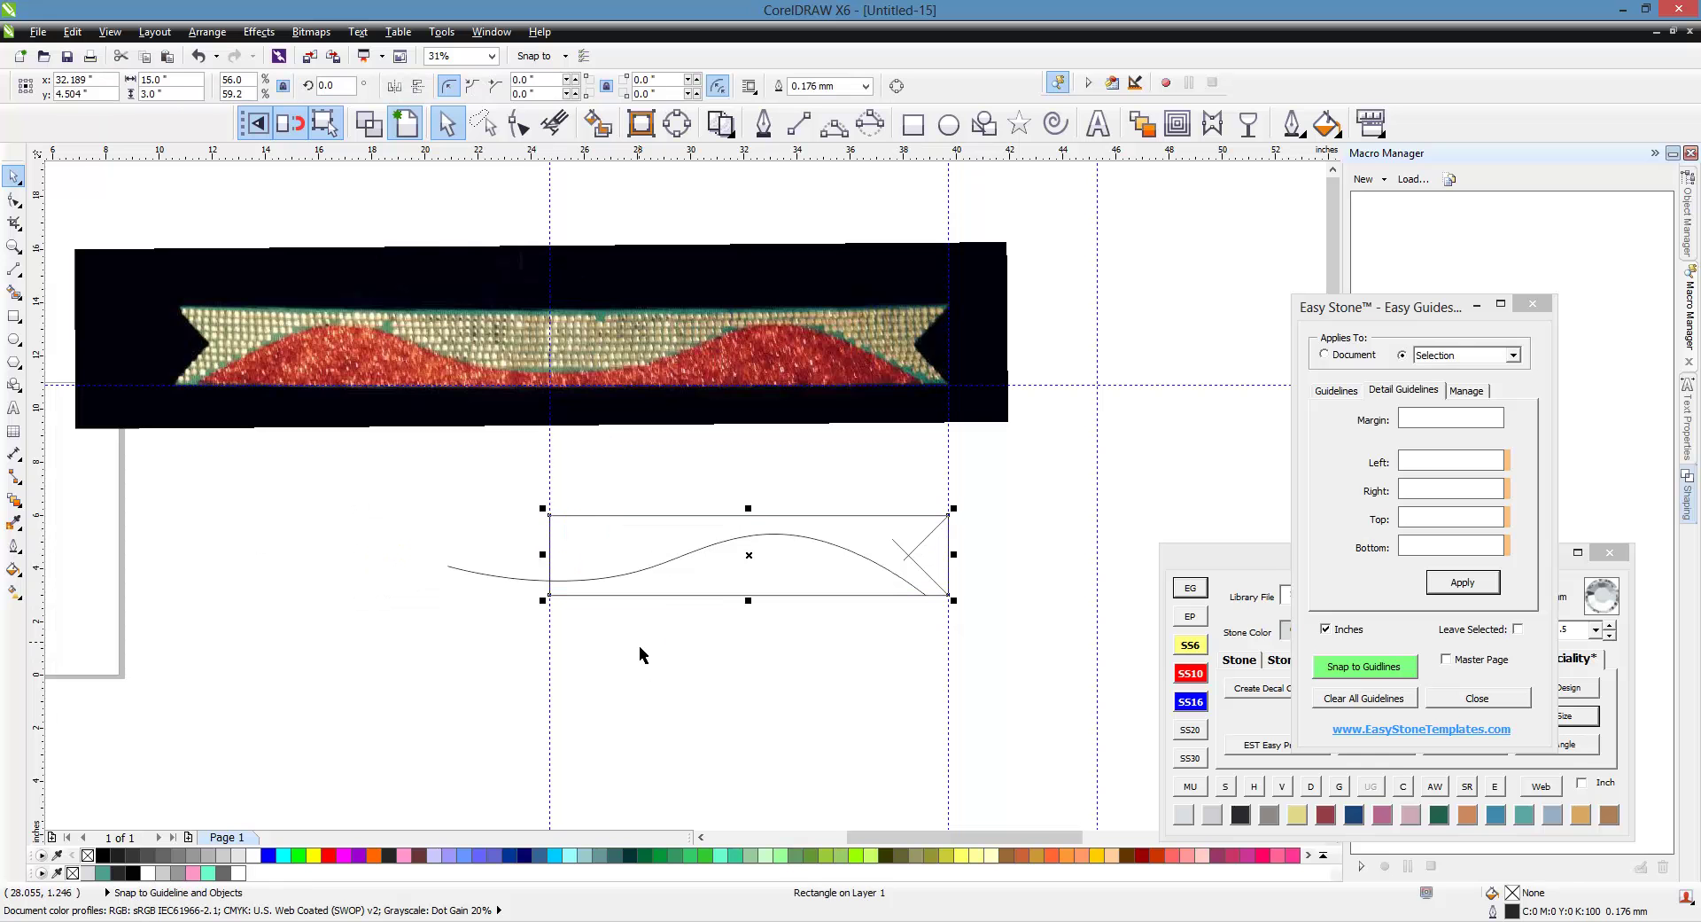
{"action": "left_click", "coordinate": [640, 645]}
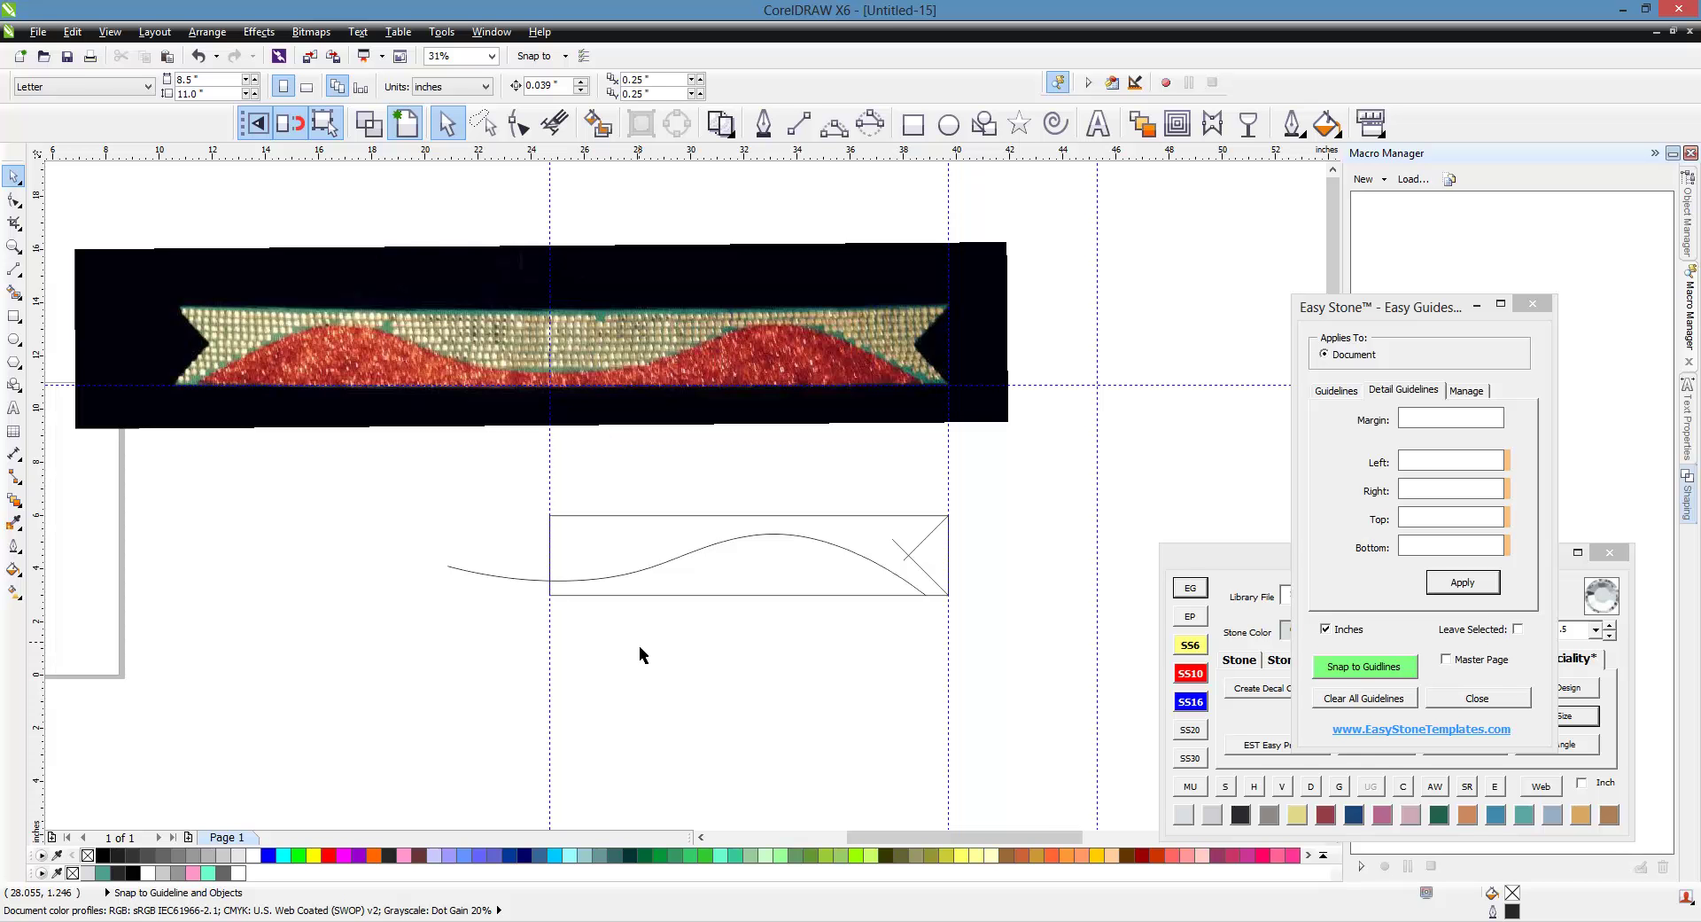
- Use Smart Fill to create a green shape from the area beneath the wave curve inside the rectangle
{"action": "left_click", "coordinate": [597, 125]}
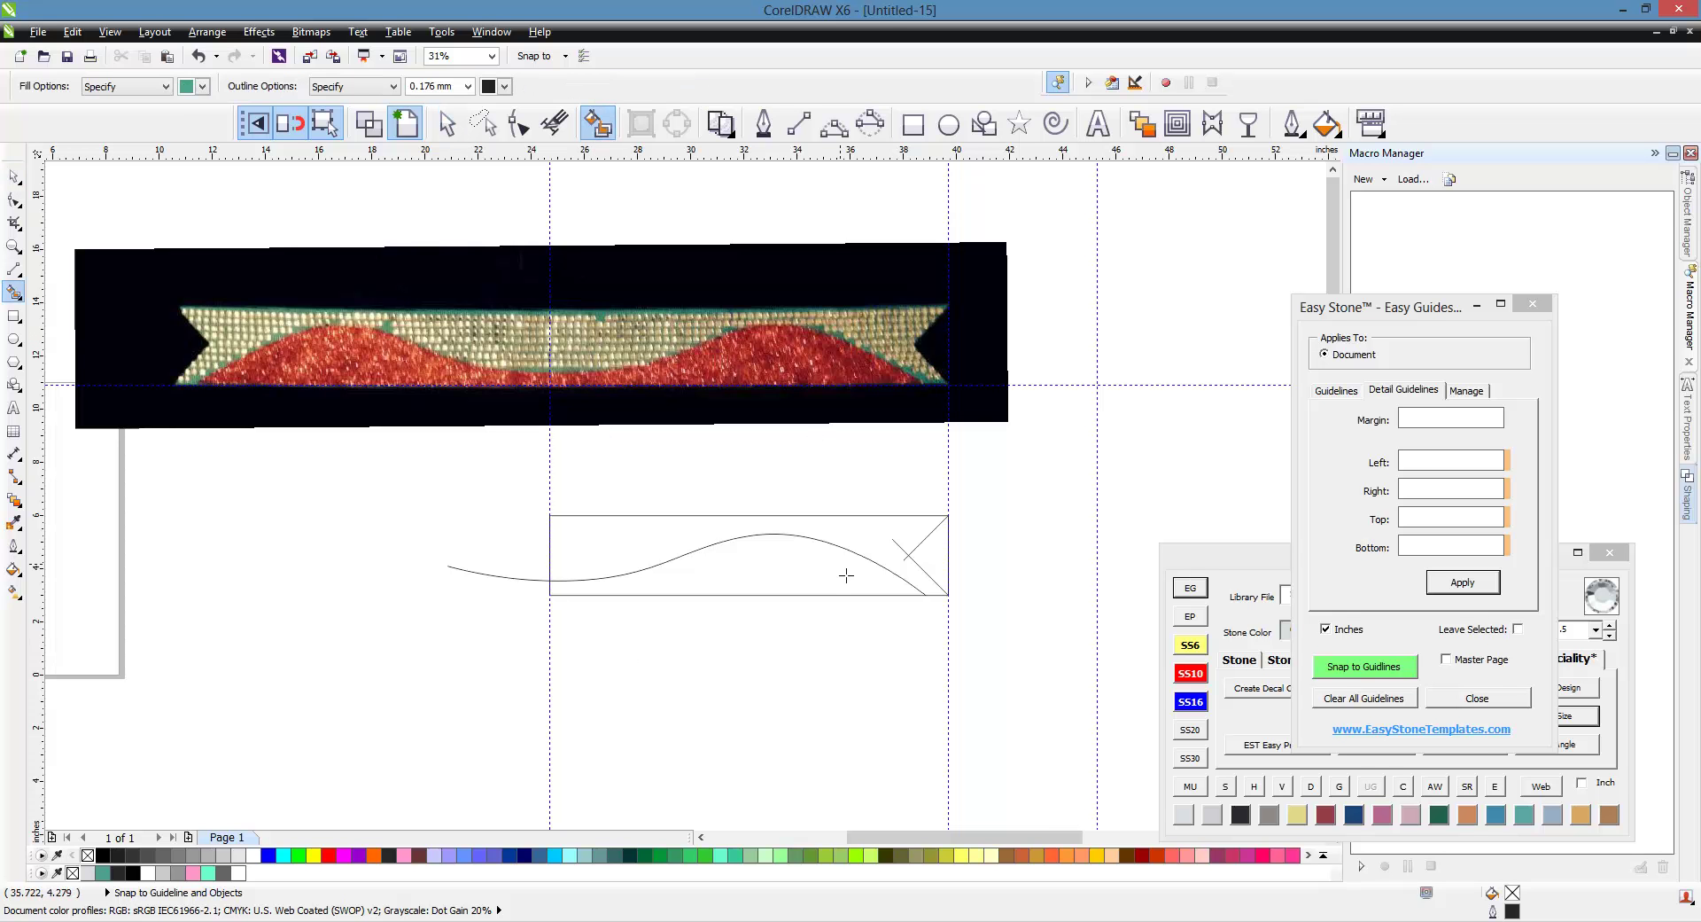
{"action": "left_click", "coordinate": [771, 580]}
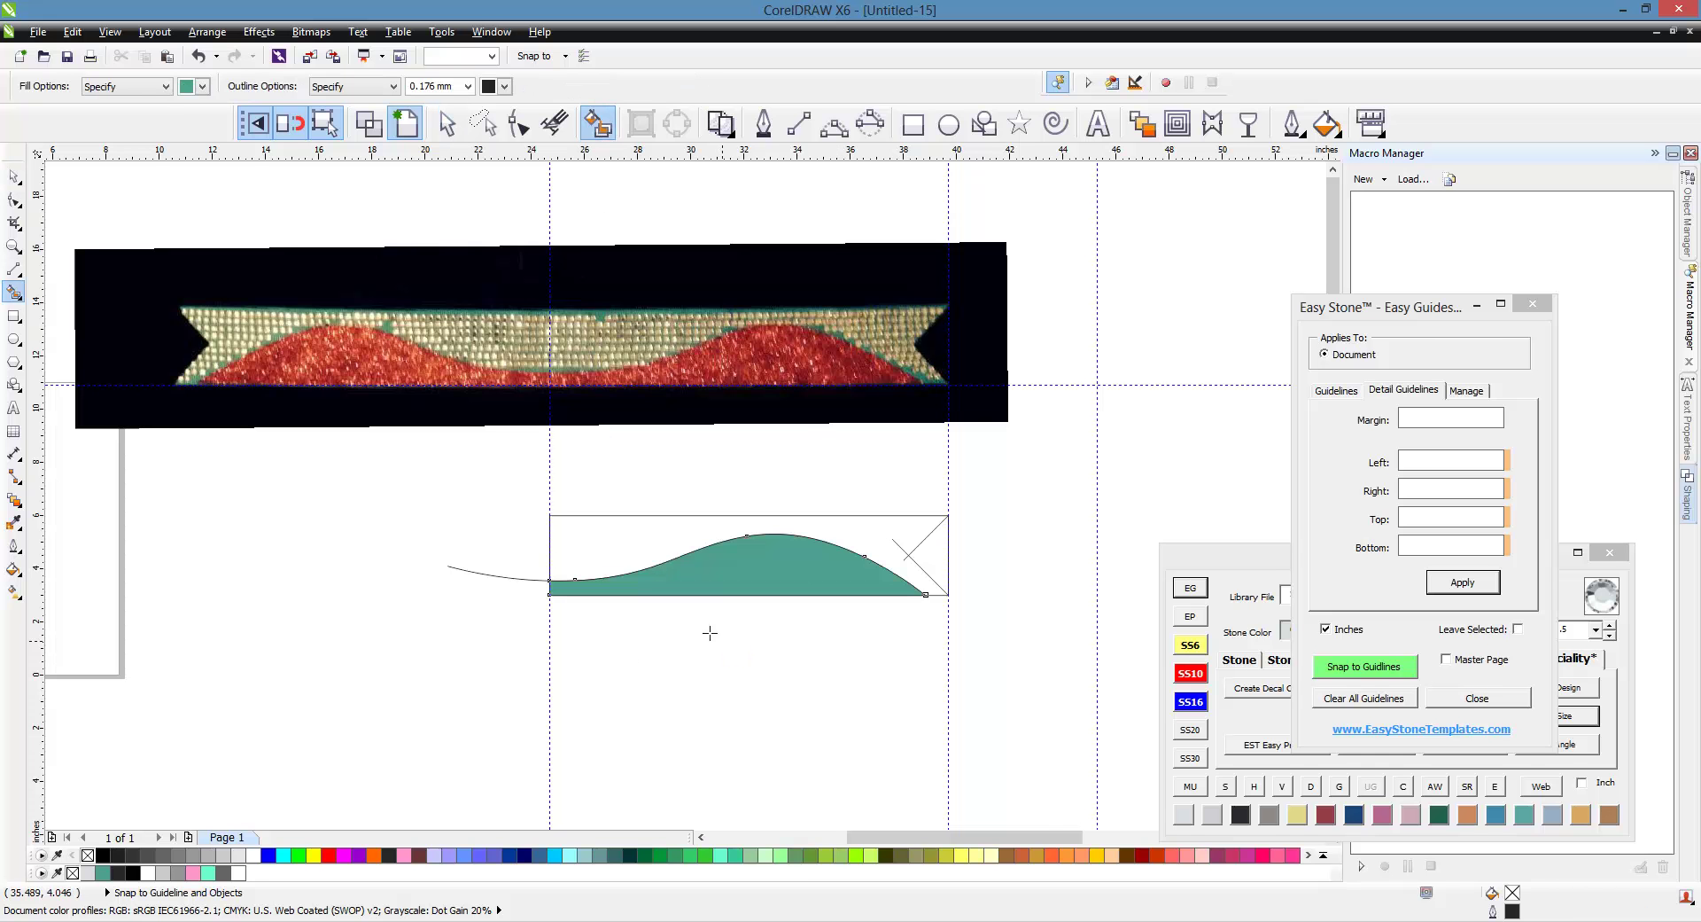
- Use Smart Fill to create the notched strip shape, colour it light cyan and place it behind the green wave shape
{"action": "left_click", "coordinate": [644, 562]}
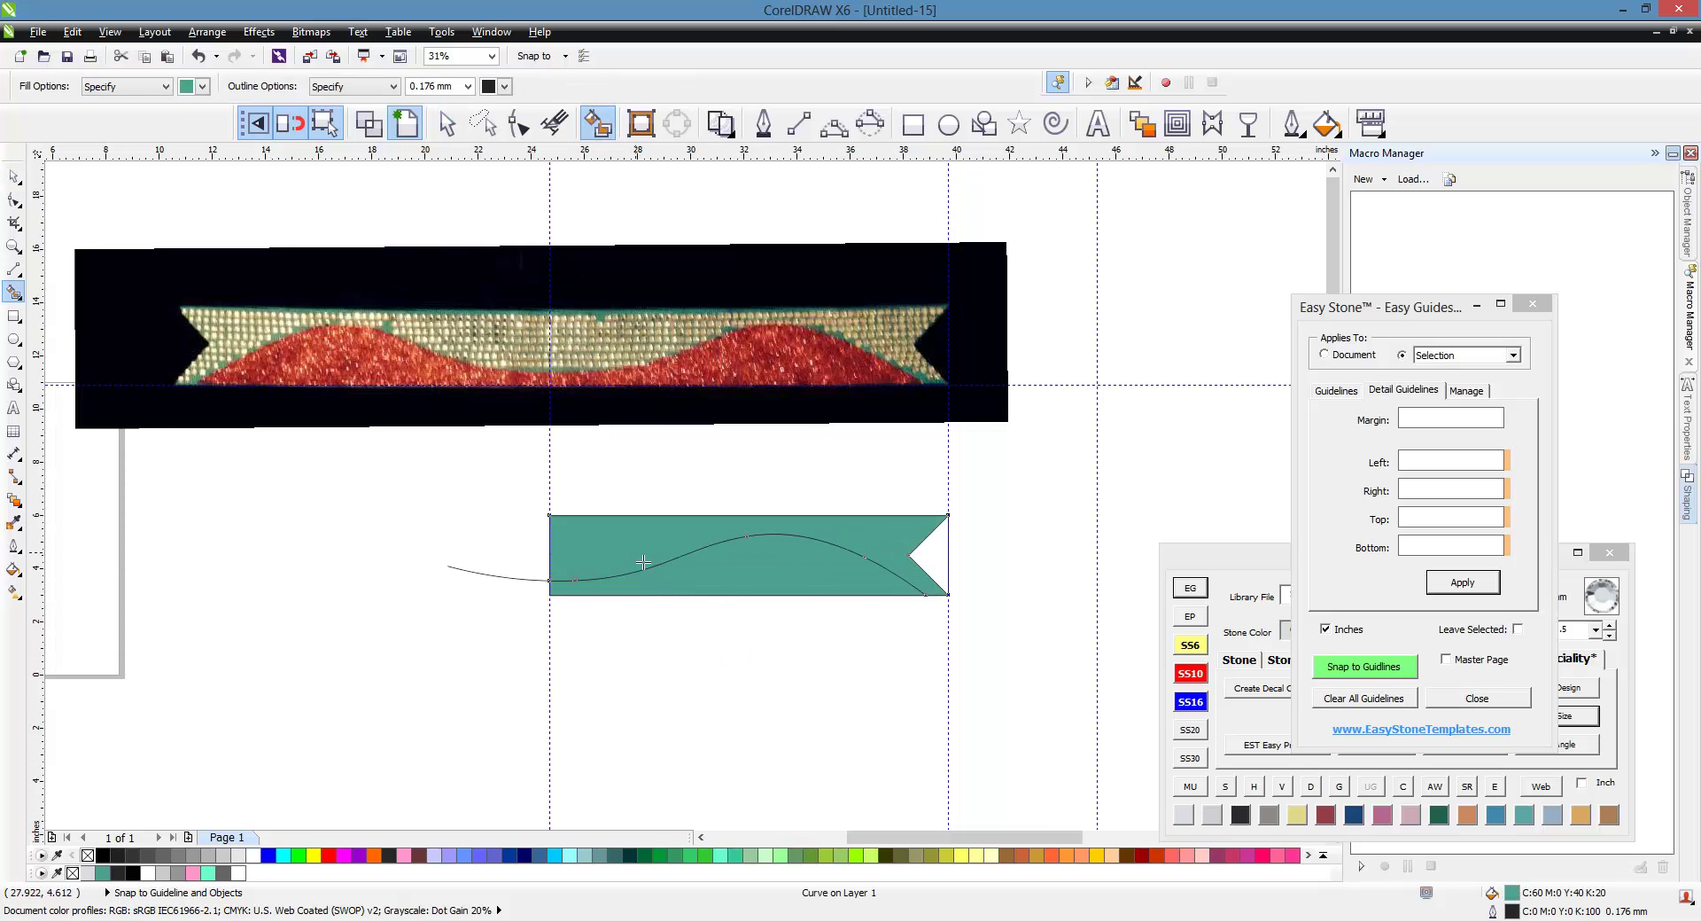
{"action": "left_click", "coordinate": [15, 177]}
{"action": "left_click", "coordinate": [334, 588]}
{"action": "left_click", "coordinate": [660, 562]}
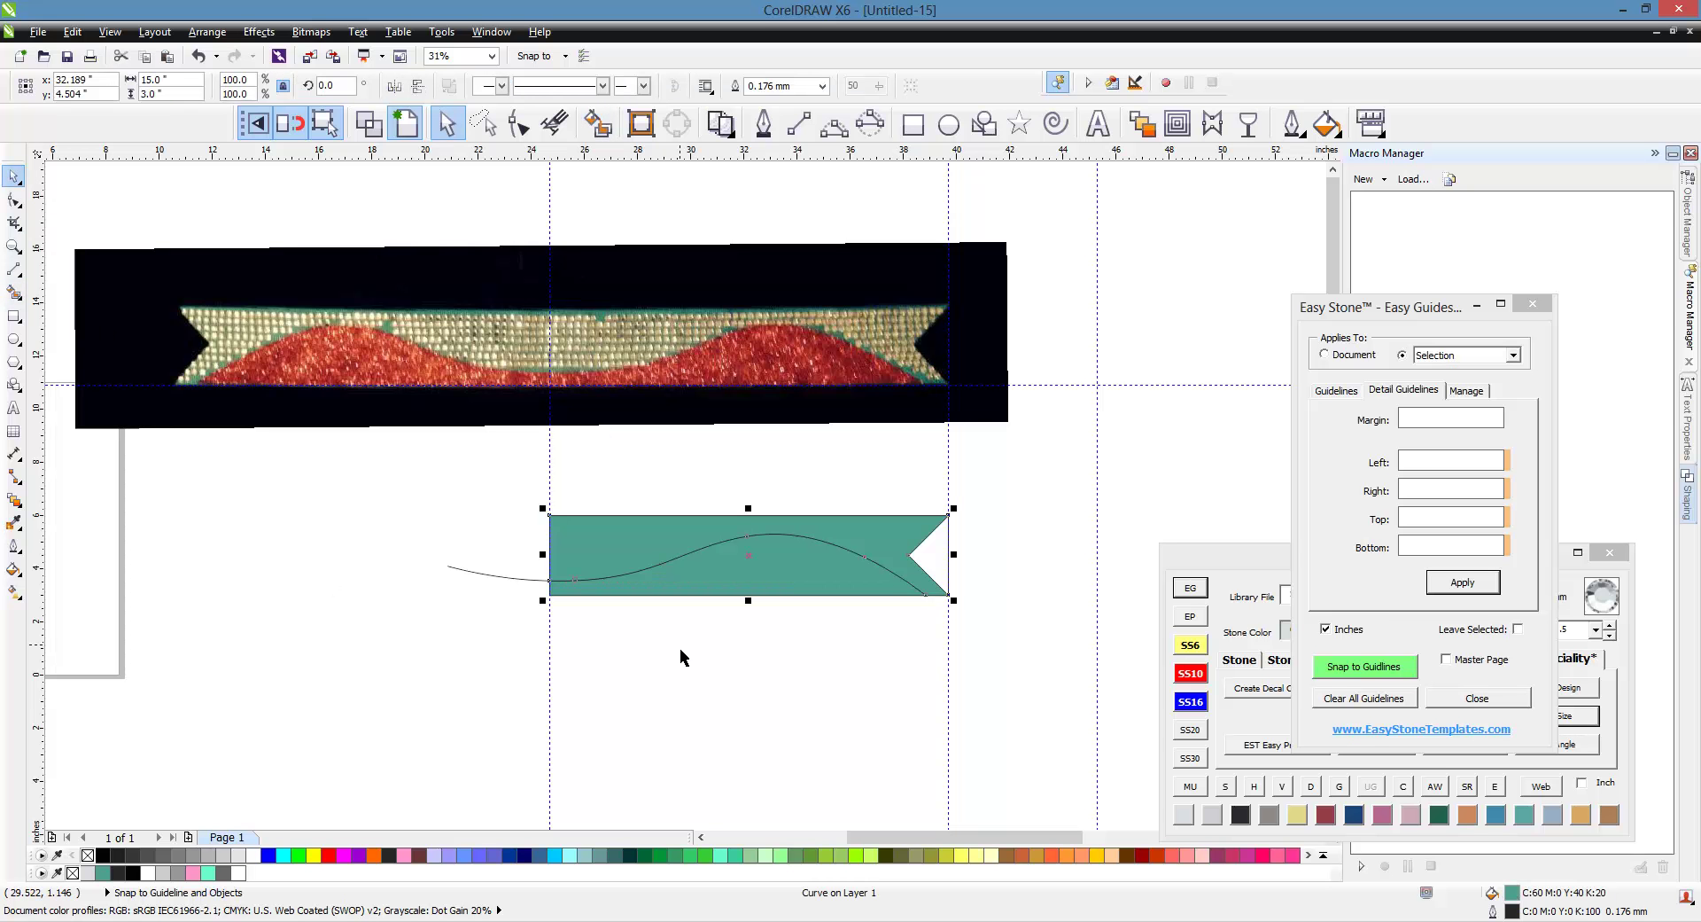
{"action": "left_click", "coordinate": [569, 856]}
{"action": "left_click", "coordinate": [682, 705]}
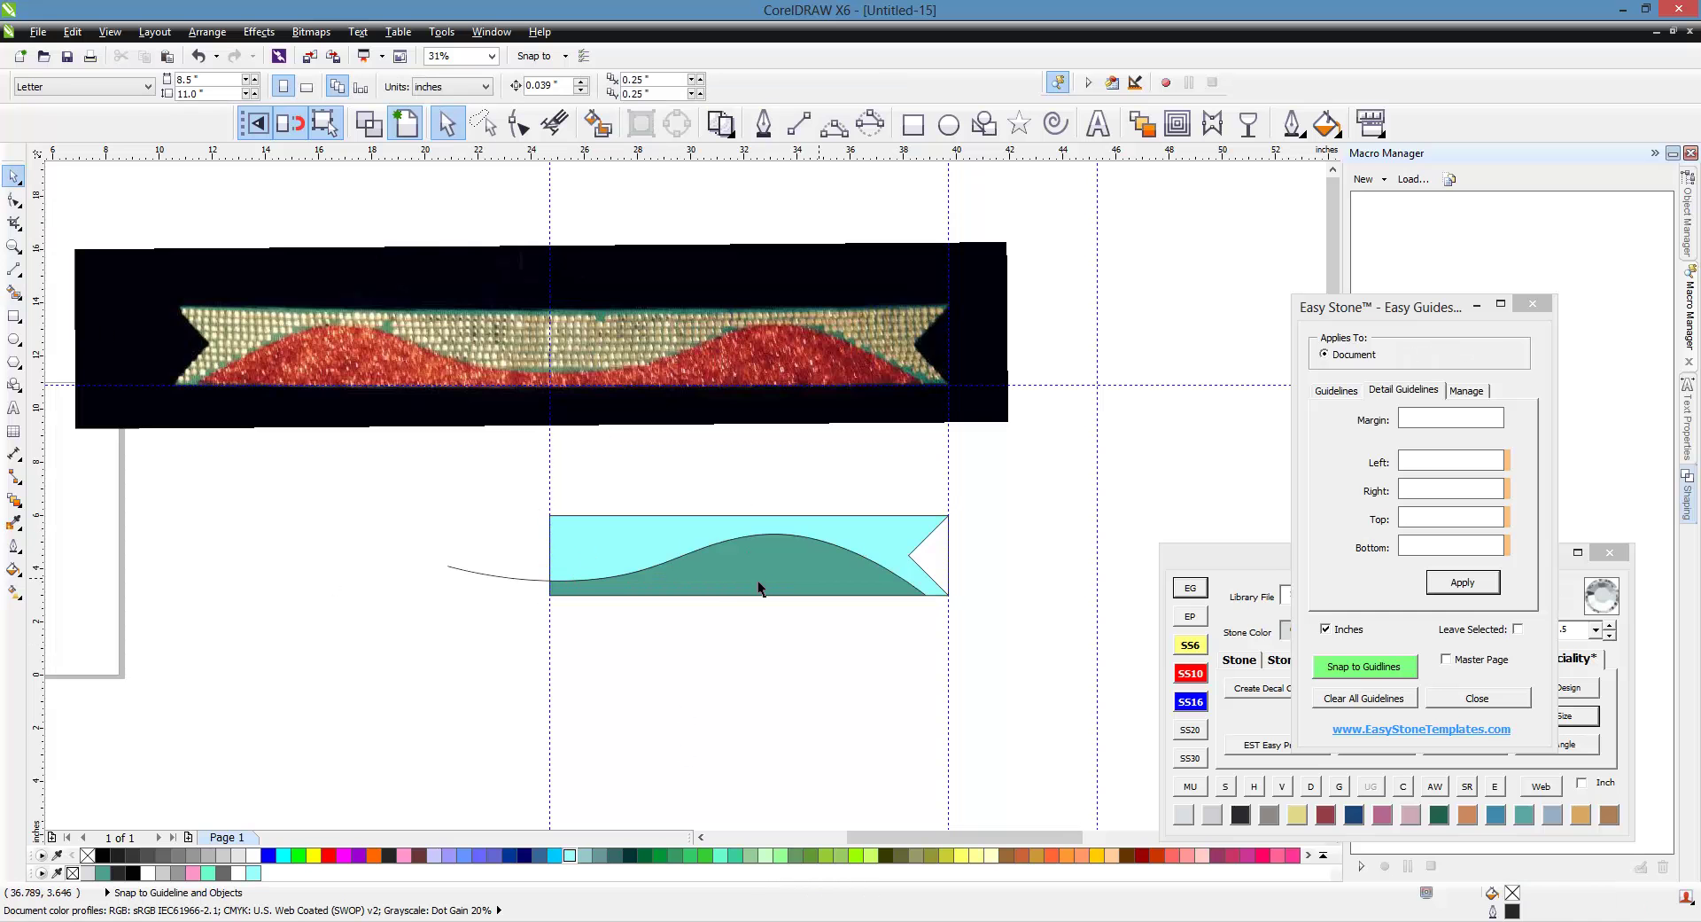
{"action": "left_click", "coordinate": [721, 575]}
{"action": "left_click", "coordinate": [675, 697]}
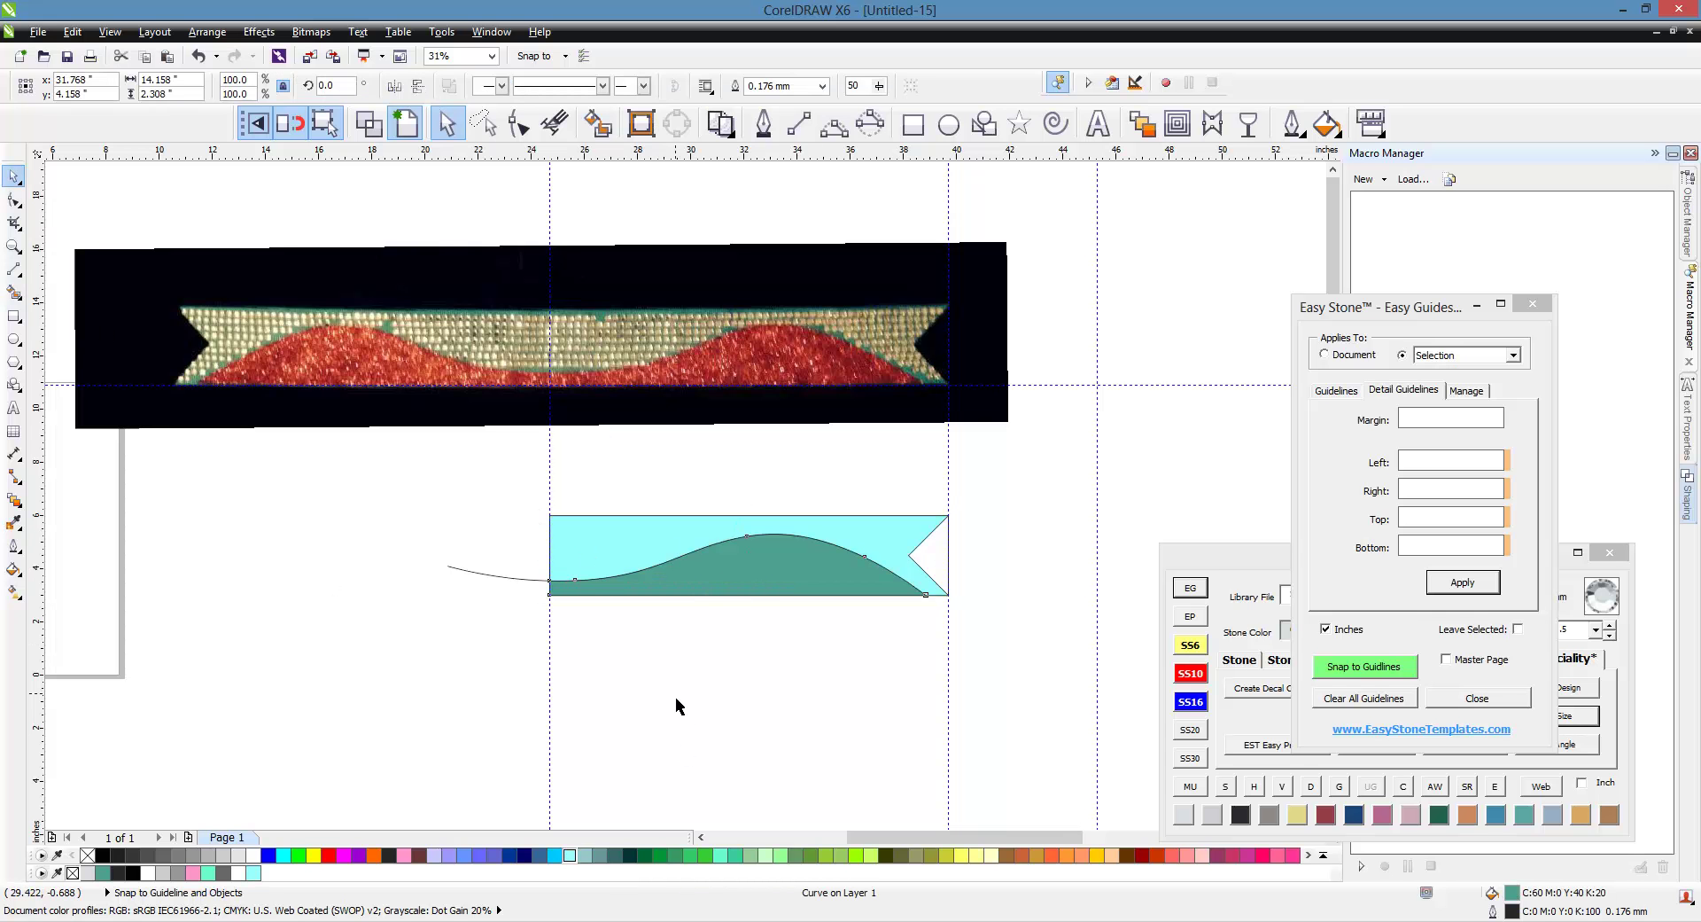
- Move the strip, wave, rectangle and notch lines together to the empty area left of the page, apart from the traced curve
{"action": "left_click_drag", "start_coordinate": [528, 503], "coordinate": [1025, 676]}
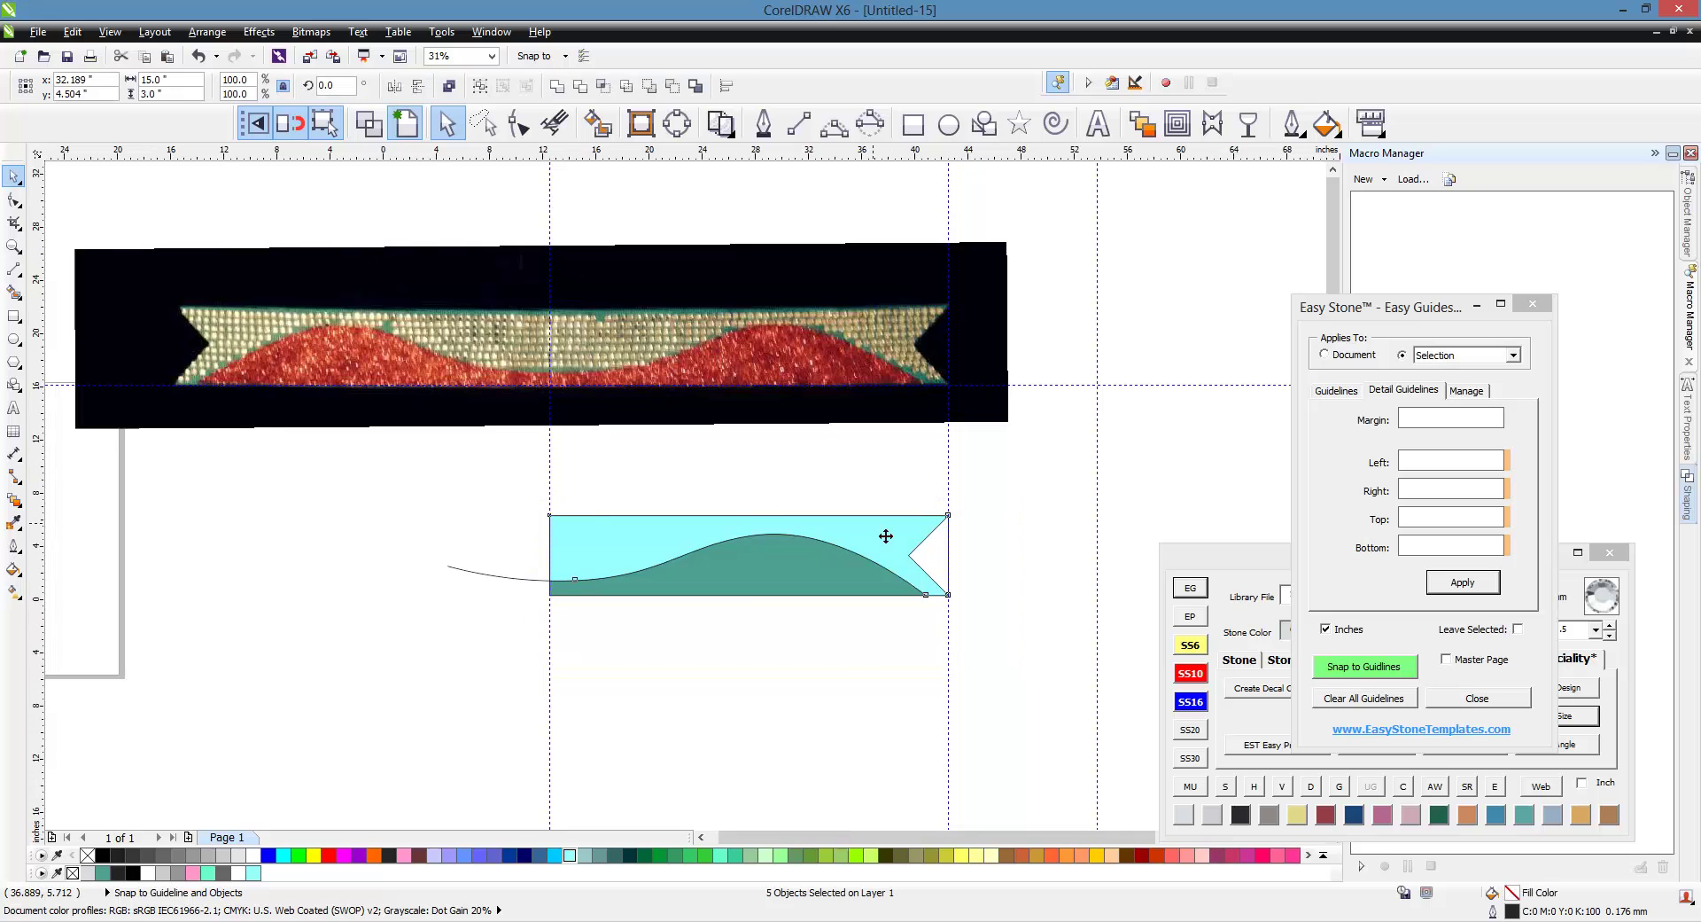
{"action": "scroll", "coordinate": [884, 535], "scroll_direction": "down", "scroll_amount": 2}
{"action": "left_click_drag", "start_coordinate": [880, 548], "coordinate": [239, 560]}
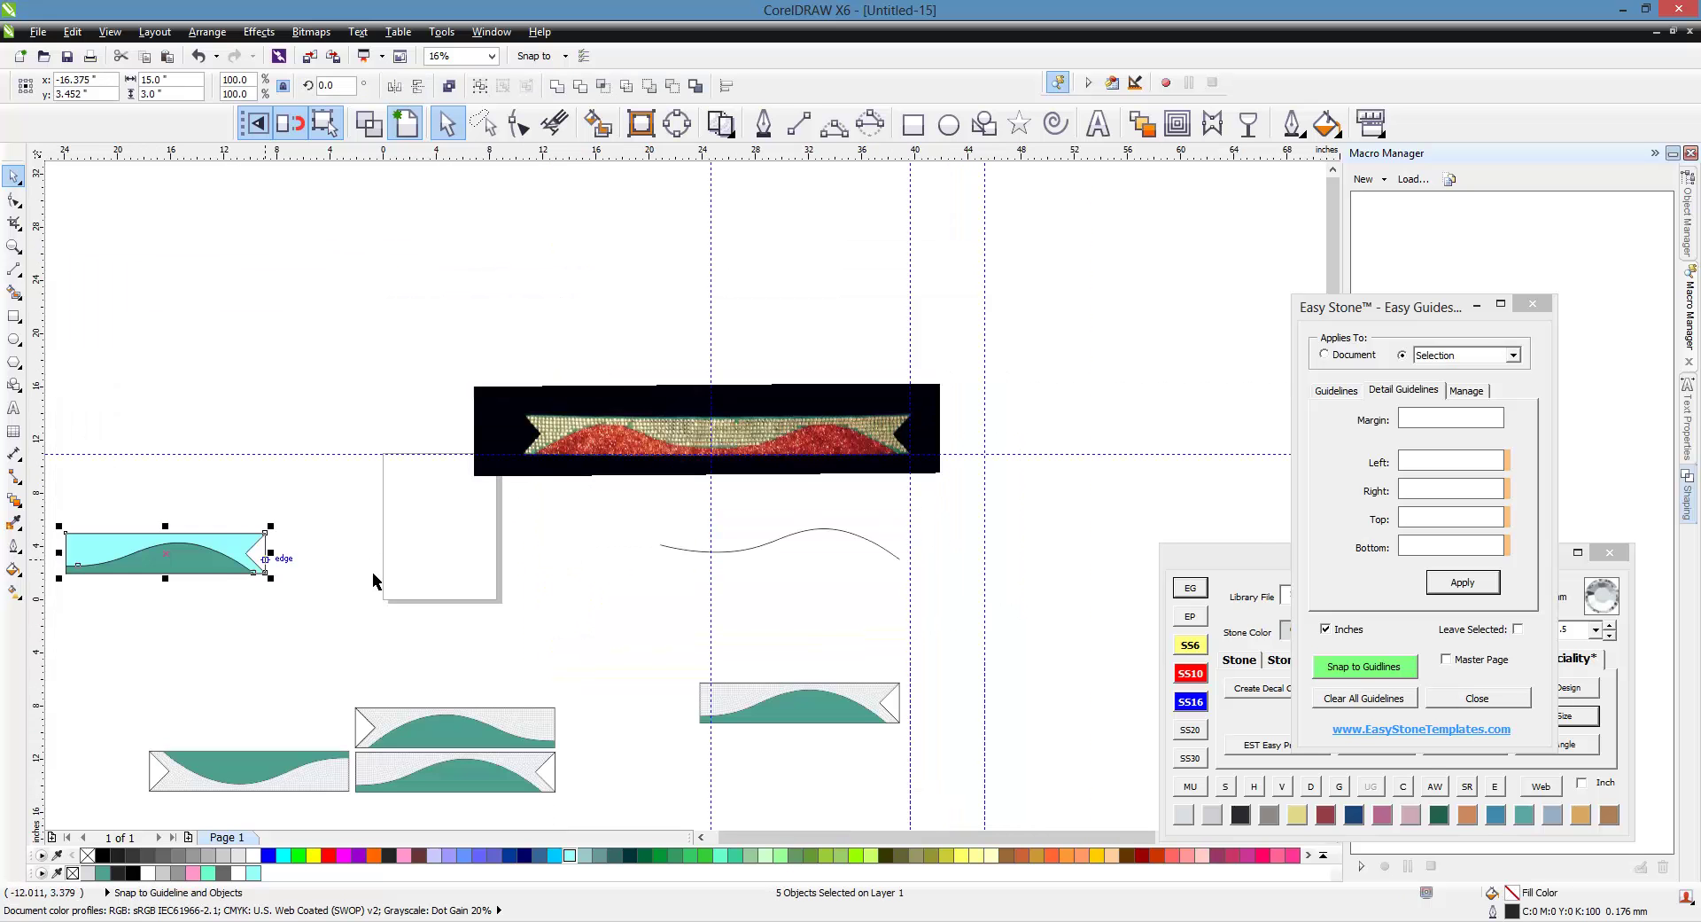
{"action": "left_click", "coordinate": [800, 581]}
{"action": "scroll", "coordinate": [801, 580], "scroll_direction": "down", "scroll_amount": 1}
{"action": "scroll", "coordinate": [388, 599], "scroll_direction": "up", "scroll_amount": 1}
{"action": "scroll", "coordinate": [562, 588], "scroll_direction": "up", "scroll_amount": 1}
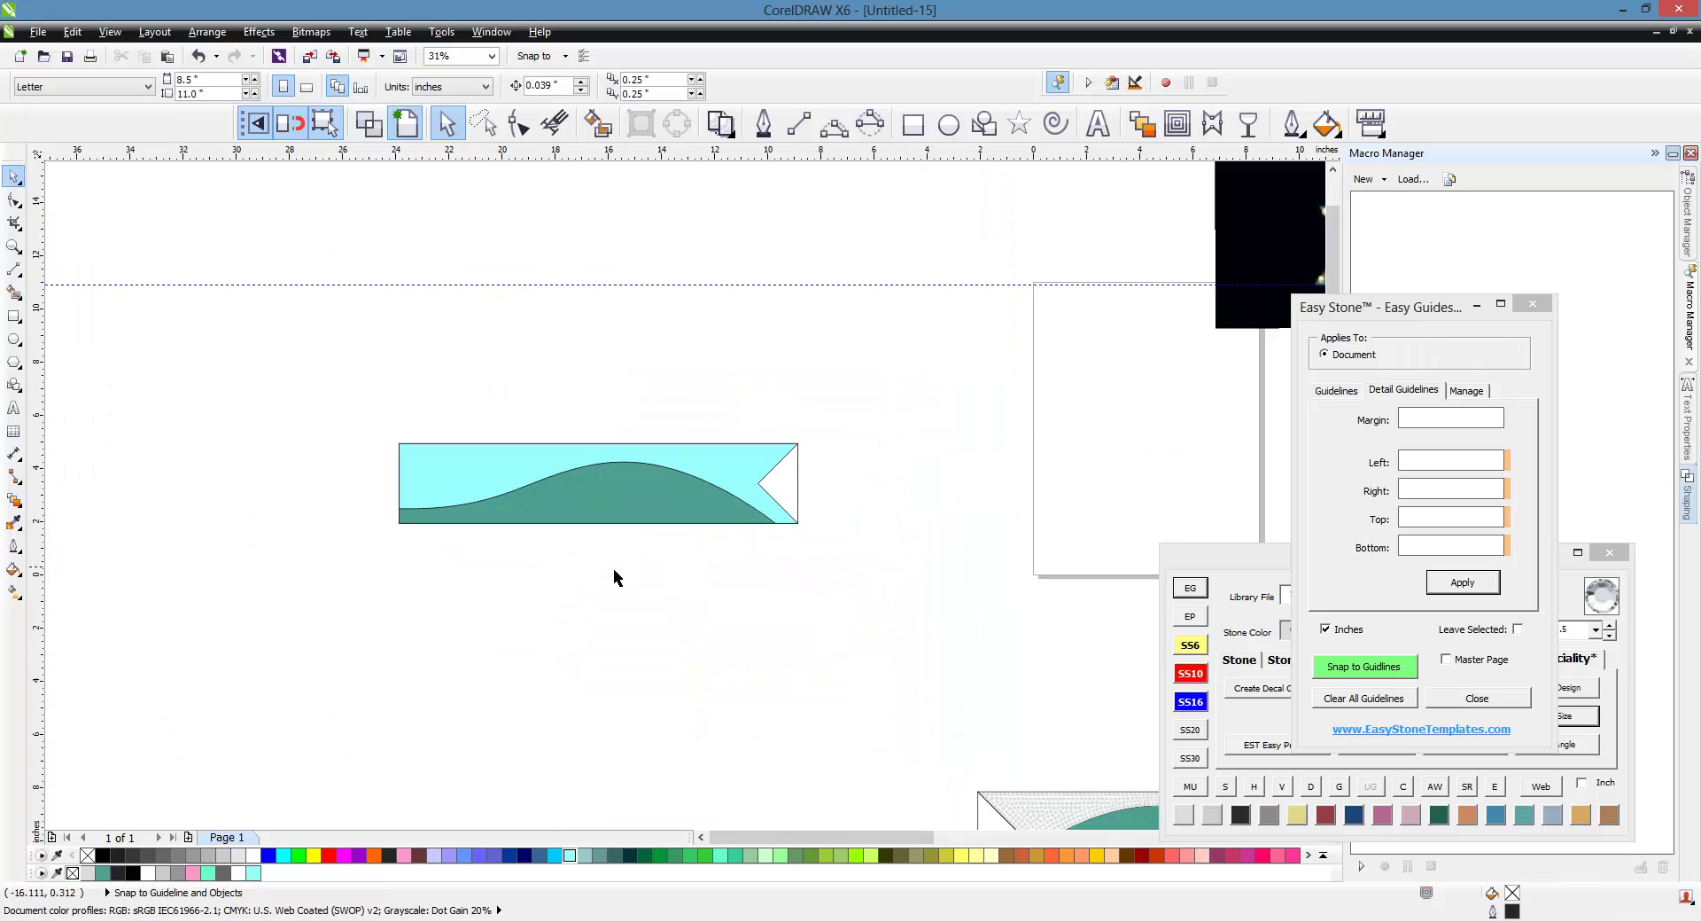
- Delete the unfilled construction rectangle and remove the outlines from the remaining strip and wave objects
{"action": "left_click", "coordinate": [795, 493]}
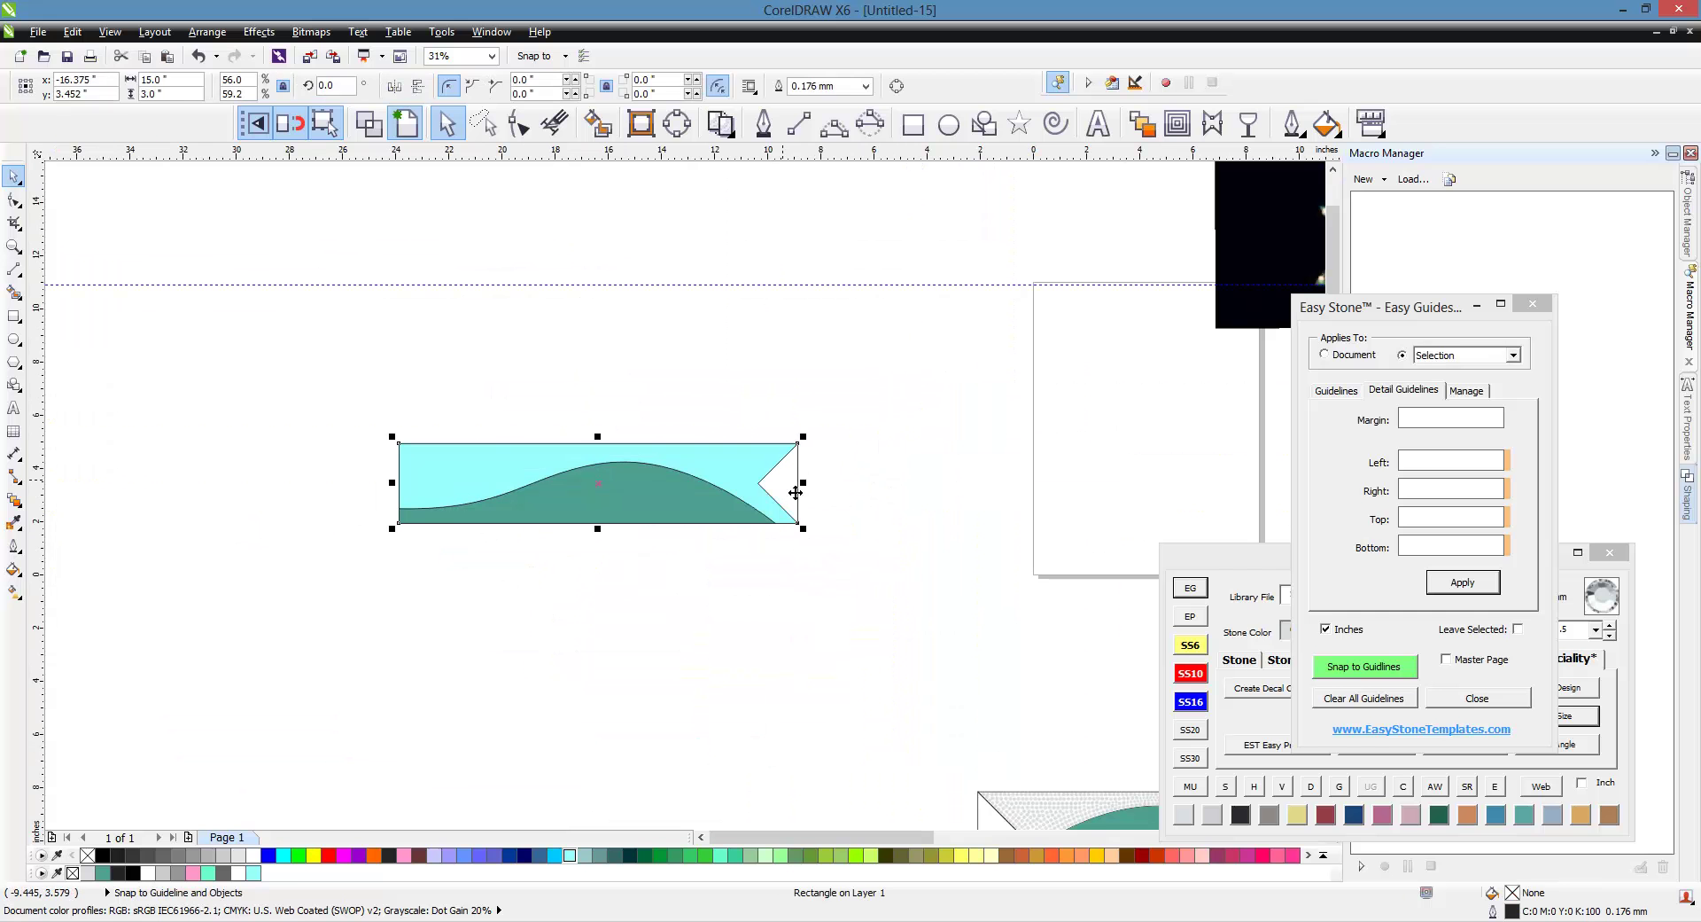
{"action": "left_click", "coordinate": [708, 629]}
{"action": "left_click_drag", "start_coordinate": [313, 395], "coordinate": [891, 601]}
{"action": "right_click", "coordinate": [87, 855]}
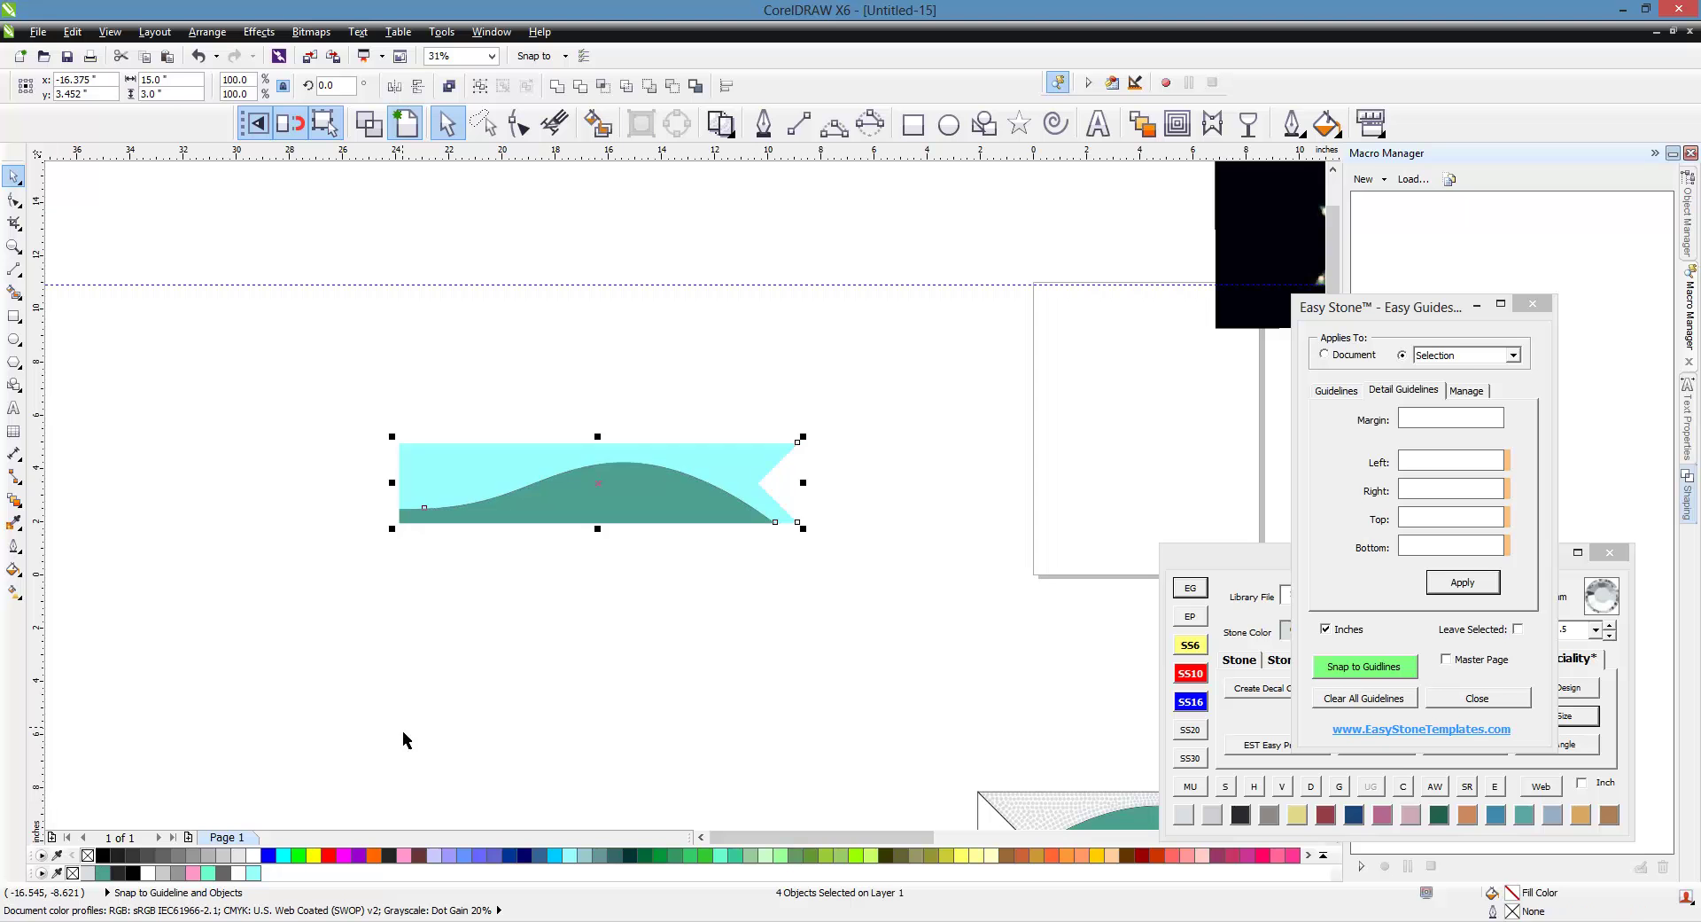
{"action": "left_click", "coordinate": [403, 733]}
{"action": "scroll", "coordinate": [504, 514], "scroll_direction": "up", "scroll_amount": 2}
{"action": "scroll", "coordinate": [773, 562], "scroll_direction": "down", "scroll_amount": 2}
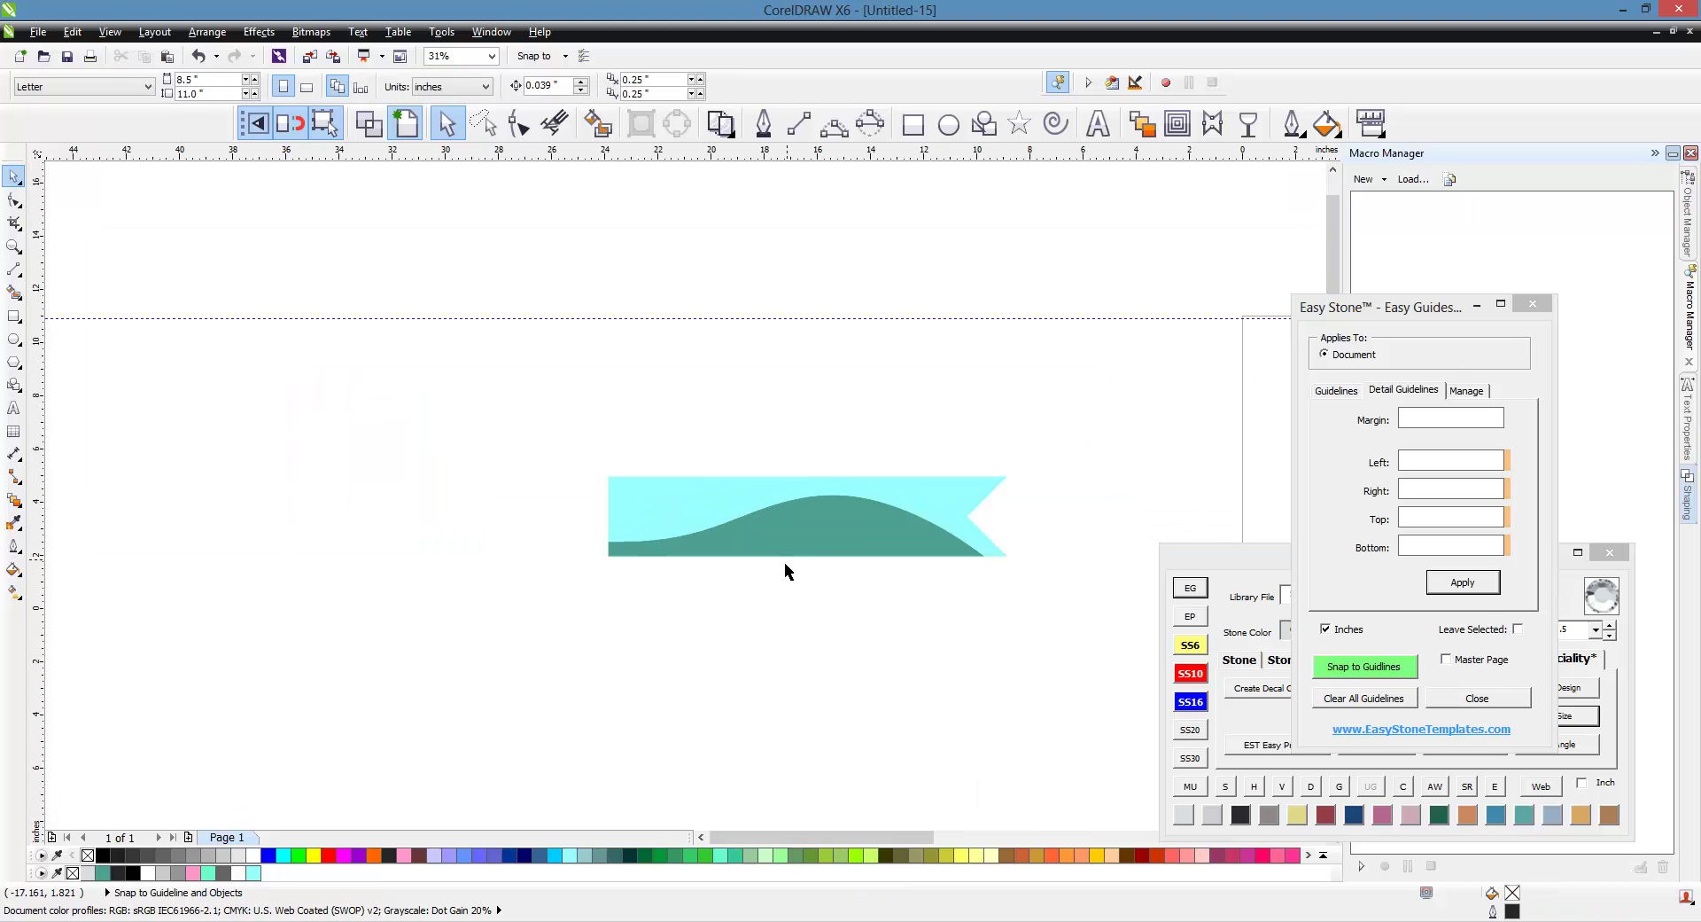
- Place a horizontally mirrored copy of the half strip against its left edge to form the full strip, and close Easy Guides
{"action": "left_click_drag", "start_coordinate": [594, 452], "coordinate": [251, 502]}
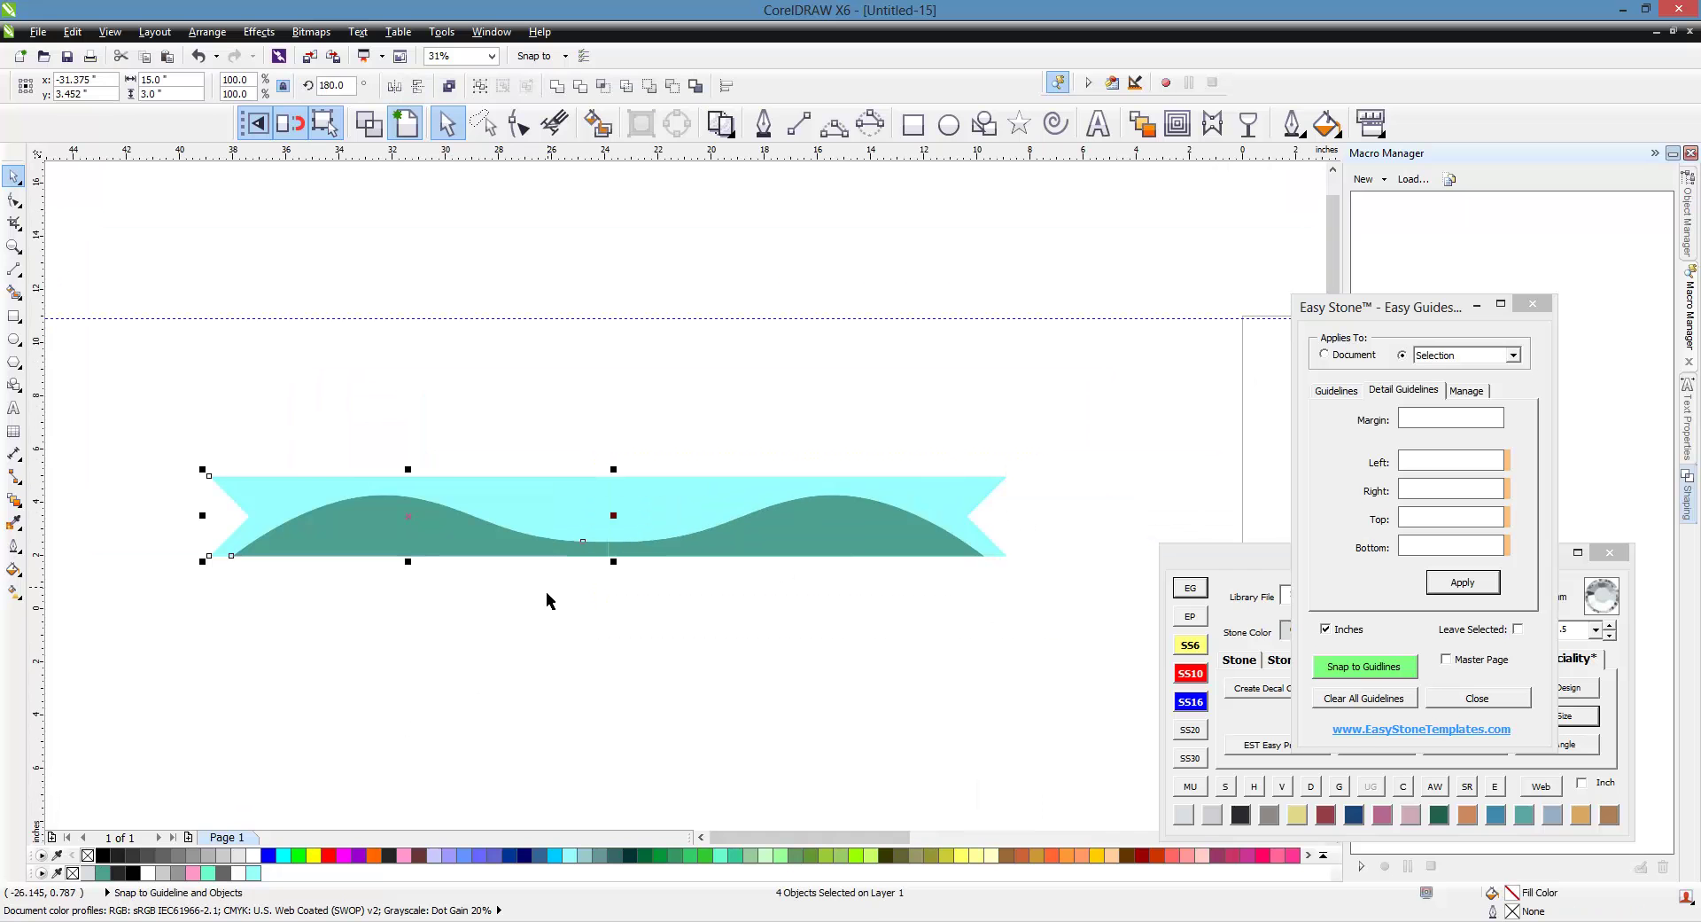
{"action": "left_click", "coordinate": [487, 587]}
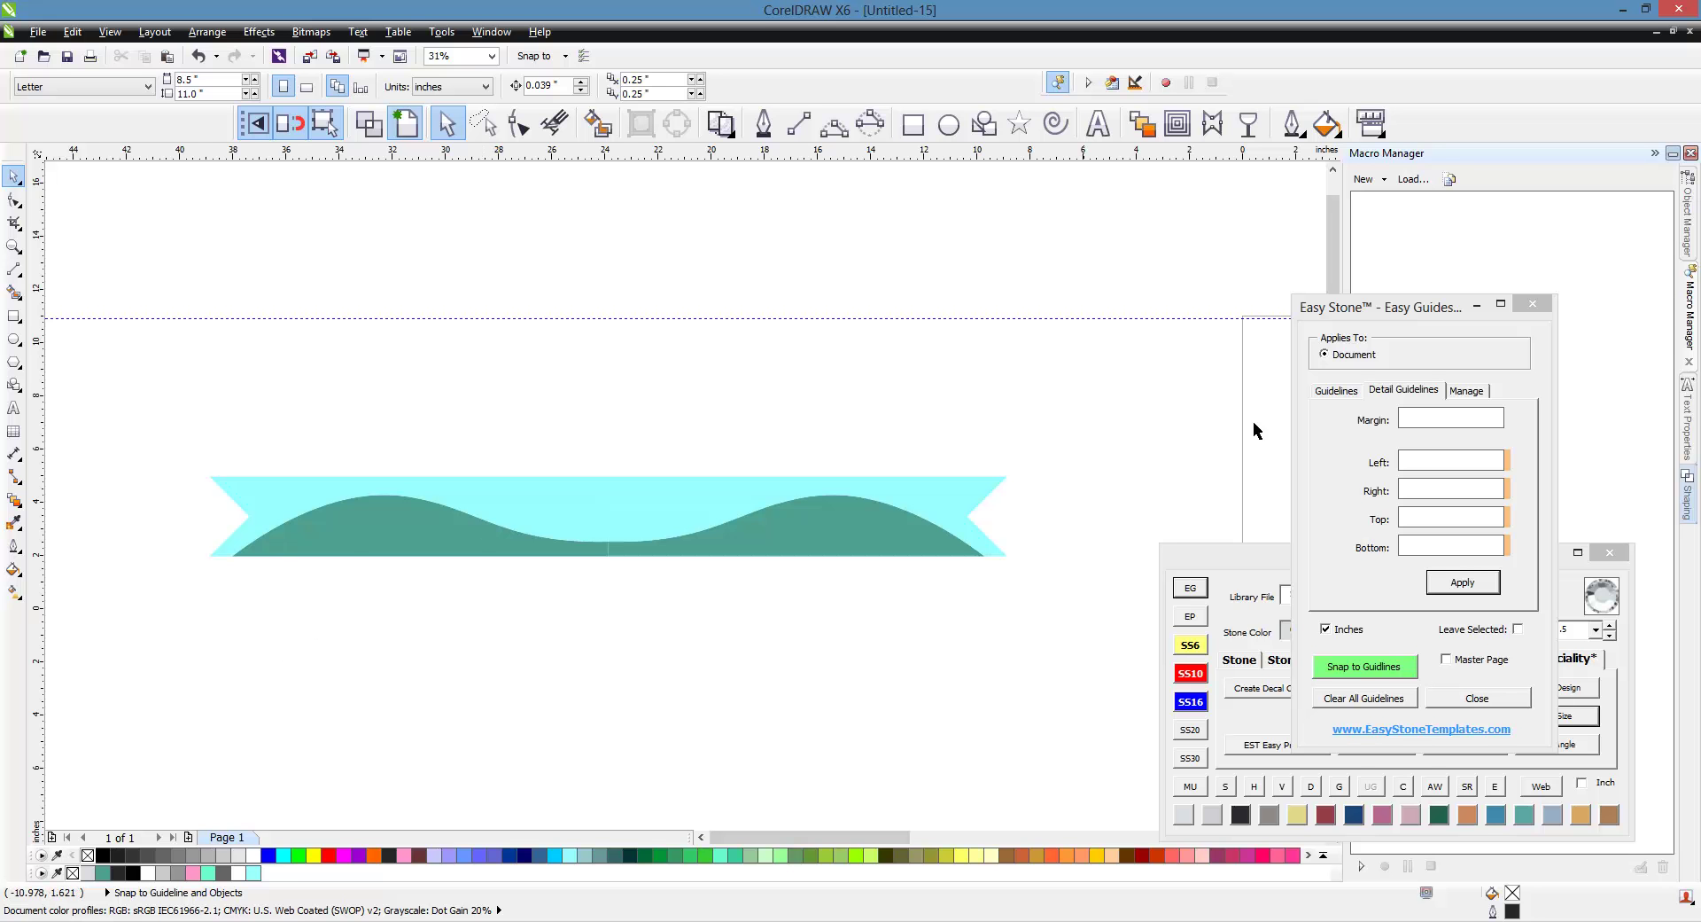
{"action": "left_click", "coordinate": [1532, 303]}
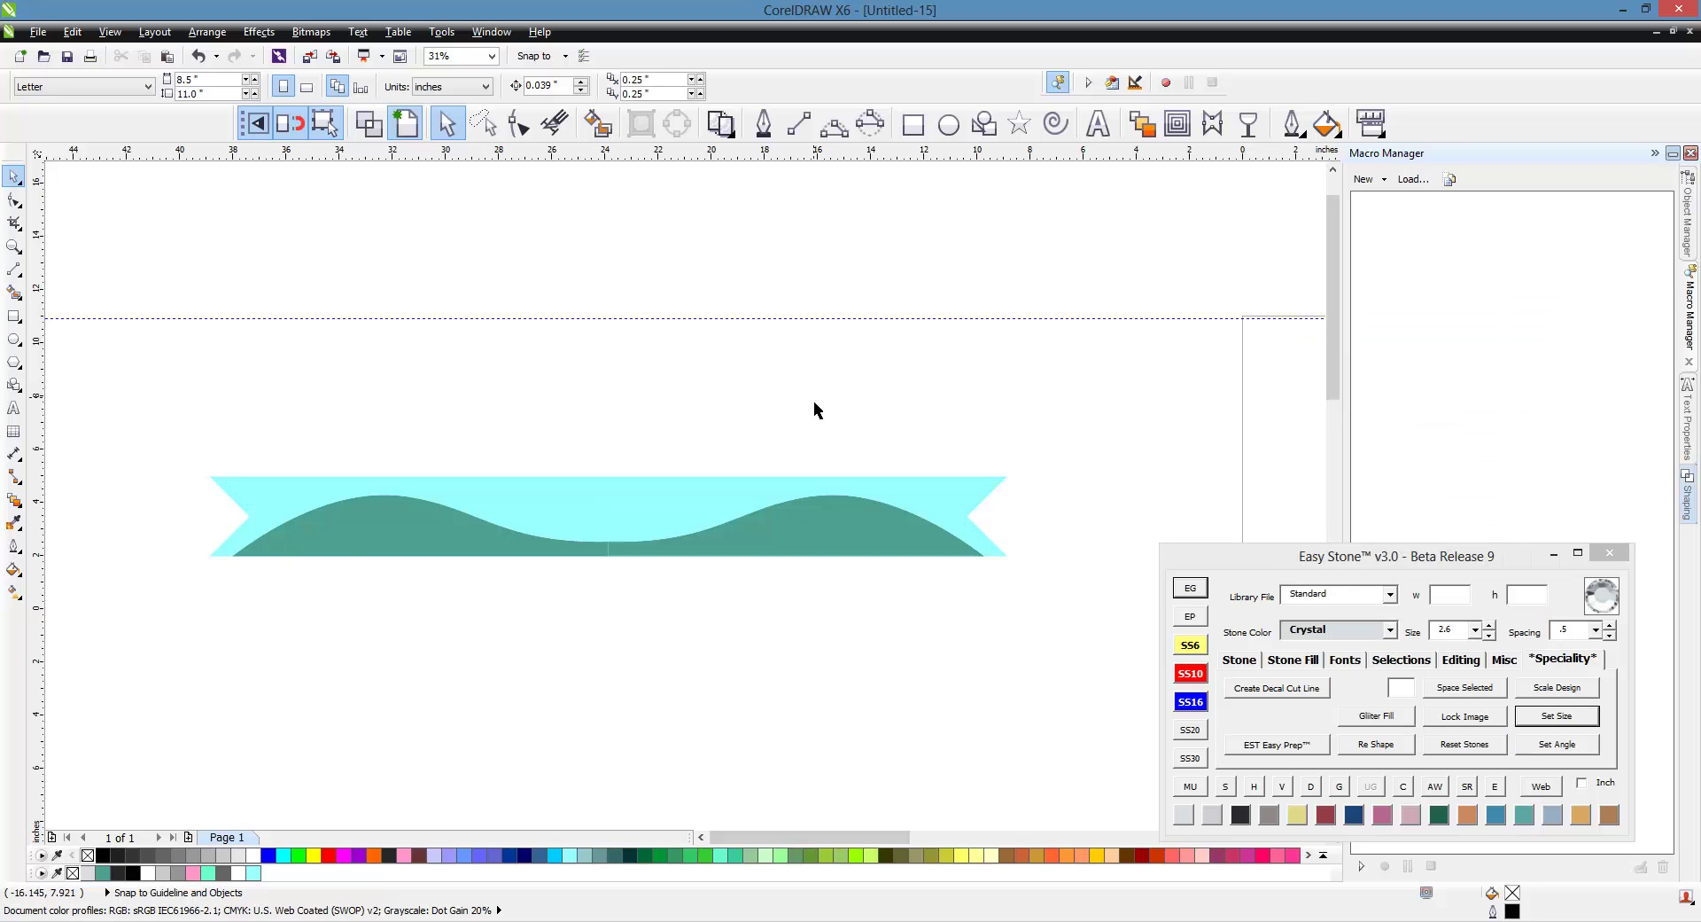
{"action": "scroll", "coordinate": [813, 409], "scroll_direction": "down", "scroll_amount": 2}
{"action": "scroll", "coordinate": [683, 460], "scroll_direction": "up", "scroll_amount": 2}
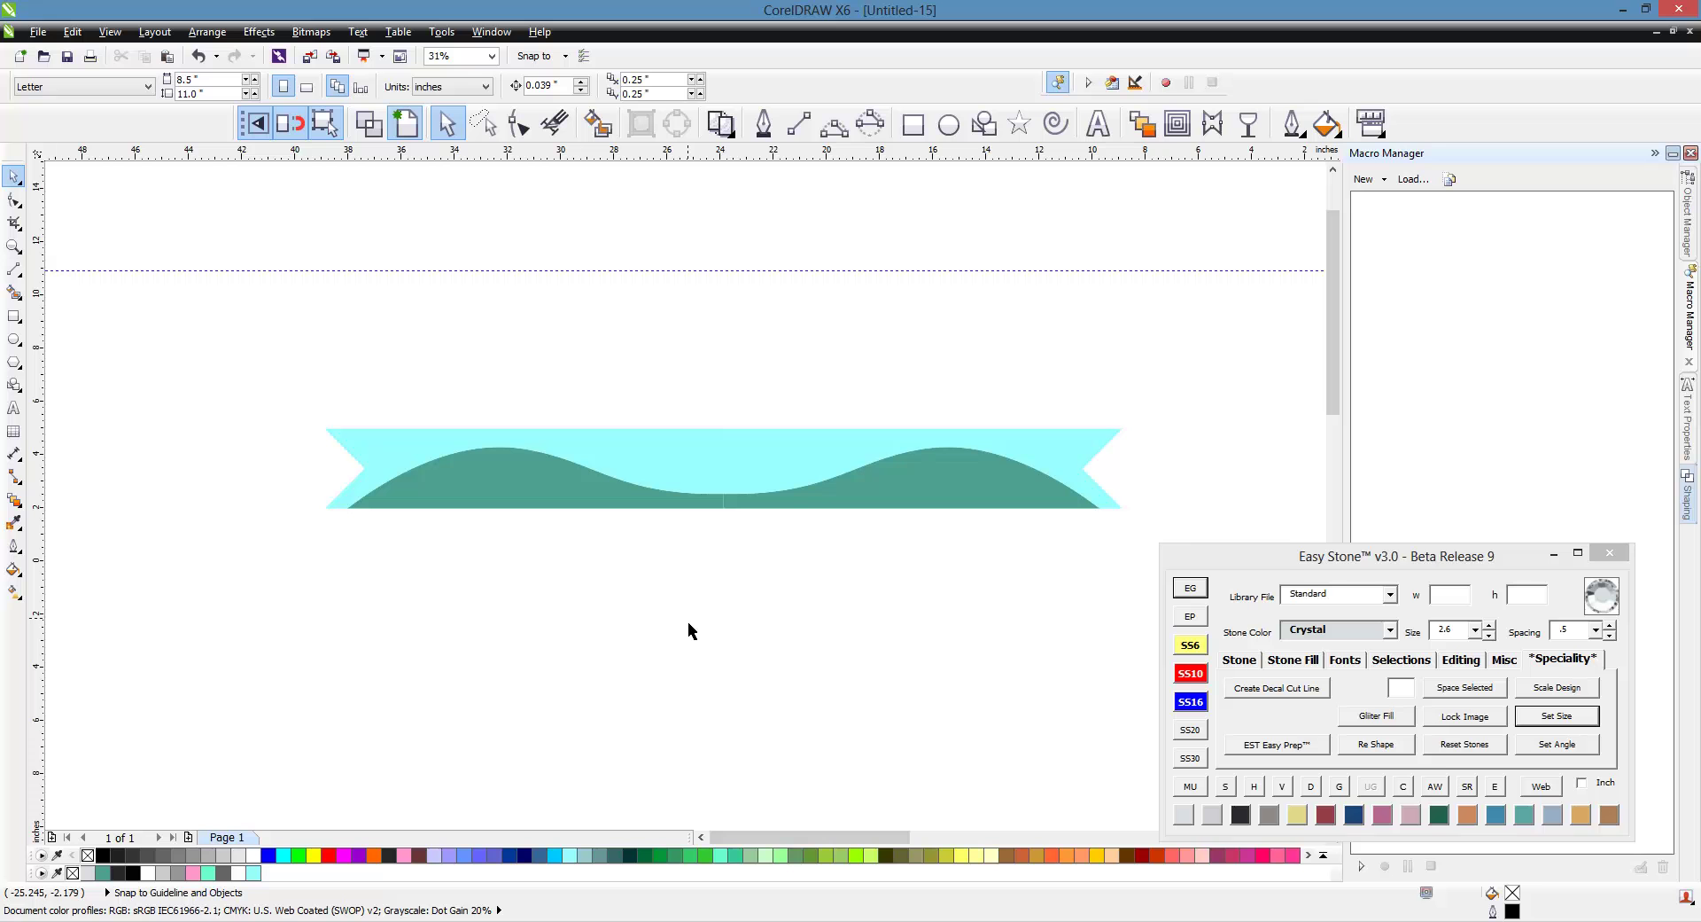
{"action": "left_click", "coordinate": [1285, 558]}
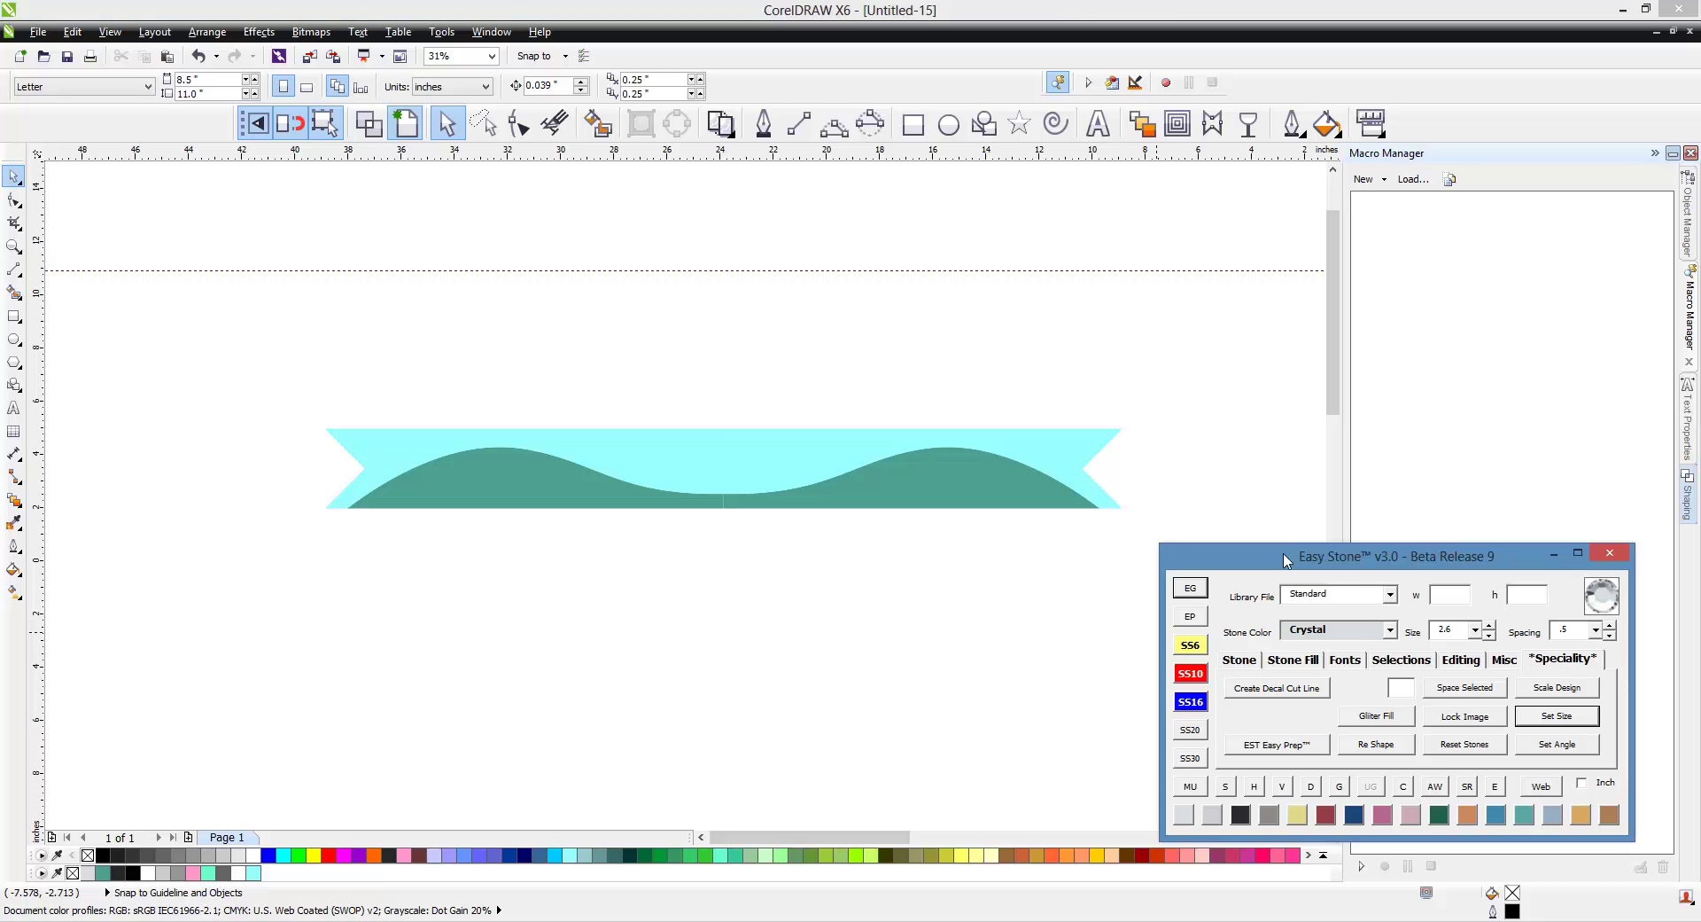
{"action": "left_click", "coordinate": [1009, 631]}
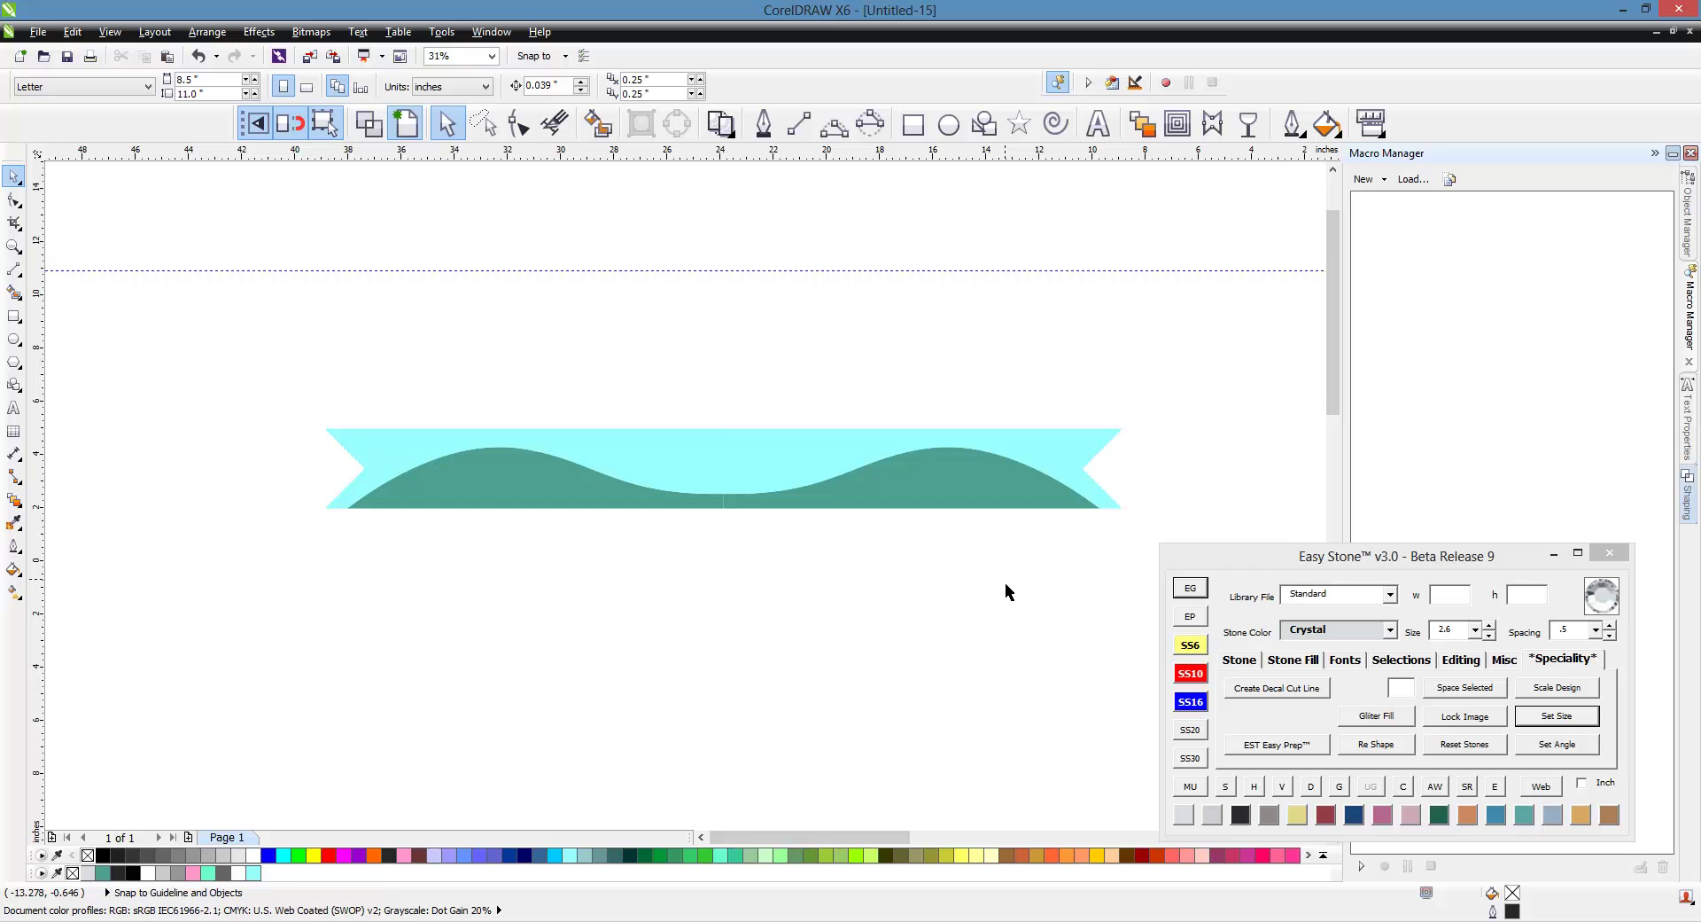
- Draw a three-segment curve about 13.5 inches wide inside the right green wave, from its lower right edge over the crest to the strip's centre
{"action": "scroll", "coordinate": [1012, 542], "scroll_direction": "up", "scroll_amount": 2}
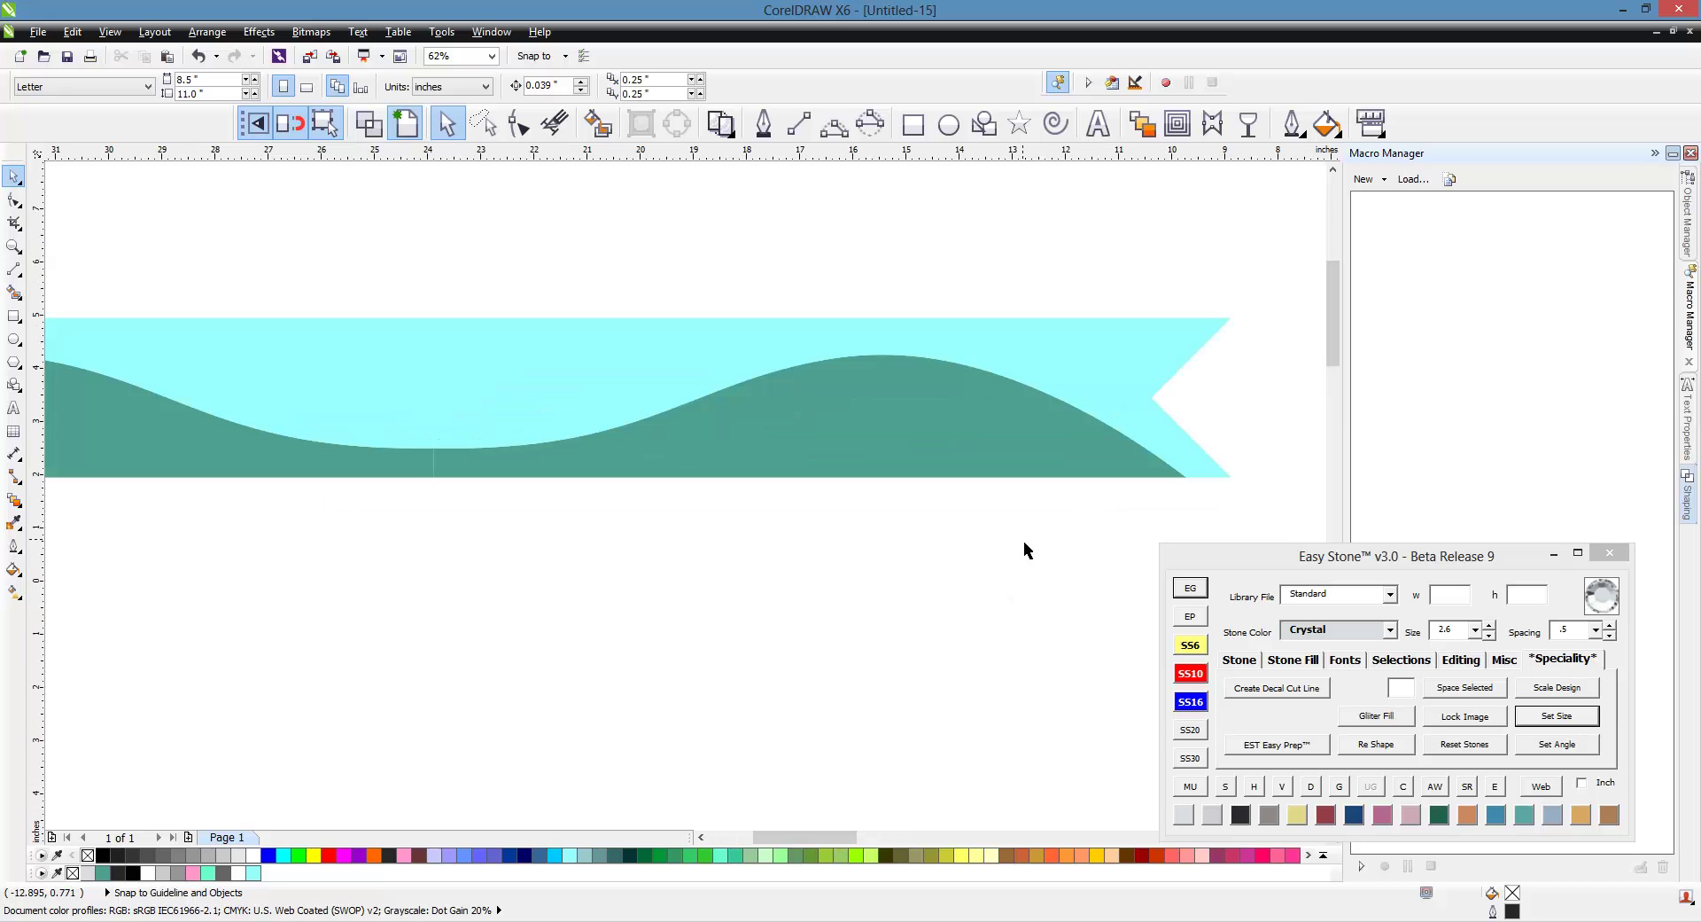
{"action": "left_click", "coordinate": [834, 124]}
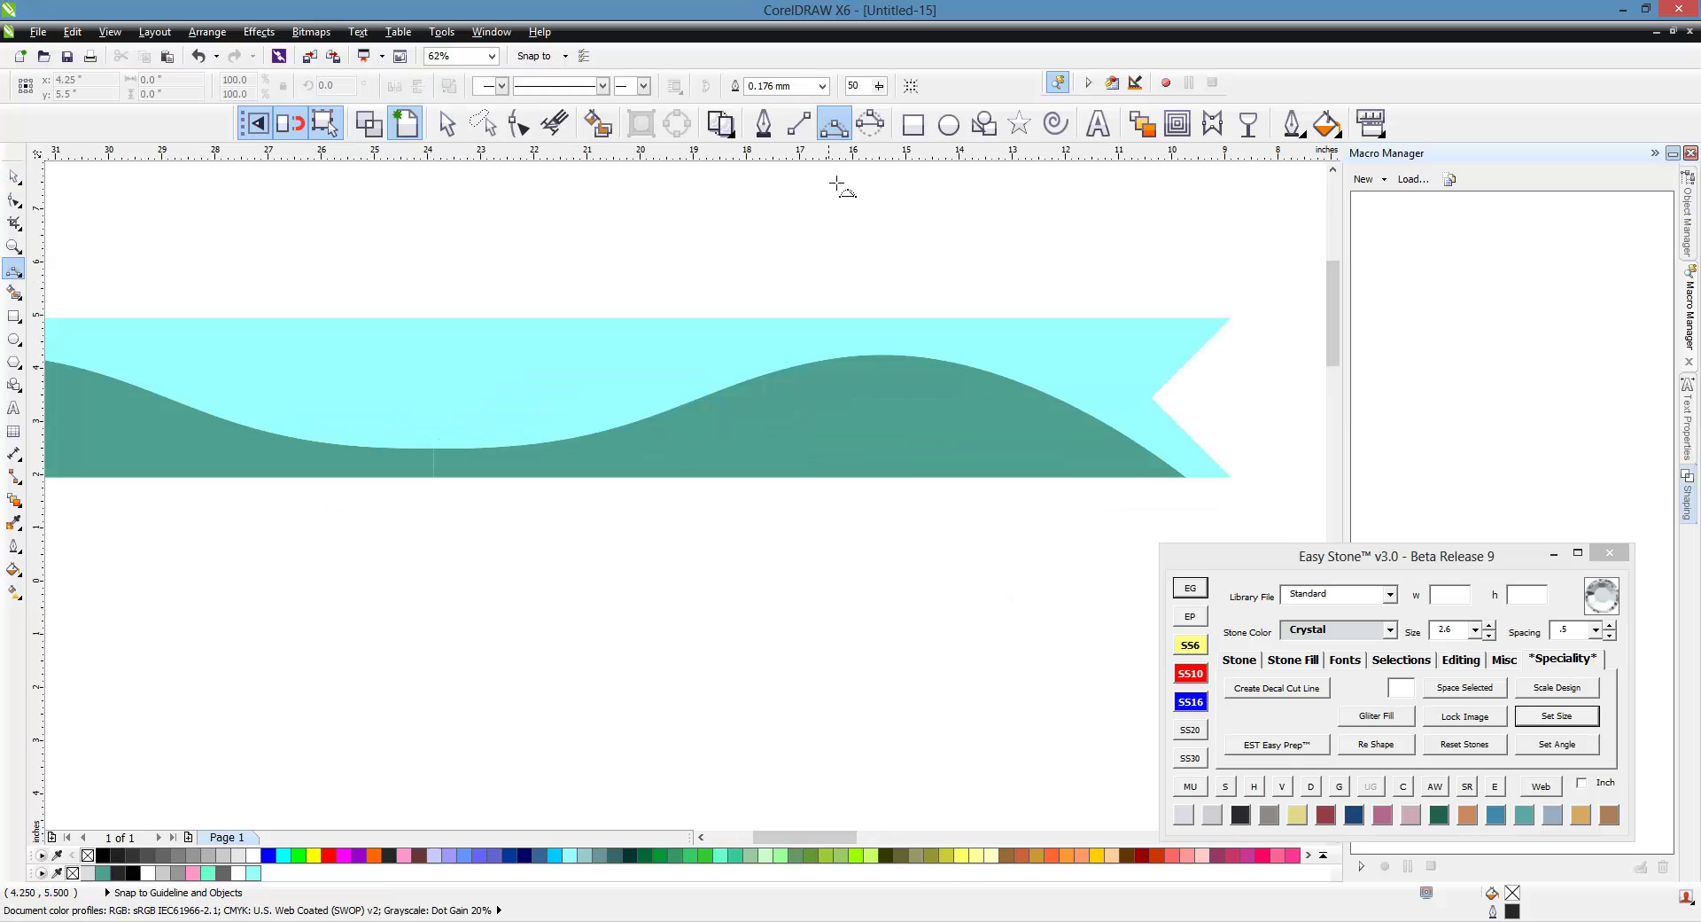
{"action": "left_click", "coordinate": [1143, 477]}
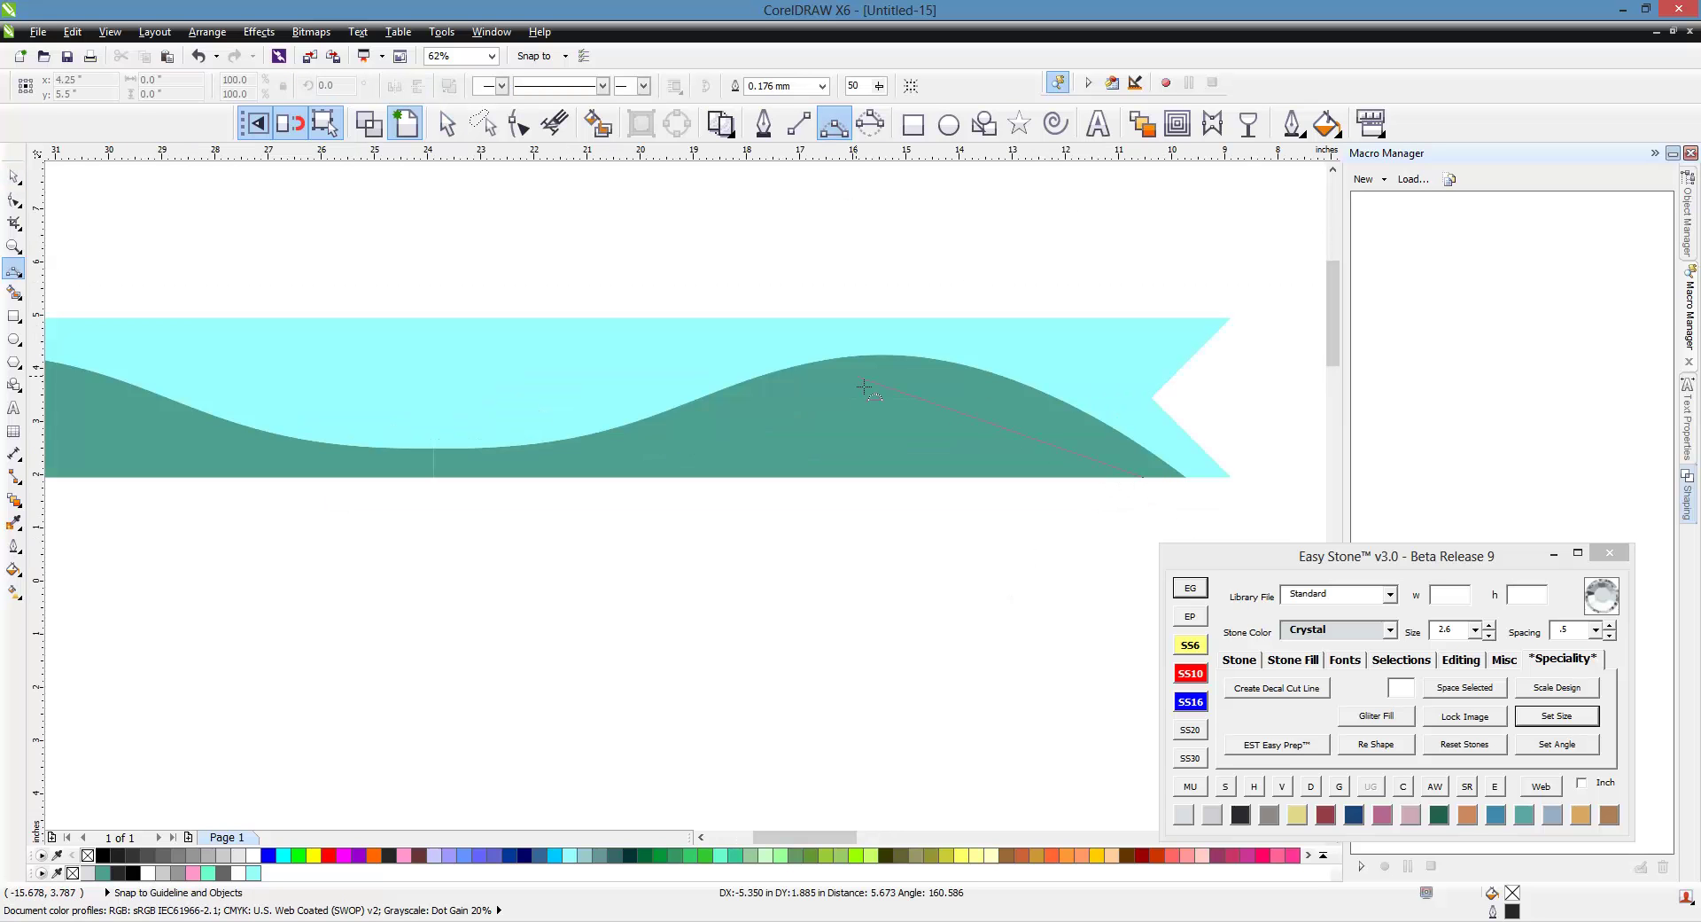
{"action": "mouse_move", "coordinate": [864, 387]}
{"action": "left_mouse_down"}
{"action": "mouse_move", "coordinate": [988, 410]}
{"action": "mouse_move", "coordinate": [925, 417]}
{"action": "left_mouse_up"}
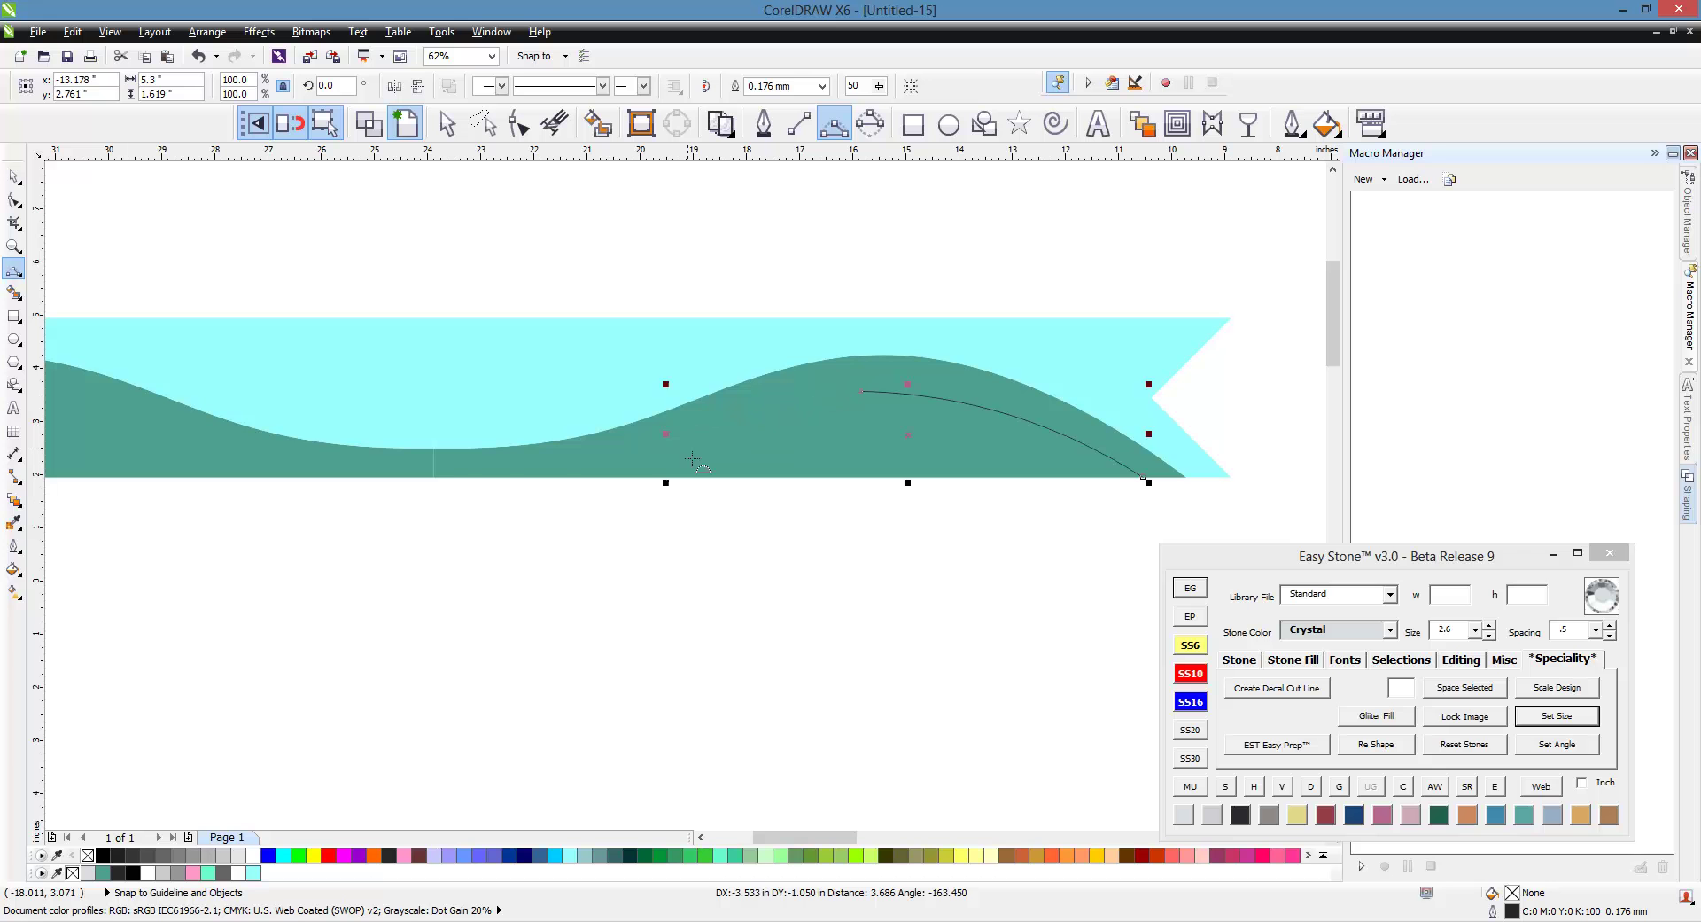
{"action": "left_click", "coordinate": [681, 461]}
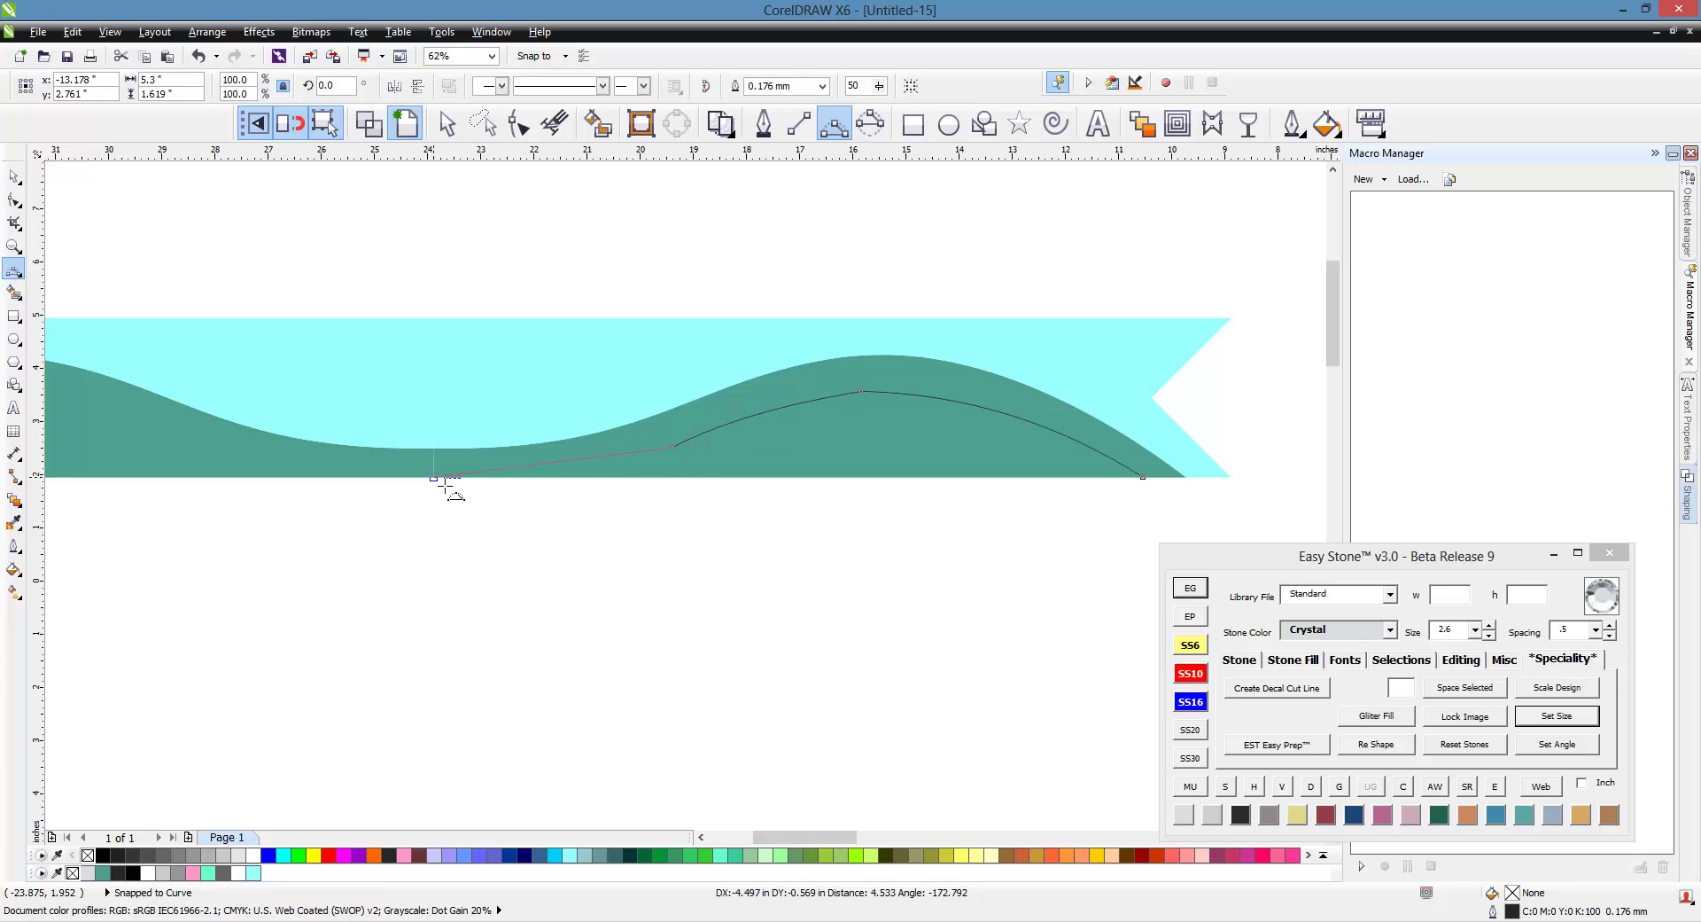
{"action": "left_click_drag", "start_coordinate": [434, 476], "coordinate": [631, 474]}
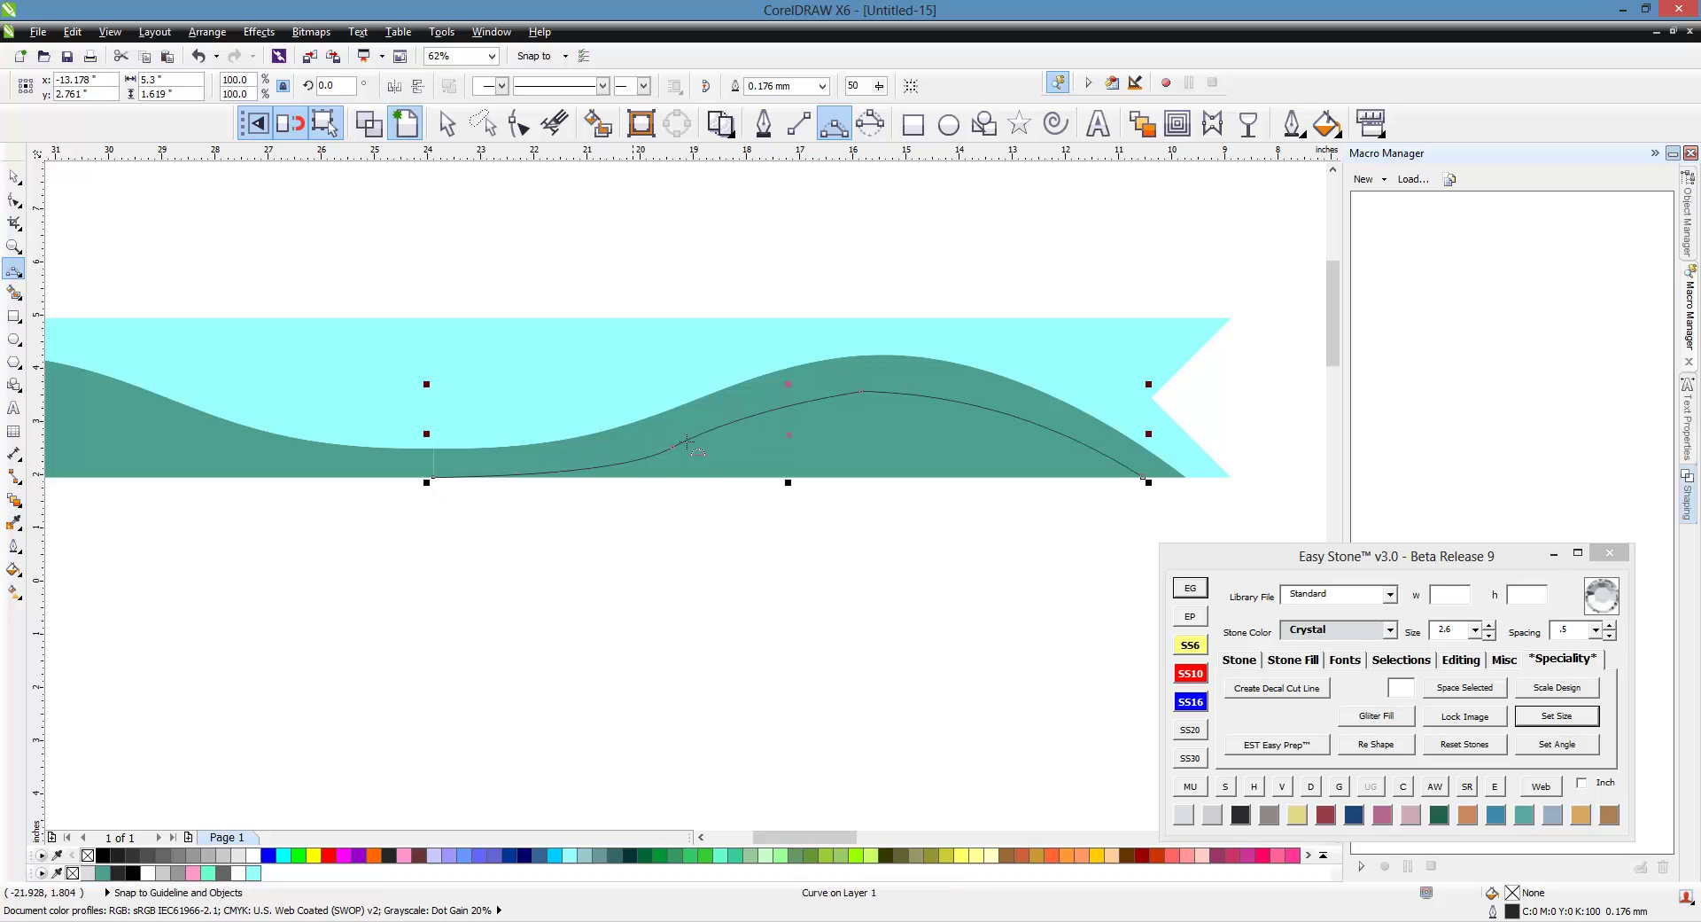
- Convert the inner curve's crest node and its lower middle node to smooth nodes
{"action": "left_click", "coordinate": [519, 124]}
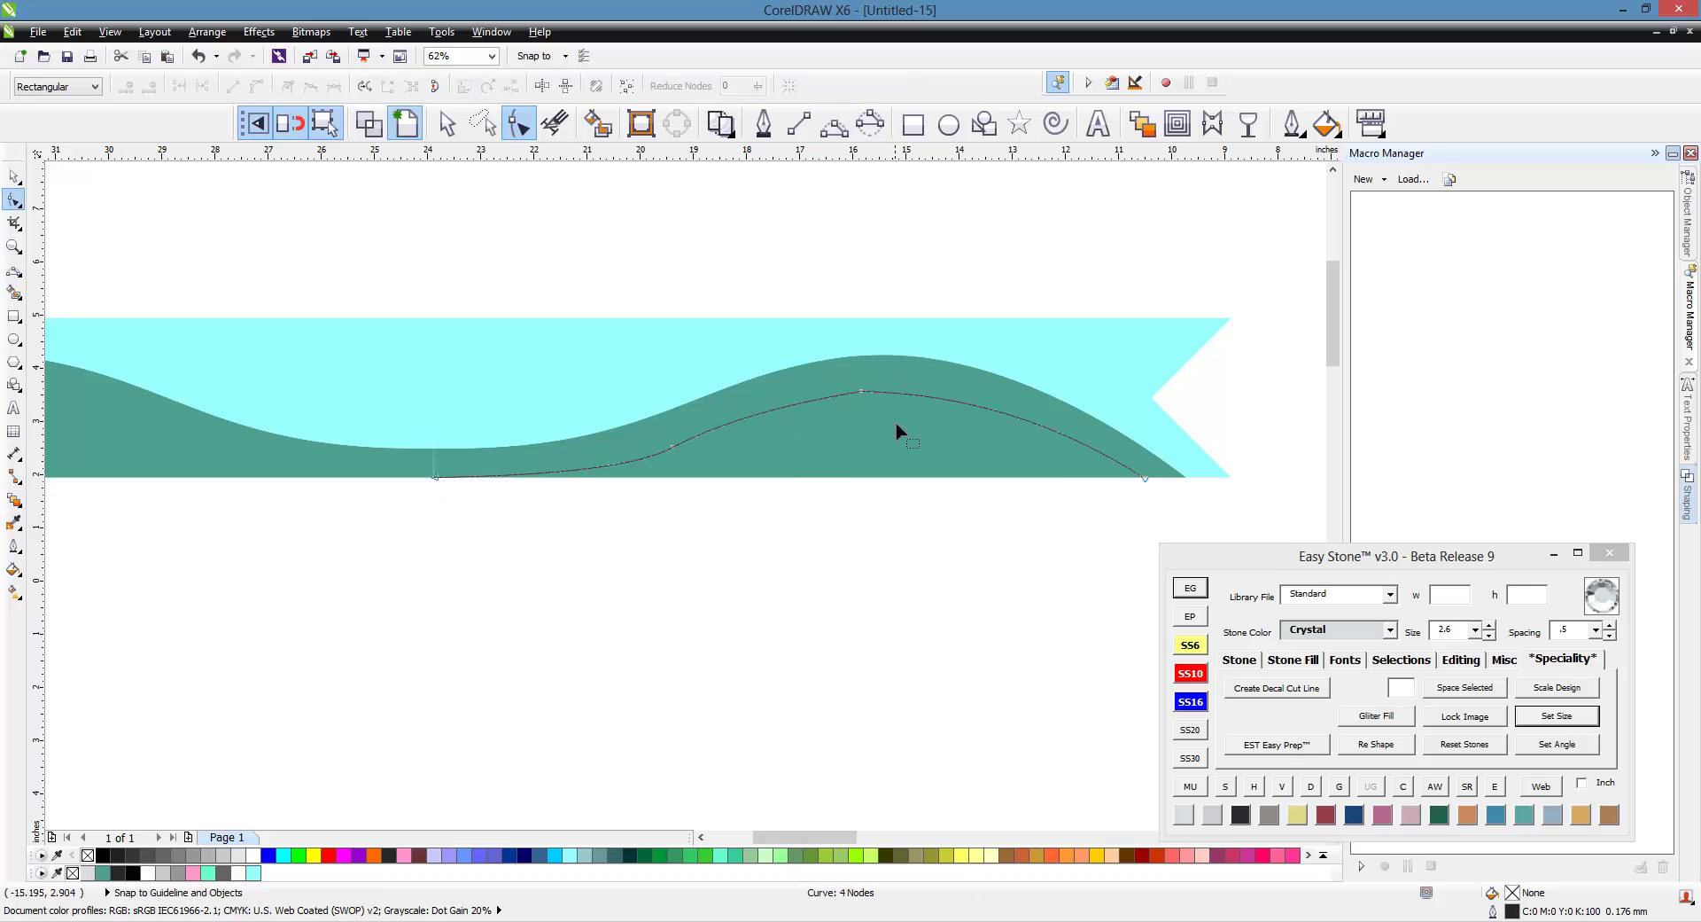
{"action": "right_click", "coordinate": [863, 392]}
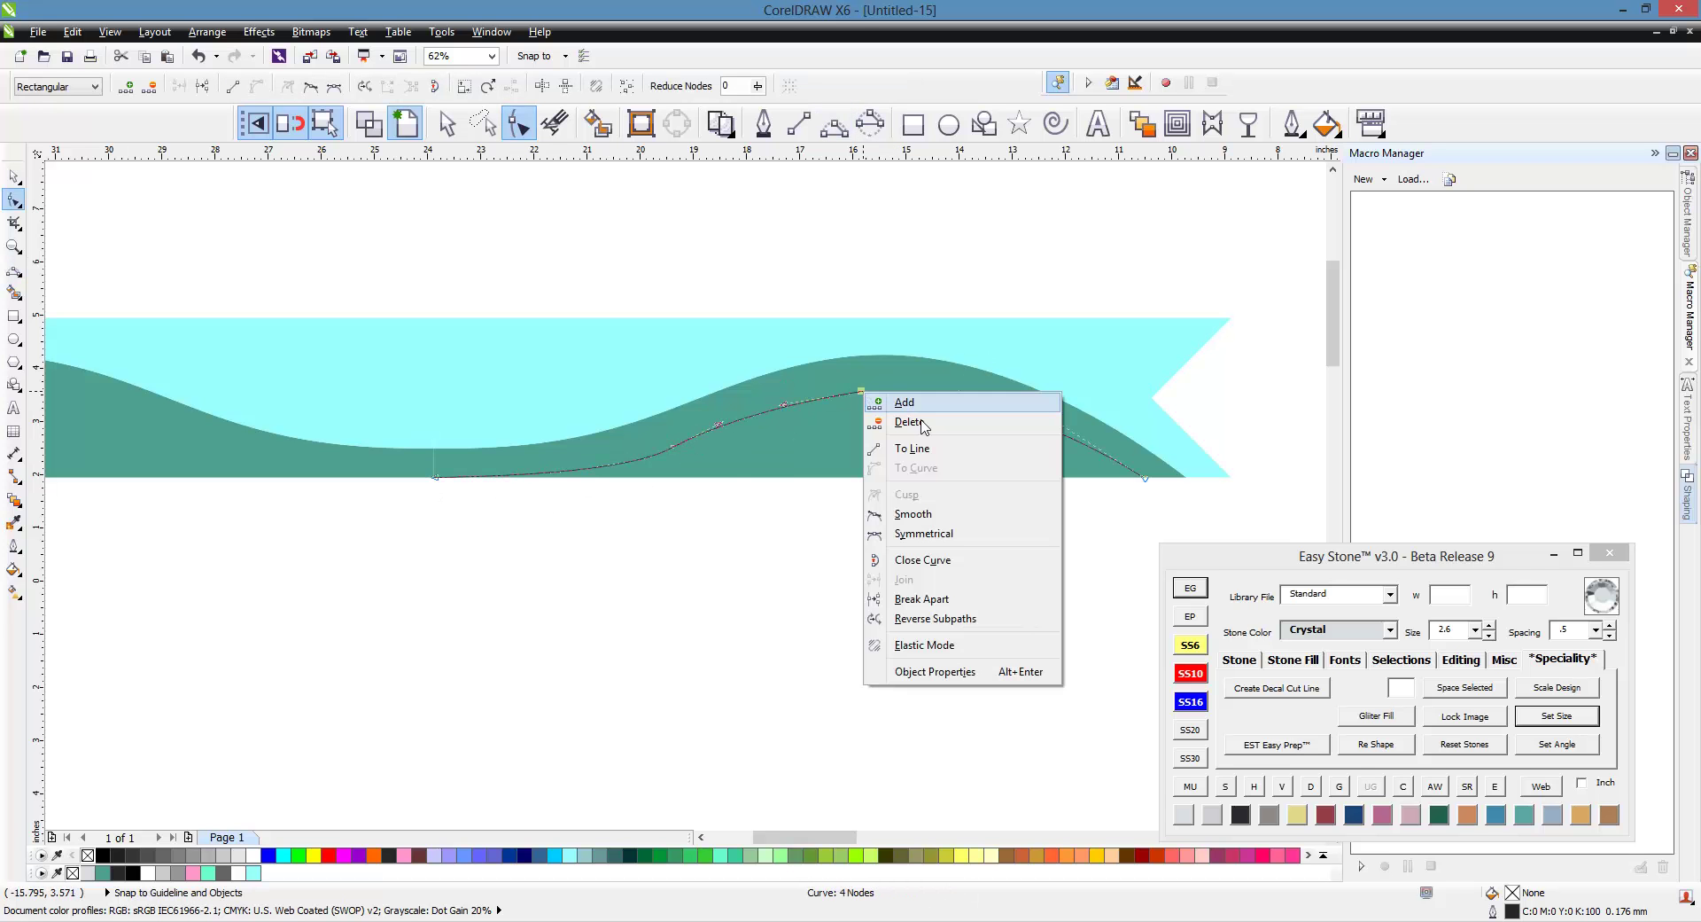
{"action": "left_click", "coordinate": [946, 519]}
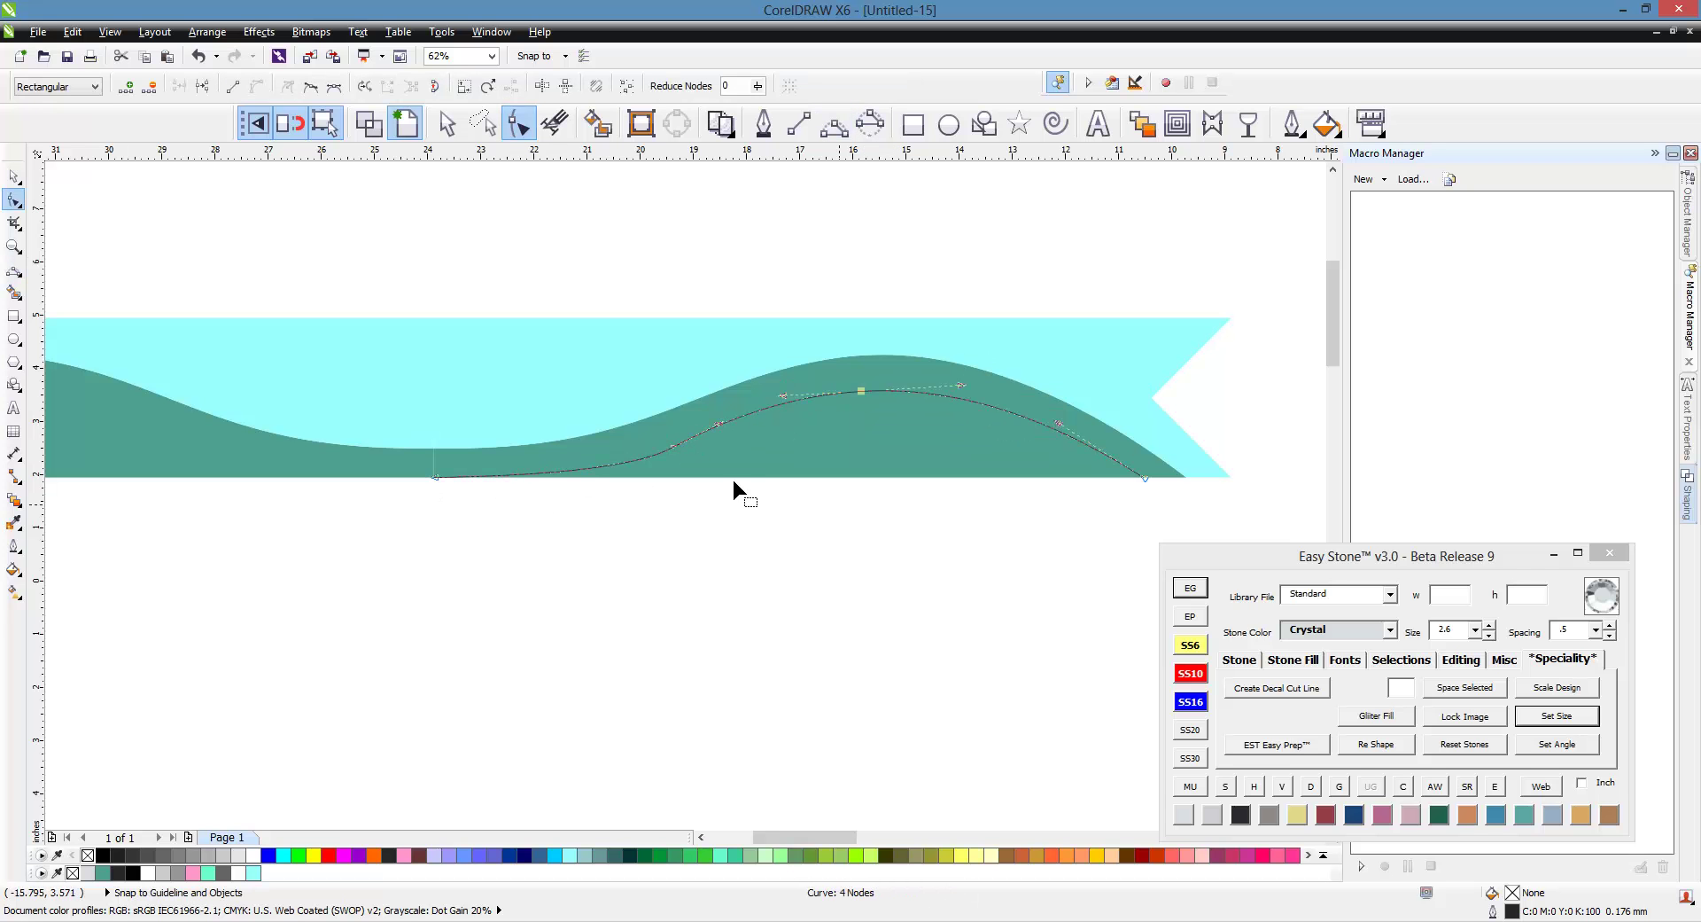
{"action": "right_click", "coordinate": [673, 447]}
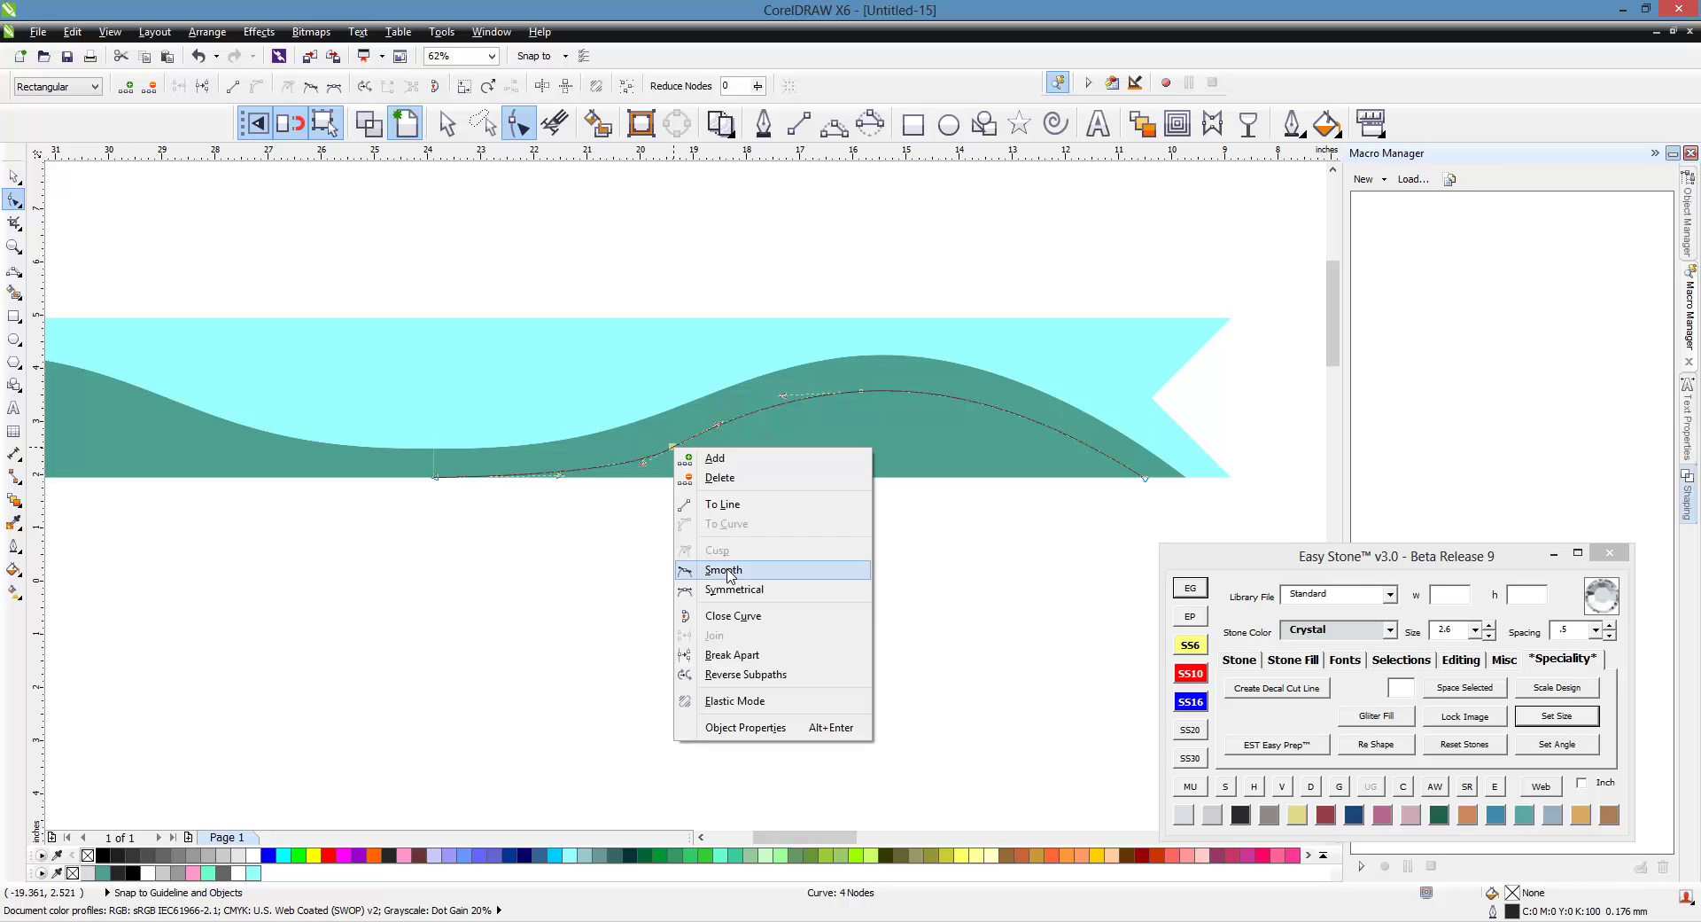
{"action": "left_click", "coordinate": [724, 570]}
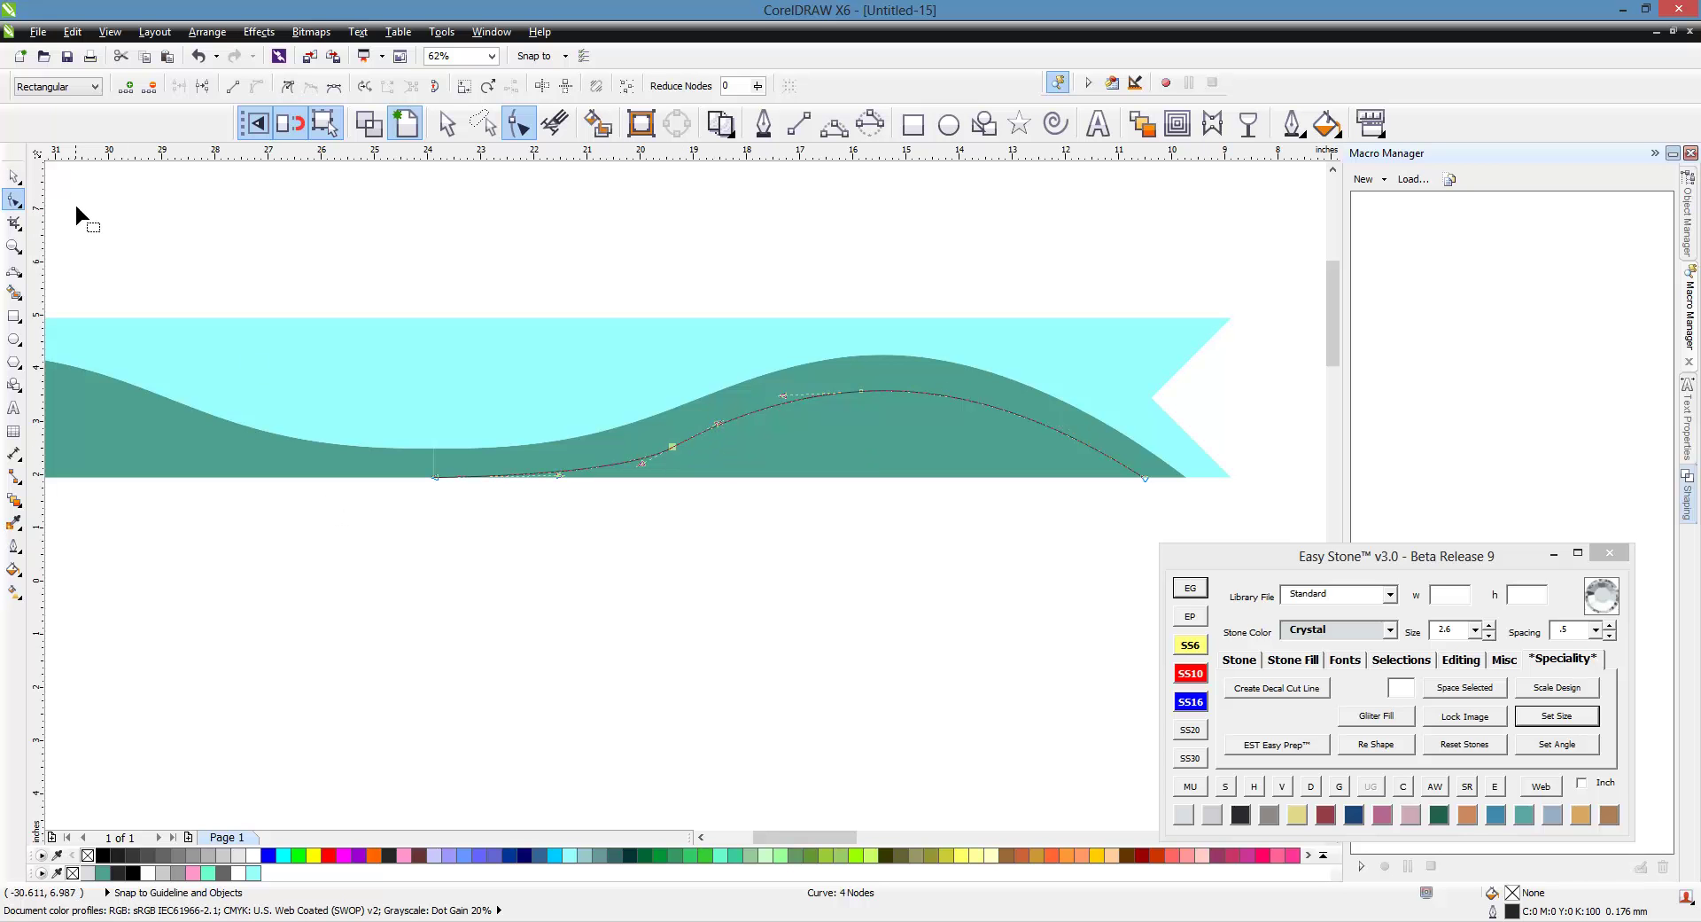
- Try a mint green Smart Fill shape beneath the inner curve, and remove that shape again
{"action": "left_click", "coordinate": [14, 177]}
{"action": "left_click", "coordinate": [473, 223]}
{"action": "left_click", "coordinate": [593, 133]}
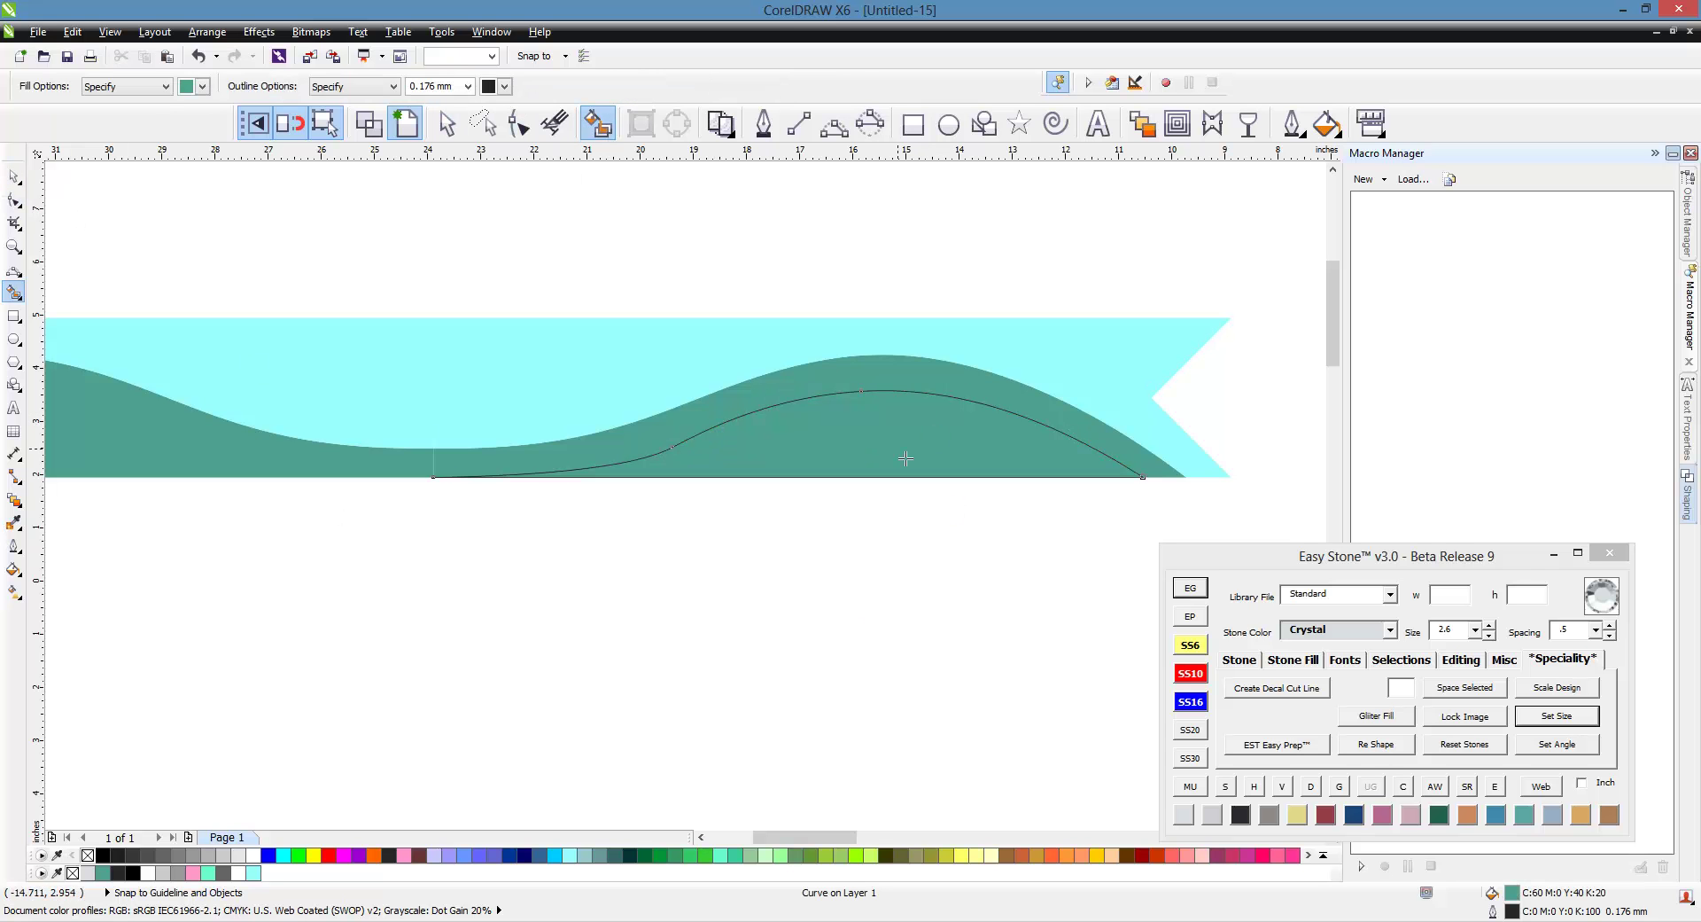
{"action": "left_click", "coordinate": [14, 175]}
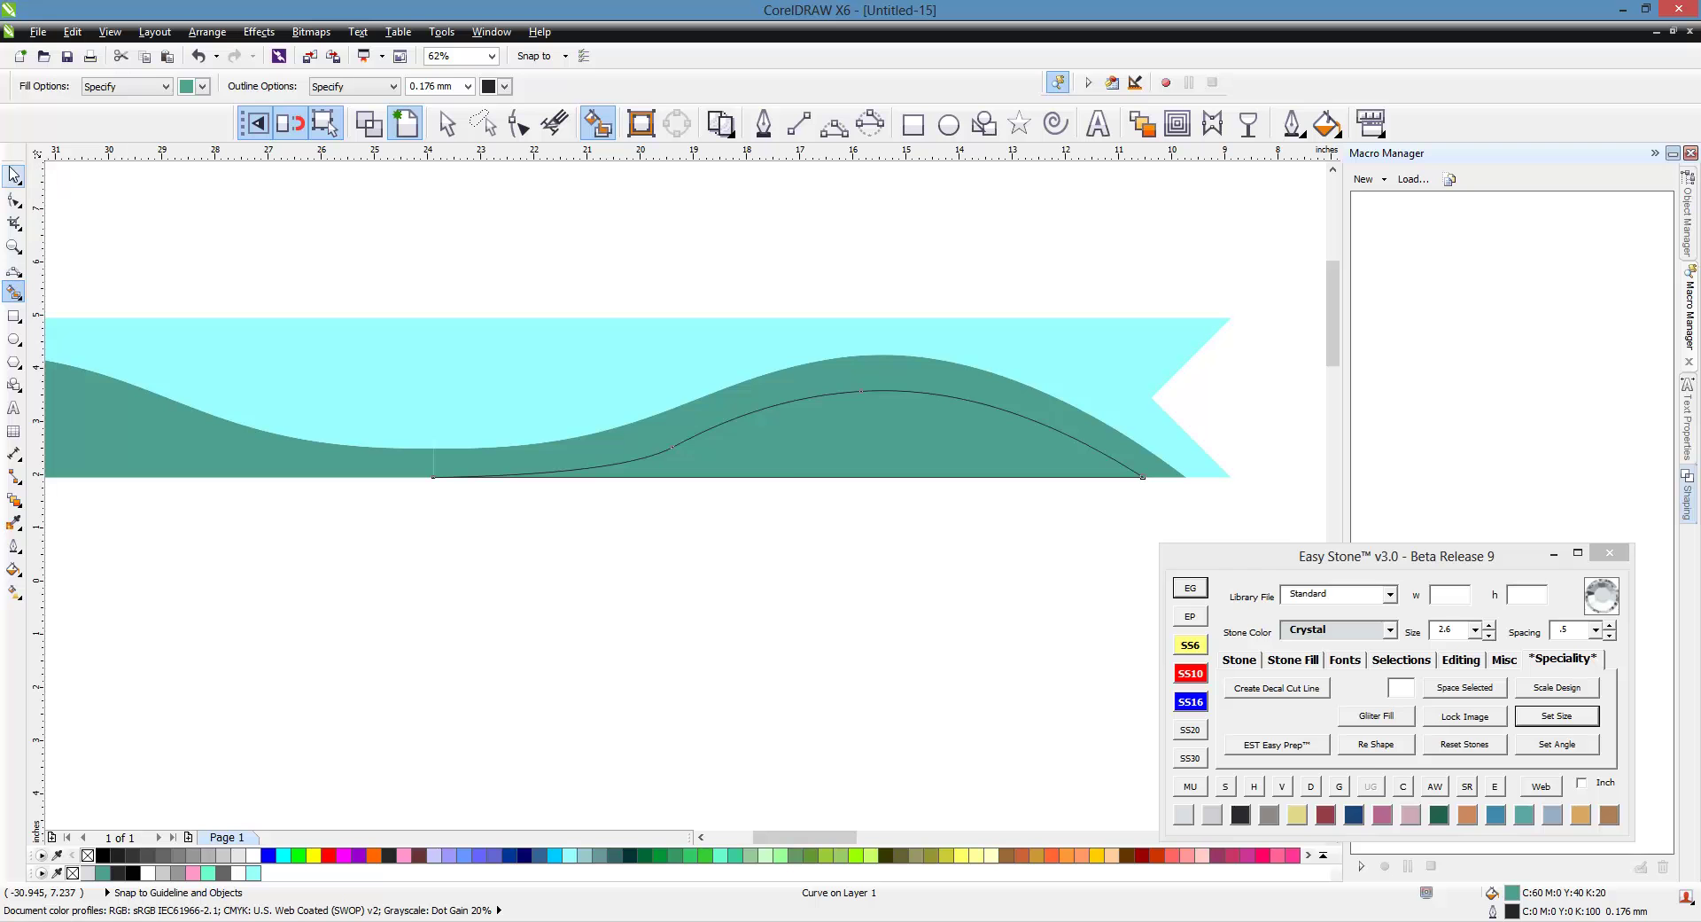
{"action": "left_click", "coordinate": [720, 855]}
{"action": "left_click", "coordinate": [843, 608]}
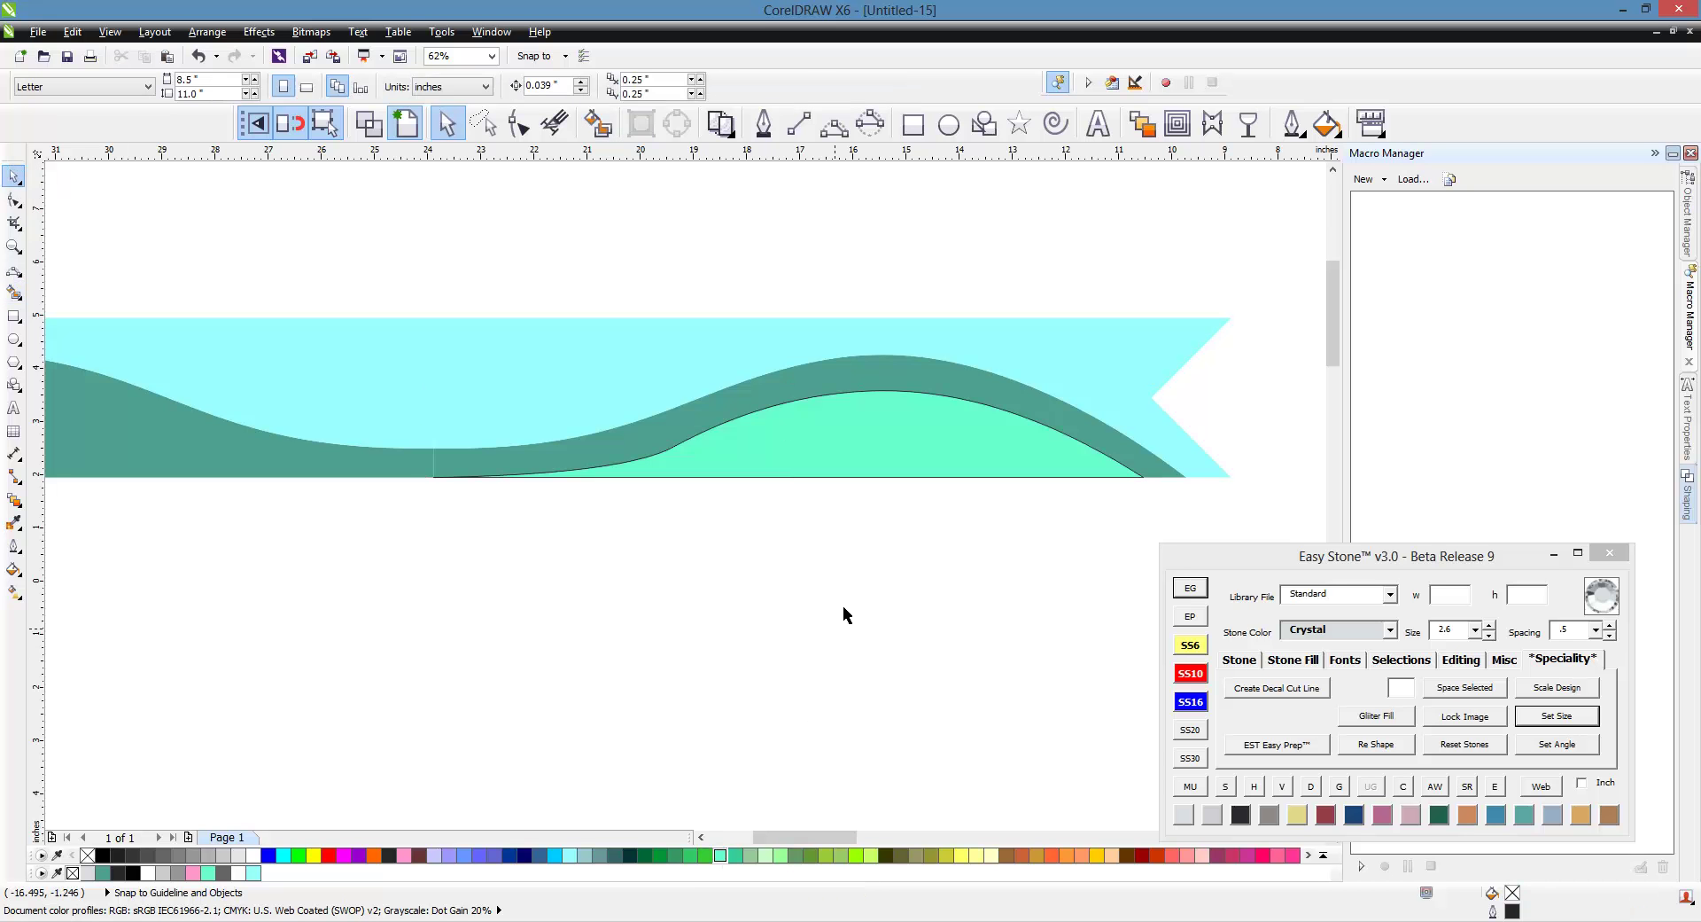
{"action": "left_click", "coordinate": [824, 452]}
{"action": "key", "text": "ctrl+z"}
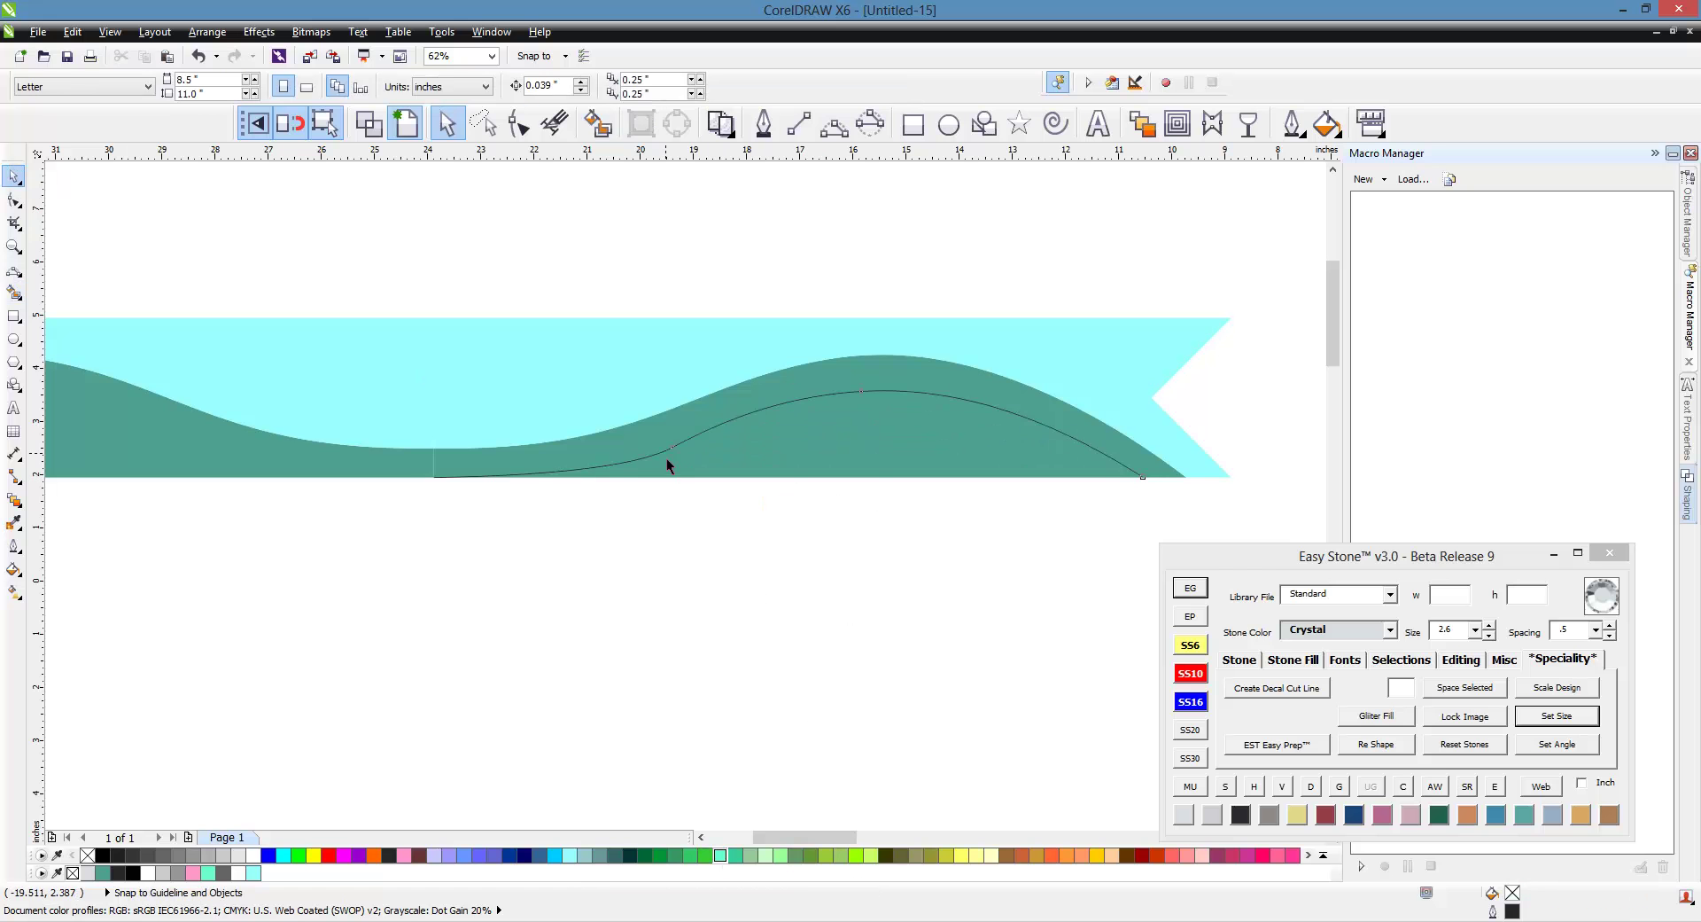
- Delete the inner curve's lower middle node to even out the slope between the crest and the strip's centre
{"action": "key", "text": "F10"}
{"action": "right_click", "coordinate": [671, 447]}
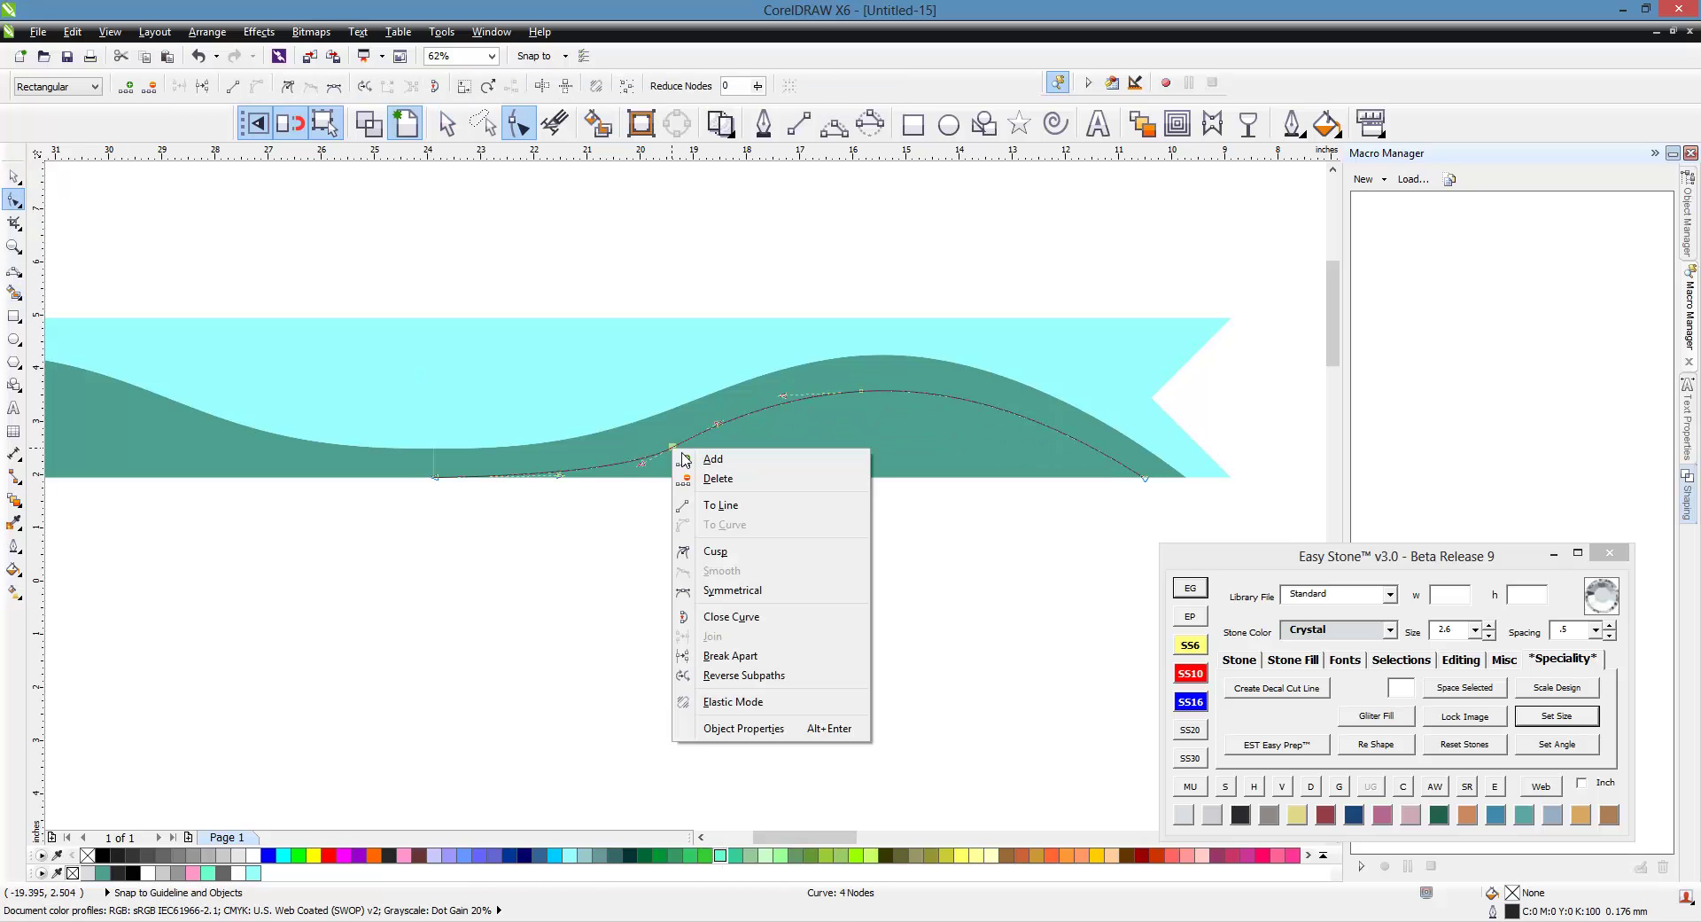
{"action": "left_click", "coordinate": [709, 553]}
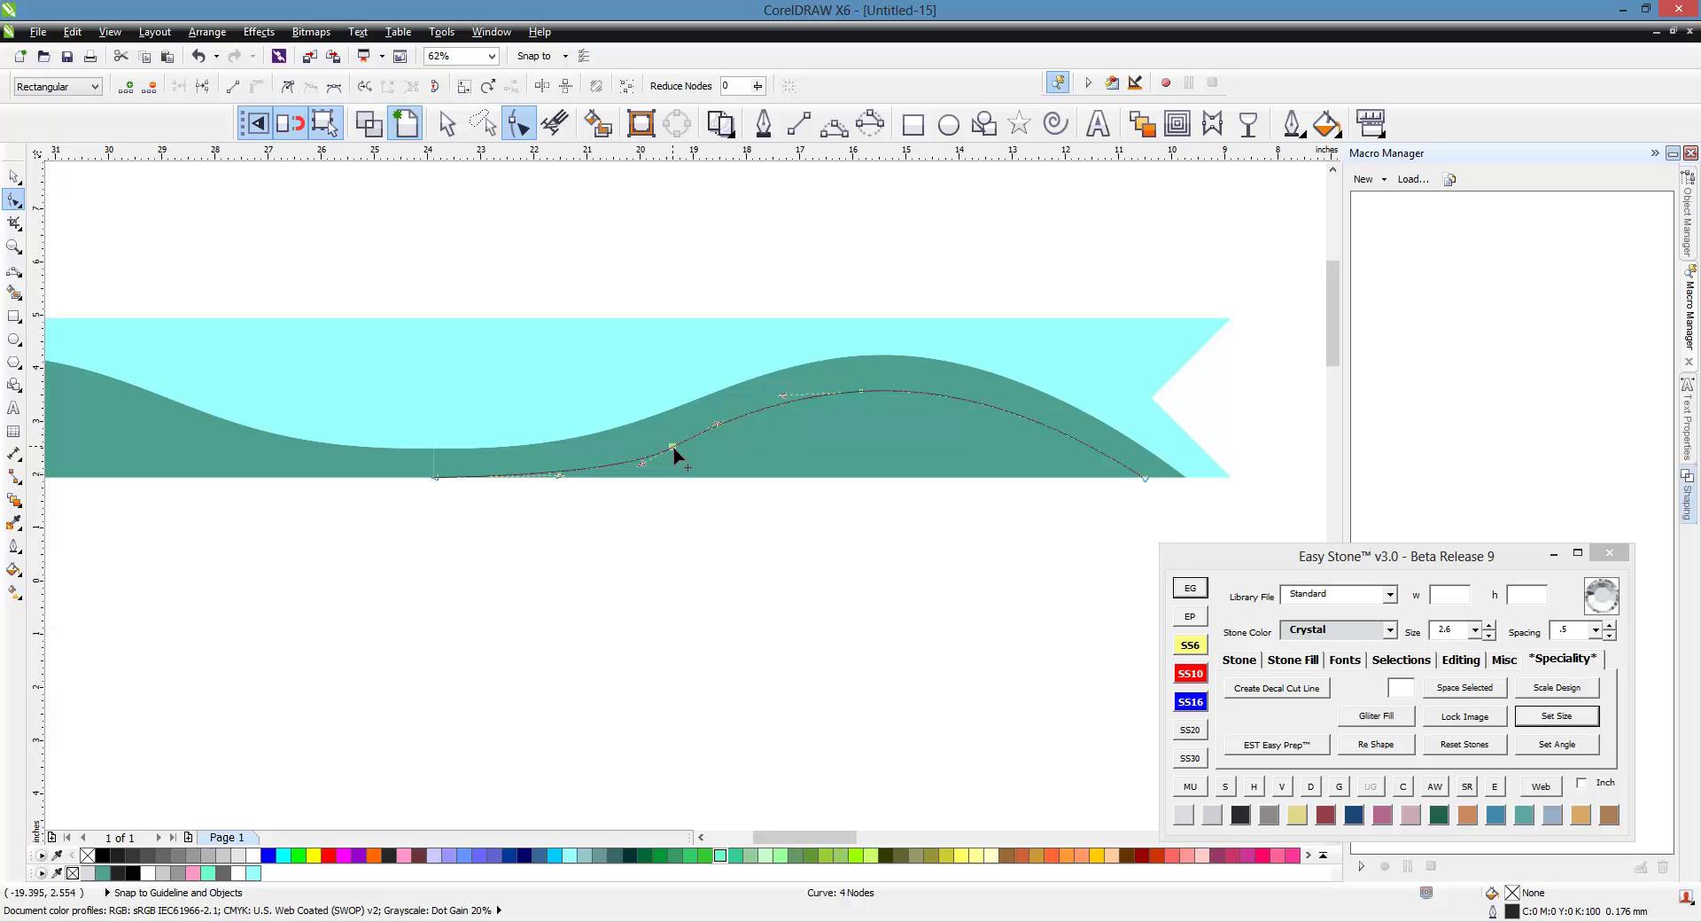
{"action": "key", "text": "Delete"}
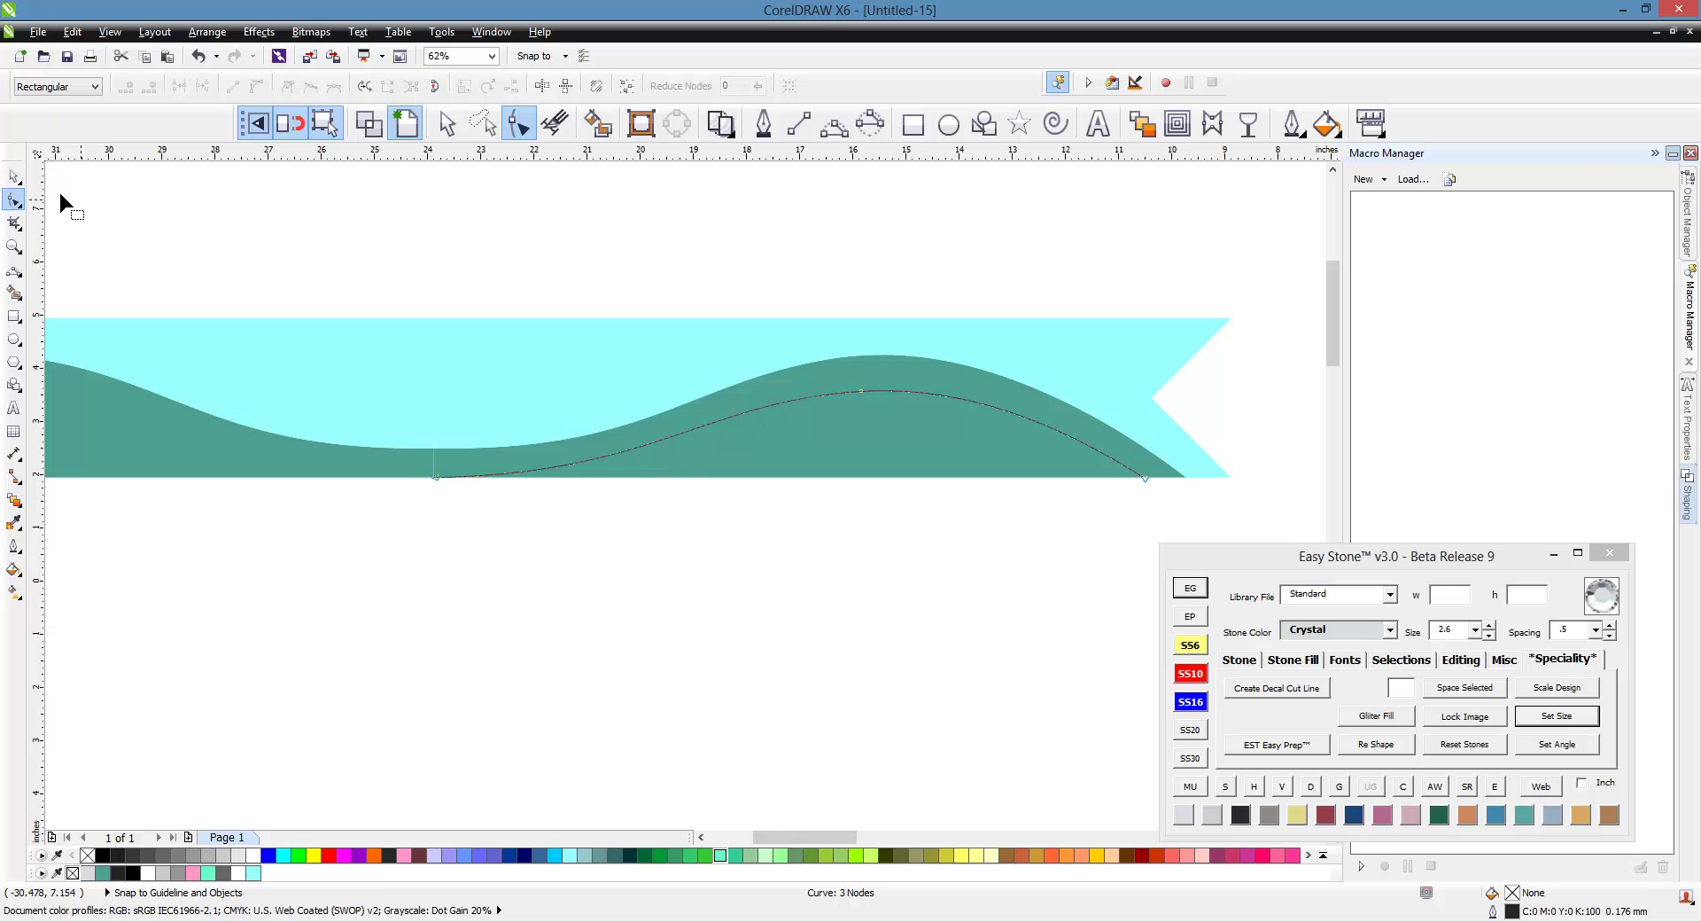
- Create a Smart Fill shape beneath the inner curve, colour it lime green (#99FF00) and remove its outline
{"action": "left_click", "coordinate": [598, 125]}
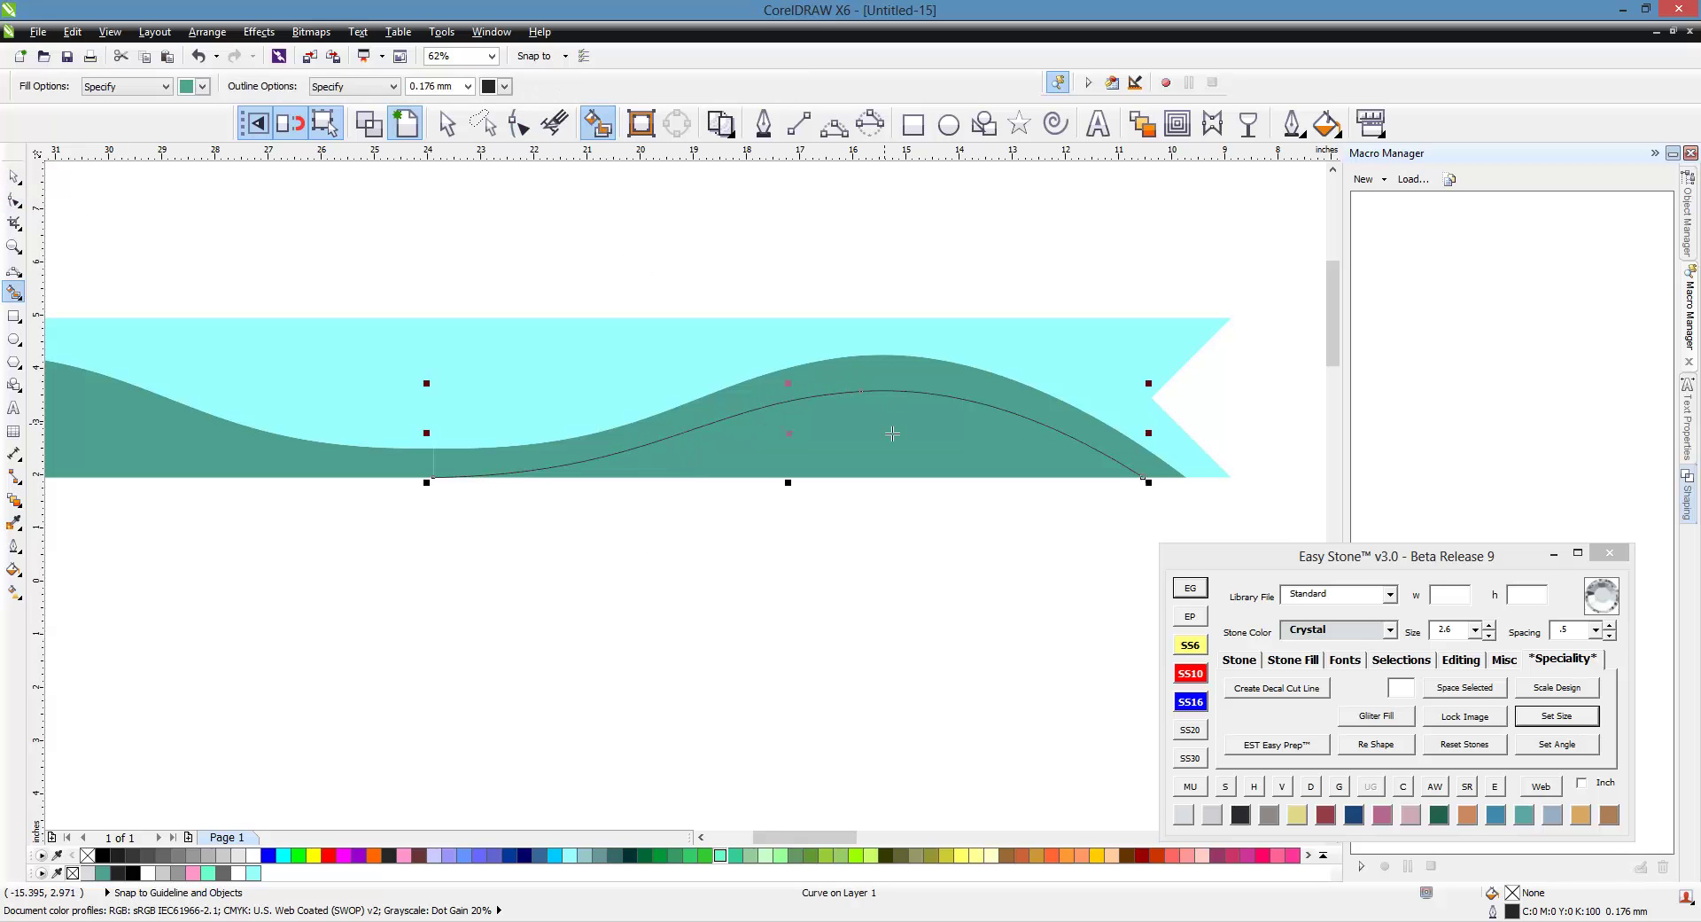
{"action": "left_click", "coordinate": [855, 855]}
{"action": "scroll", "coordinate": [975, 506], "scroll_direction": "down", "scroll_amount": 1}
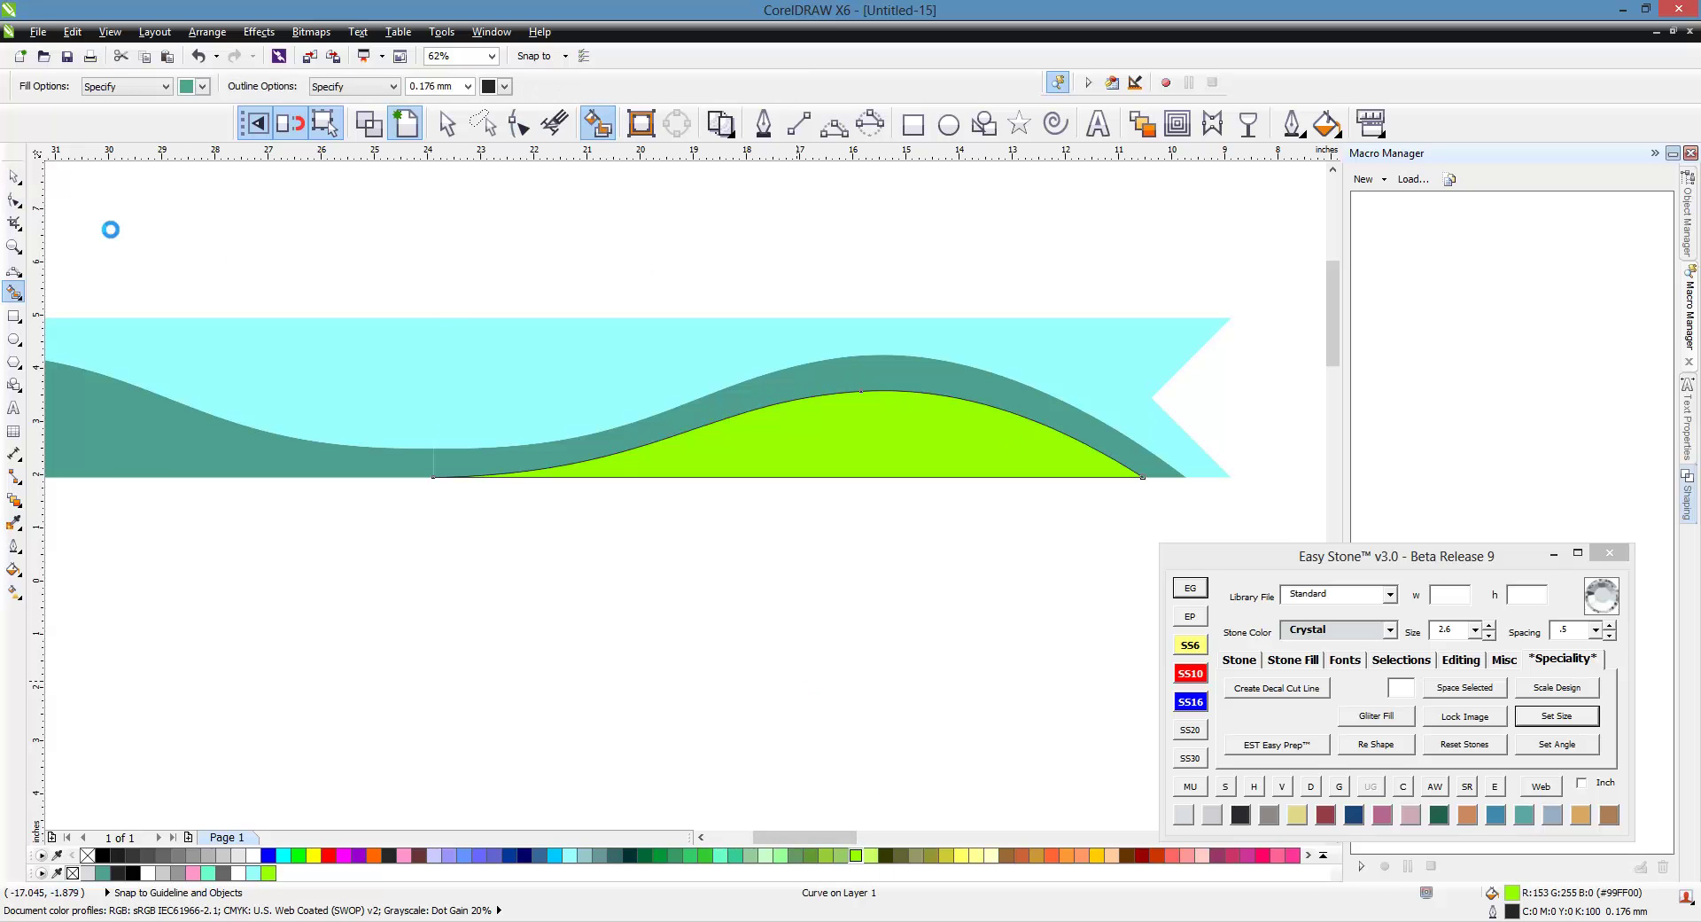
{"action": "left_click", "coordinate": [16, 179]}
{"action": "scroll", "coordinate": [713, 476], "scroll_direction": "up", "scroll_amount": 1}
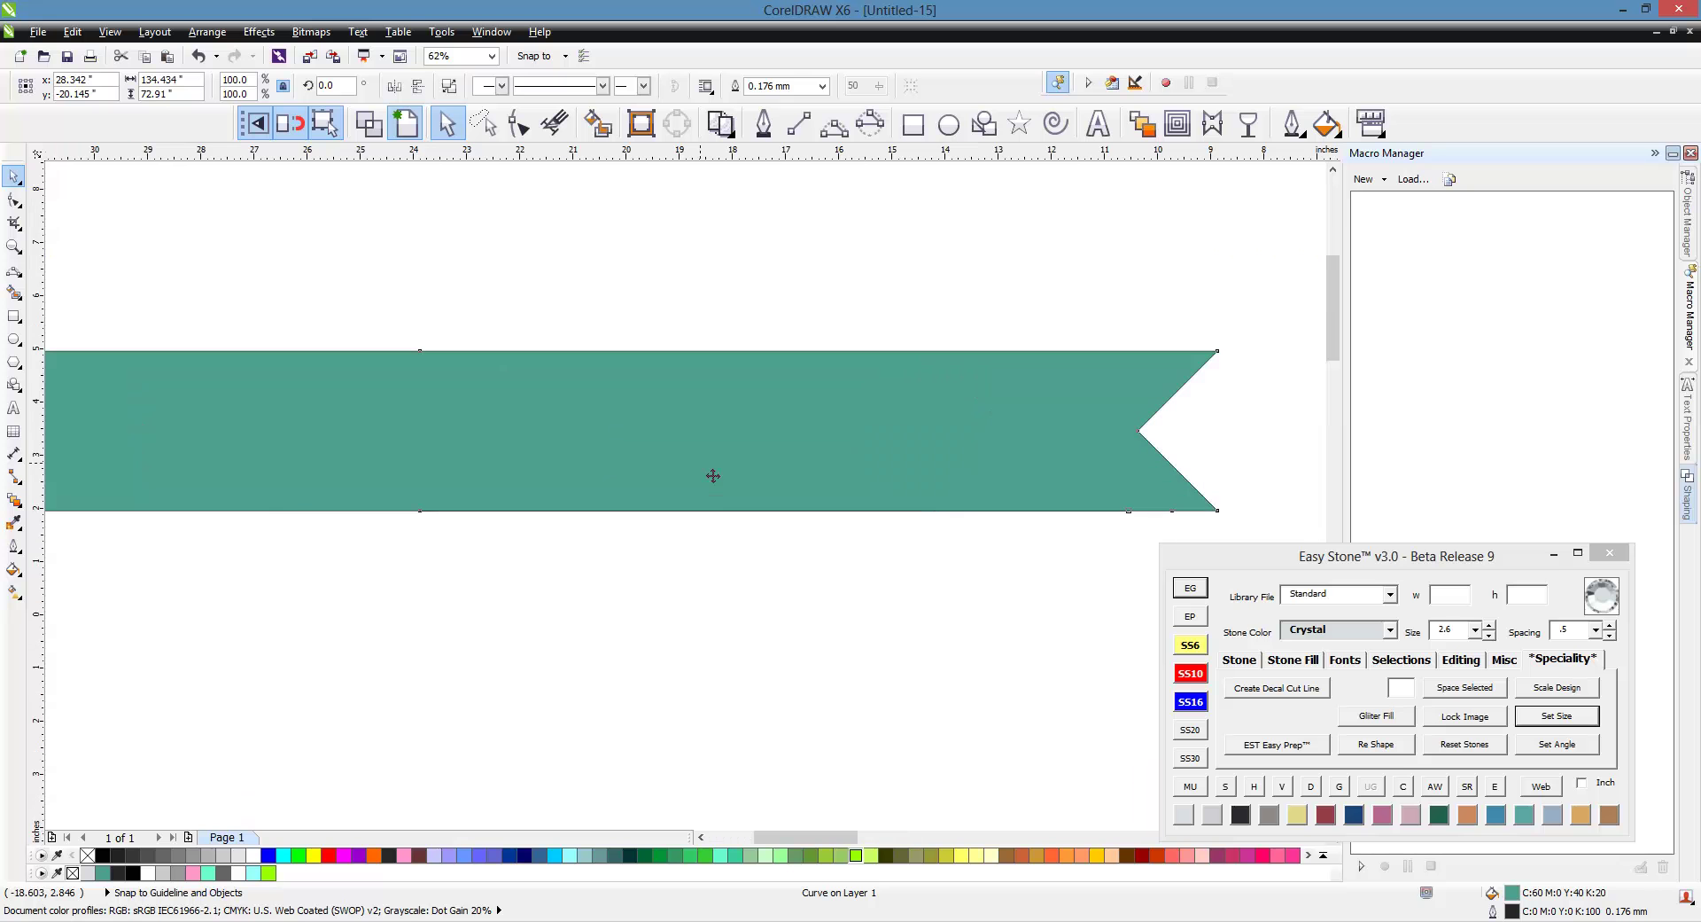
{"action": "key", "text": "ctrl+z"}
{"action": "scroll", "coordinate": [744, 479], "scroll_direction": "down", "scroll_amount": 1}
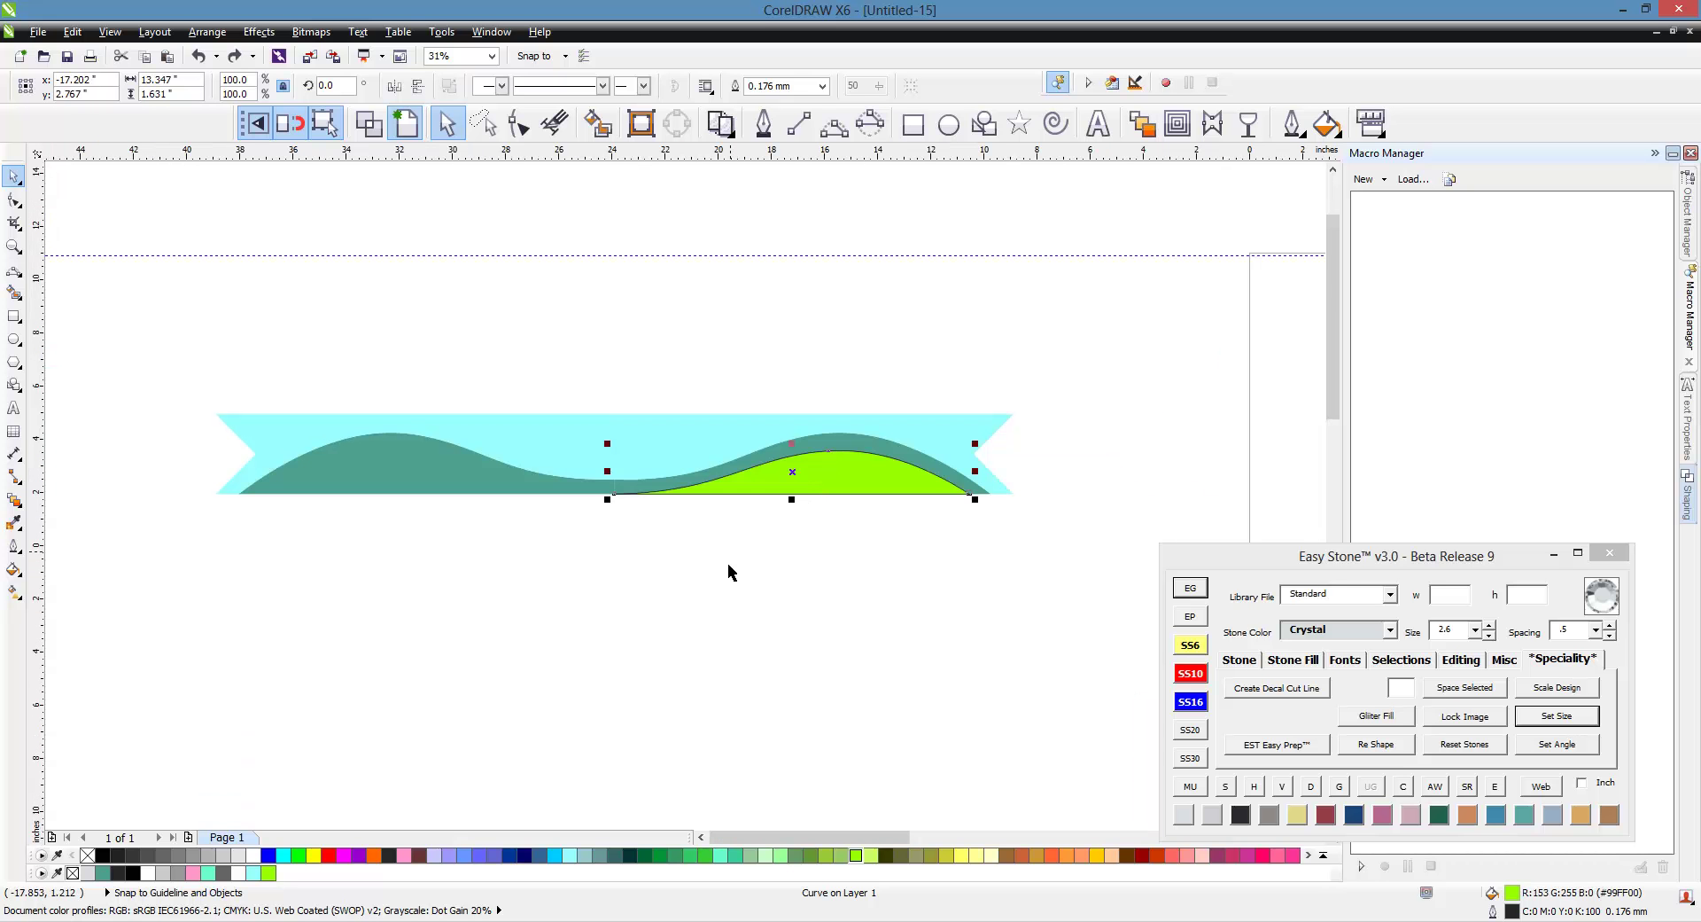
{"action": "right_click", "coordinate": [86, 854]}
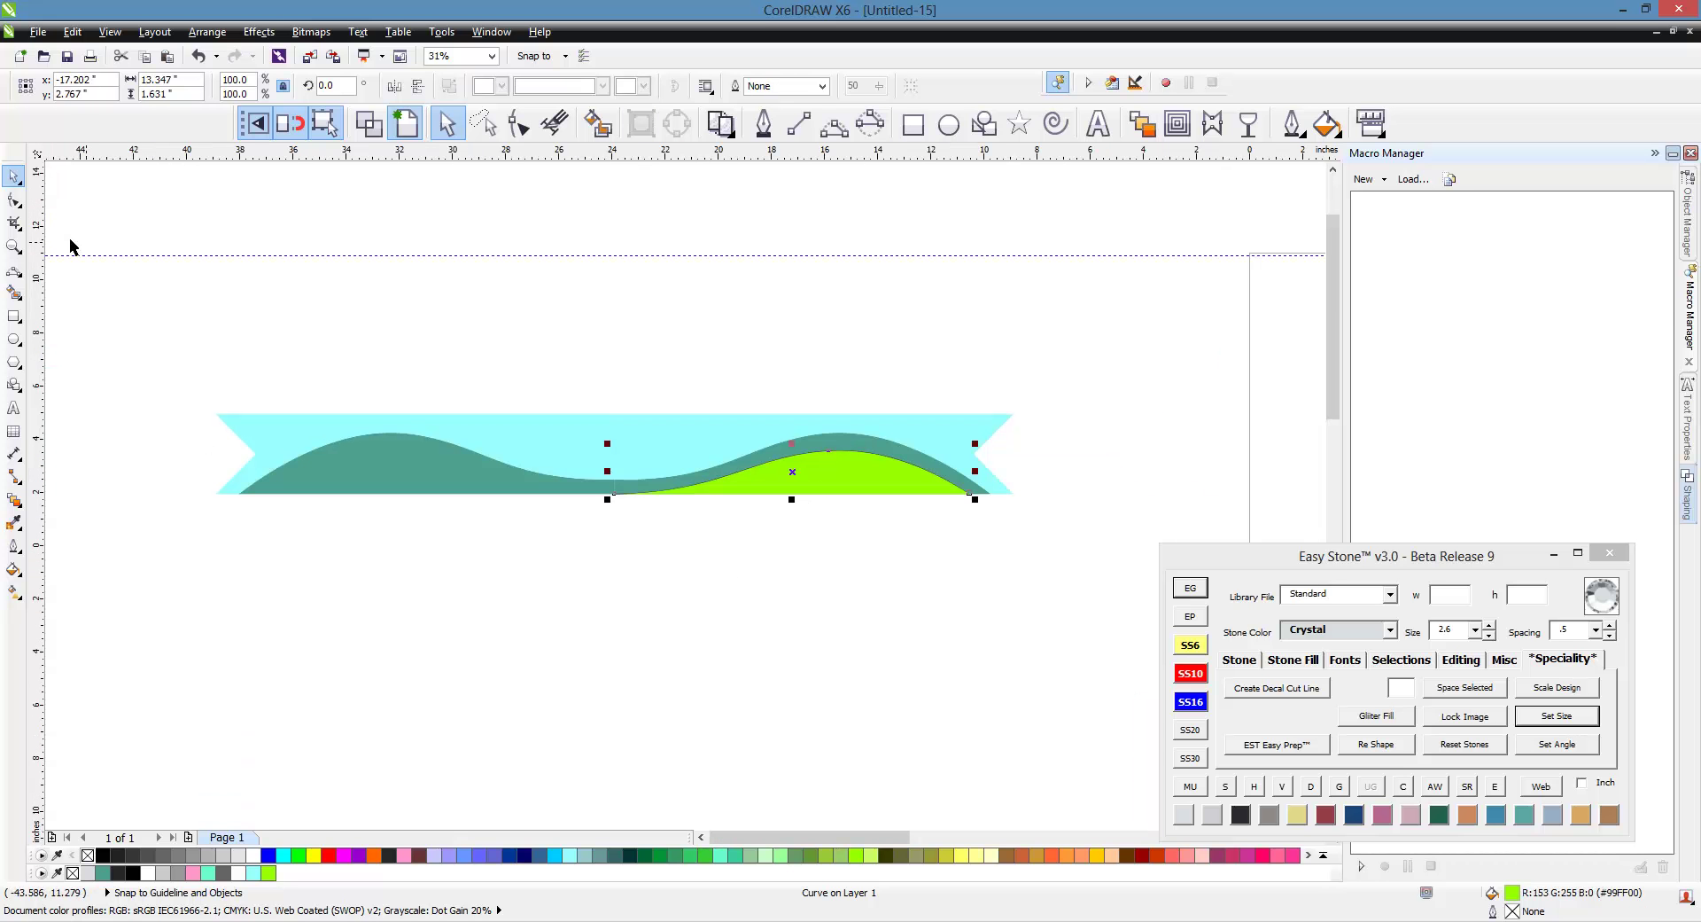
{"action": "left_click", "coordinate": [889, 531]}
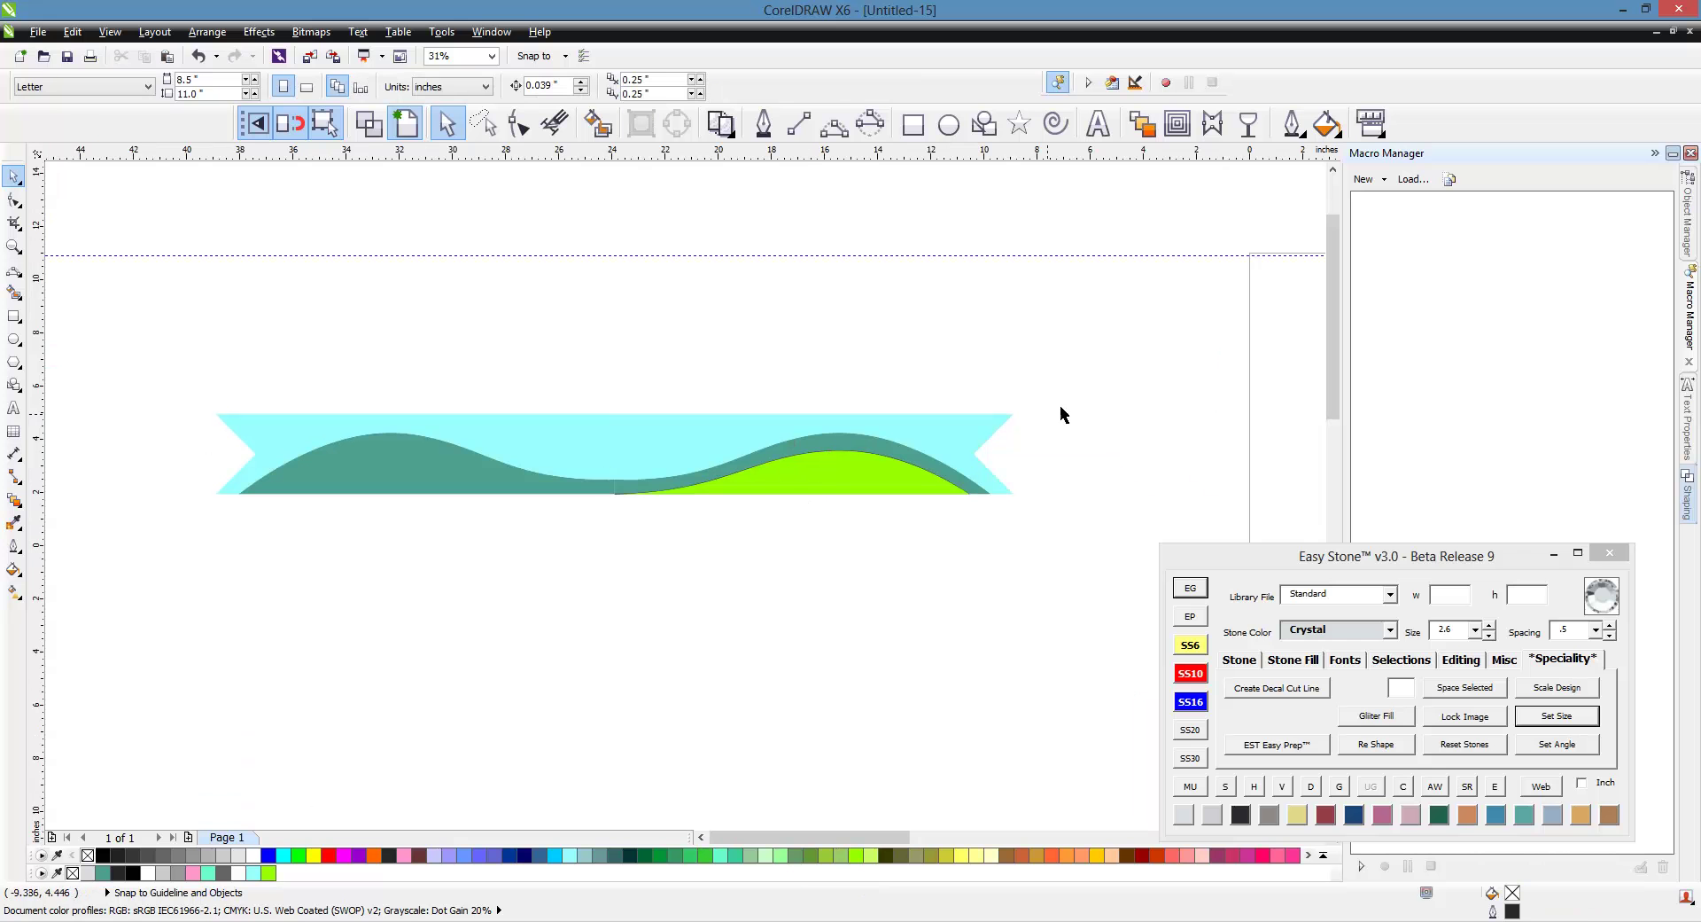
- Replace the strip's left half with a horizontally mirrored copy of the complete right half, including the lime wave
{"action": "left_click_drag", "start_coordinate": [171, 356], "coordinate": [635, 567]}
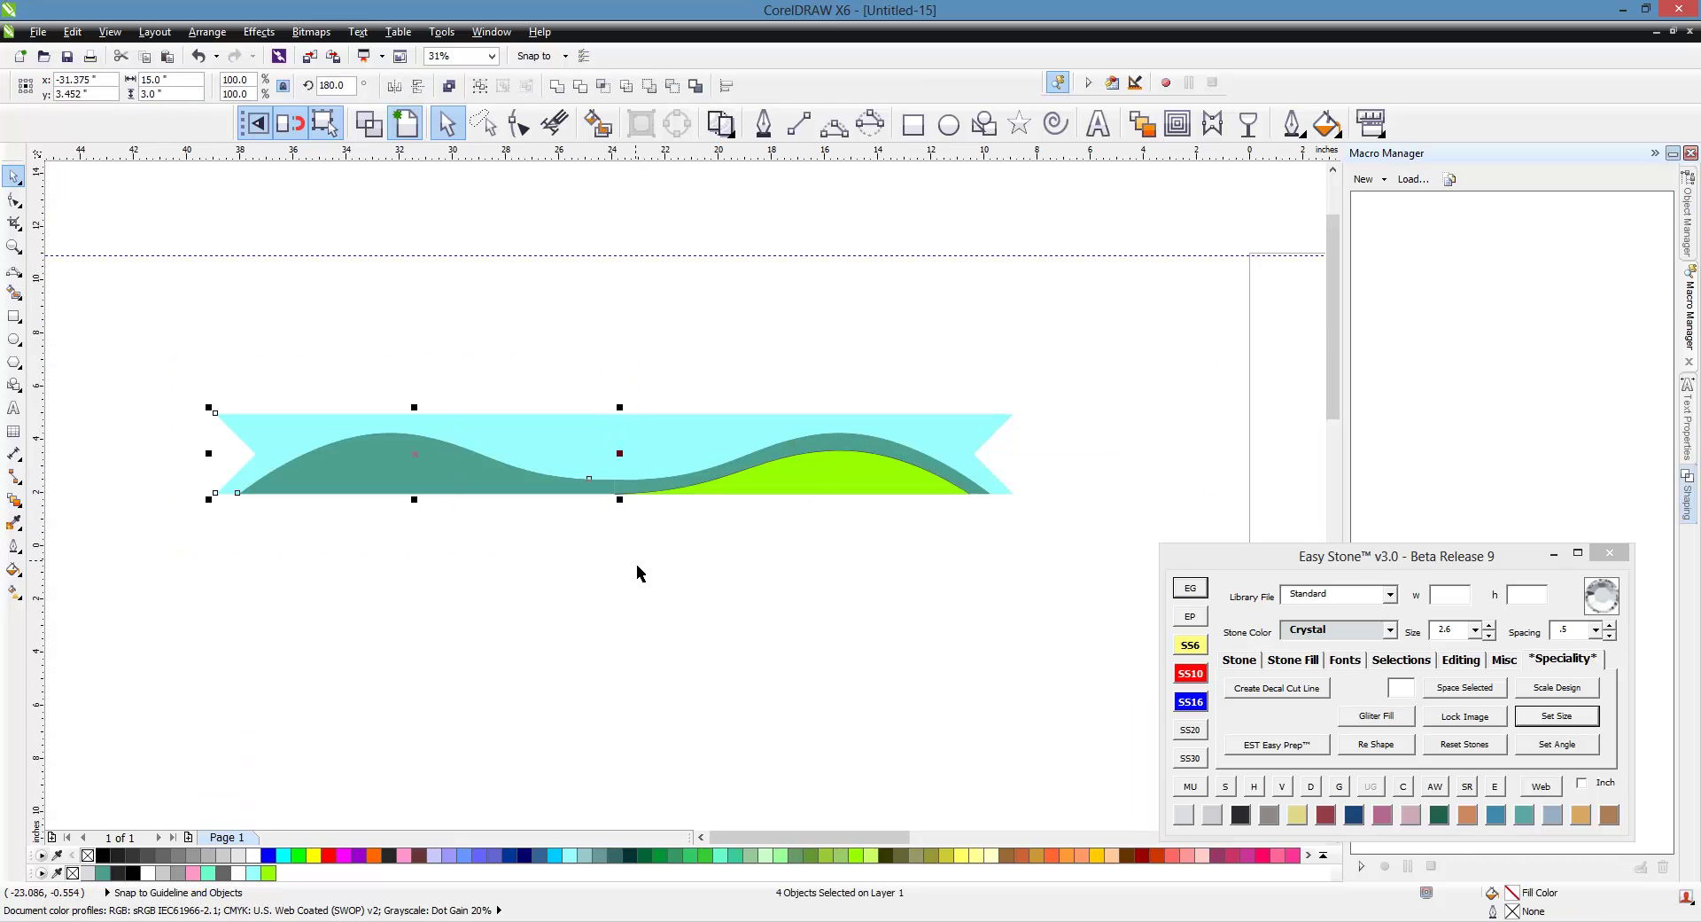
{"action": "key", "text": "Delete"}
{"action": "left_click_drag", "start_coordinate": [1157, 364], "coordinate": [600, 549]}
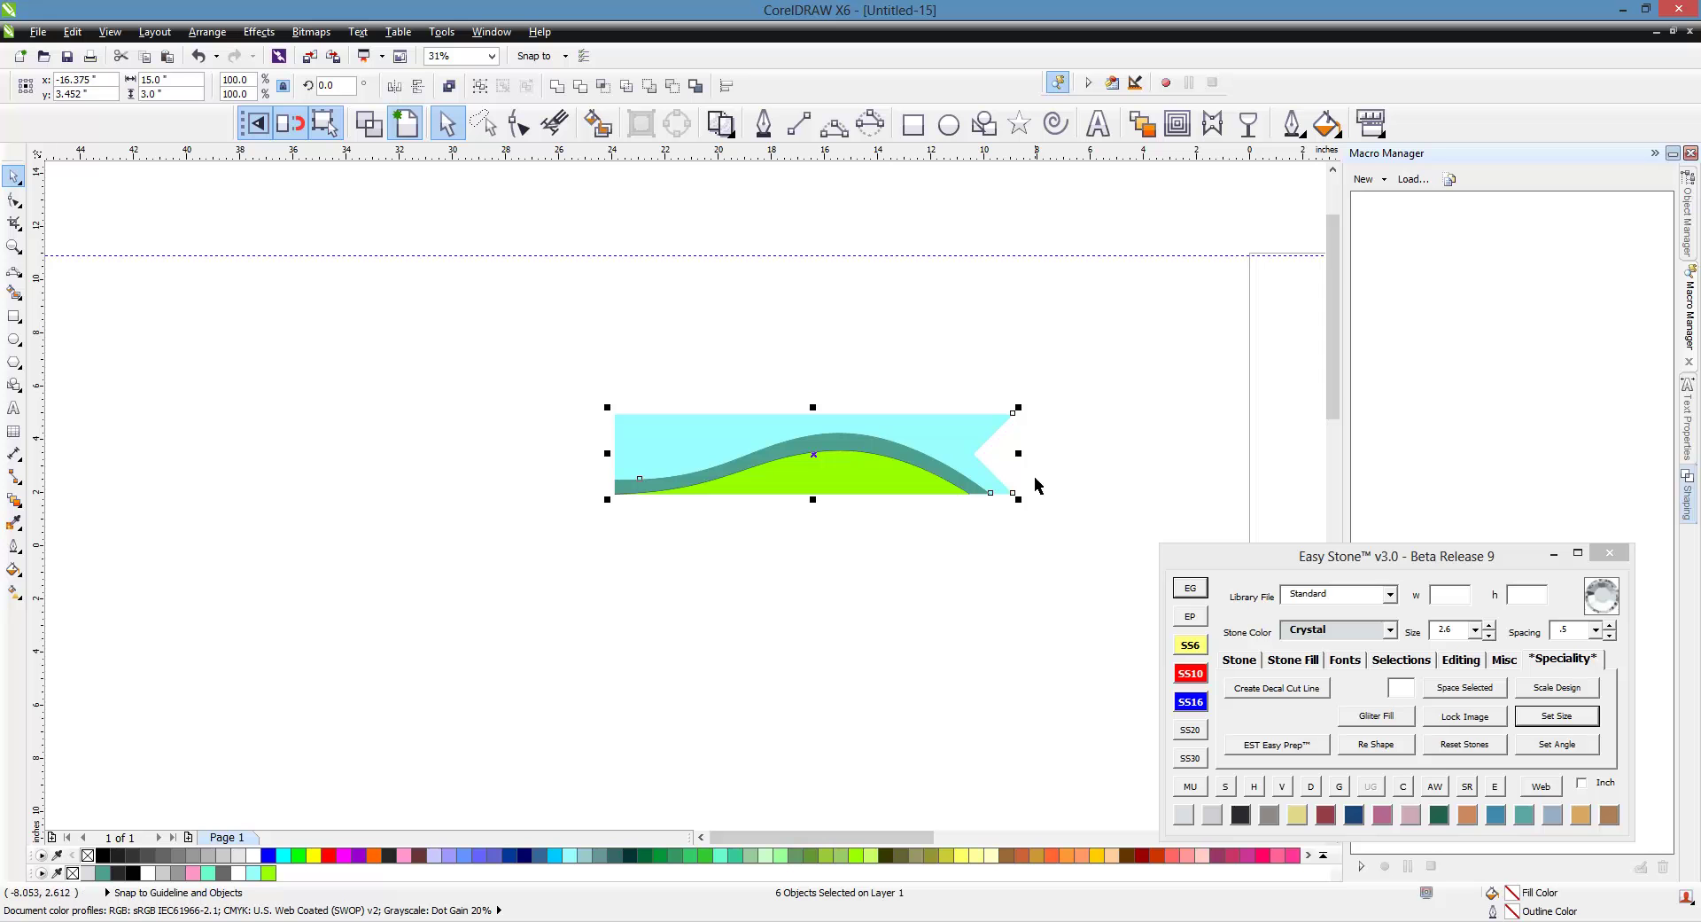
{"action": "left_click_drag", "start_coordinate": [1030, 467], "coordinate": [326, 560]}
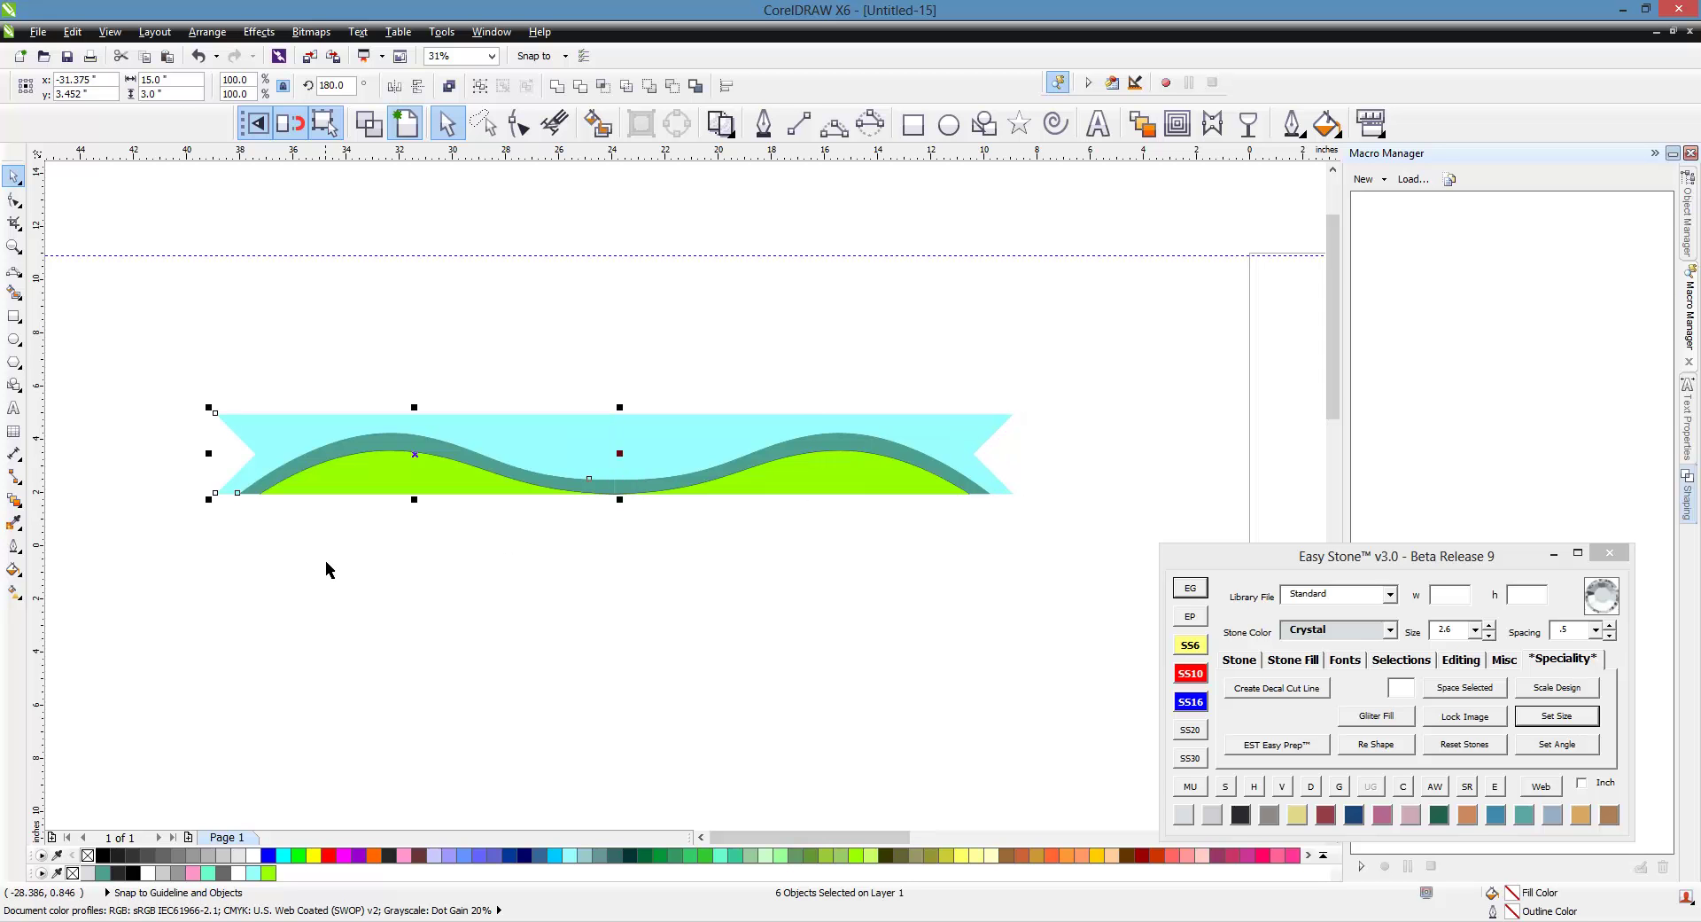
{"action": "left_click", "coordinate": [317, 595]}
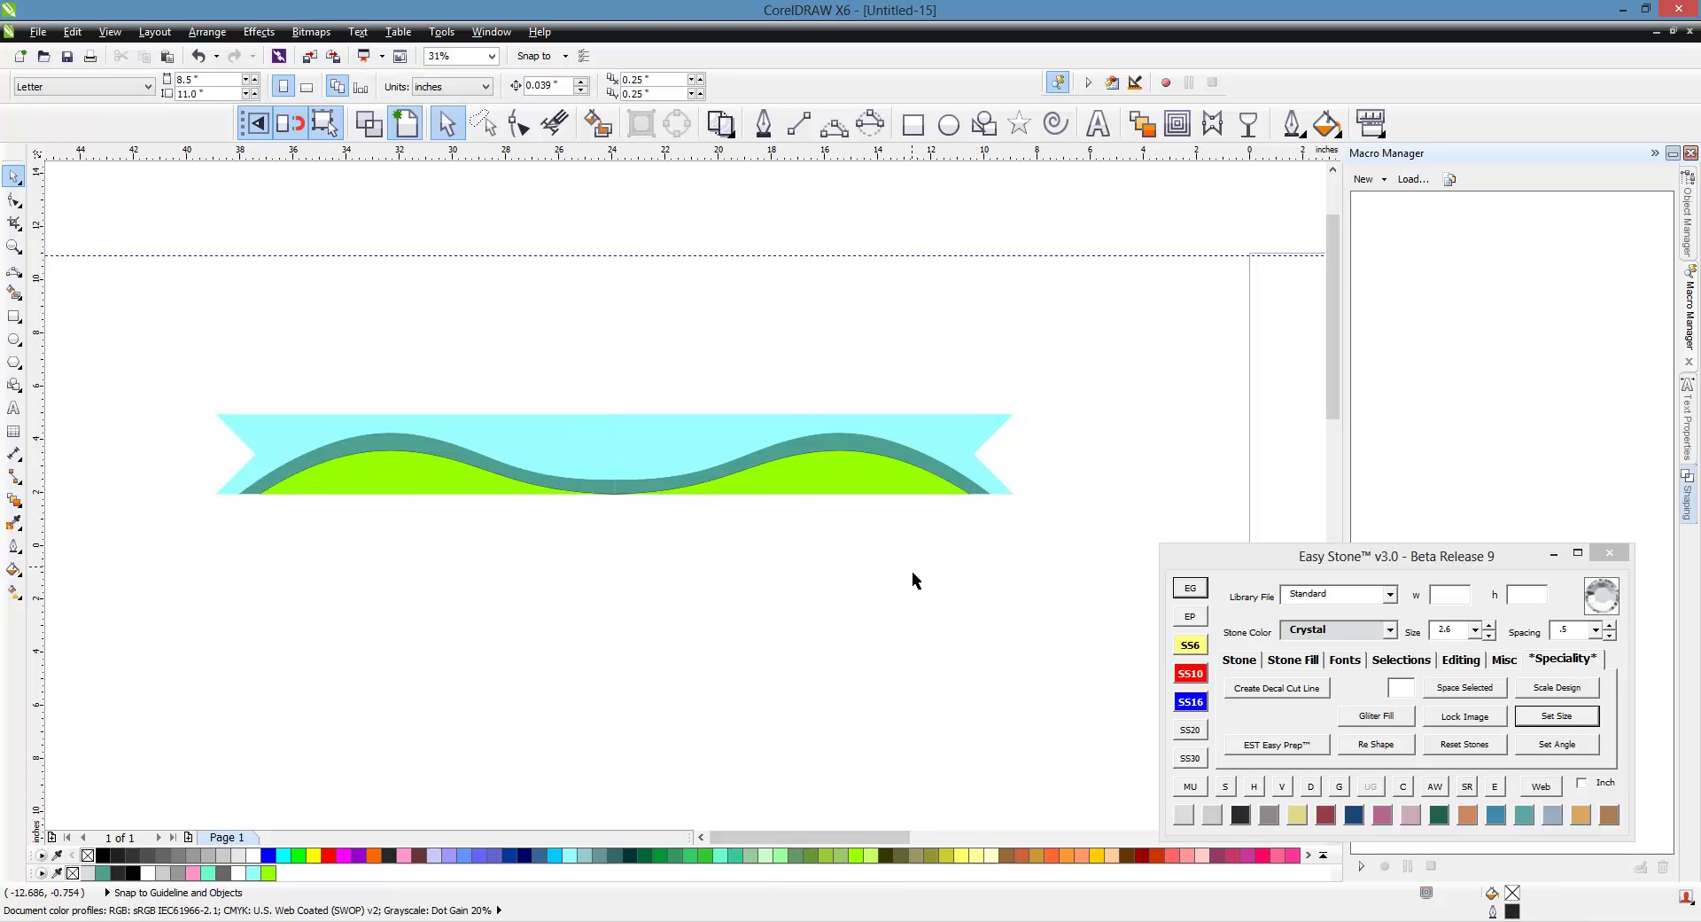
{"action": "left_click", "coordinate": [960, 494]}
{"action": "left_click_drag", "start_coordinate": [960, 494], "coordinate": [955, 700]}
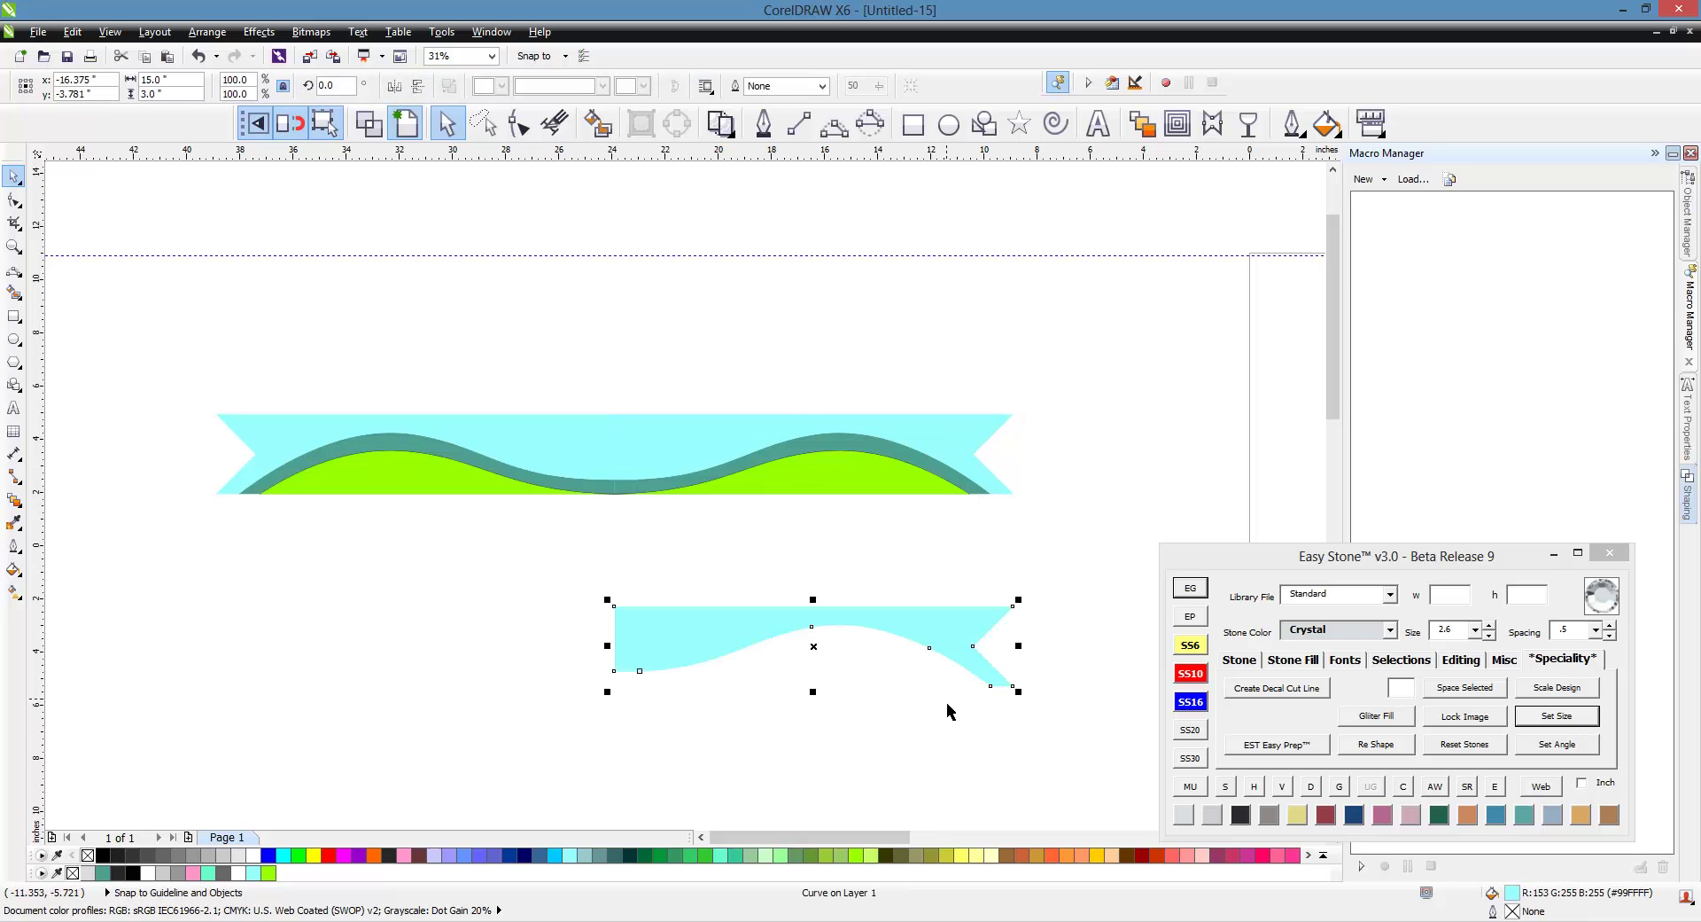
{"action": "key", "text": "ctrl+z"}
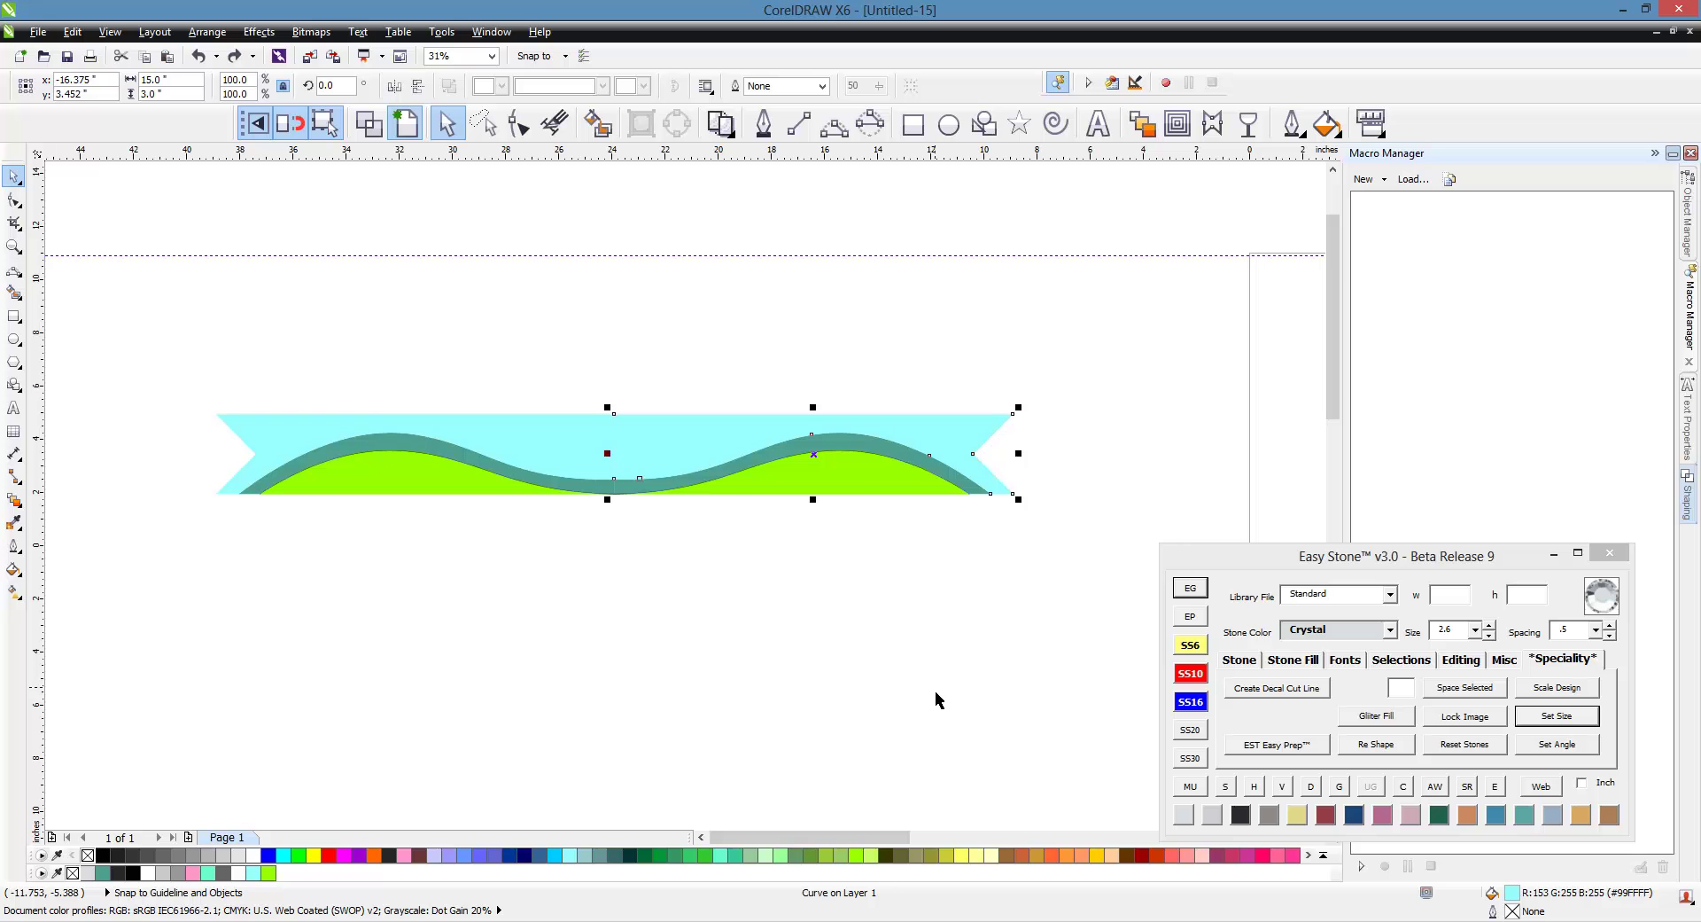
- Place the right half's full notched outline shape below the finished strip and fill it grey (#B3B3B3)
{"action": "left_click_drag", "start_coordinate": [1141, 338], "coordinate": [540, 595]}
{"action": "left_click_drag", "start_coordinate": [858, 483], "coordinate": [858, 764]}
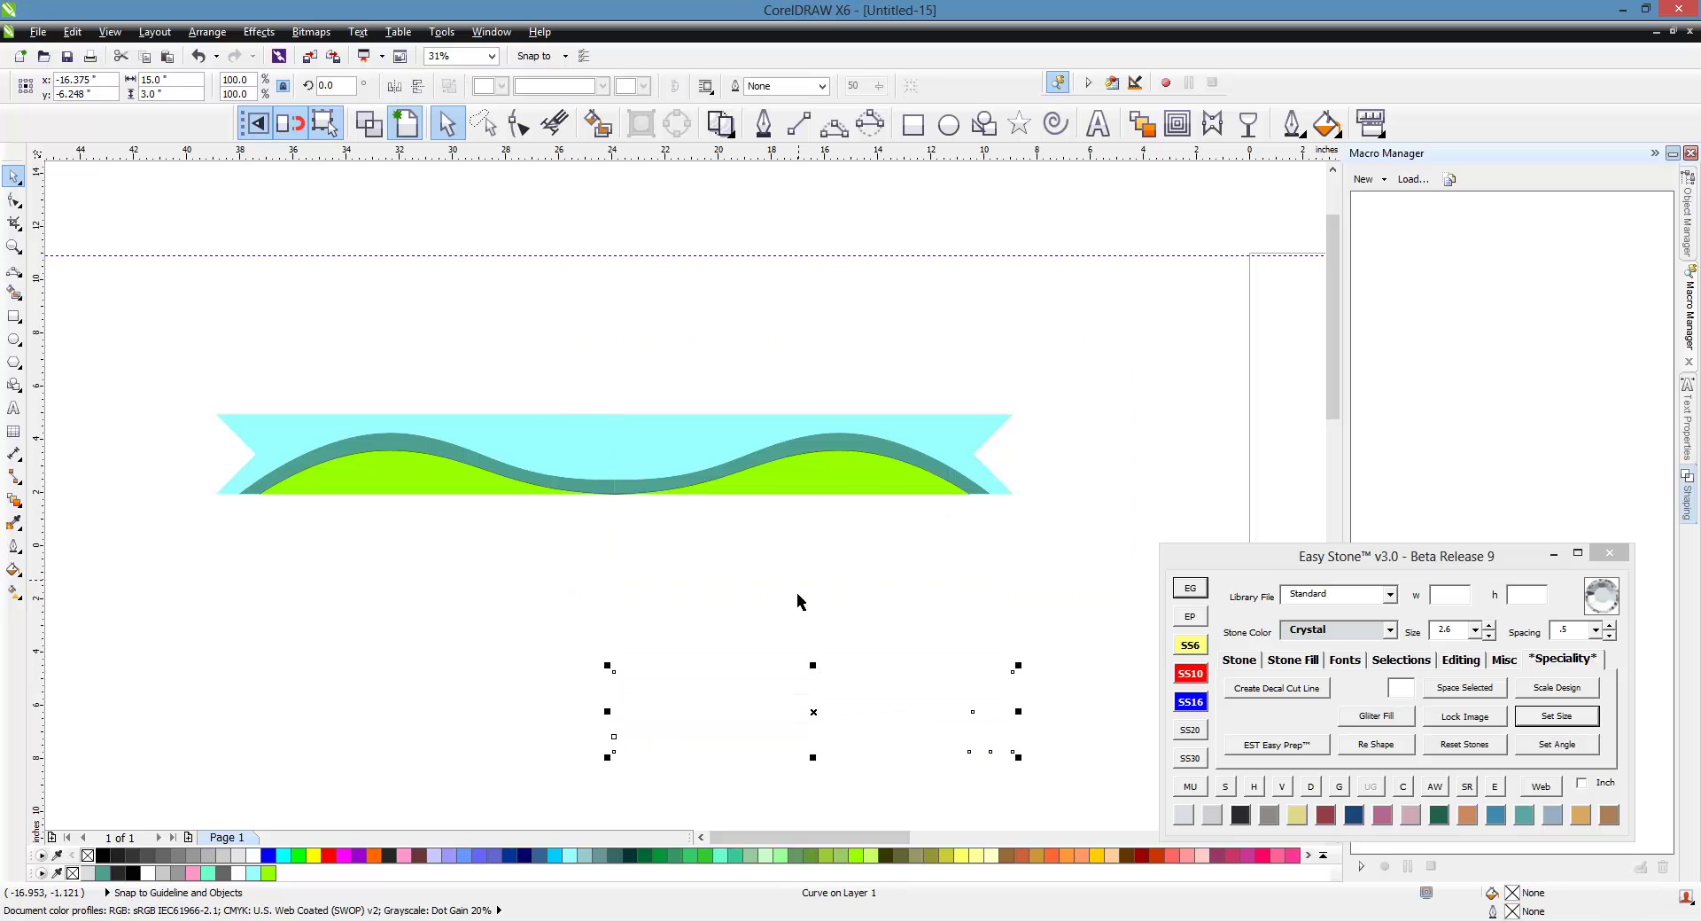
{"action": "left_click", "coordinate": [207, 854]}
{"action": "left_click", "coordinate": [440, 717]}
{"action": "scroll", "coordinate": [640, 606], "scroll_direction": "down", "scroll_amount": 1}
{"action": "scroll", "coordinate": [731, 645], "scroll_direction": "up", "scroll_amount": 1}
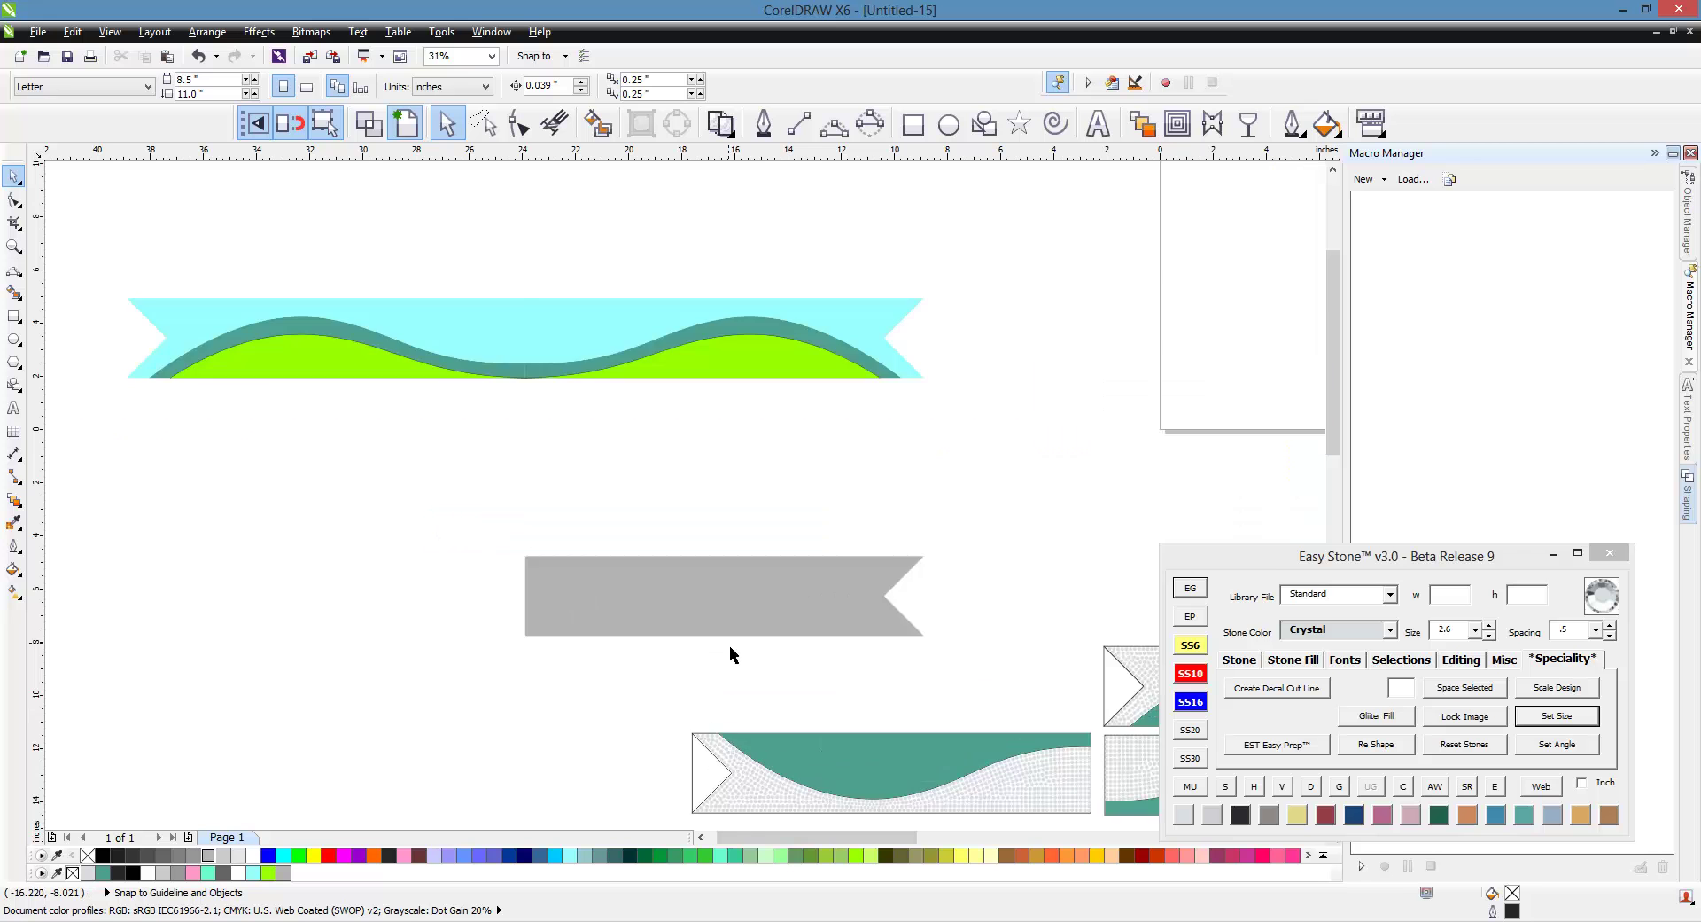
- Draw a three-segment wave curve about 14.9 inches wide across the grey shape, from its lower notch tip over a crest to its left edge
{"action": "scroll", "coordinate": [773, 633], "scroll_direction": "up", "scroll_amount": 1}
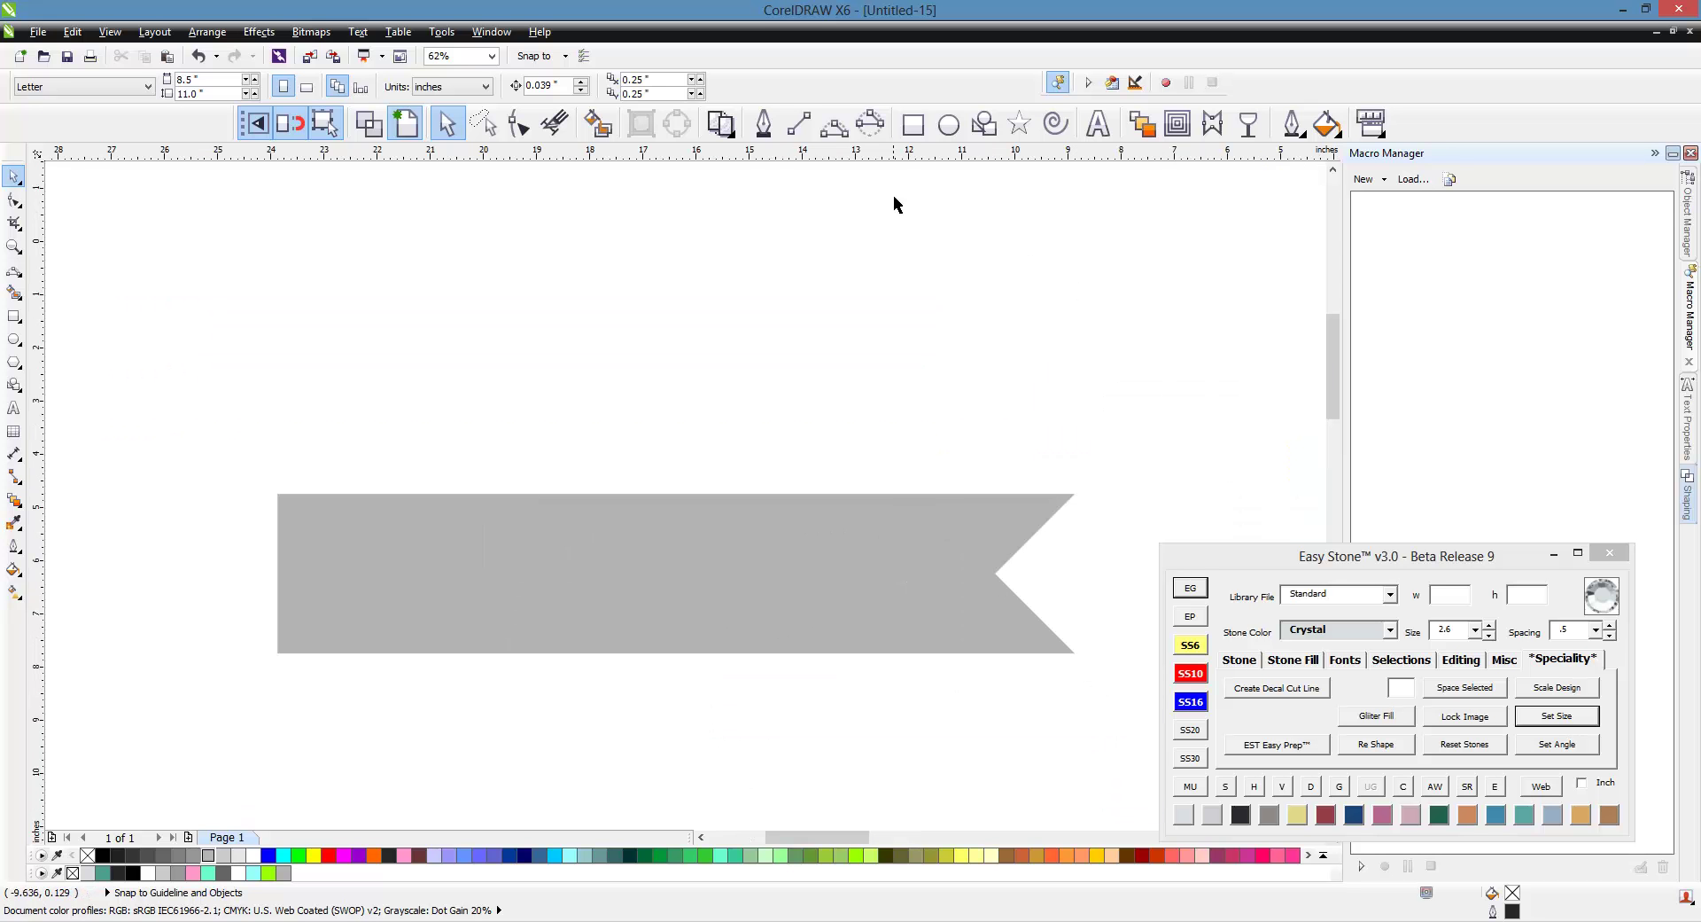
{"action": "left_click", "coordinate": [833, 131]}
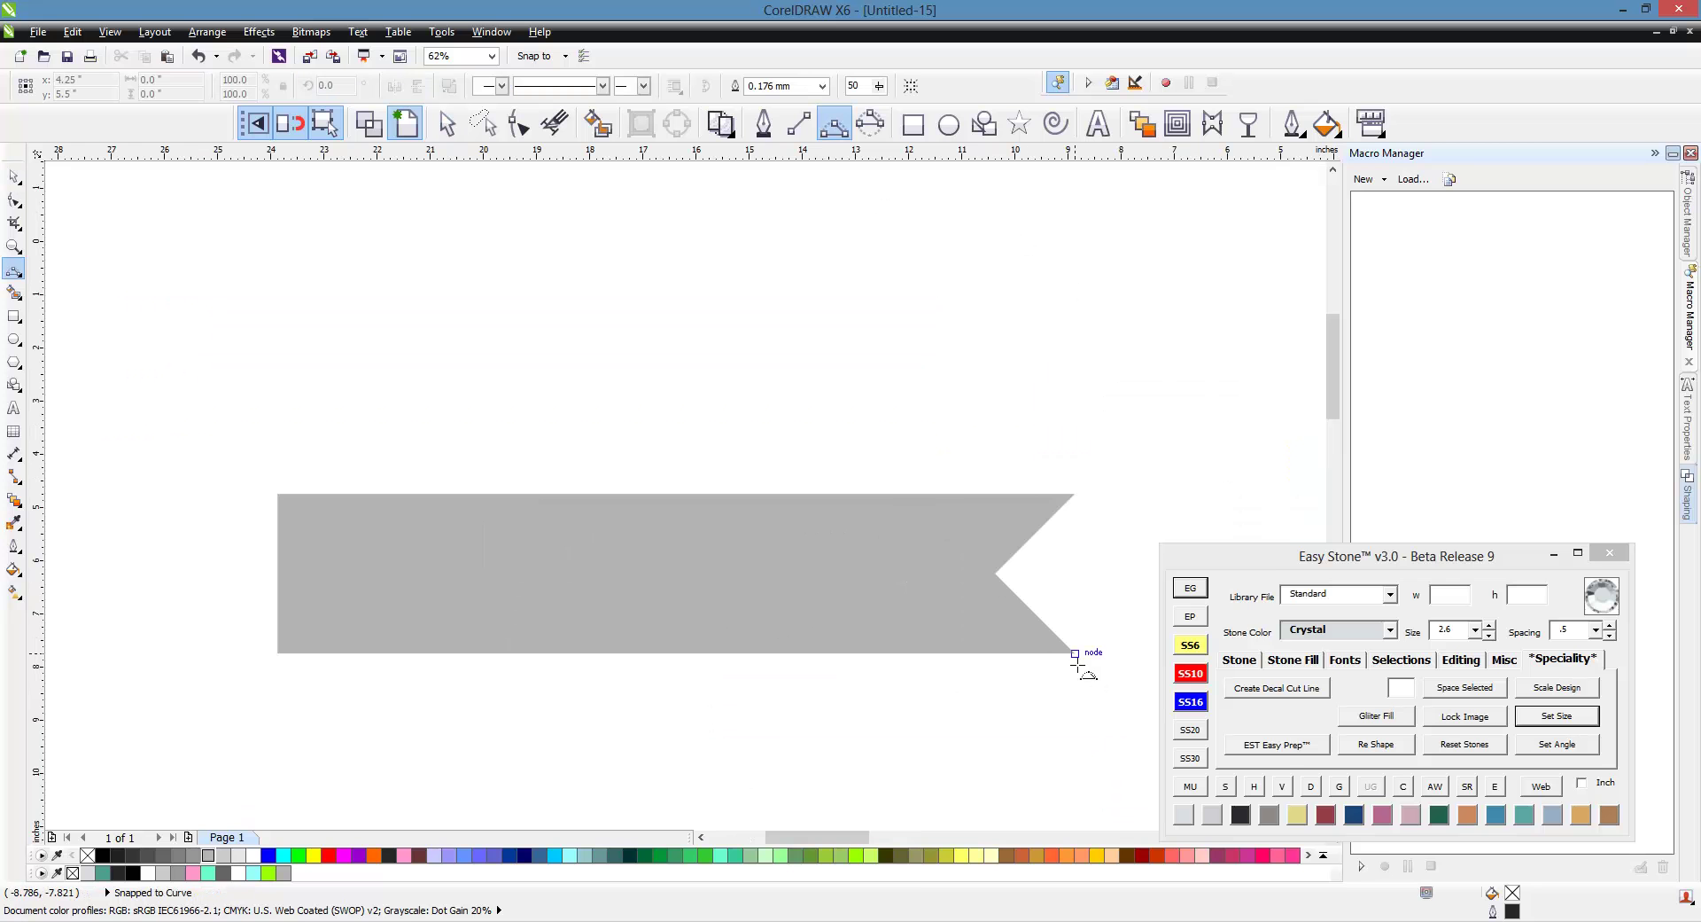
{"action": "left_click_drag", "start_coordinate": [1046, 635], "coordinate": [865, 542]}
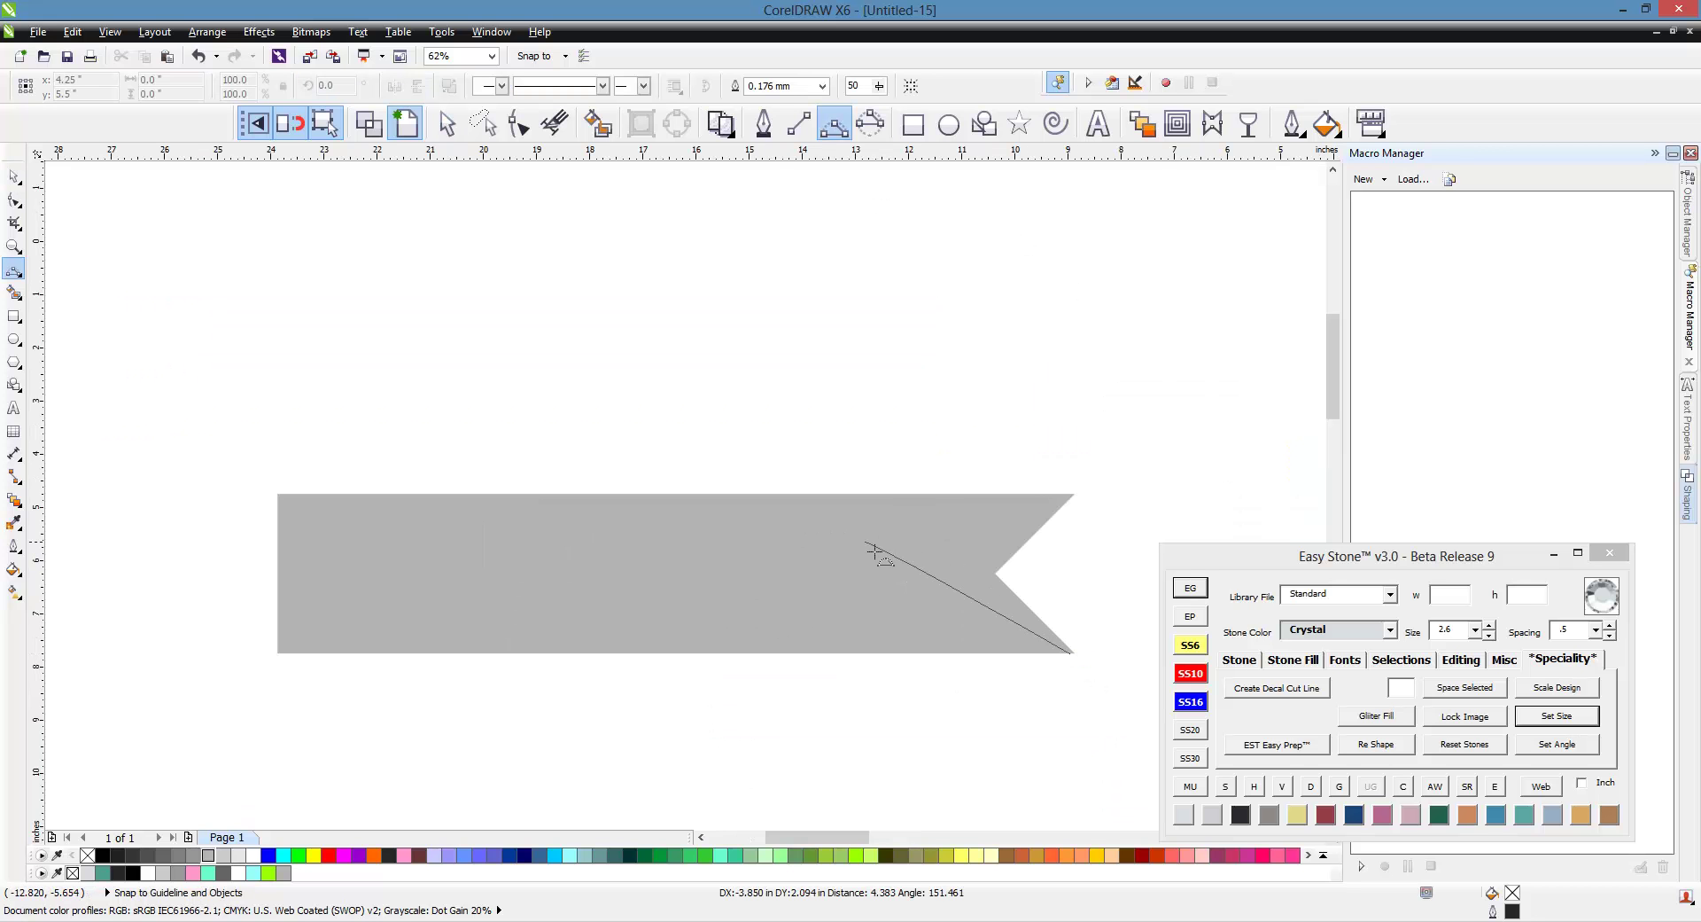
{"action": "left_click", "coordinate": [980, 581]}
{"action": "left_click_drag", "start_coordinate": [864, 542], "coordinate": [292, 638]}
{"action": "left_click", "coordinate": [759, 562]}
{"action": "left_click", "coordinate": [585, 620]}
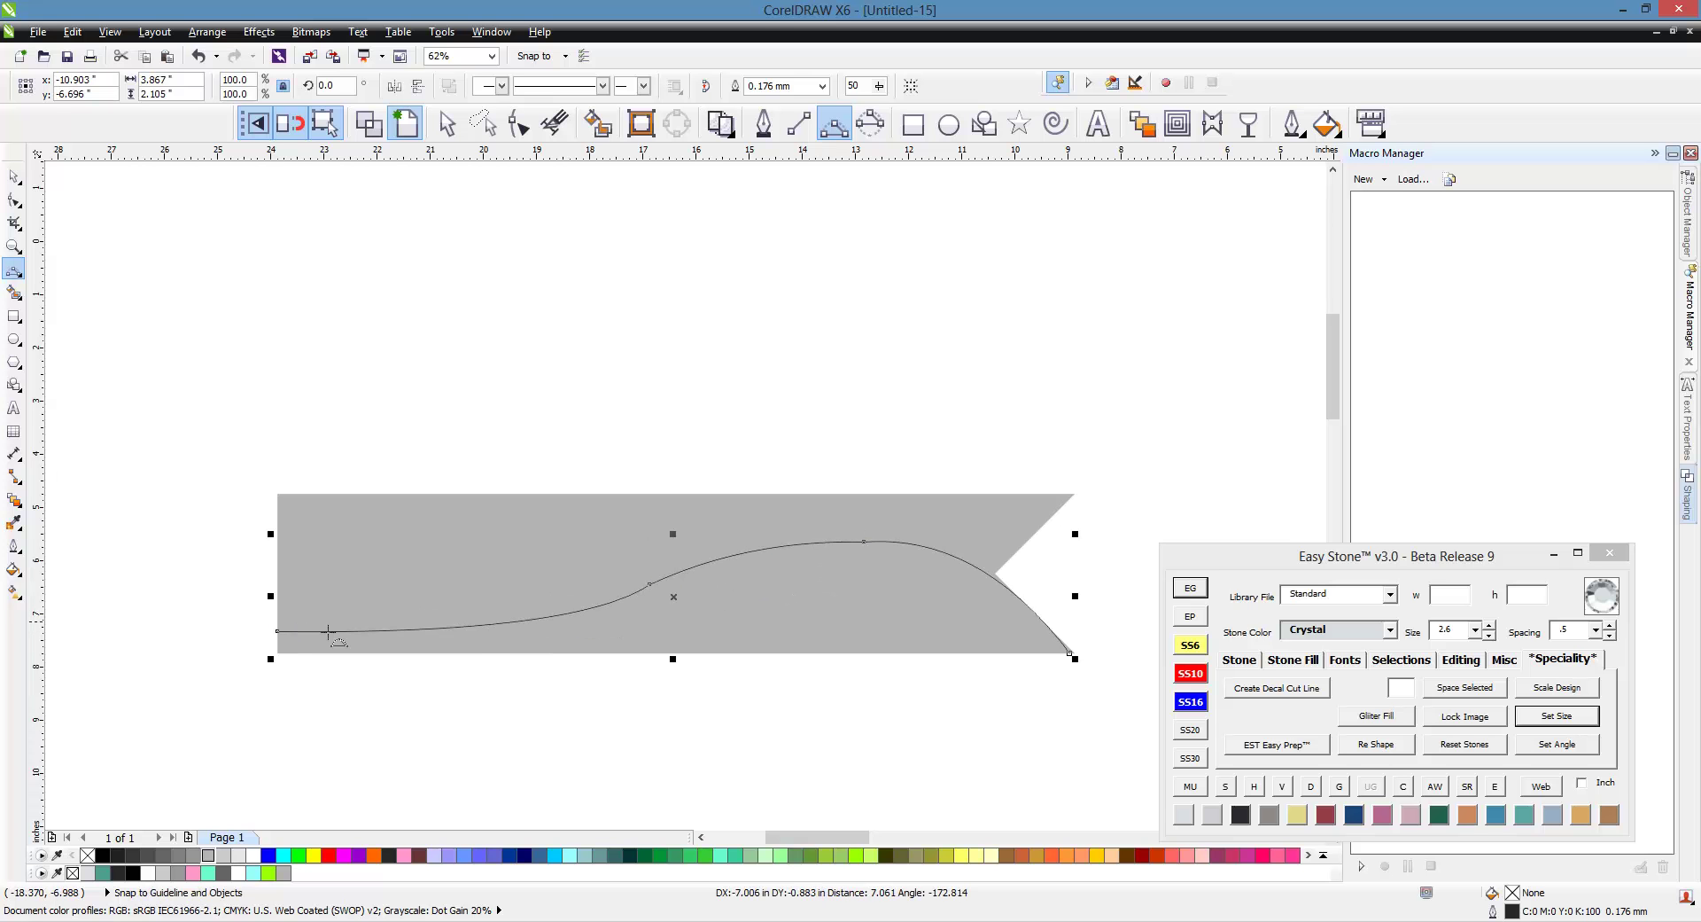
- Convert the wave curve's middle node to smooth and delete its crest node to even out the hump
{"action": "left_click", "coordinate": [518, 124]}
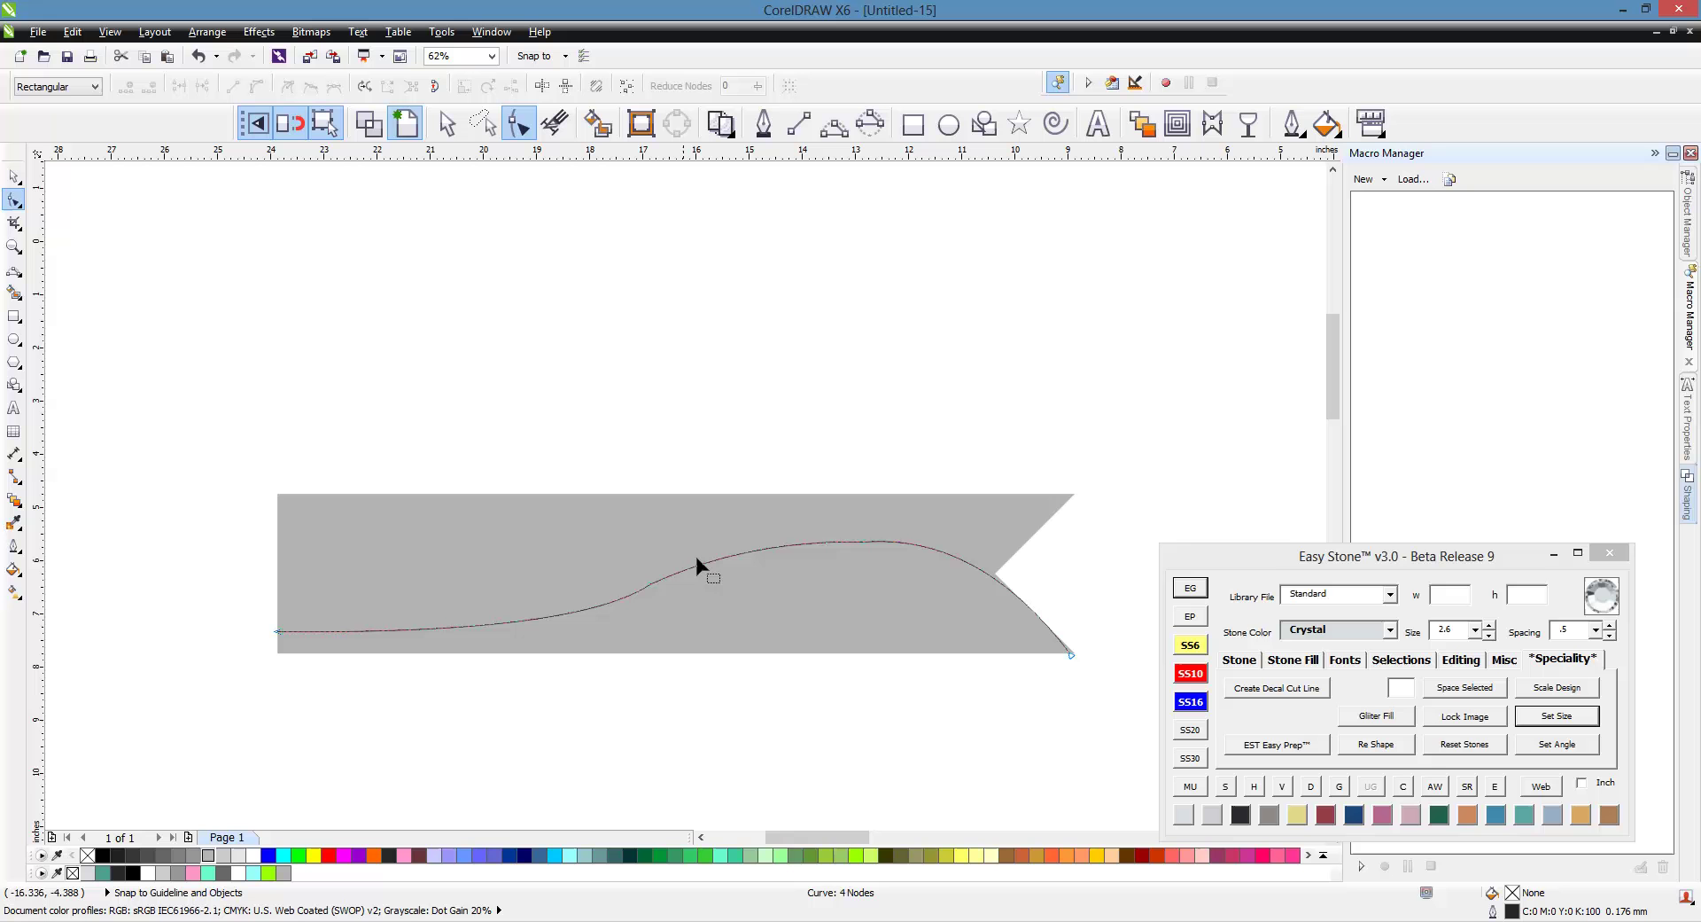
{"action": "right_click", "coordinate": [649, 589]}
{"action": "left_click", "coordinate": [739, 714]}
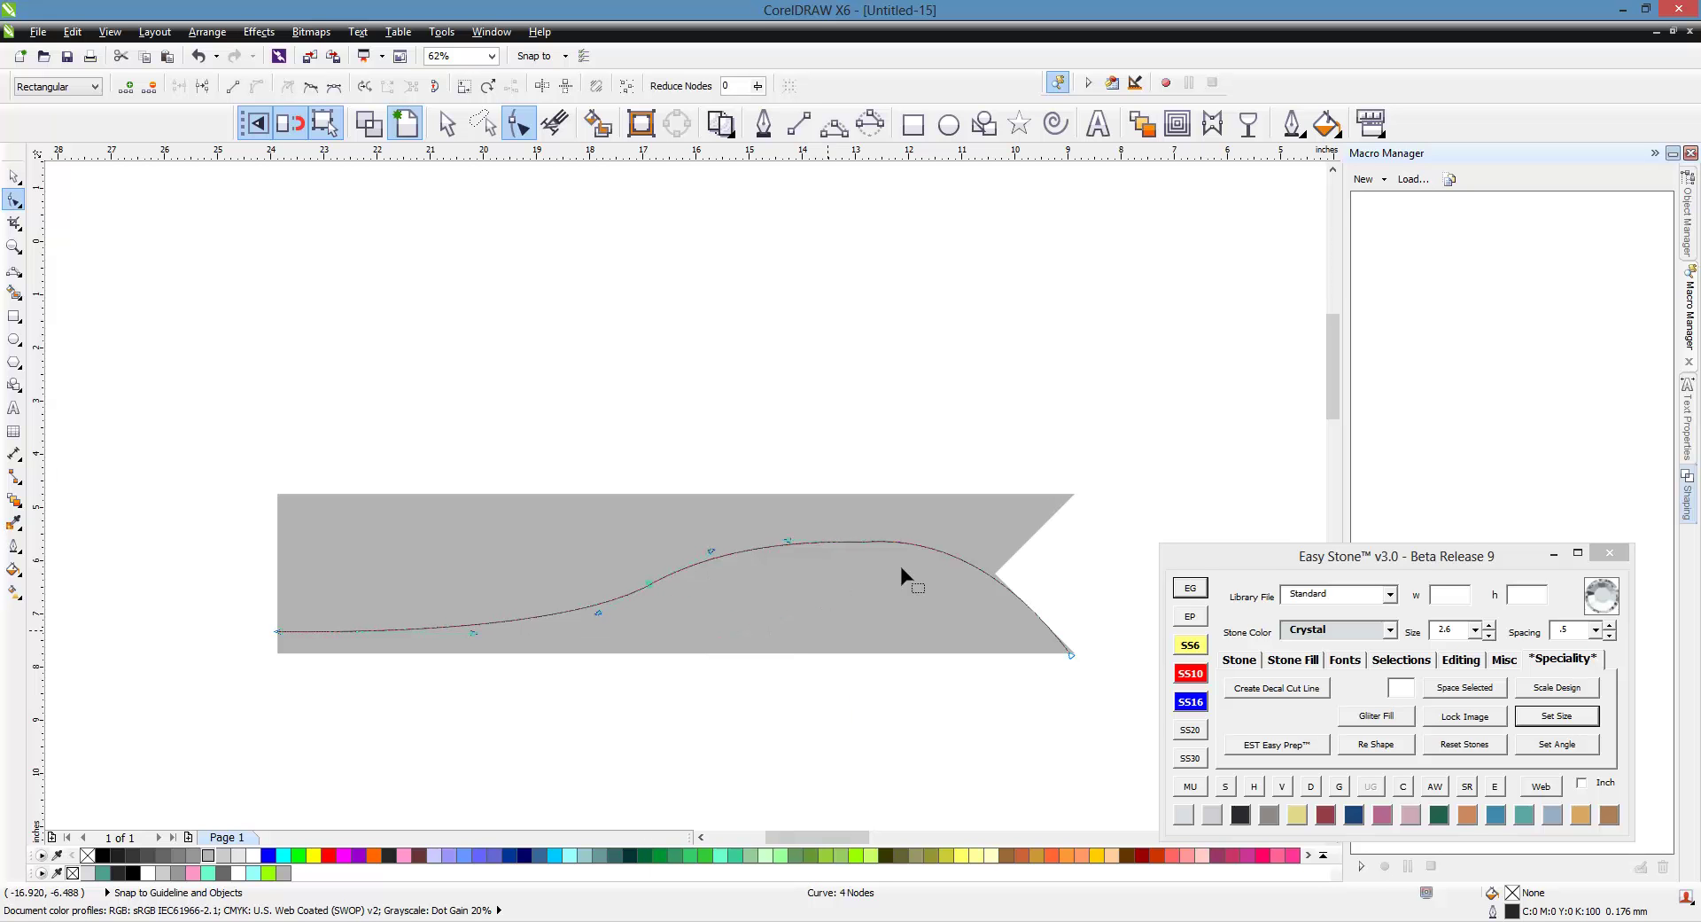
{"action": "left_click", "coordinate": [865, 544]}
{"action": "key", "text": "Delete"}
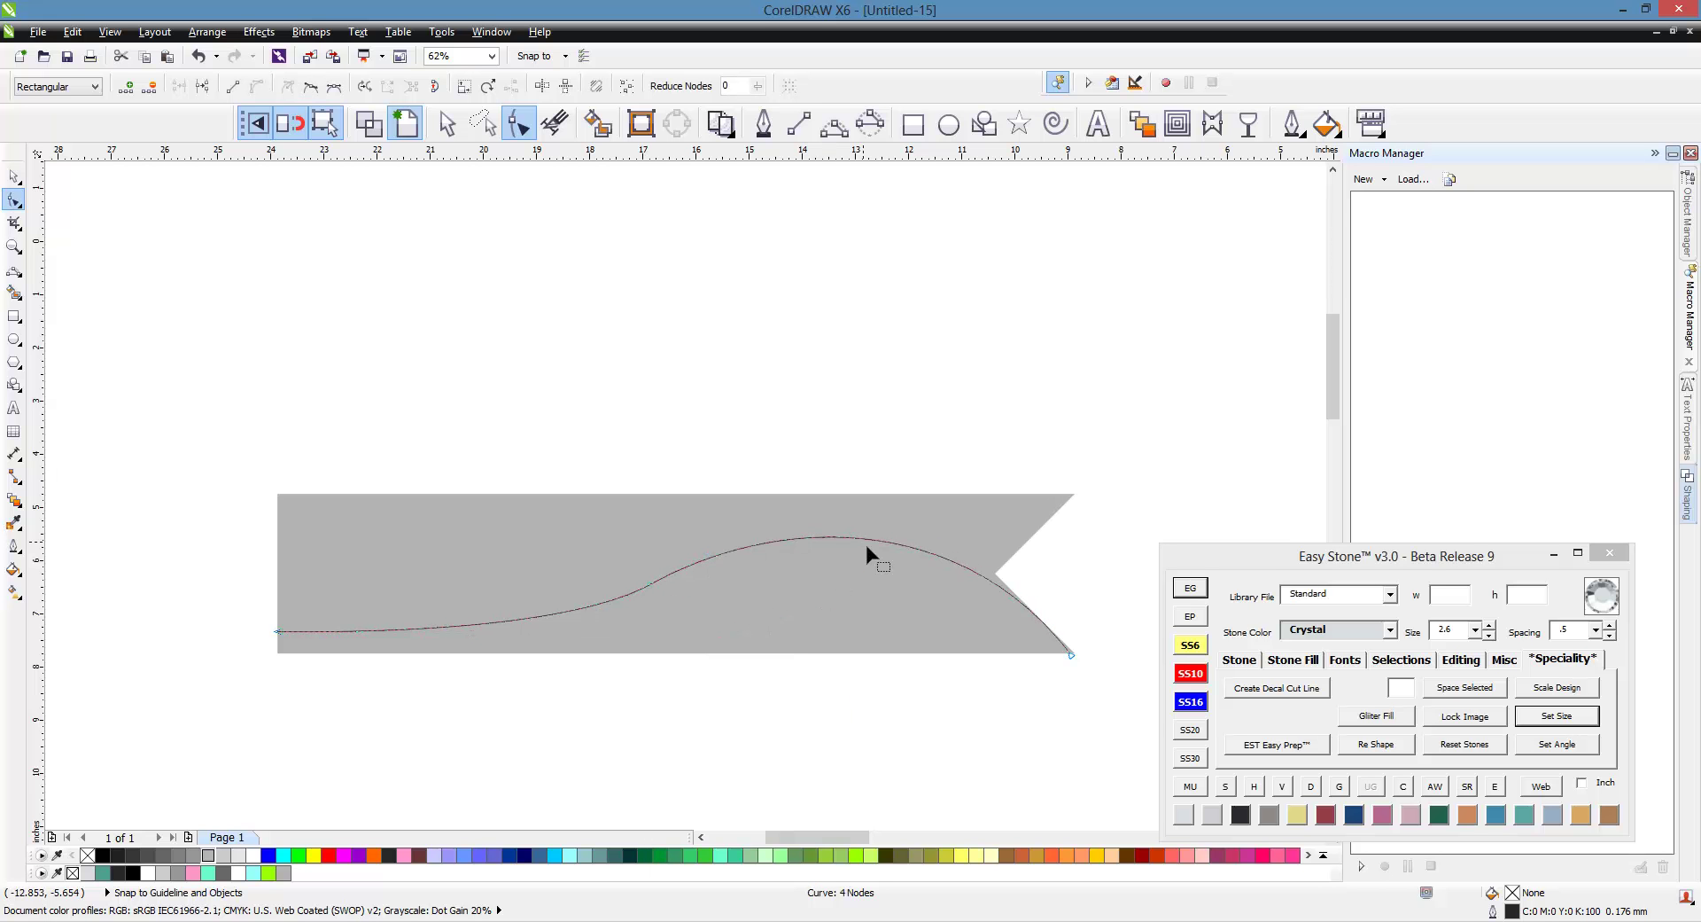
- Make a vertically mirrored copy of the wave curve, ending at the grey shape's upper notch tip
{"action": "left_click", "coordinate": [14, 177]}
{"action": "left_click_drag", "start_coordinate": [689, 675], "coordinate": [1086, 509]}
{"action": "left_click", "coordinate": [1150, 503]}
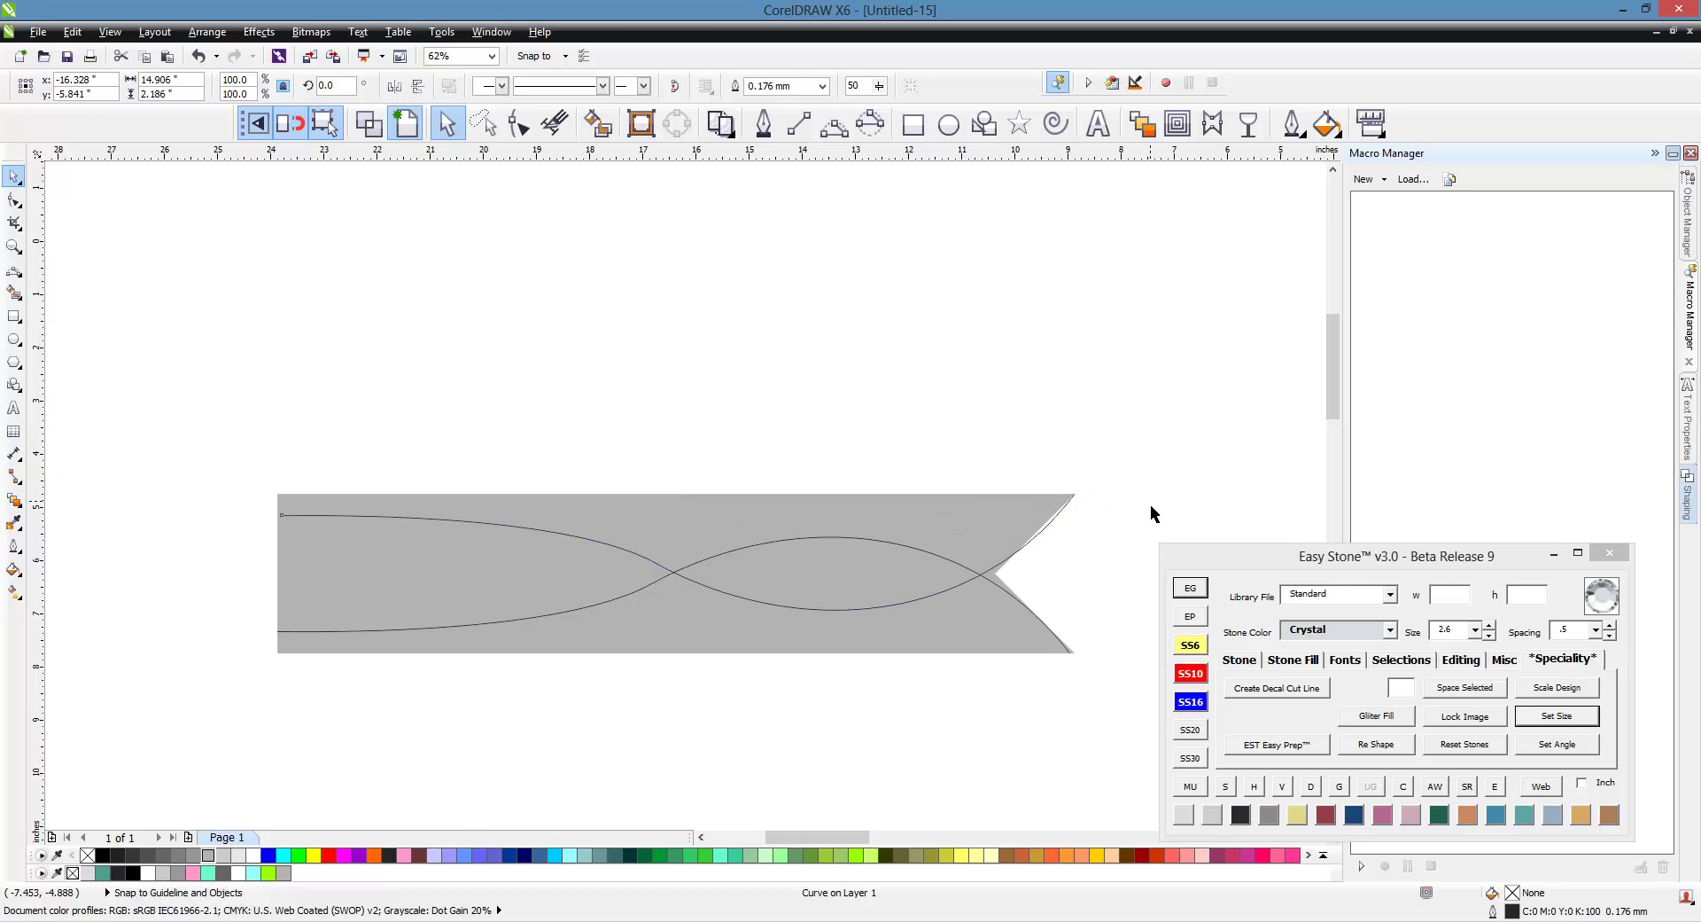
- Move the original wave curve so its lower right end snaps to the grey shape's lower notch tip
{"action": "scroll", "coordinate": [796, 493], "scroll_direction": "up", "scroll_amount": 2}
{"action": "scroll", "coordinate": [789, 502], "scroll_direction": "down", "scroll_amount": 2}
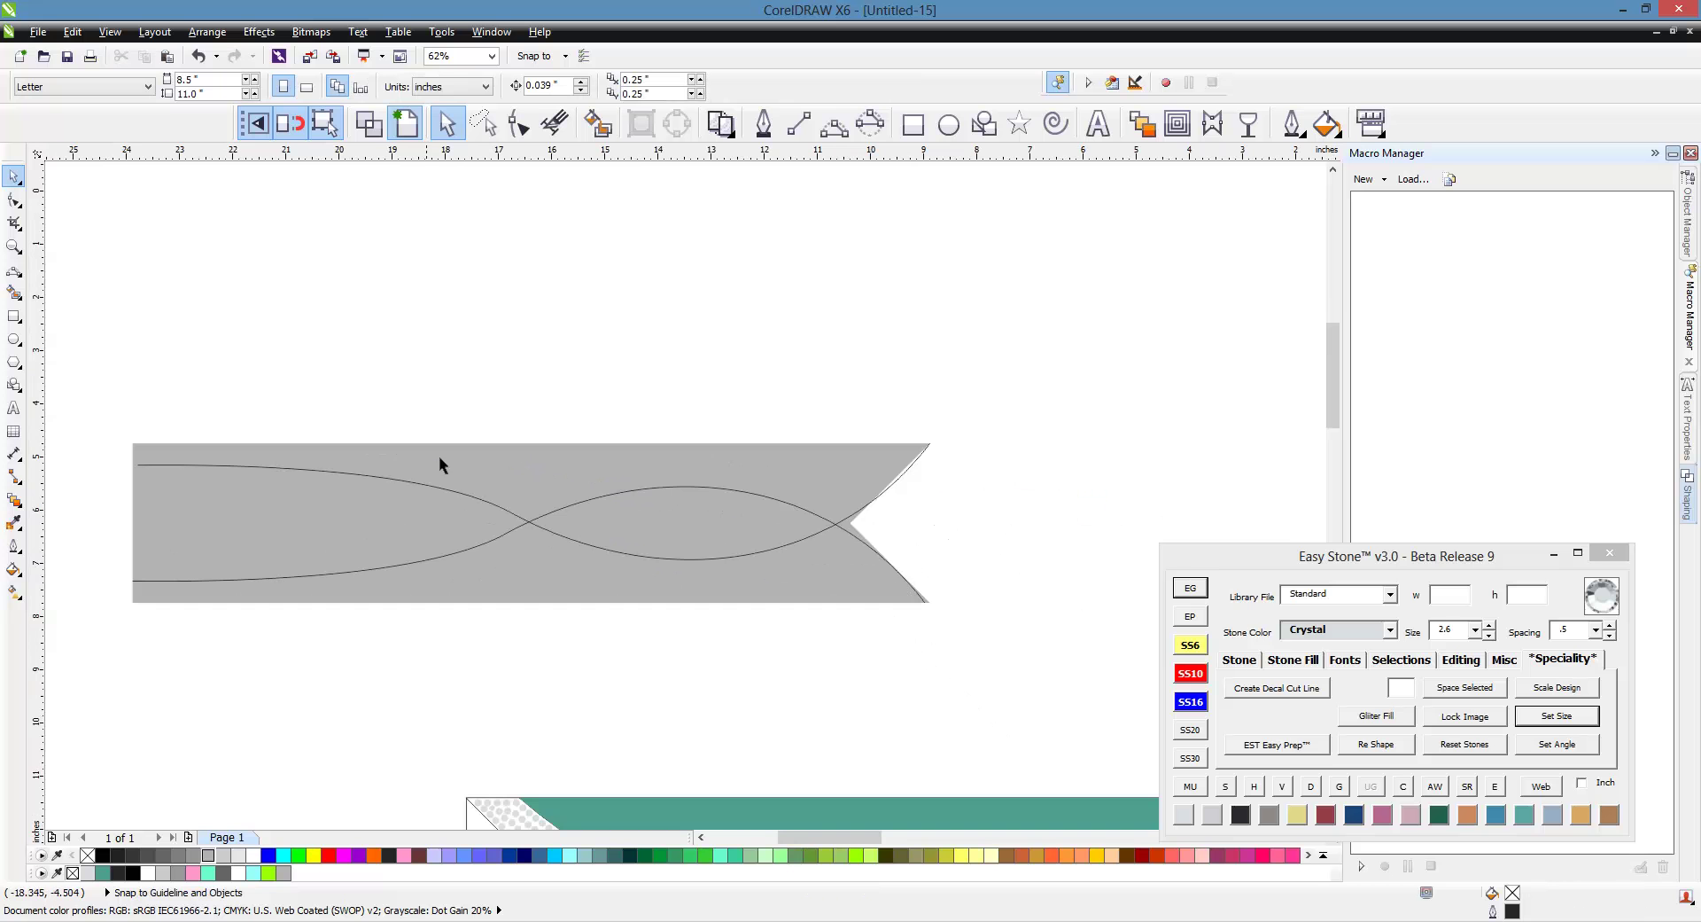
{"action": "scroll", "coordinate": [889, 526], "scroll_direction": "up", "scroll_amount": 2}
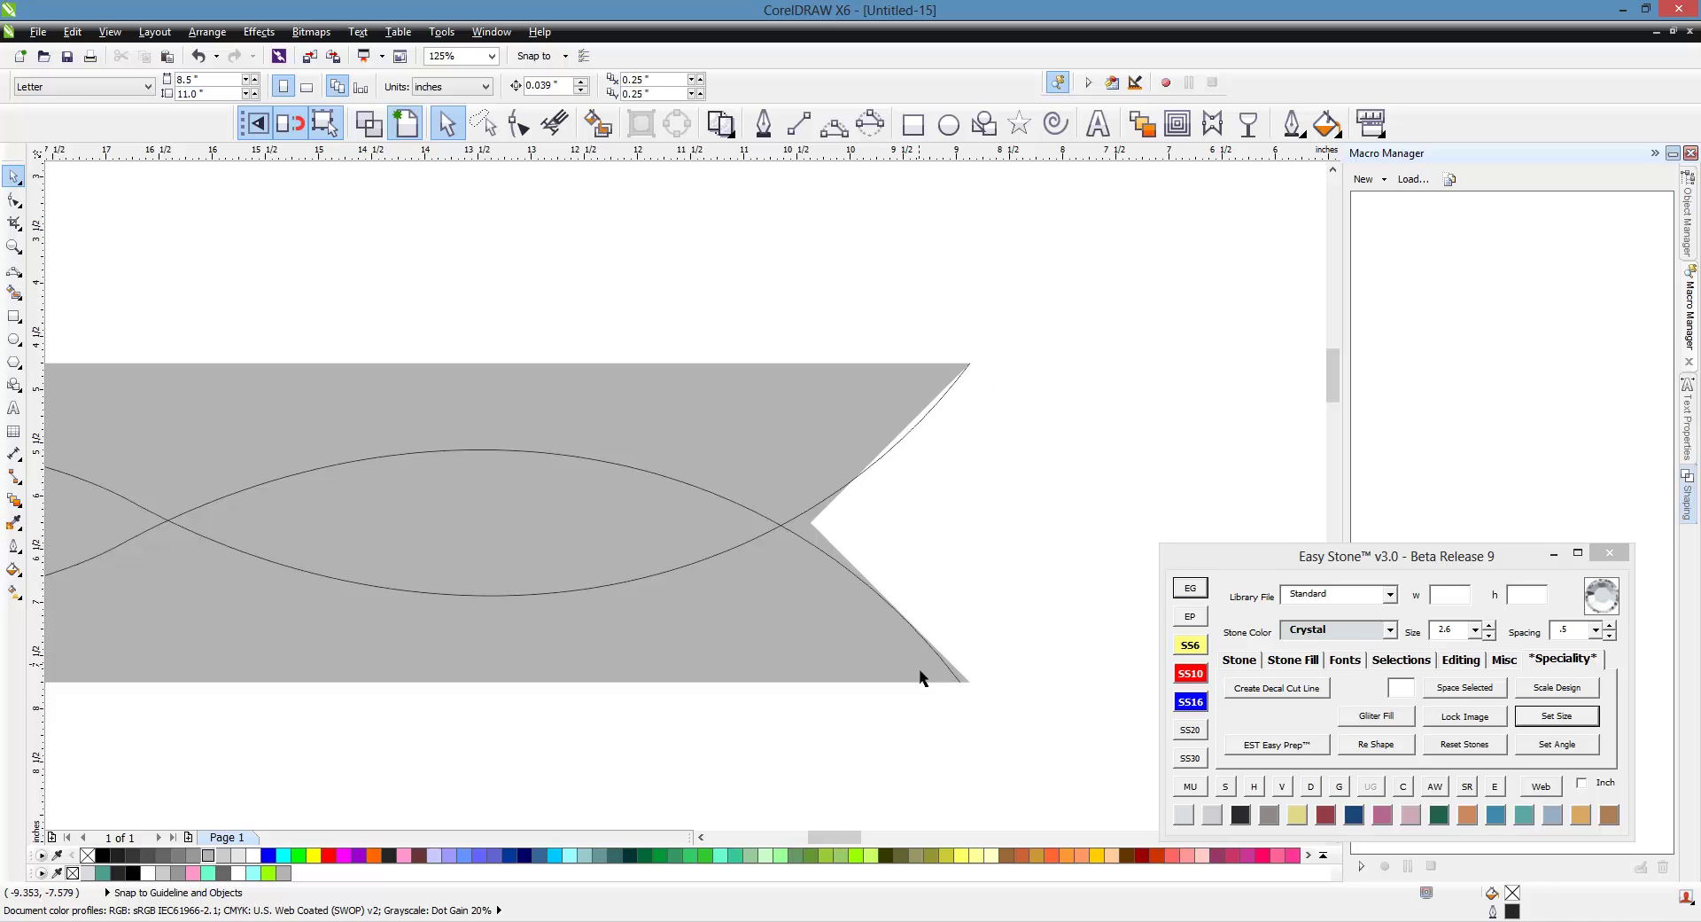
{"action": "left_click", "coordinate": [735, 507]}
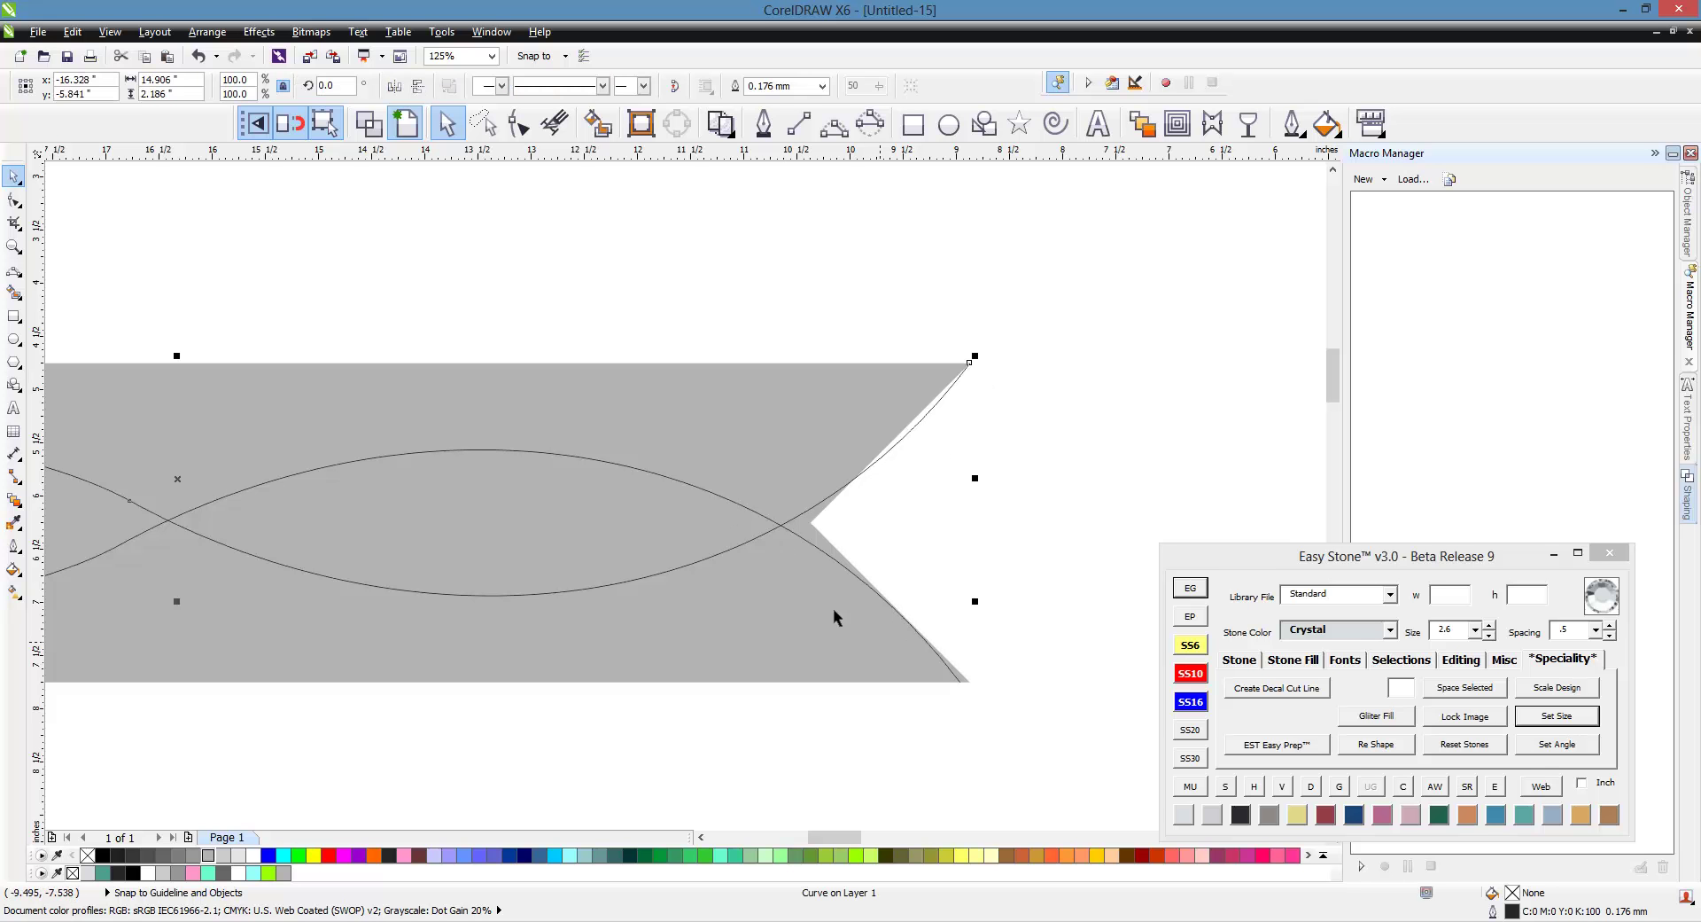
{"action": "scroll", "coordinate": [979, 686], "scroll_direction": "up", "scroll_amount": 4}
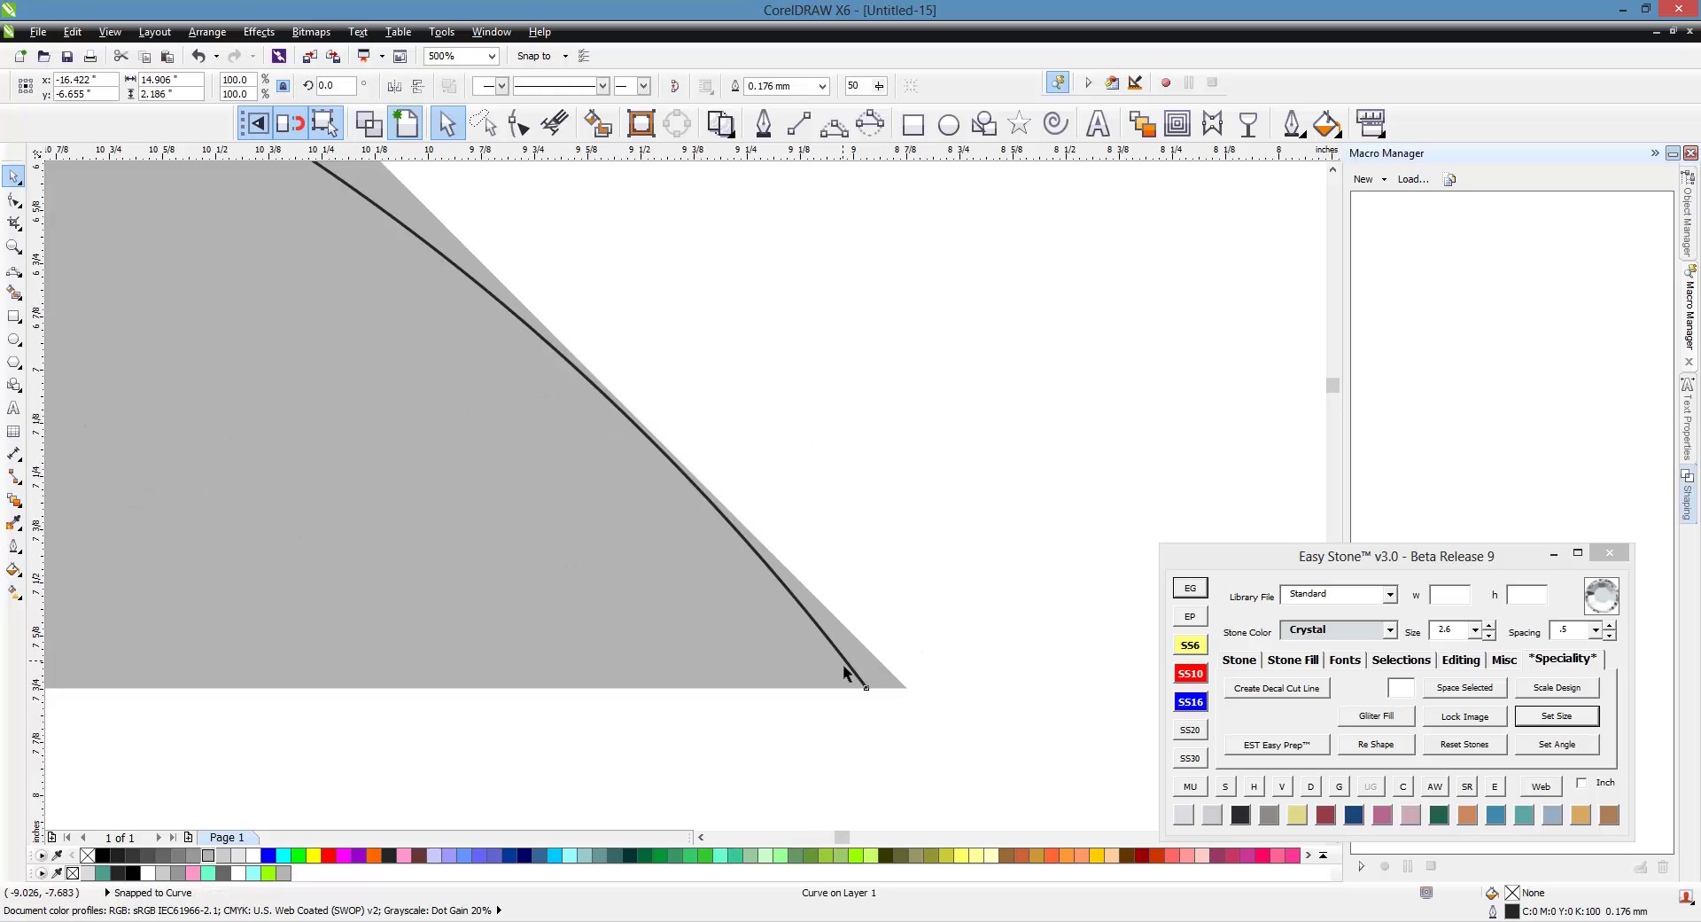
{"action": "left_click_drag", "start_coordinate": [870, 697], "coordinate": [921, 691]}
{"action": "scroll", "coordinate": [1037, 620], "scroll_direction": "down", "scroll_amount": 4}
{"action": "left_click", "coordinate": [998, 565]}
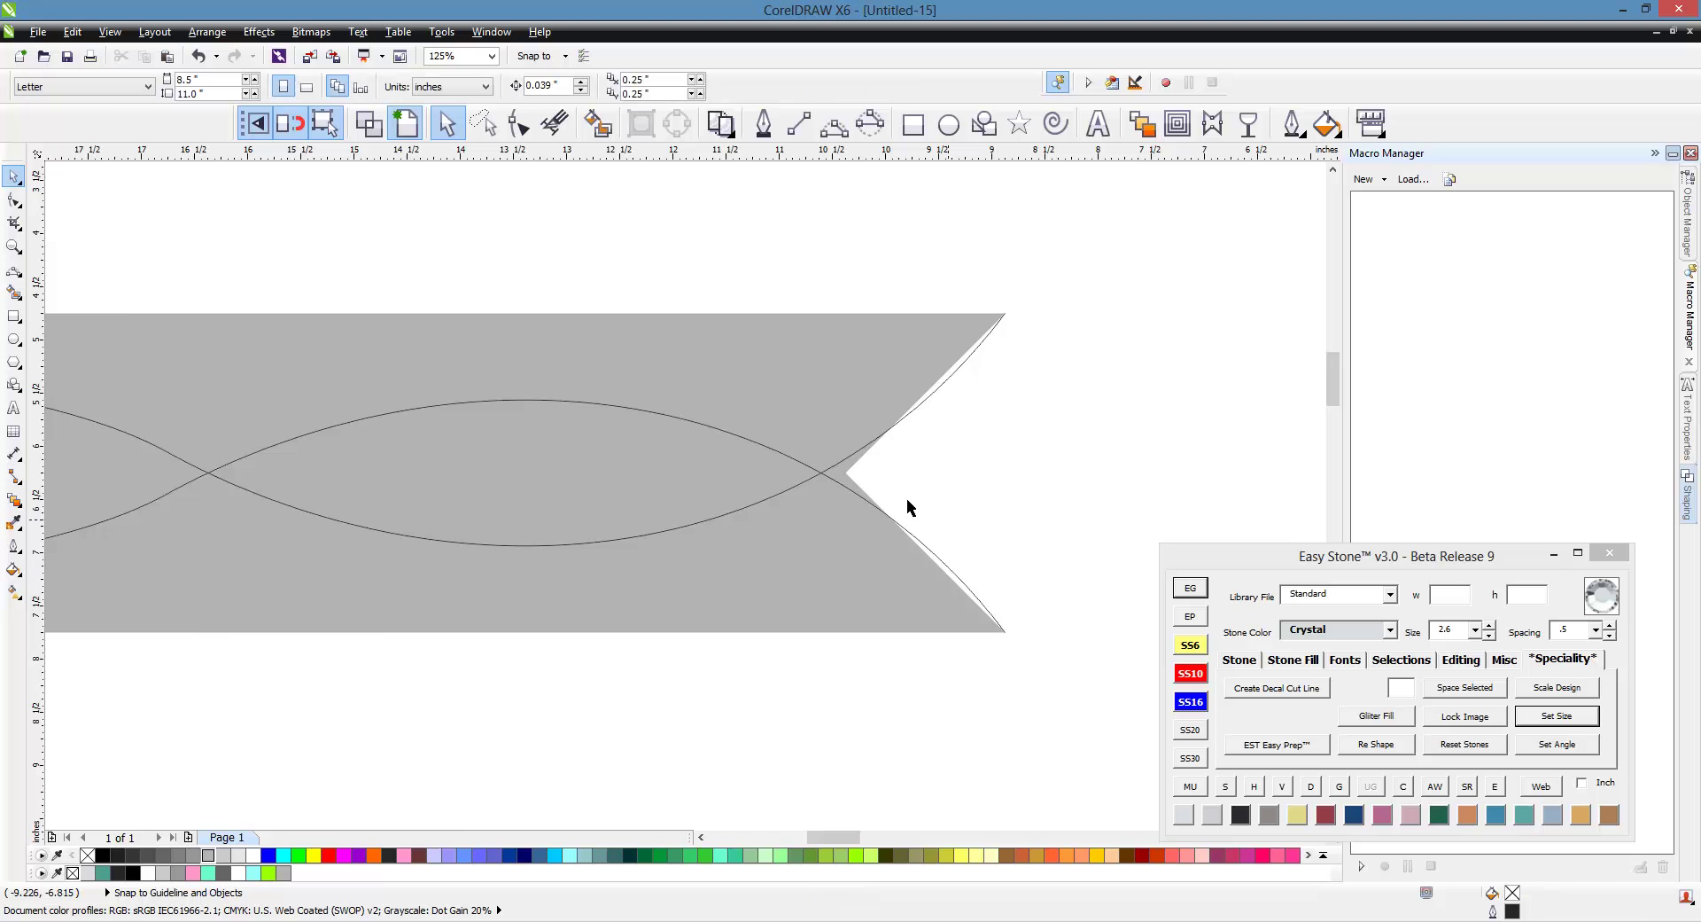
- Remove the duplicate node at the notch's inner corner and move that corner to where the two curves cross
{"action": "scroll", "coordinate": [811, 476], "scroll_direction": "up", "scroll_amount": 4}
{"action": "key", "text": "F10"}
{"action": "left_click_drag", "start_coordinate": [825, 472], "coordinate": [728, 476]}
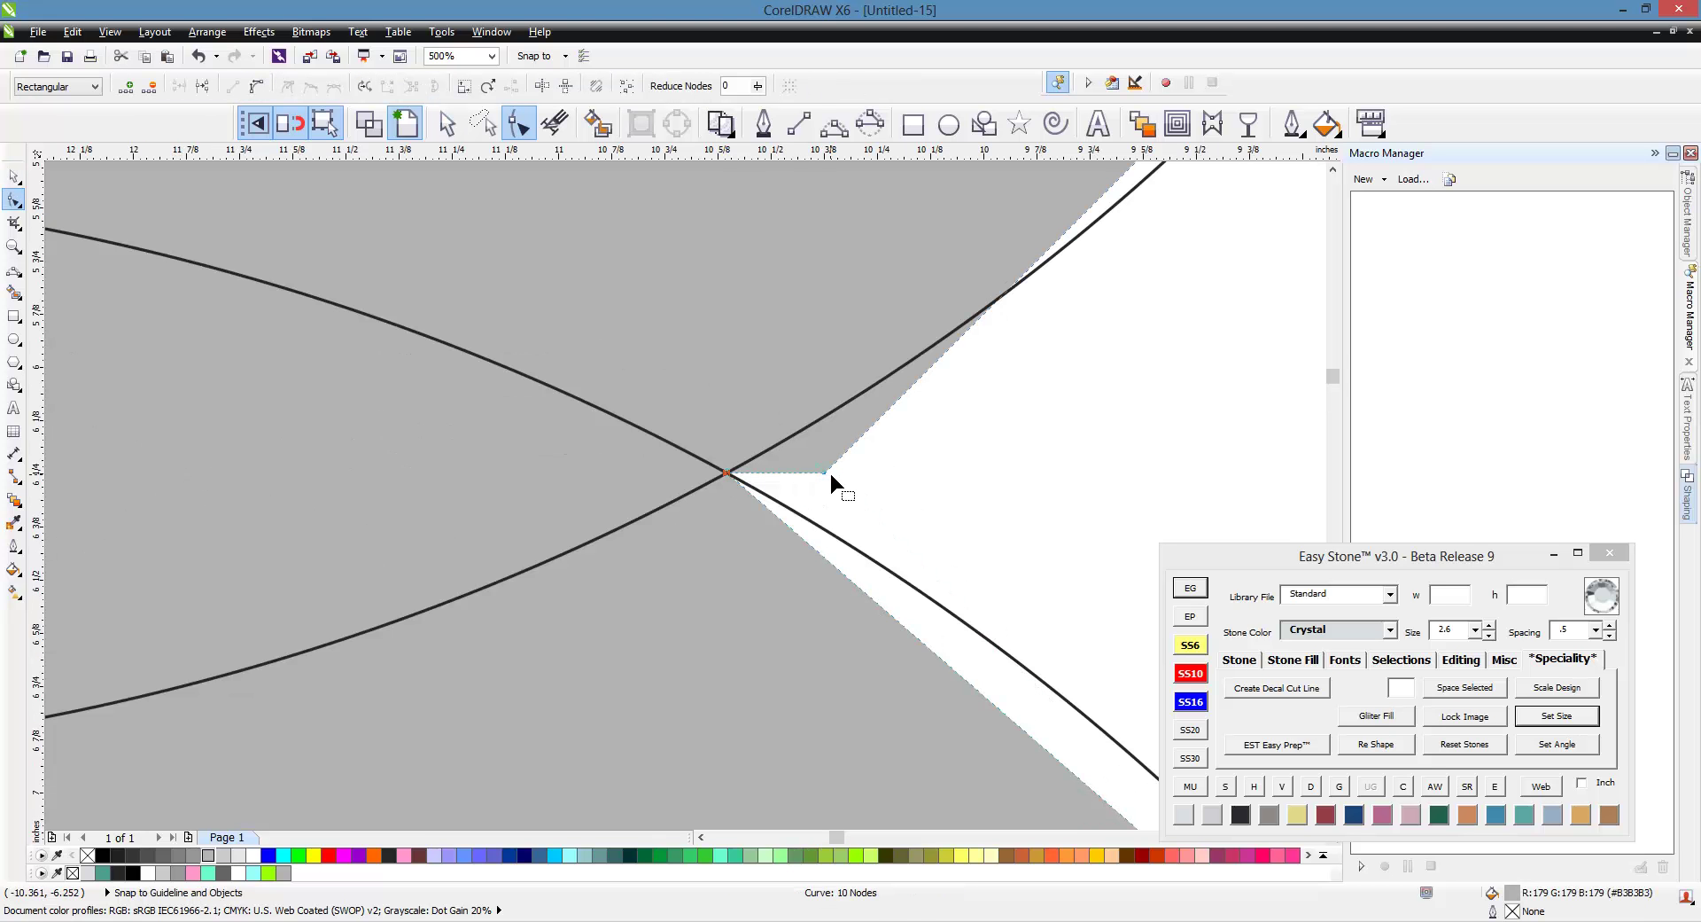
{"action": "key", "text": "Delete"}
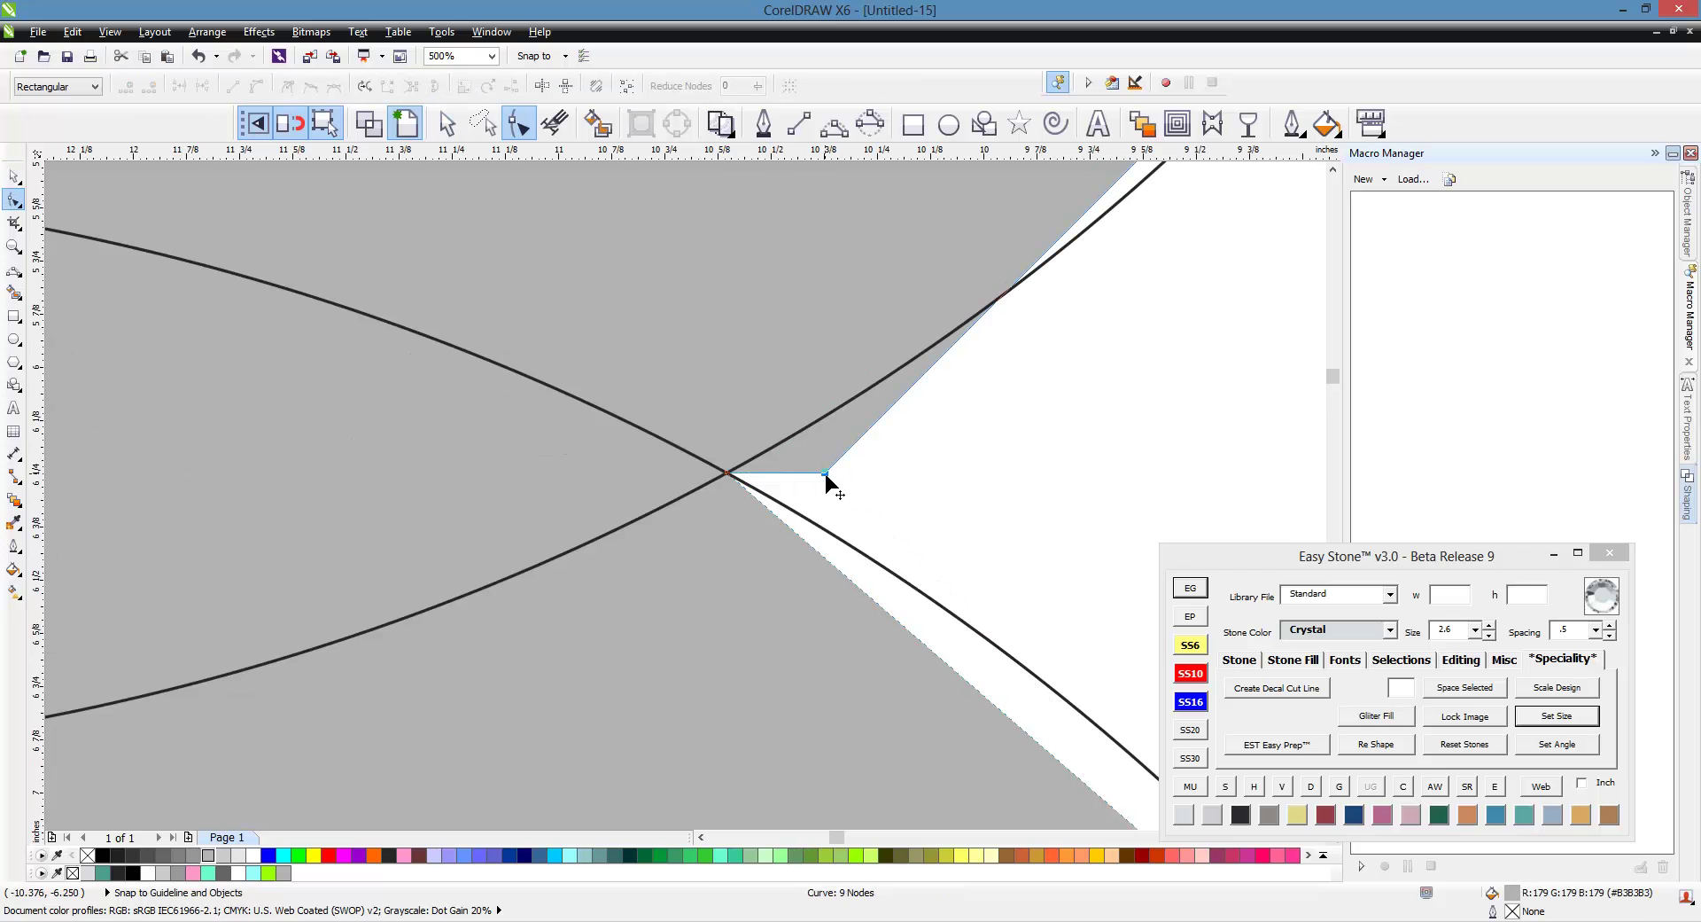
{"action": "left_click_drag", "start_coordinate": [826, 475], "coordinate": [726, 475]}
{"action": "scroll", "coordinate": [813, 457], "scroll_direction": "down", "scroll_amount": 2}
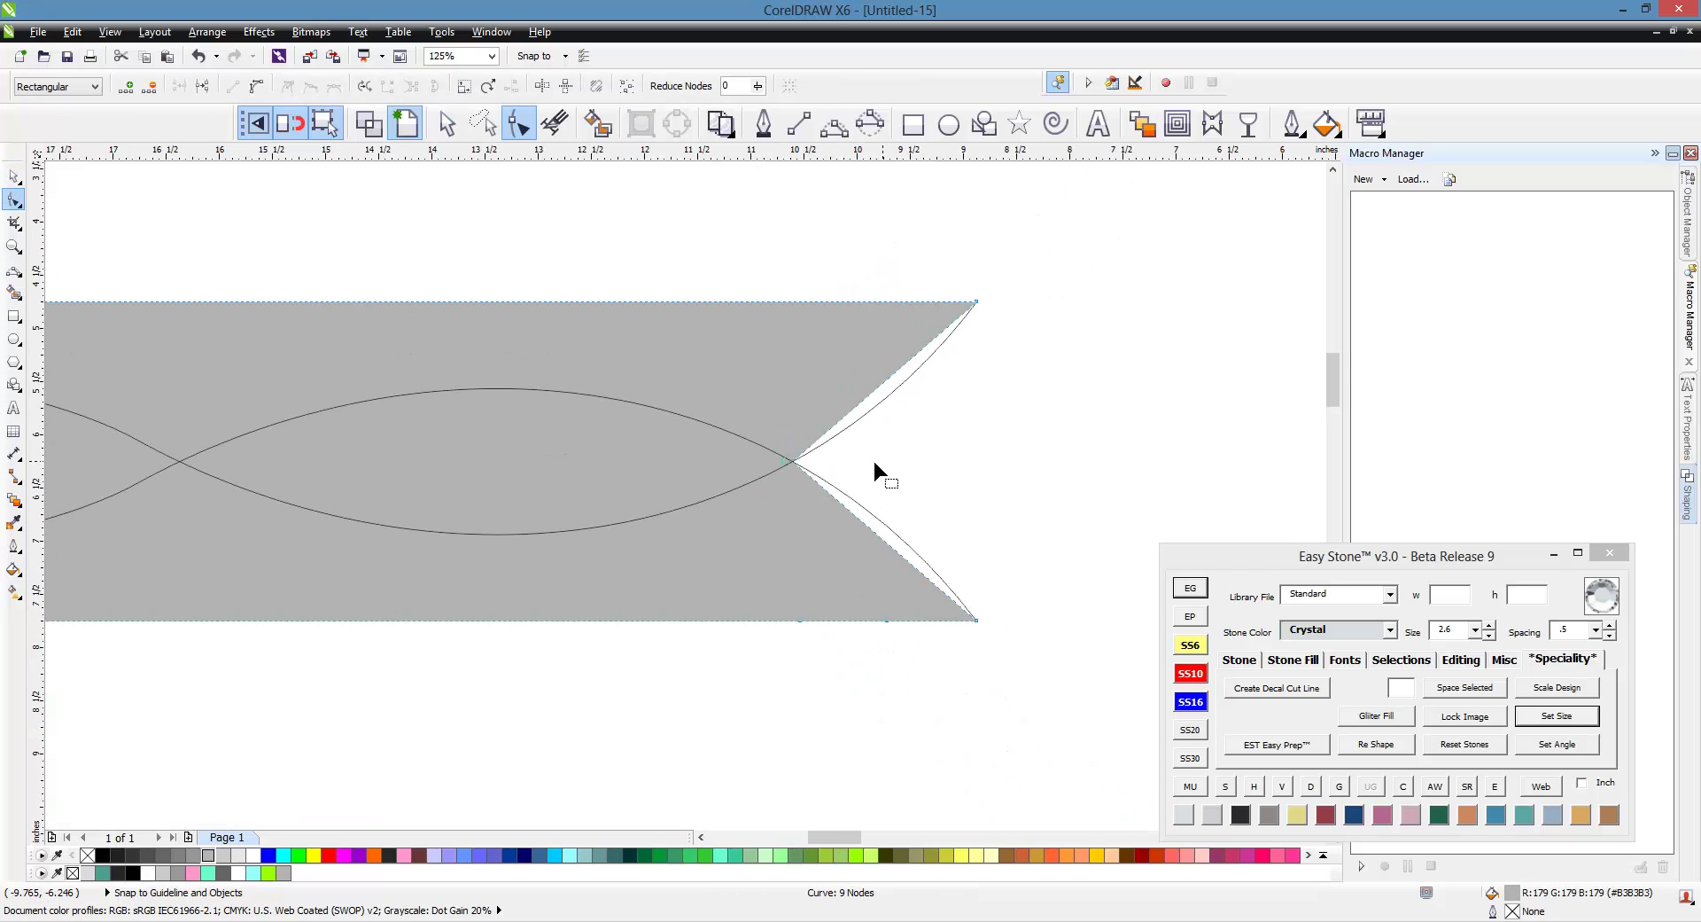
{"action": "scroll", "coordinate": [1017, 465], "scroll_direction": "down", "scroll_amount": 1}
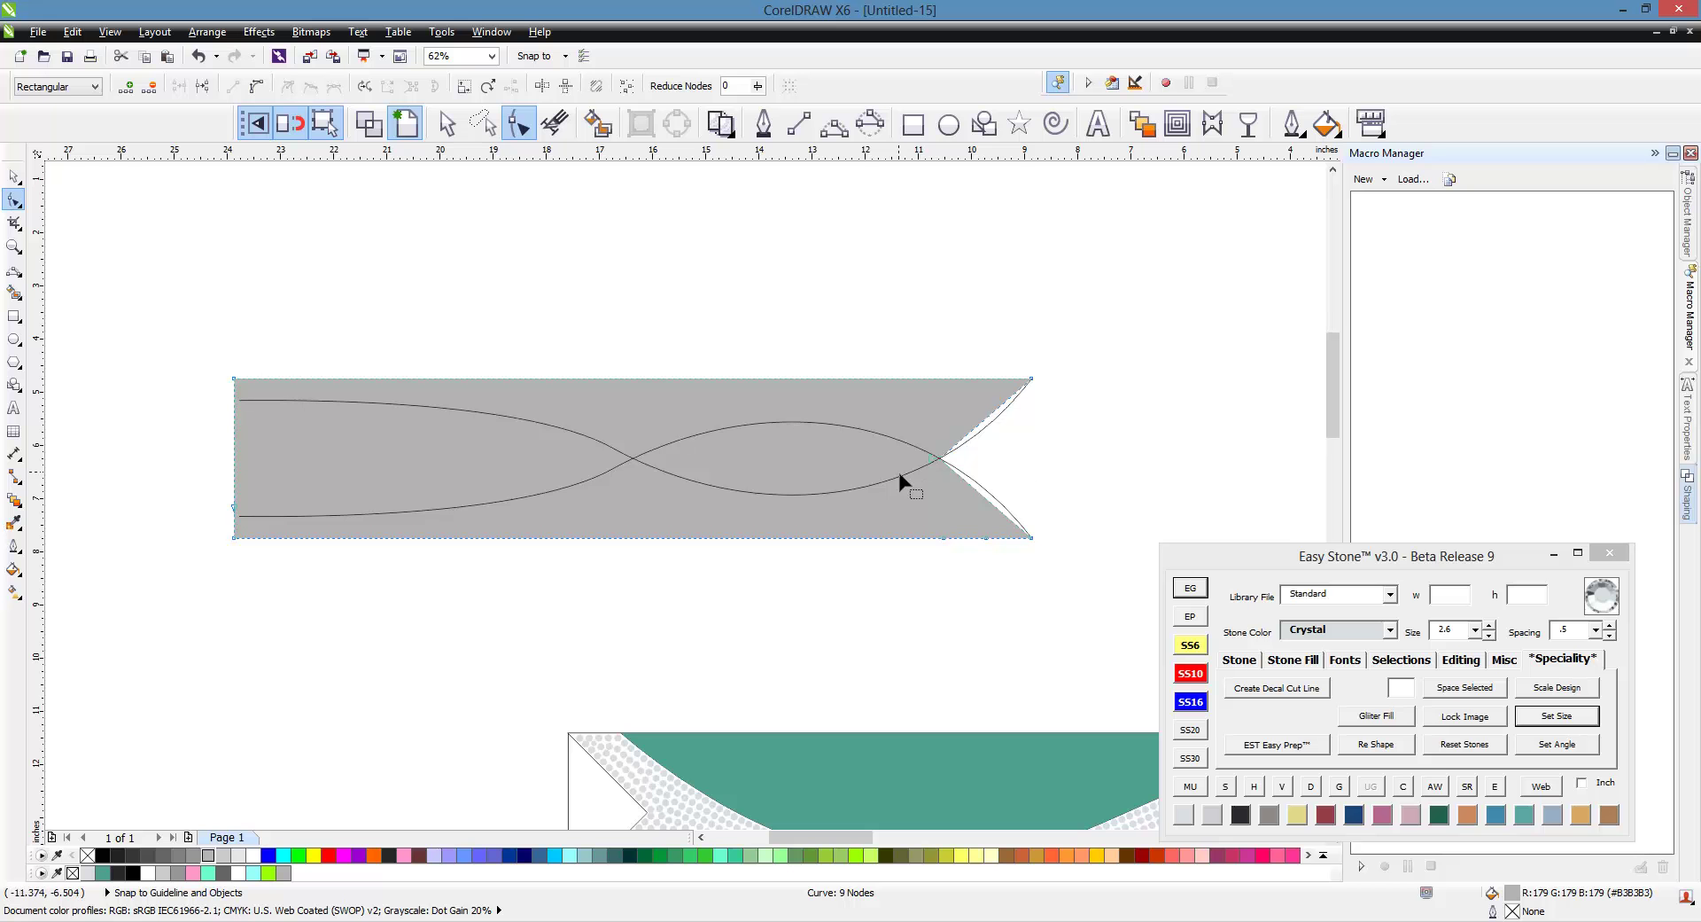
{"action": "left_click", "coordinate": [15, 177]}
{"action": "key", "text": "Escape"}
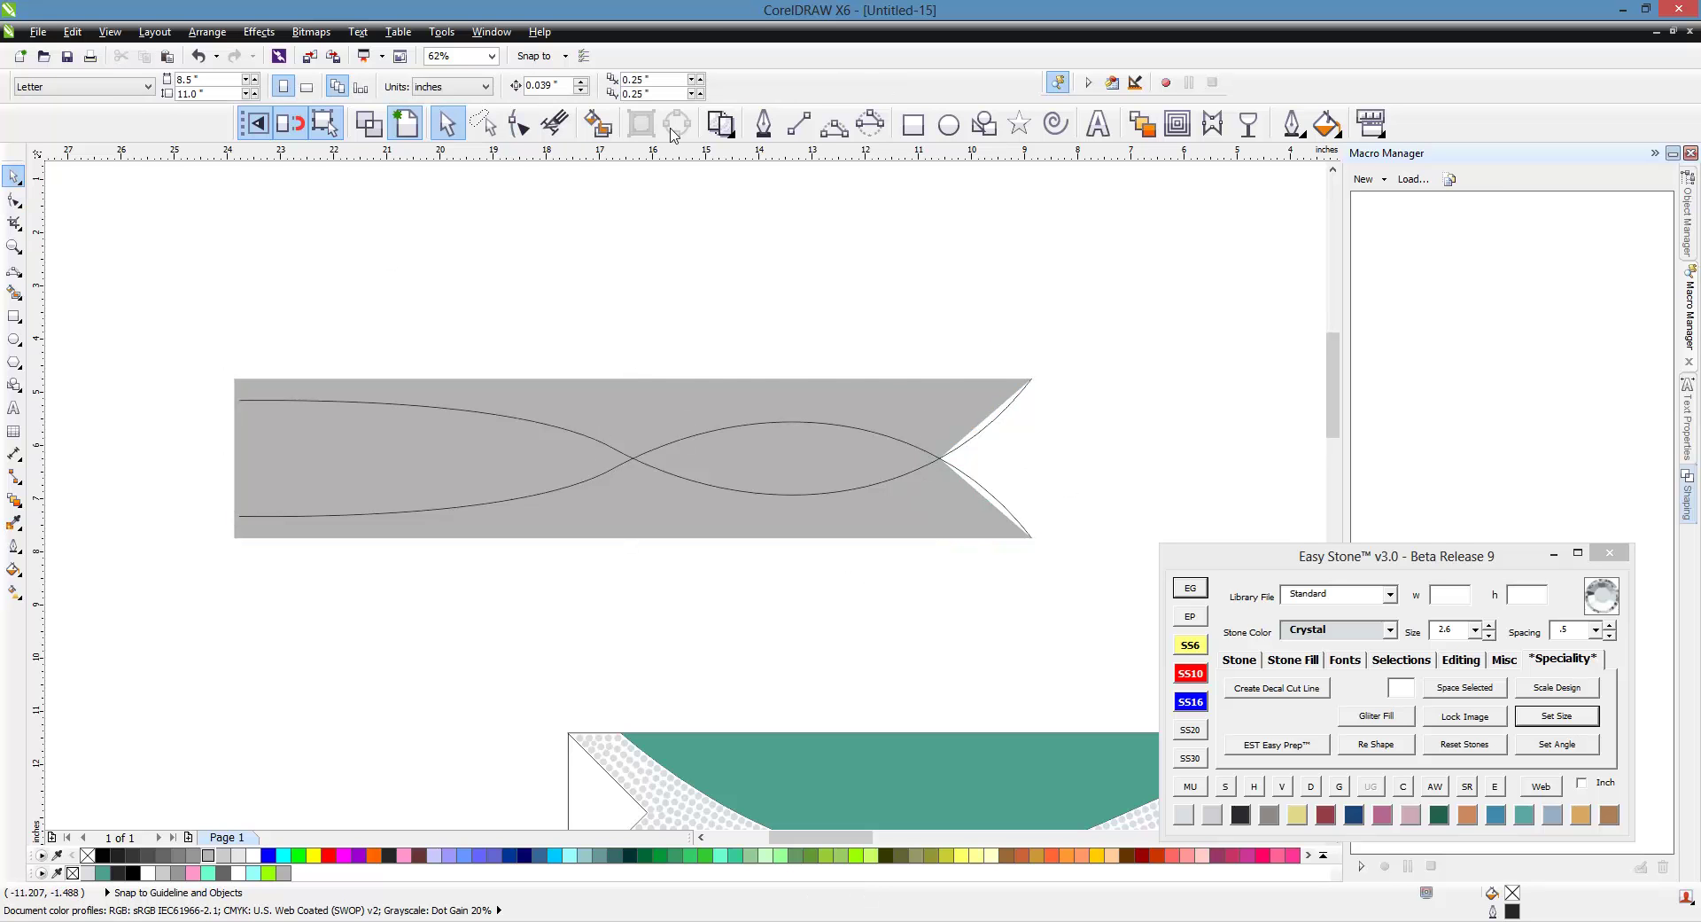
- Smart-fill in teal the sliver between the notch's upper edge and the mirrored curve, and the grey area around the central lens shape
{"action": "left_click", "coordinate": [598, 125]}
{"action": "scroll", "coordinate": [899, 431], "scroll_direction": "up", "scroll_amount": 1}
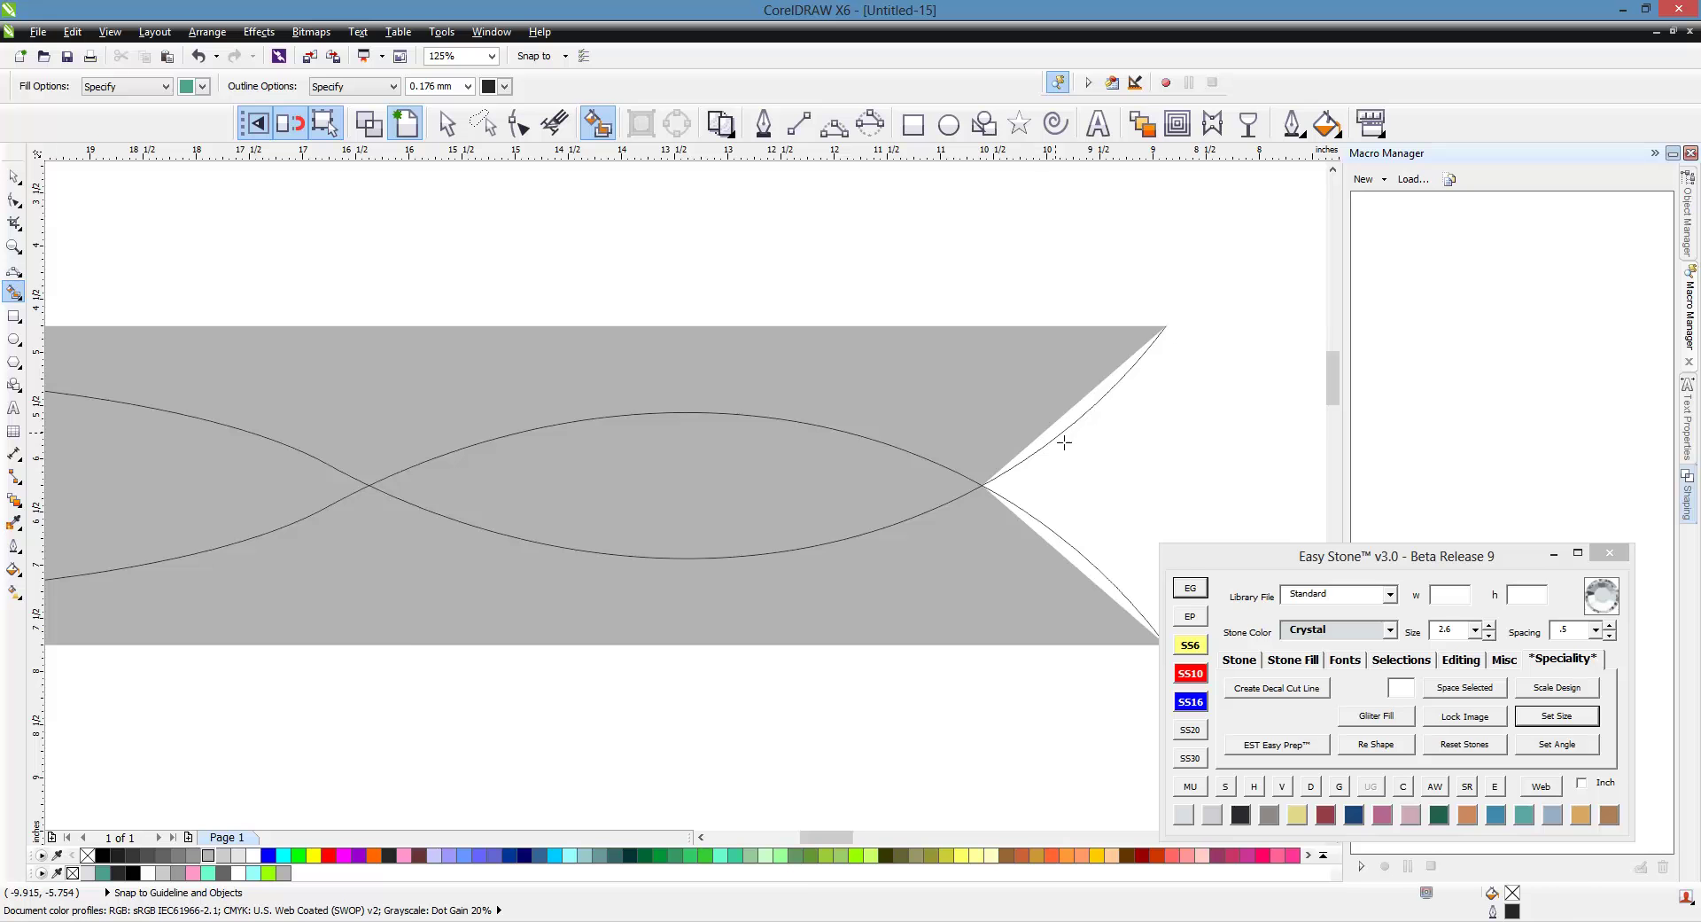
{"action": "left_click", "coordinate": [1055, 432]}
{"action": "scroll", "coordinate": [1006, 405], "scroll_direction": "down", "scroll_amount": 1}
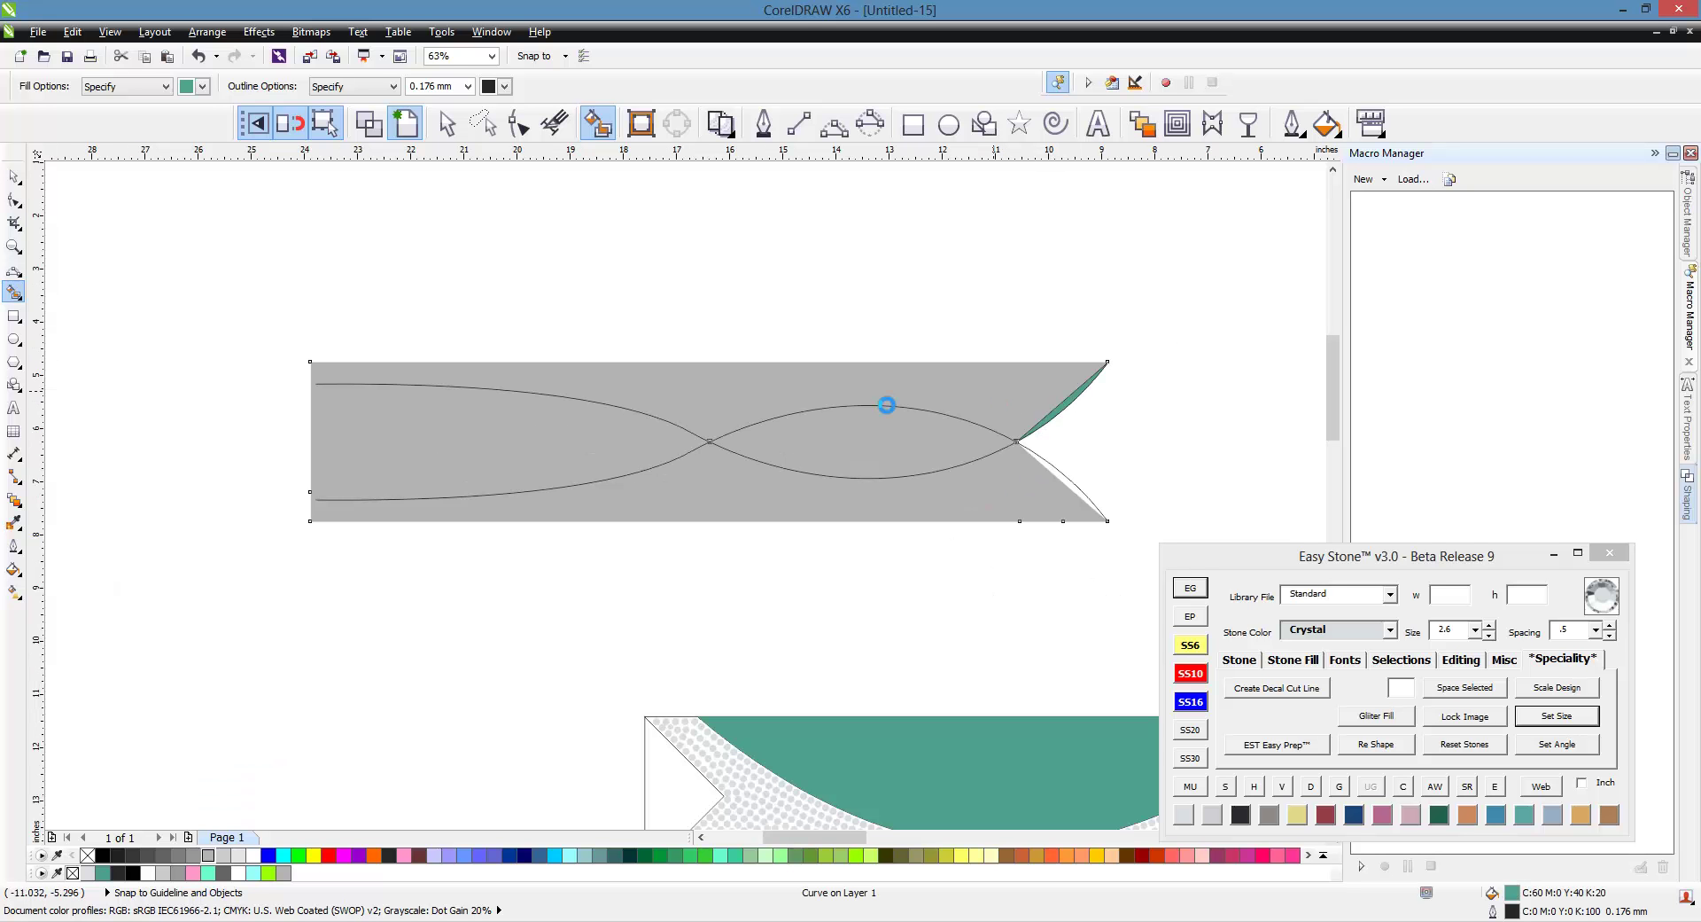
{"action": "left_click", "coordinate": [880, 401]}
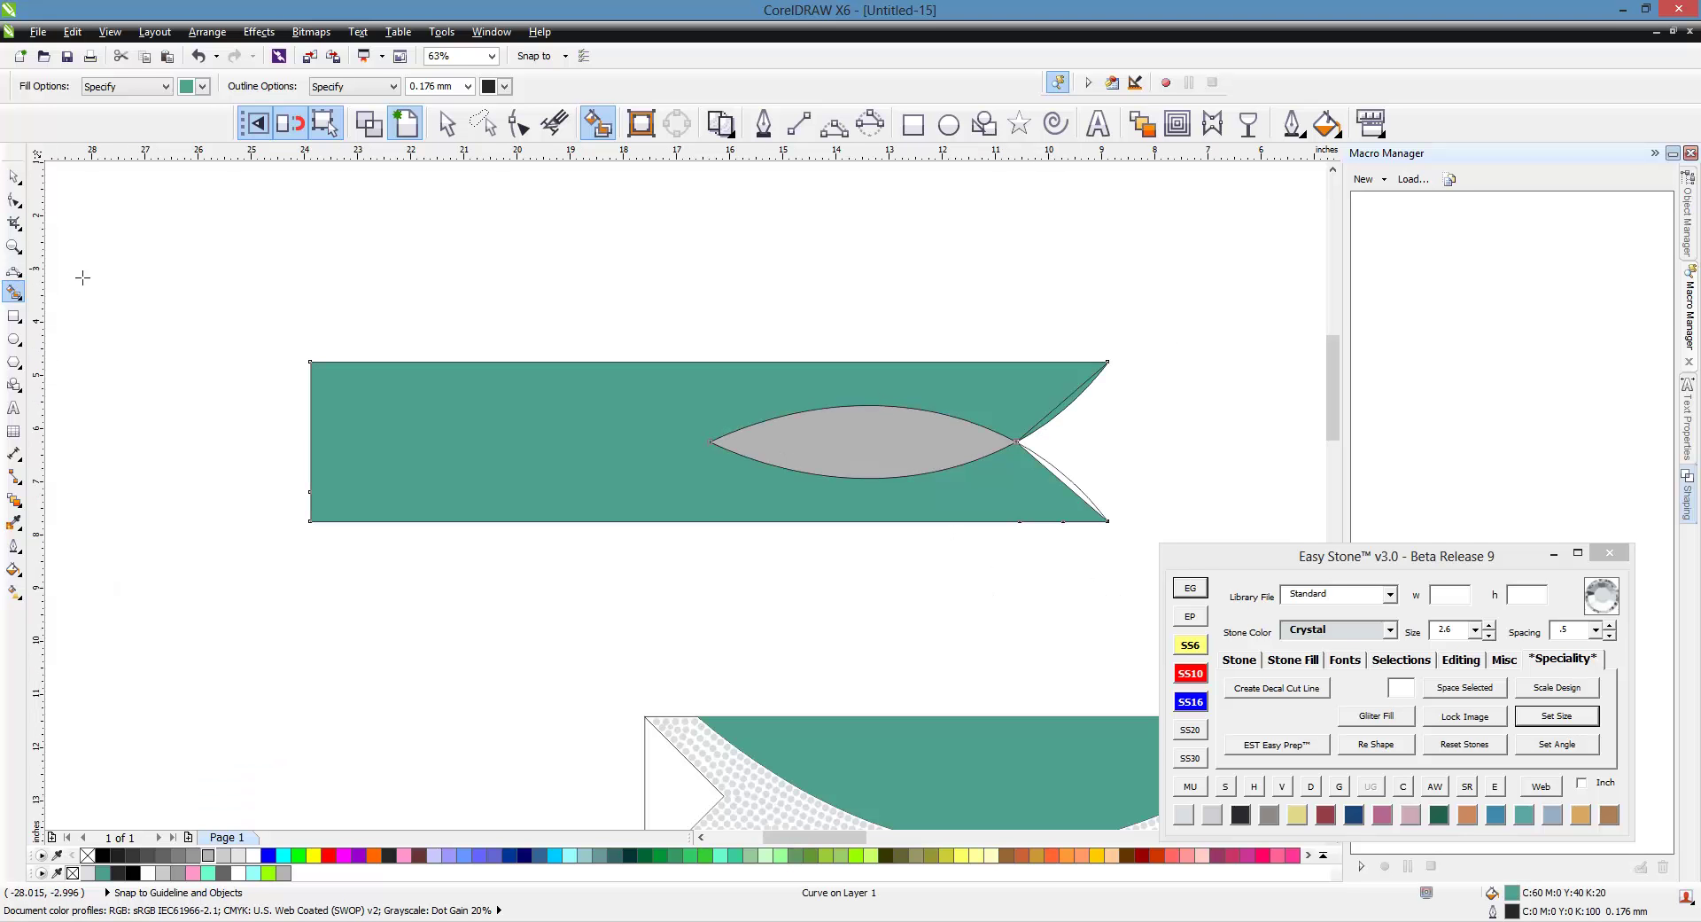
- Smart-fill in teal the sliver between the notch's lower edge and the wave curve
{"action": "left_click", "coordinate": [13, 177]}
{"action": "left_click", "coordinate": [158, 252]}
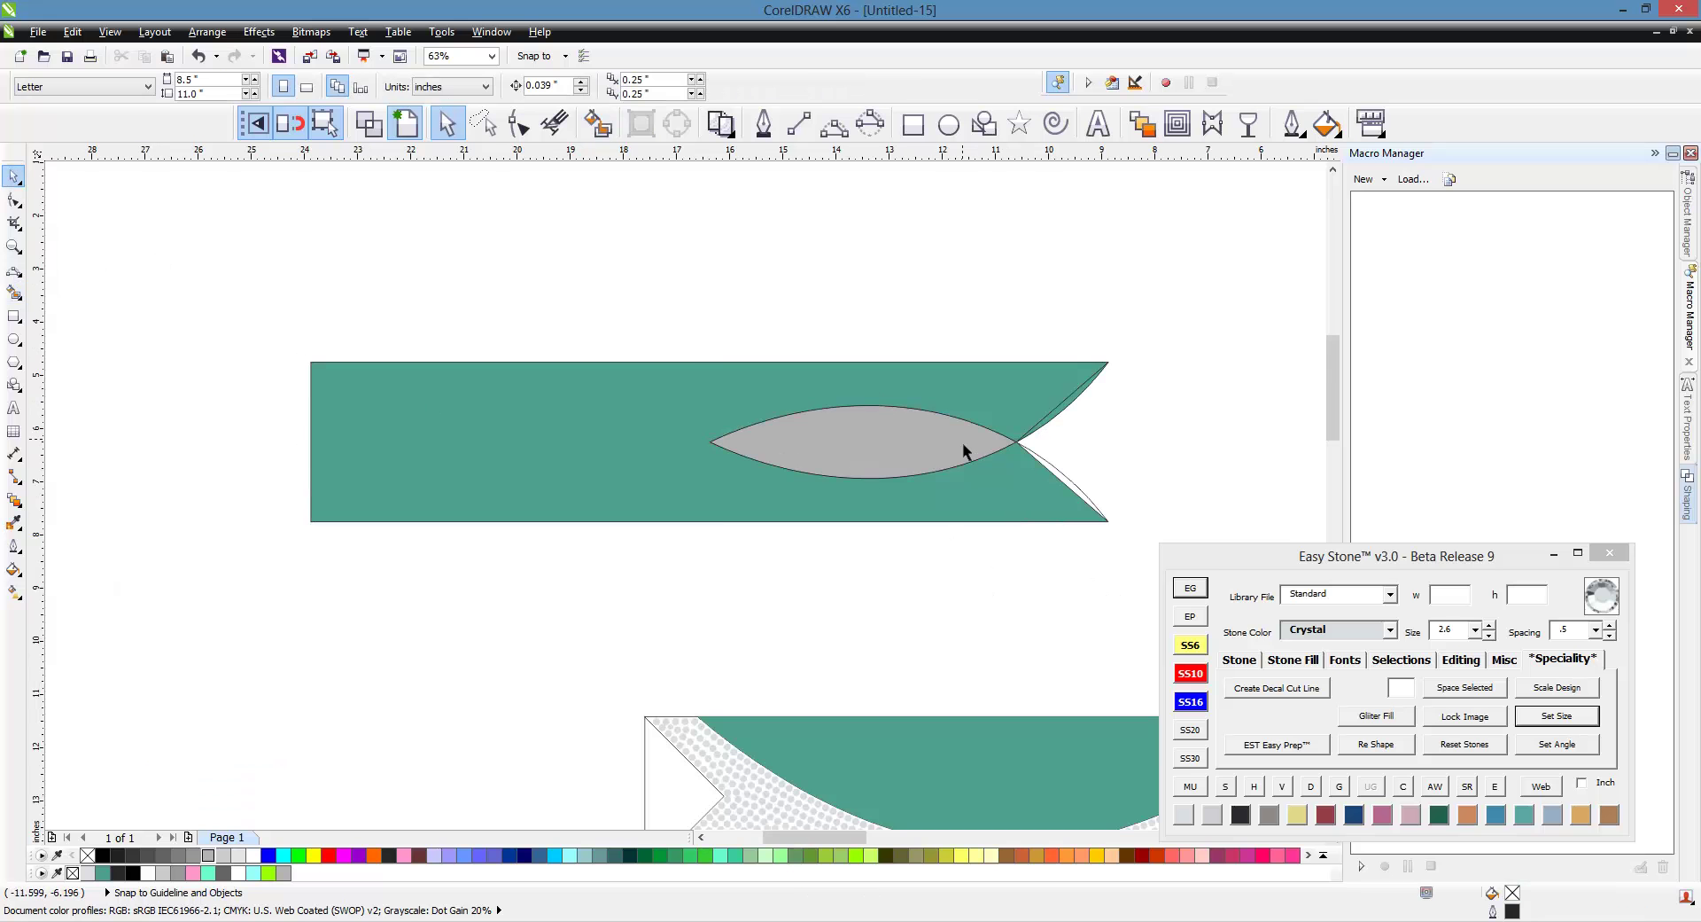
{"action": "scroll", "coordinate": [962, 443], "scroll_direction": "up", "scroll_amount": 1}
{"action": "scroll", "coordinate": [963, 443], "scroll_direction": "down", "scroll_amount": 1}
{"action": "left_click", "coordinate": [598, 124]}
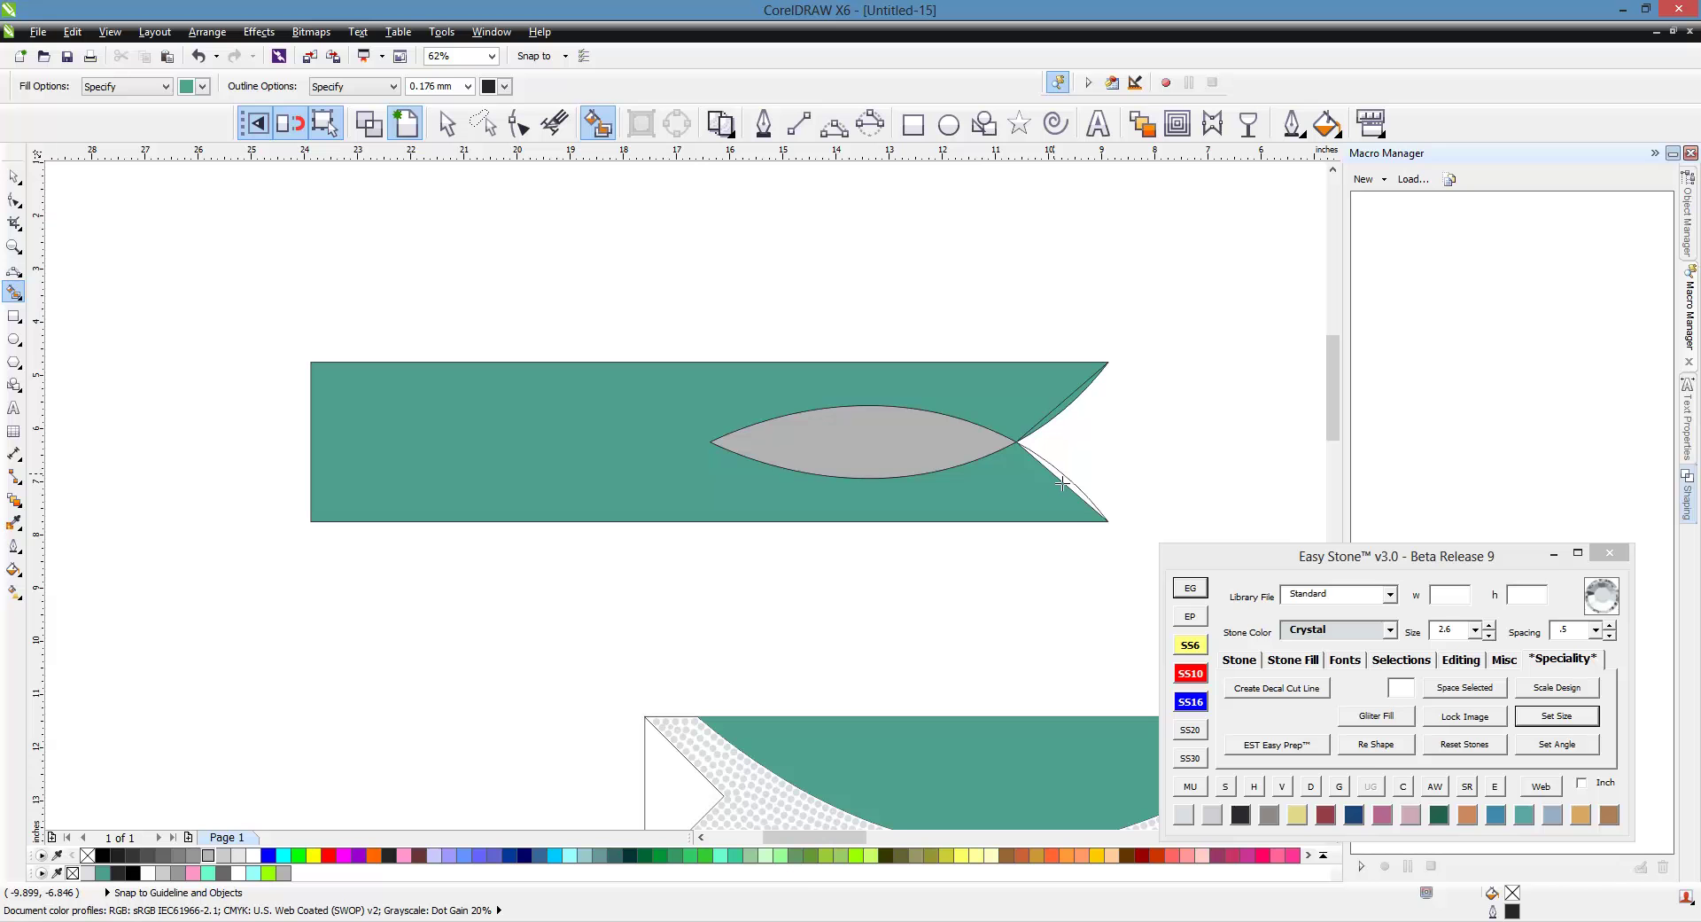
{"action": "left_click", "coordinate": [1070, 486]}
{"action": "left_click", "coordinate": [13, 177]}
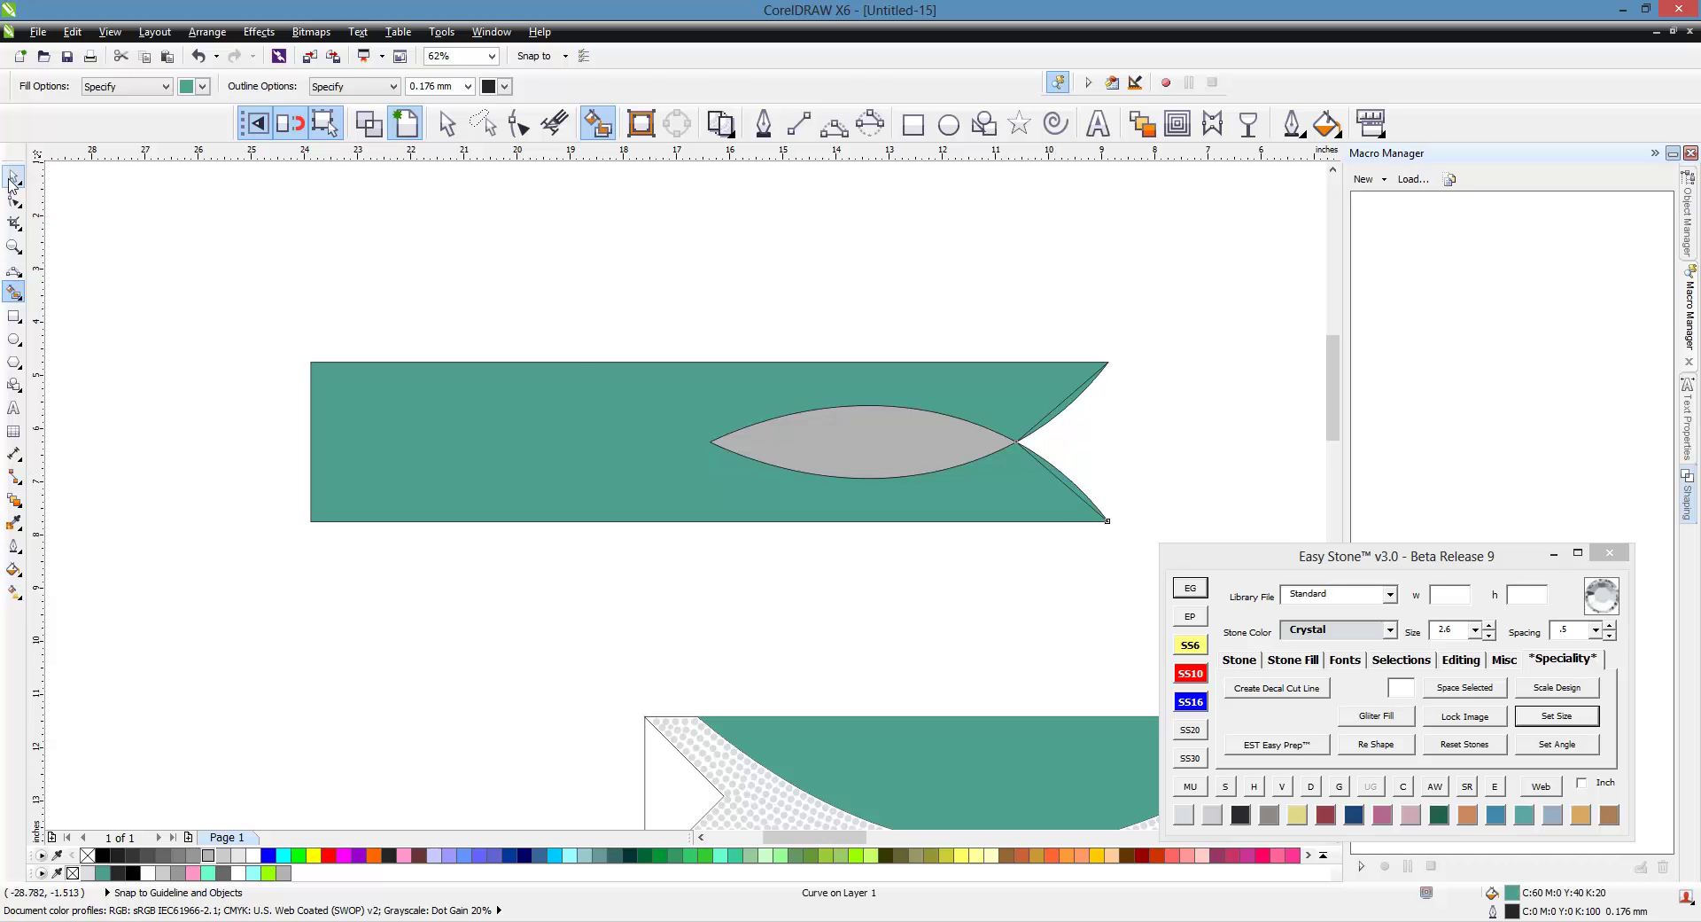
{"action": "left_click", "coordinate": [427, 606]}
- Weld the lower and upper notch slivers to the large teal strip body
{"action": "scroll", "coordinate": [1060, 486], "scroll_direction": "up", "scroll_amount": 2}
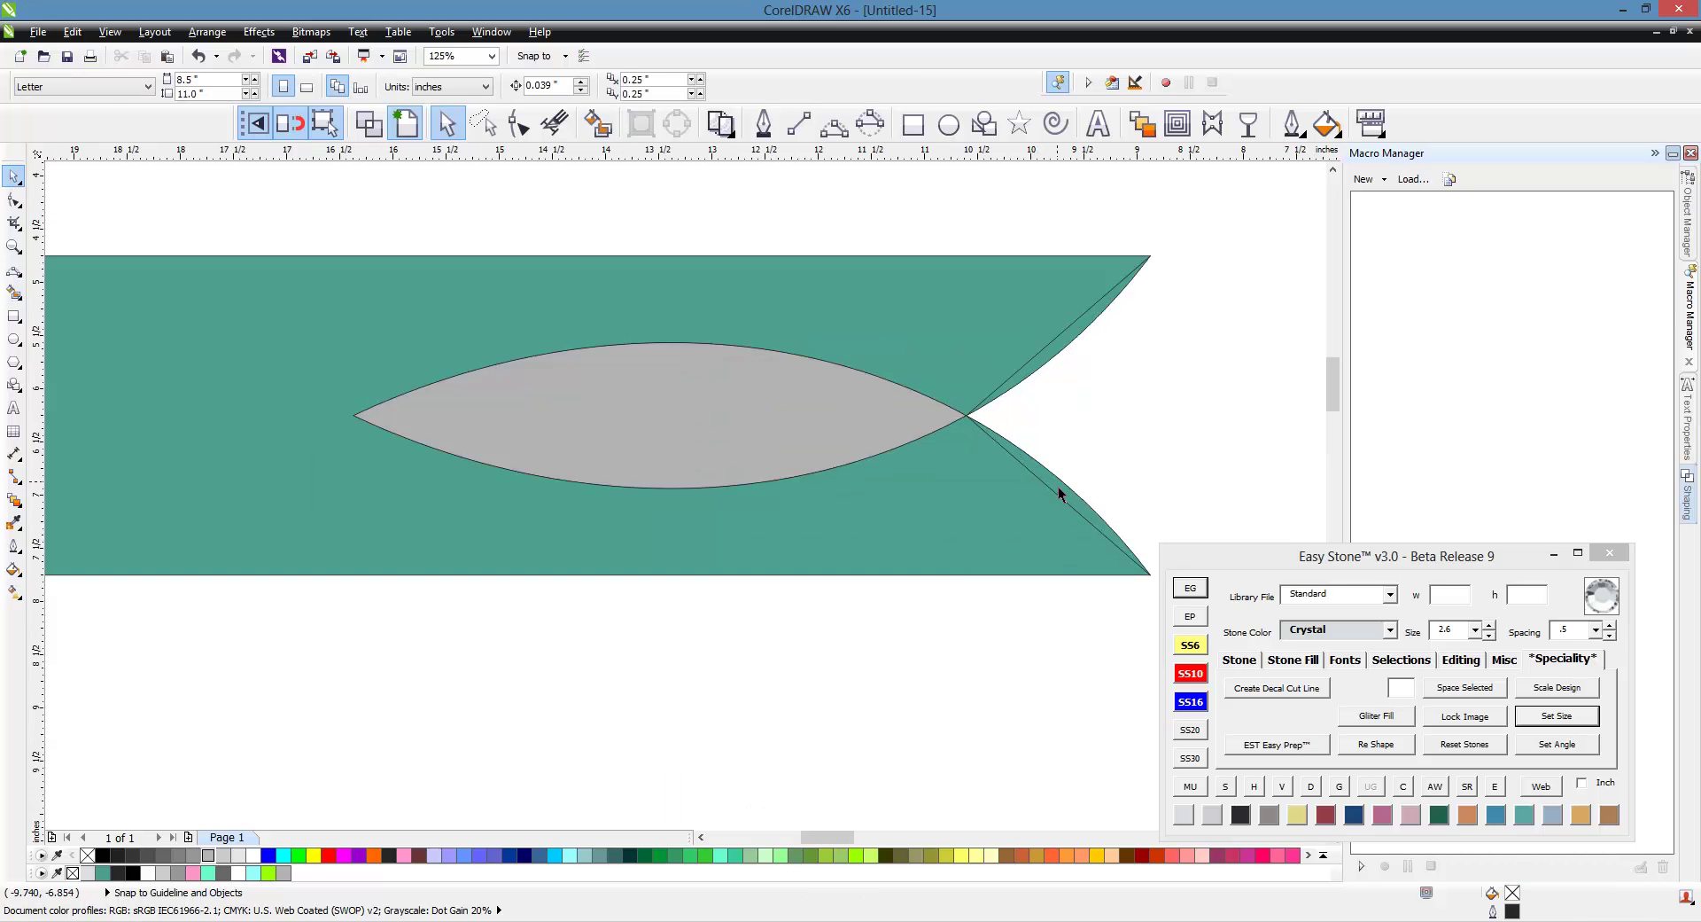
{"action": "left_click", "coordinate": [1058, 487]}
{"action": "left_click", "coordinate": [997, 503]}
{"action": "left_click", "coordinate": [1011, 510]}
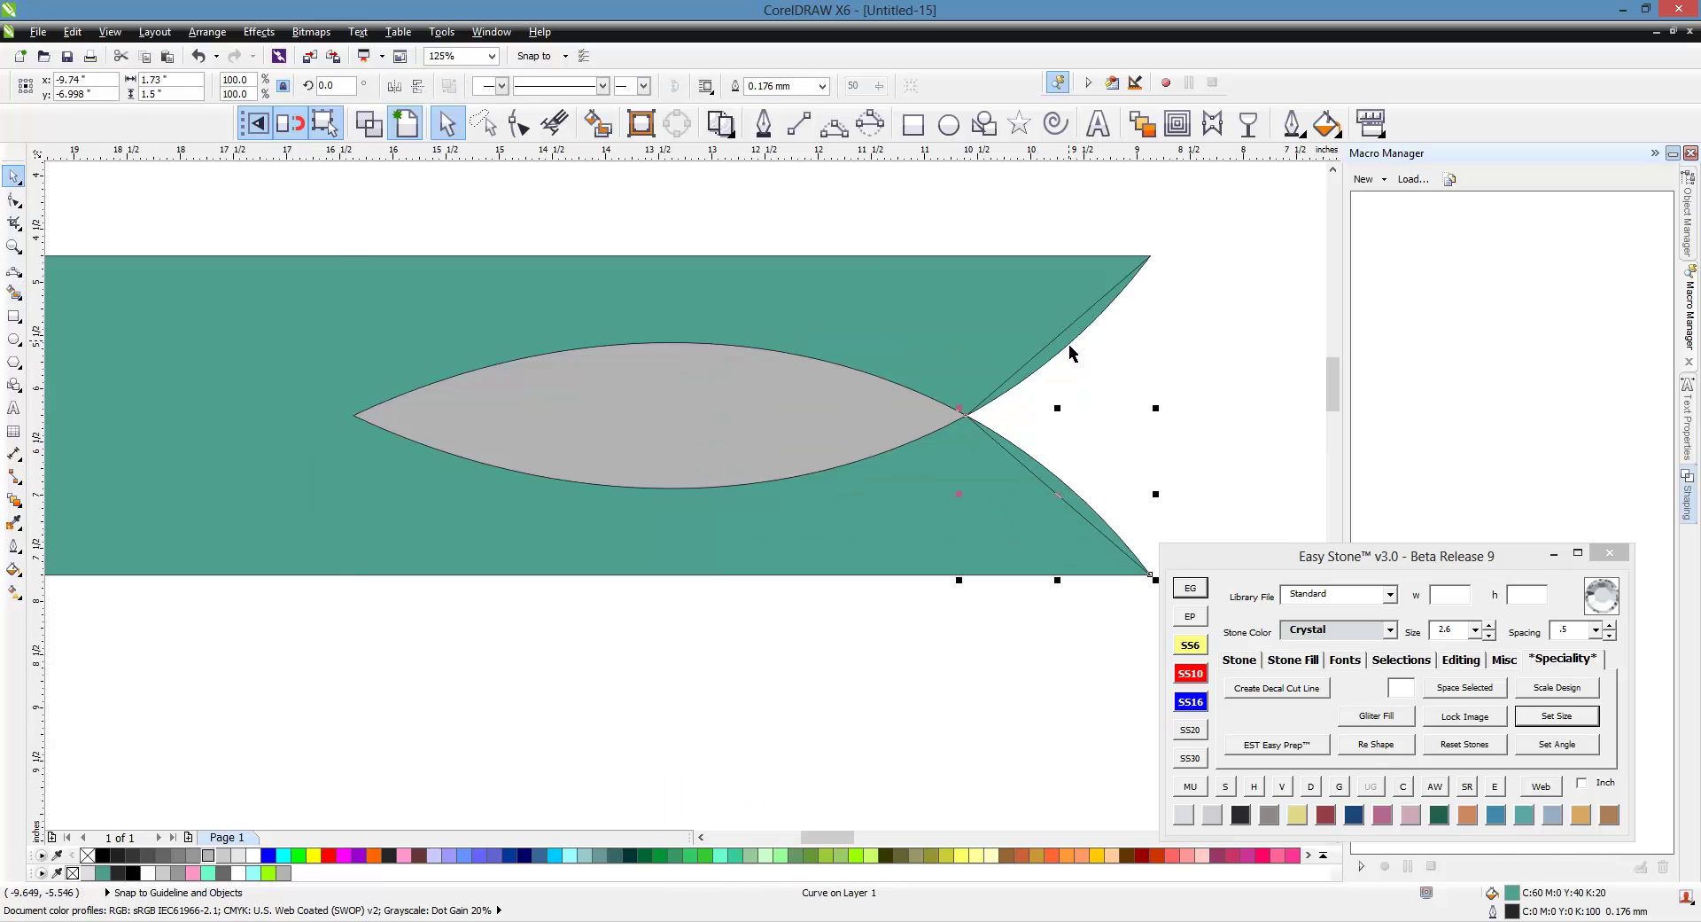
{"action": "left_click", "coordinate": [1068, 344], "text": "shift"}
{"action": "left_click", "coordinate": [1017, 322], "text": "shift"}
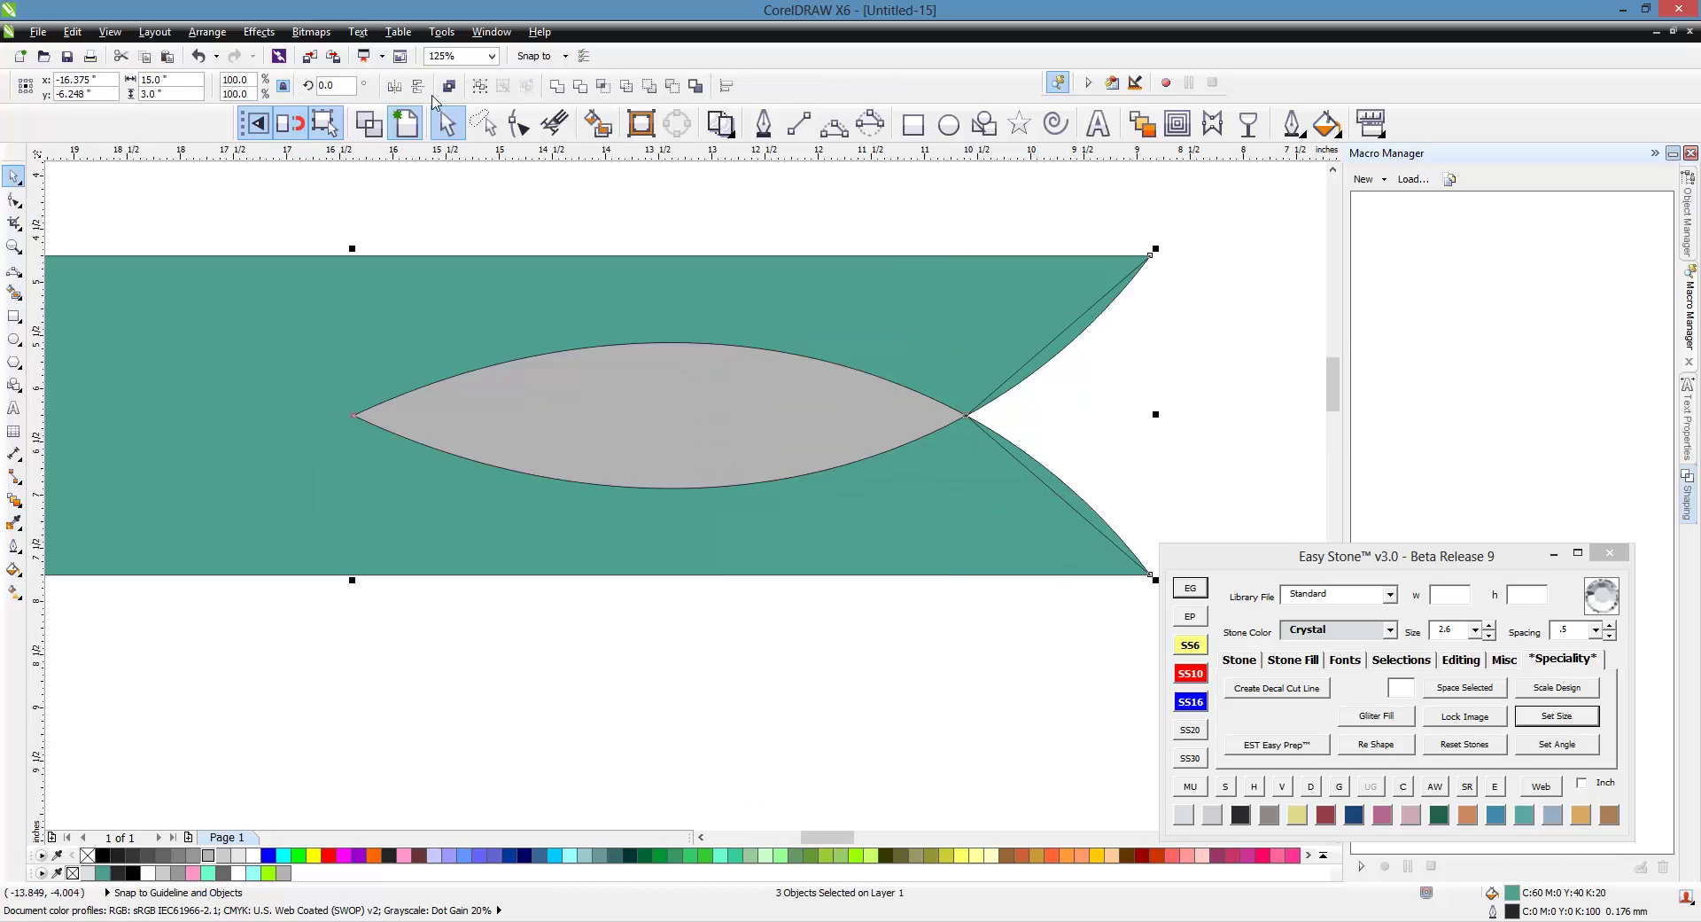
{"action": "left_click", "coordinate": [557, 85]}
{"action": "scroll", "coordinate": [945, 275], "scroll_direction": "down", "scroll_amount": 2}
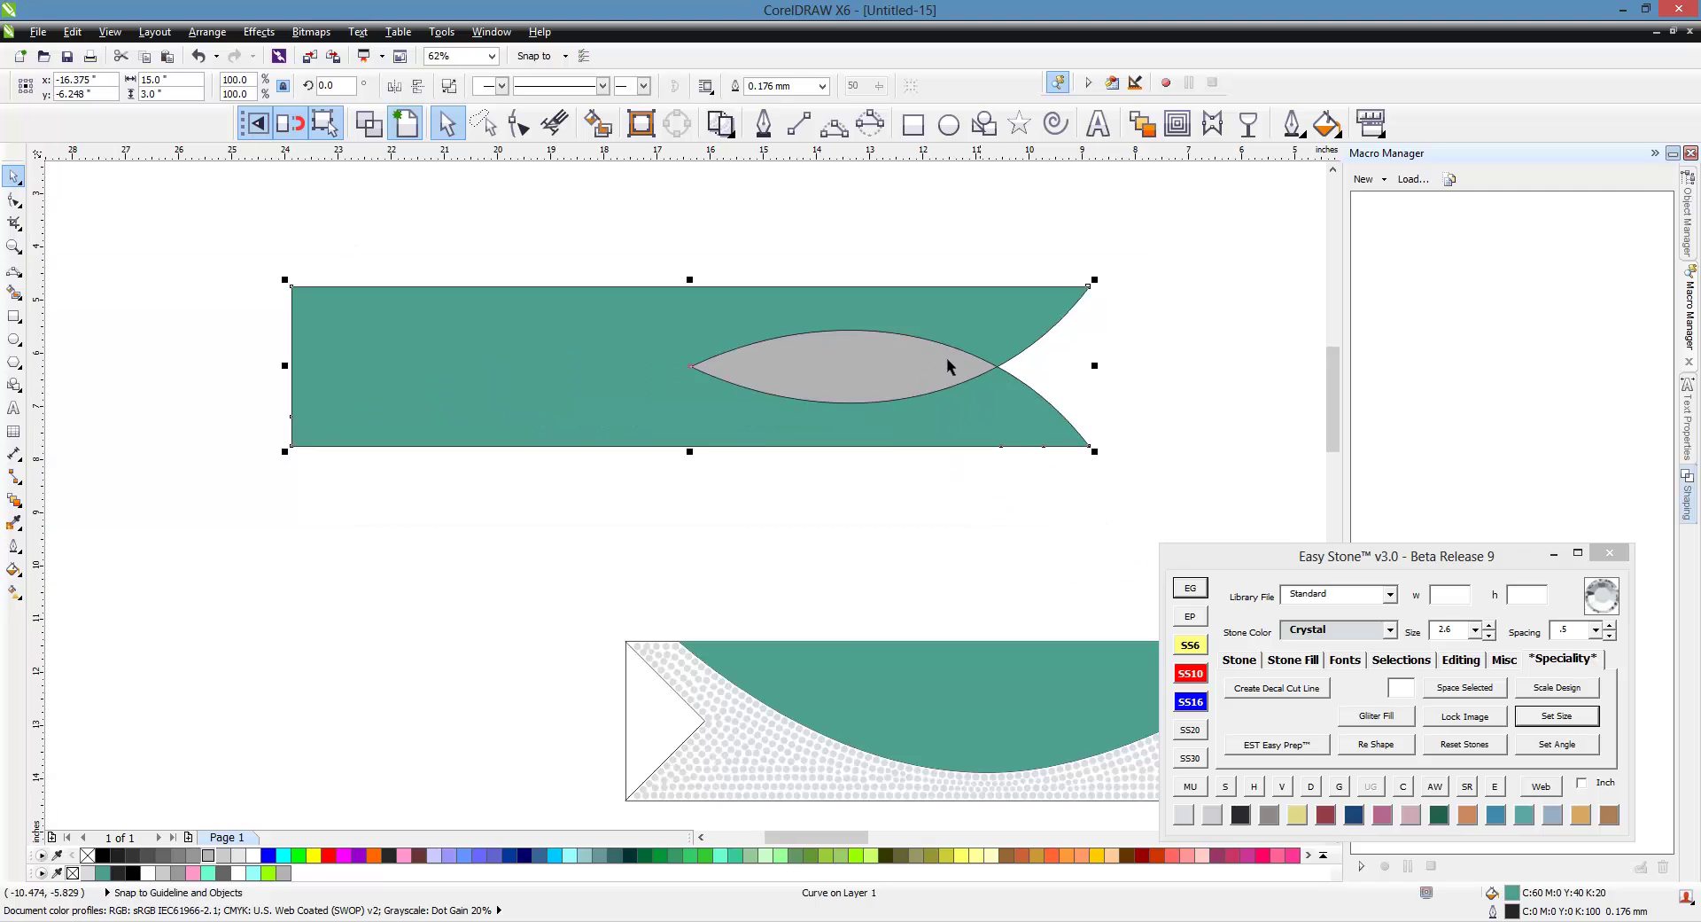
- Move the welded teal strip with the lens cut-out straight down, just below the grey strip
{"action": "left_click_drag", "start_coordinate": [894, 446], "coordinate": [883, 620]}
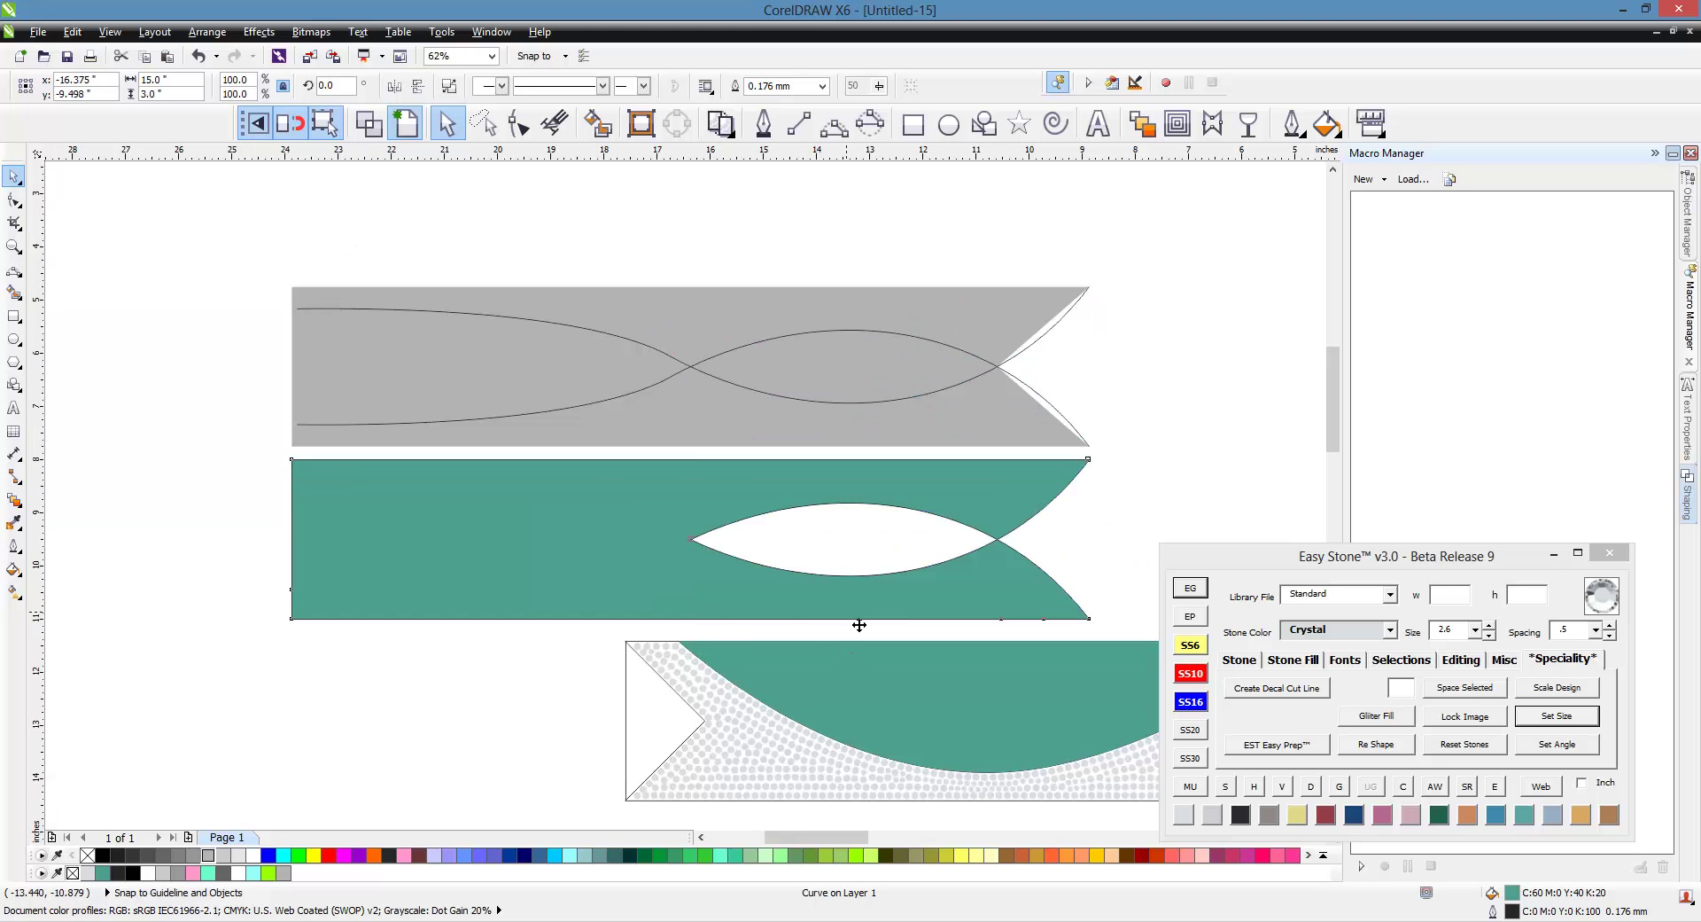
{"action": "left_click_drag", "start_coordinate": [854, 622], "coordinate": [855, 631]}
- Extend the left ends of both wave curves so they meet the grey strip's left edge
{"action": "scroll", "coordinate": [263, 337], "scroll_direction": "up", "scroll_amount": 2}
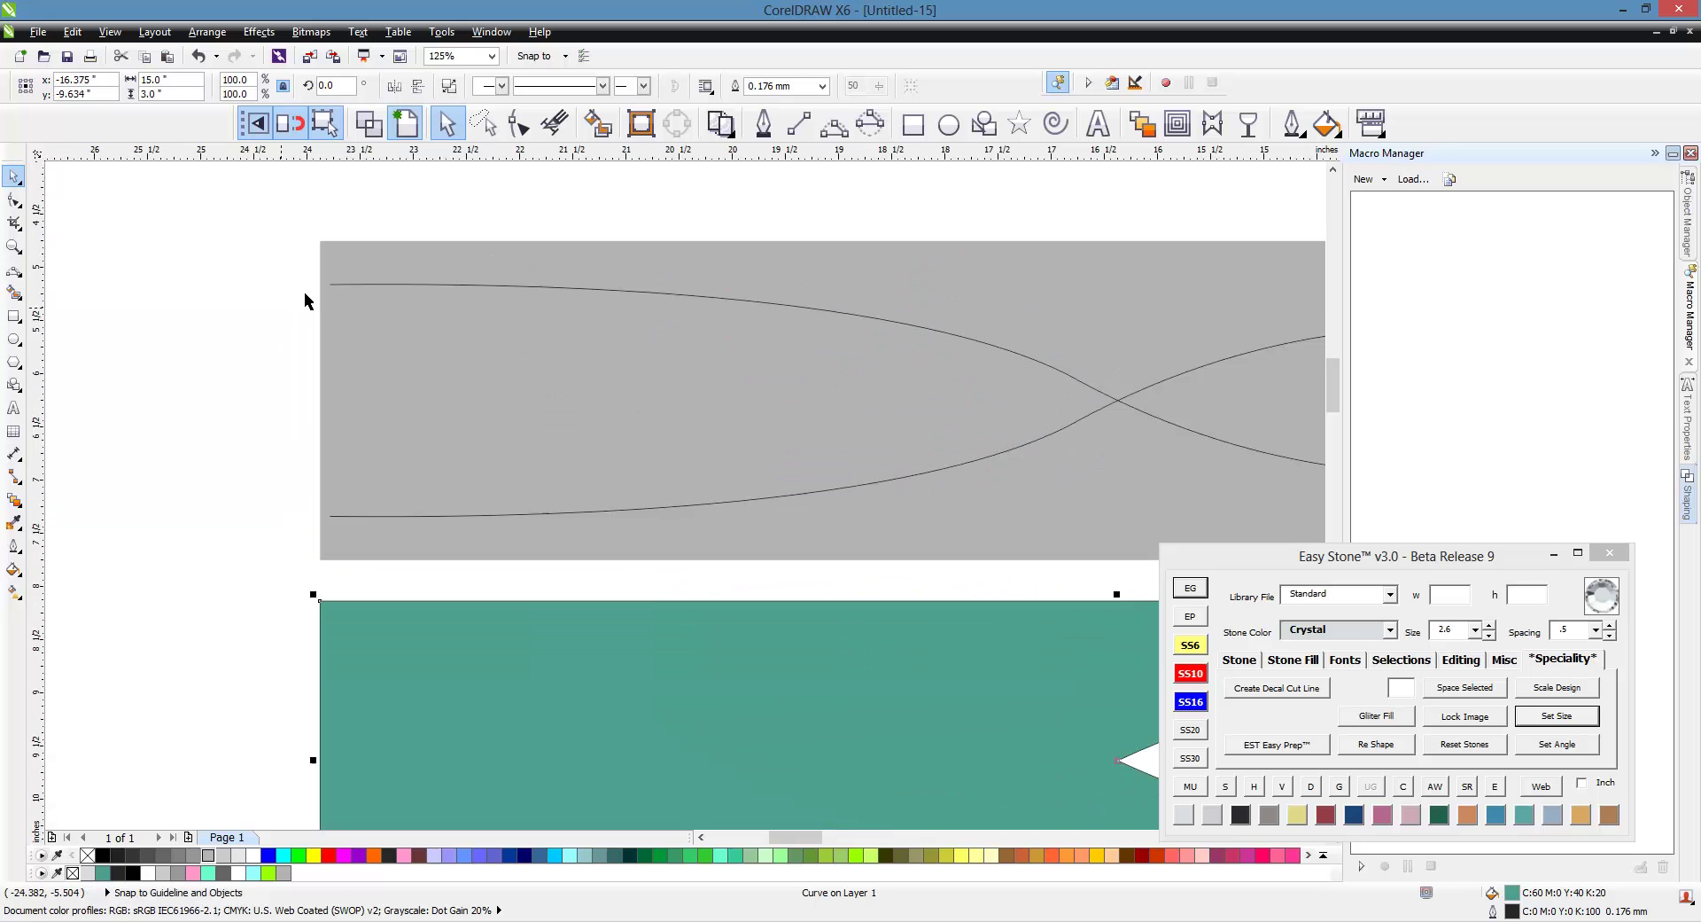
{"action": "scroll", "coordinate": [1005, 380], "scroll_direction": "down", "scroll_amount": 2}
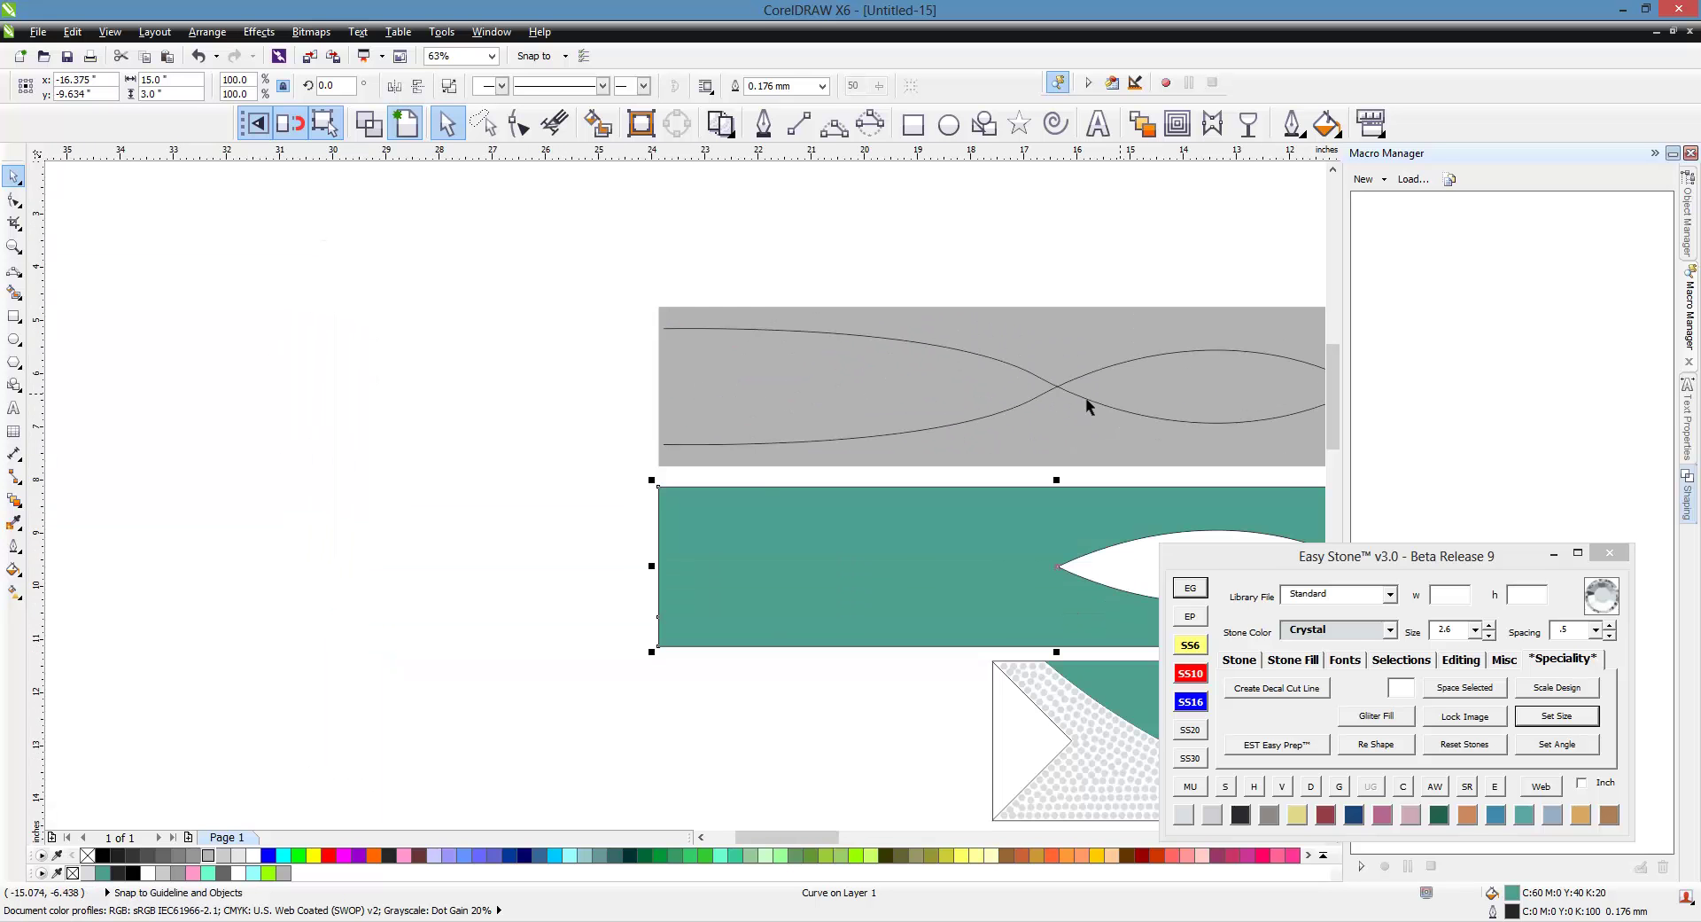
{"action": "scroll", "coordinate": [672, 453], "scroll_direction": "up", "scroll_amount": 2}
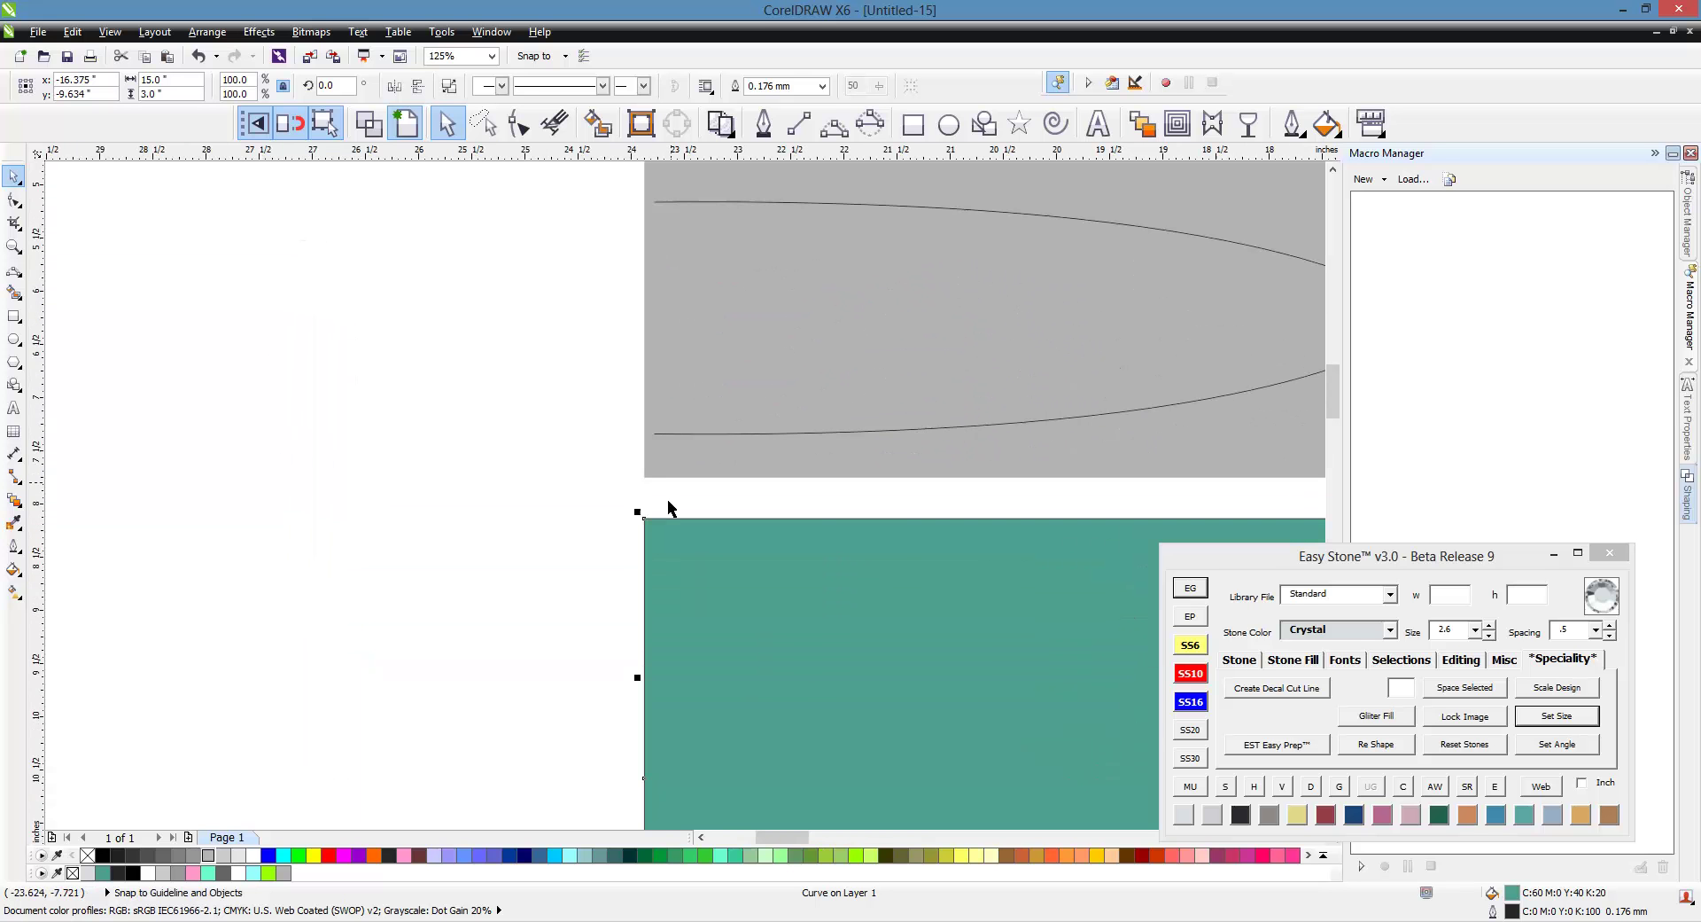
{"action": "double_click", "coordinate": [667, 435]}
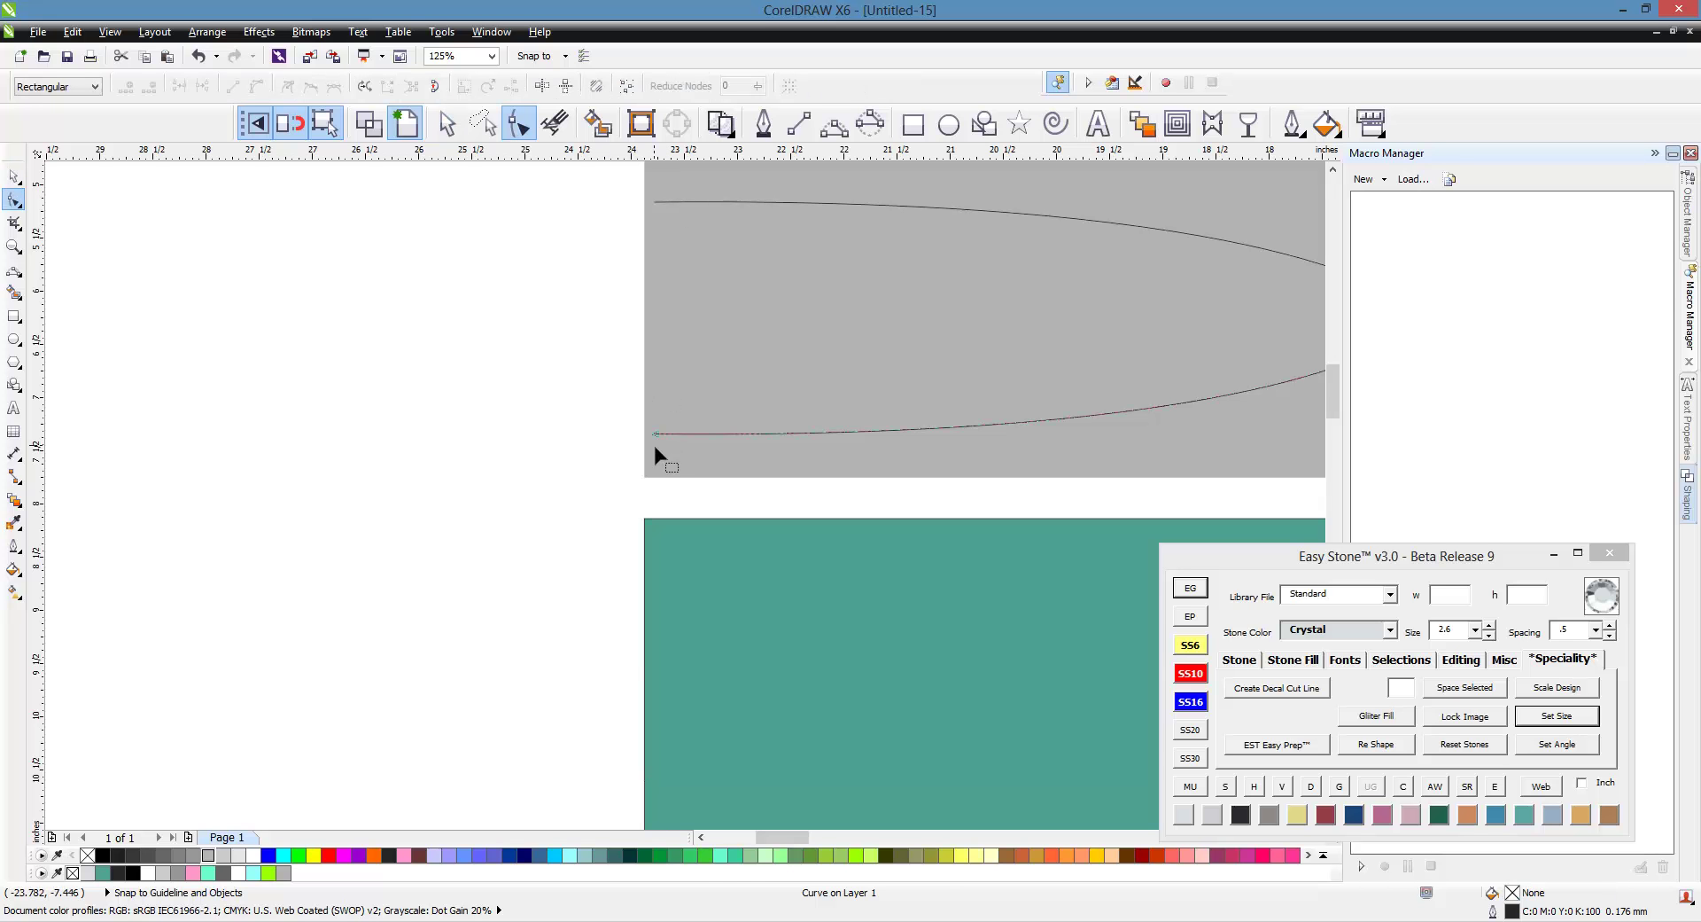
{"action": "left_click_drag", "start_coordinate": [655, 434], "coordinate": [647, 438]}
{"action": "scroll", "coordinate": [638, 399], "scroll_direction": "up", "scroll_amount": 3}
{"action": "left_click", "coordinate": [660, 342]}
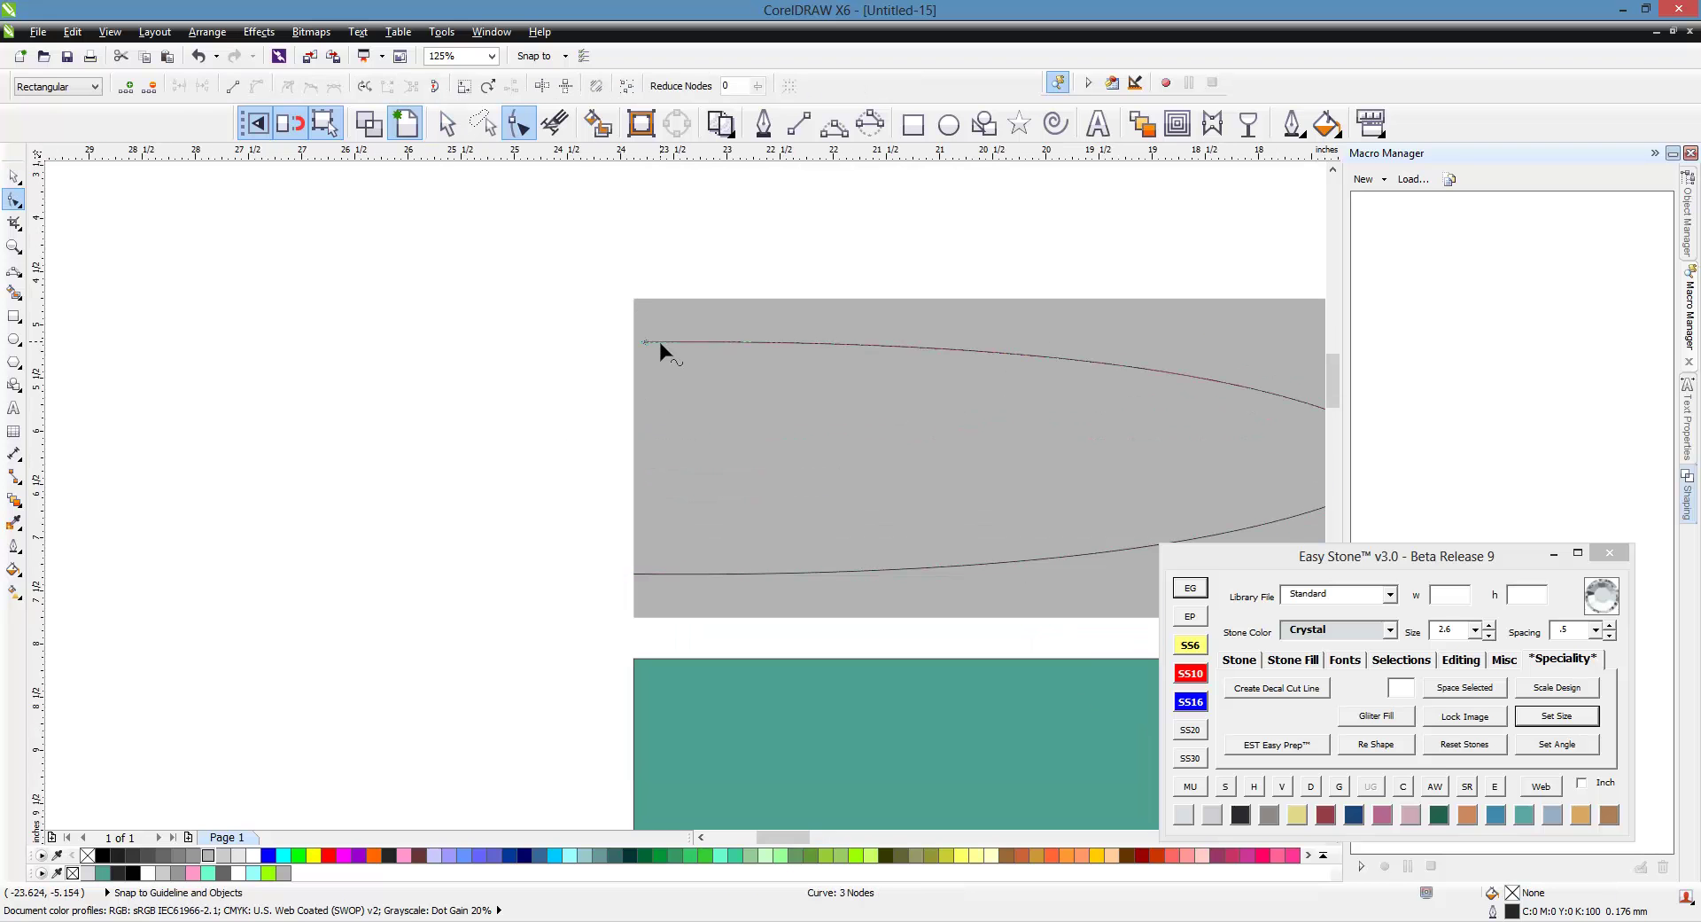
{"action": "double_click", "coordinate": [645, 343]}
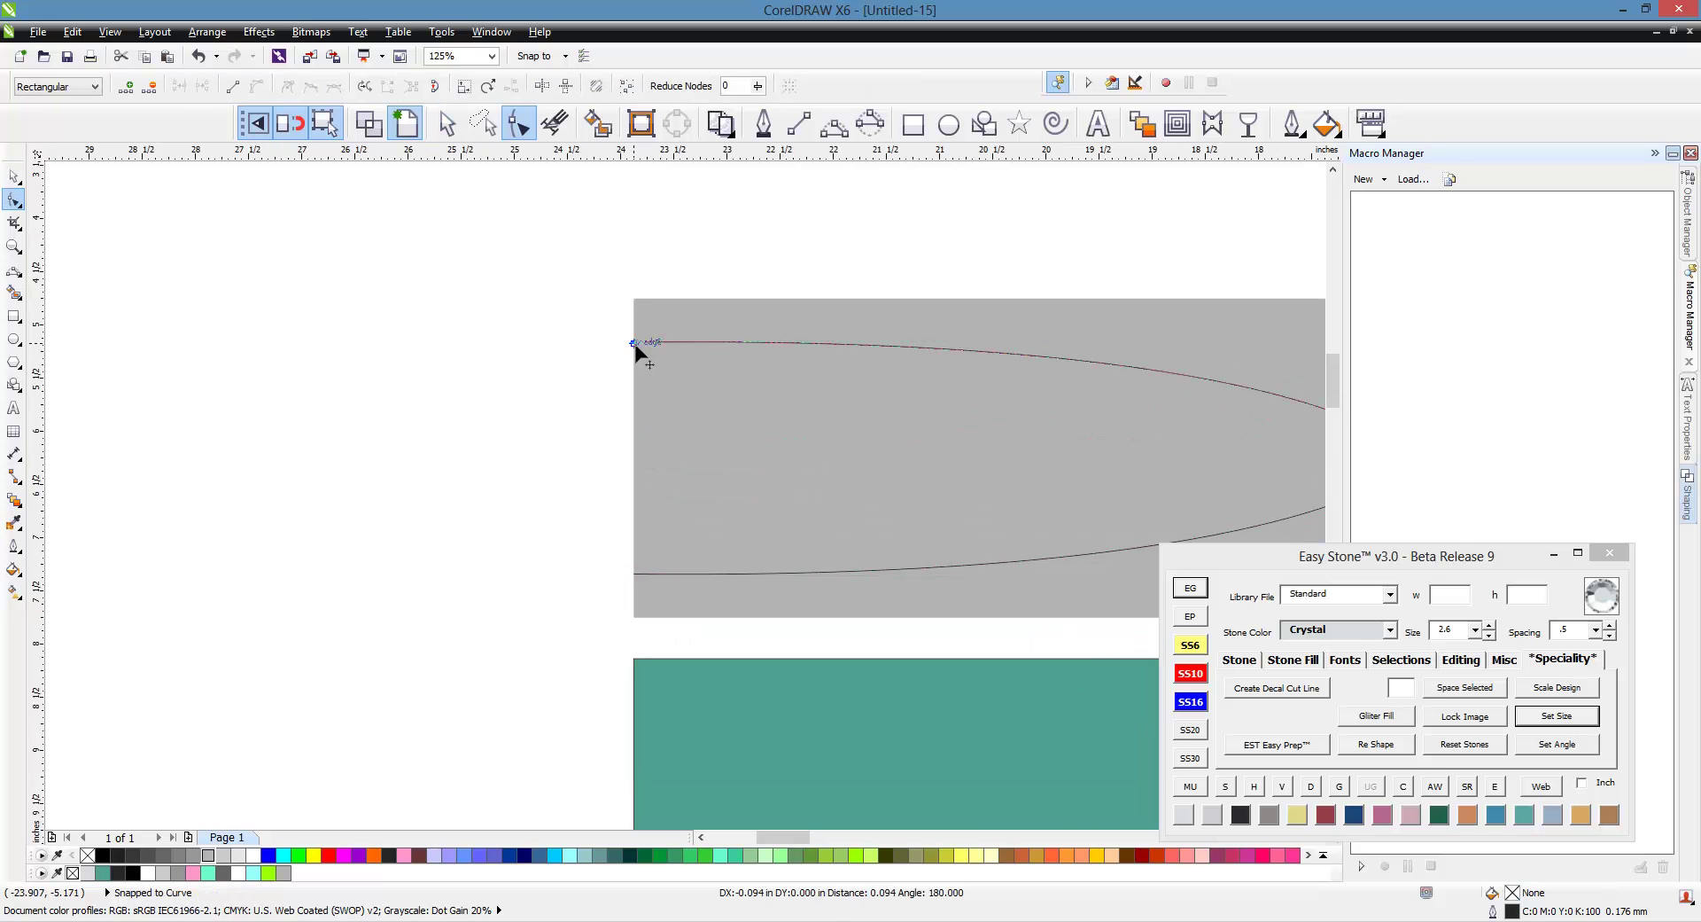
{"action": "scroll", "coordinate": [561, 353], "scroll_direction": "down", "scroll_amount": 3}
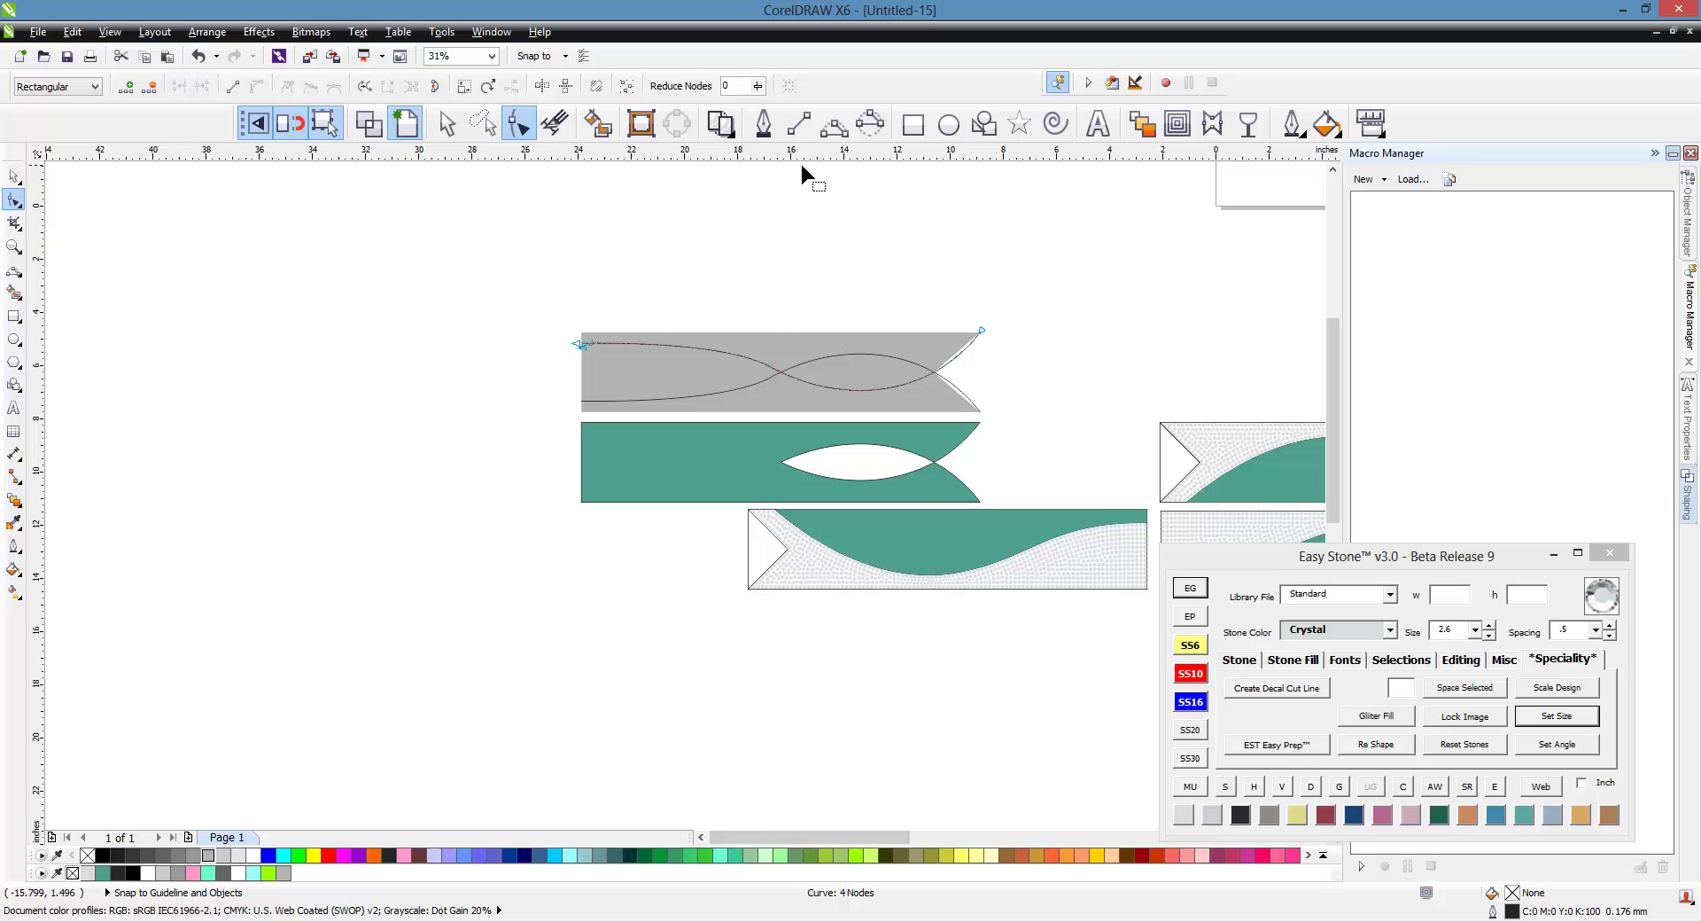
- Smart-fill in teal the upper notch sliver, the grey area above both curves, and the left area enclosed between them
{"action": "left_click", "coordinate": [598, 123]}
{"action": "scroll", "coordinate": [940, 359], "scroll_direction": "up", "scroll_amount": 4}
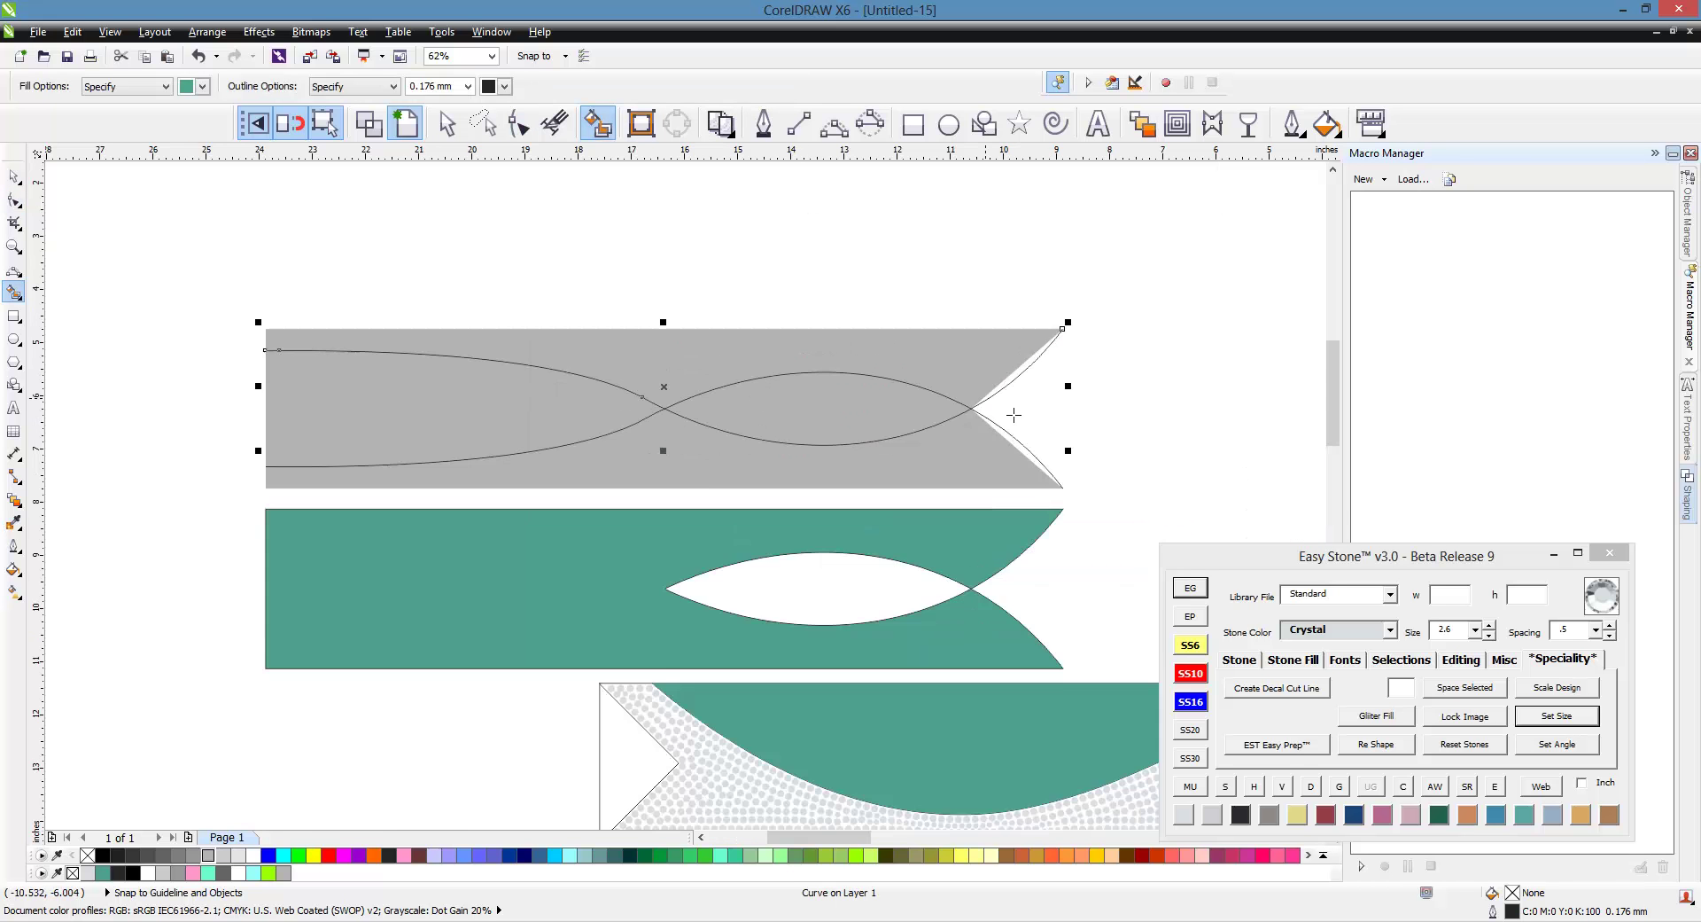
{"action": "left_click", "coordinate": [940, 337]}
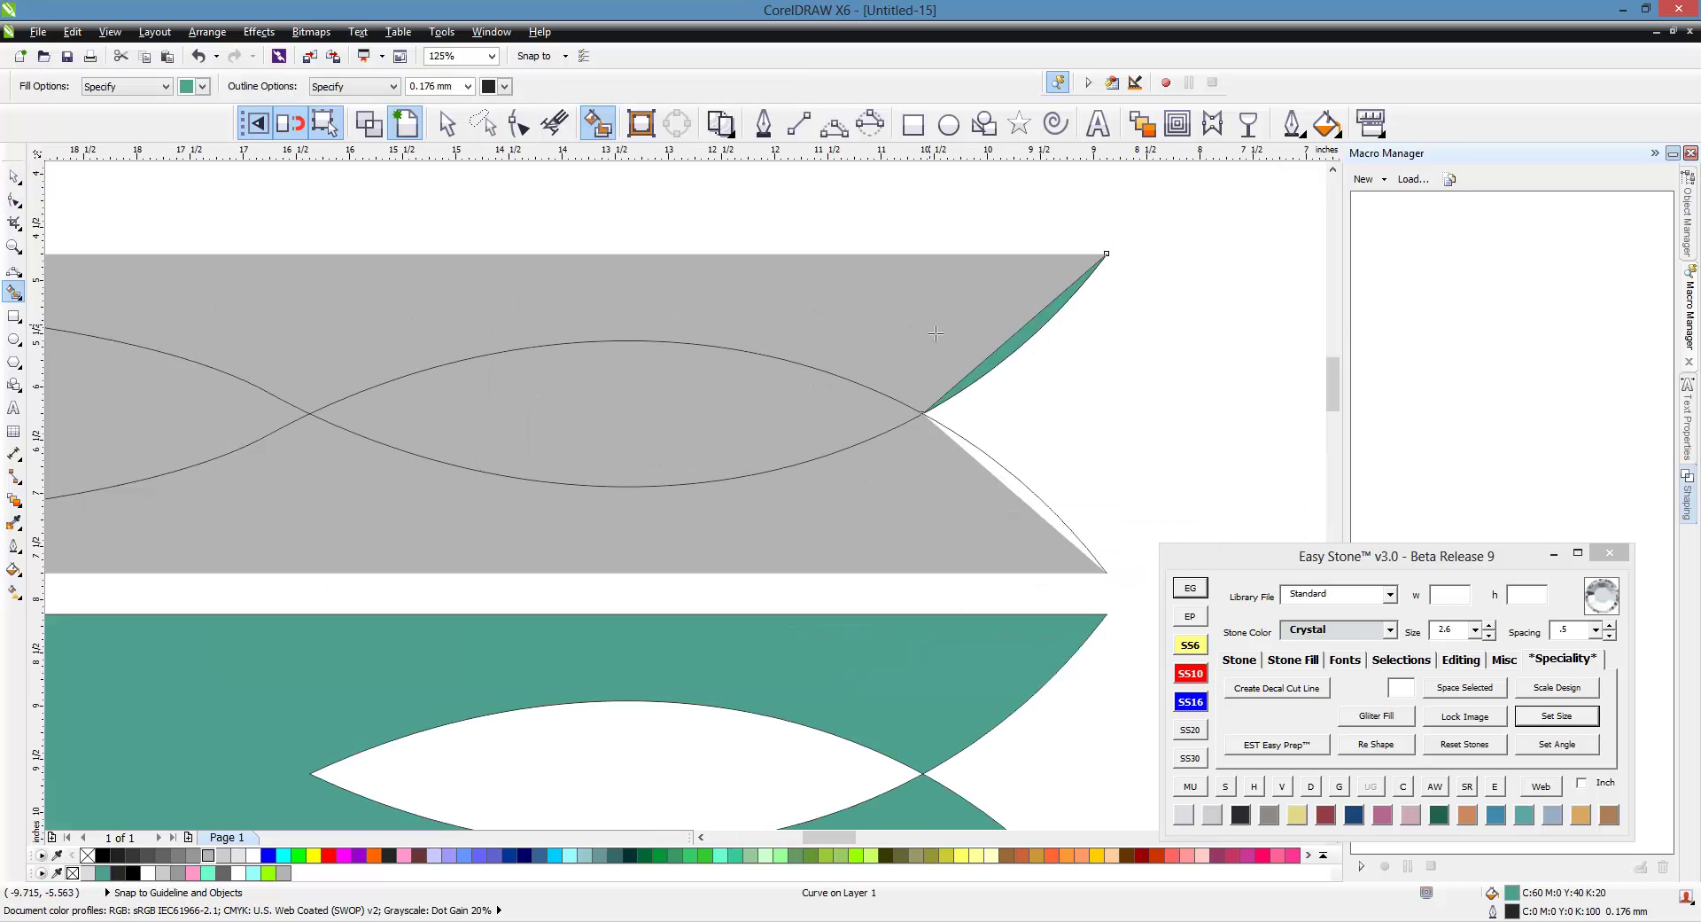
{"action": "scroll", "coordinate": [1014, 300], "scroll_direction": "down", "scroll_amount": 2}
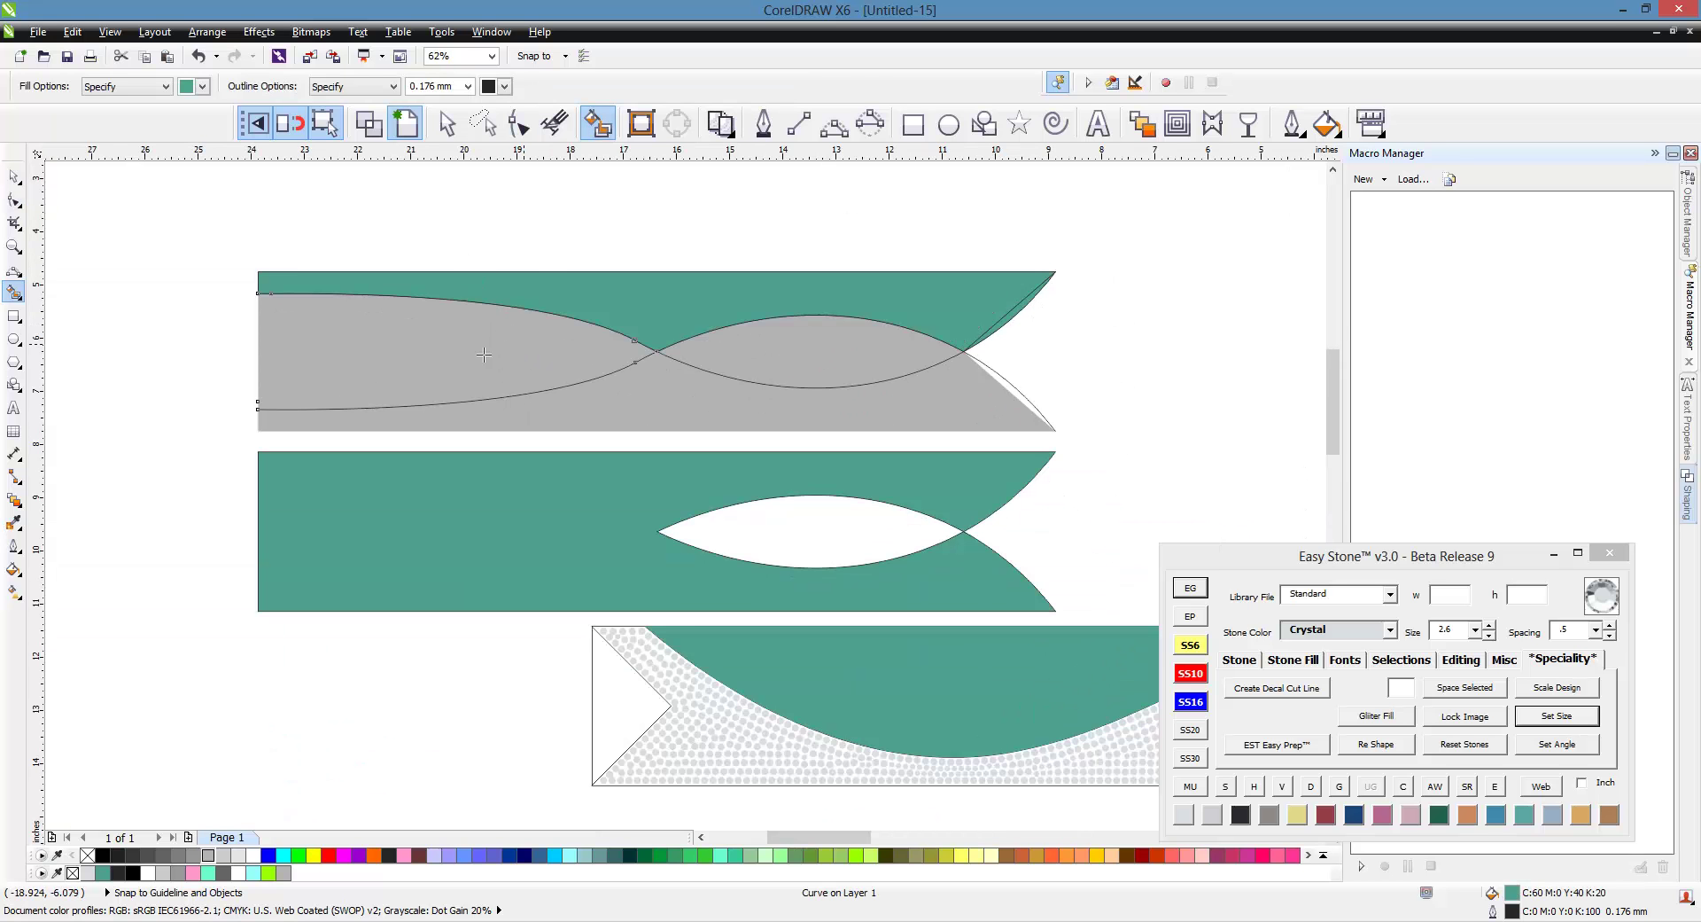
{"action": "left_click", "coordinate": [13, 176]}
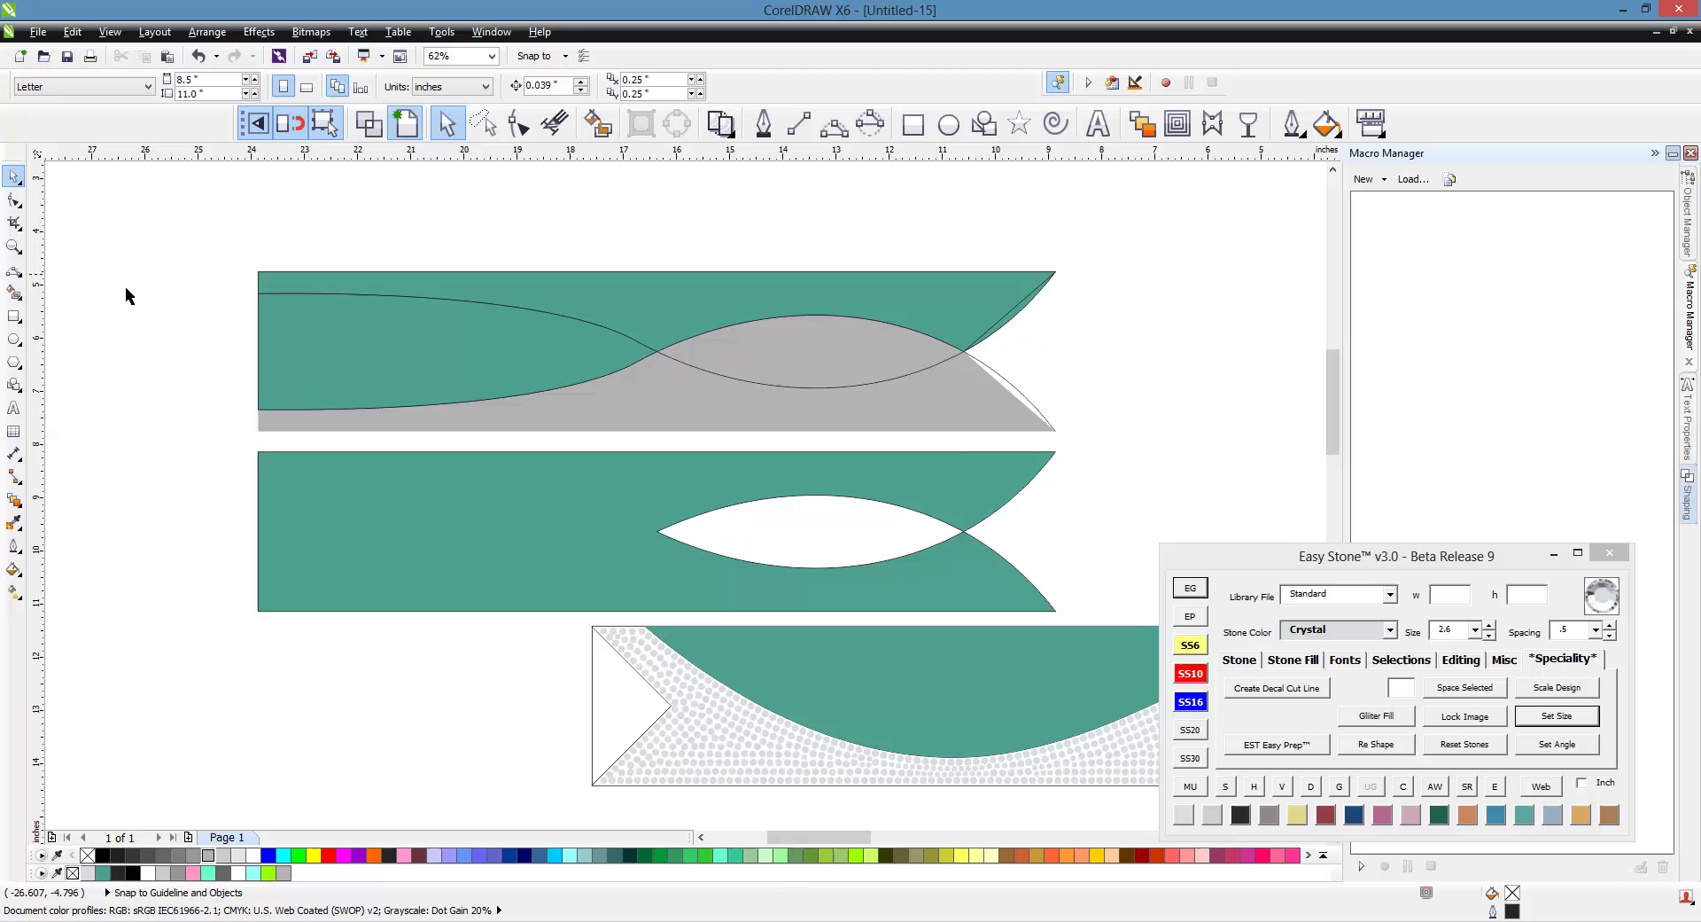
- Weld the left inner area, the upper area and the upper notch sliver into one upper wave shape
{"action": "left_click", "coordinate": [338, 350]}
{"action": "left_click", "coordinate": [763, 315], "text": "shift"}
{"action": "scroll", "coordinate": [1018, 327], "scroll_direction": "up", "scroll_amount": 4}
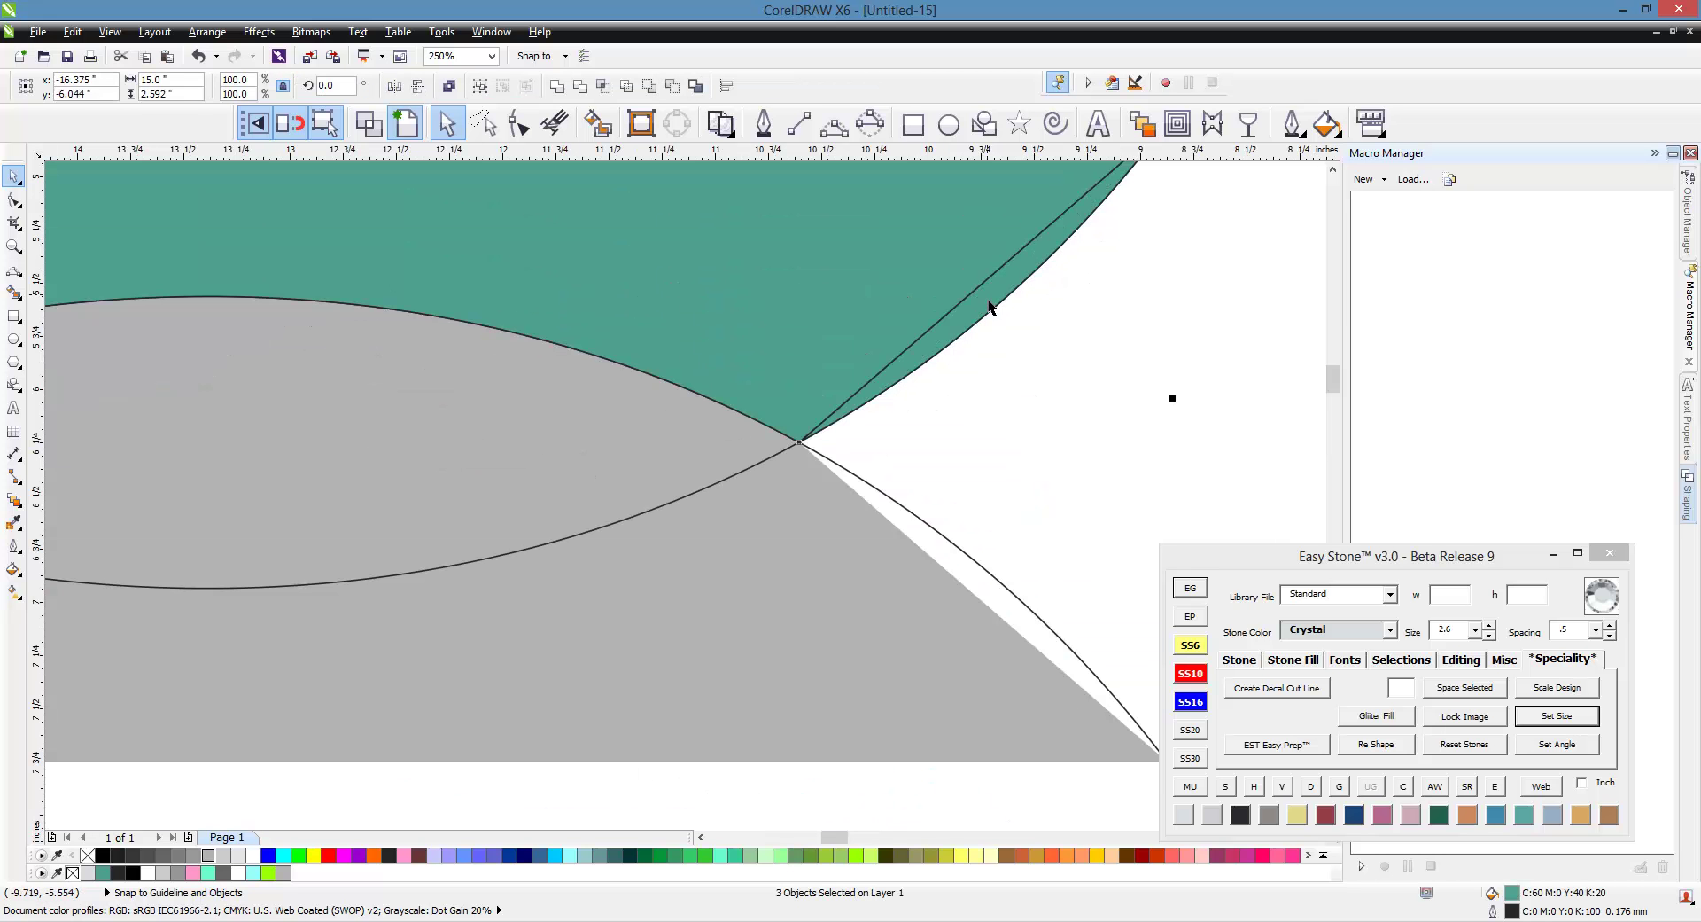
{"action": "left_click", "coordinate": [982, 396]}
{"action": "scroll", "coordinate": [912, 323], "scroll_direction": "down", "scroll_amount": 4}
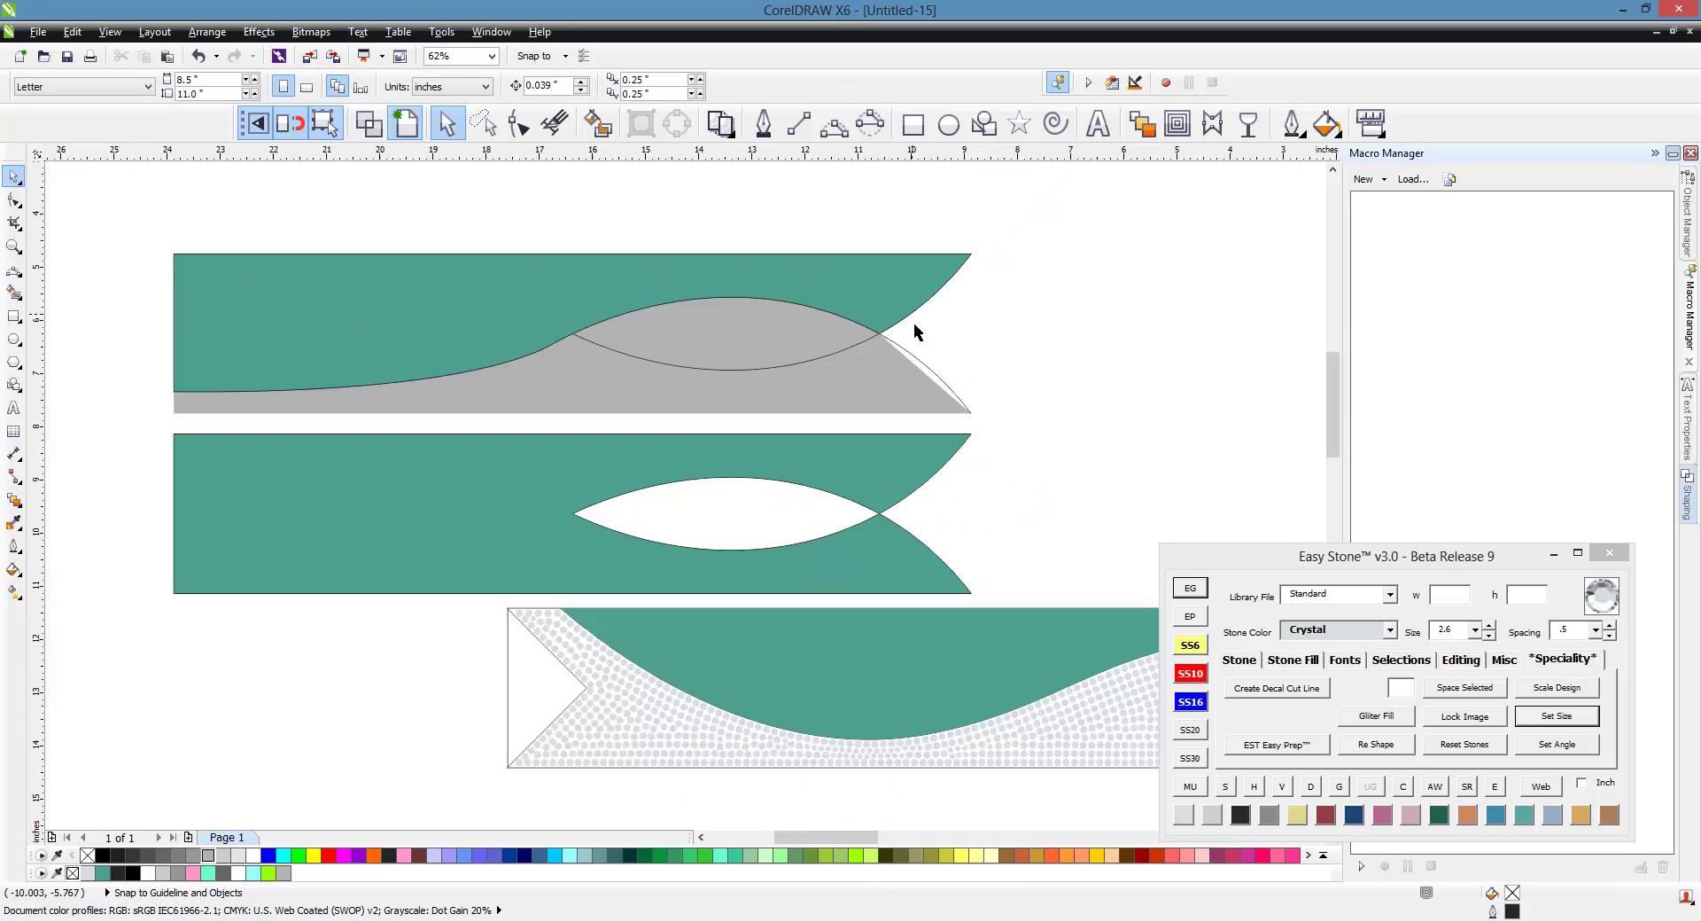
- Smart-fill in teal the lower notch sliver, the grey area below the wave, and the central lens shape
{"action": "left_click", "coordinate": [598, 124]}
{"action": "scroll", "coordinate": [829, 316], "scroll_direction": "up", "scroll_amount": 4}
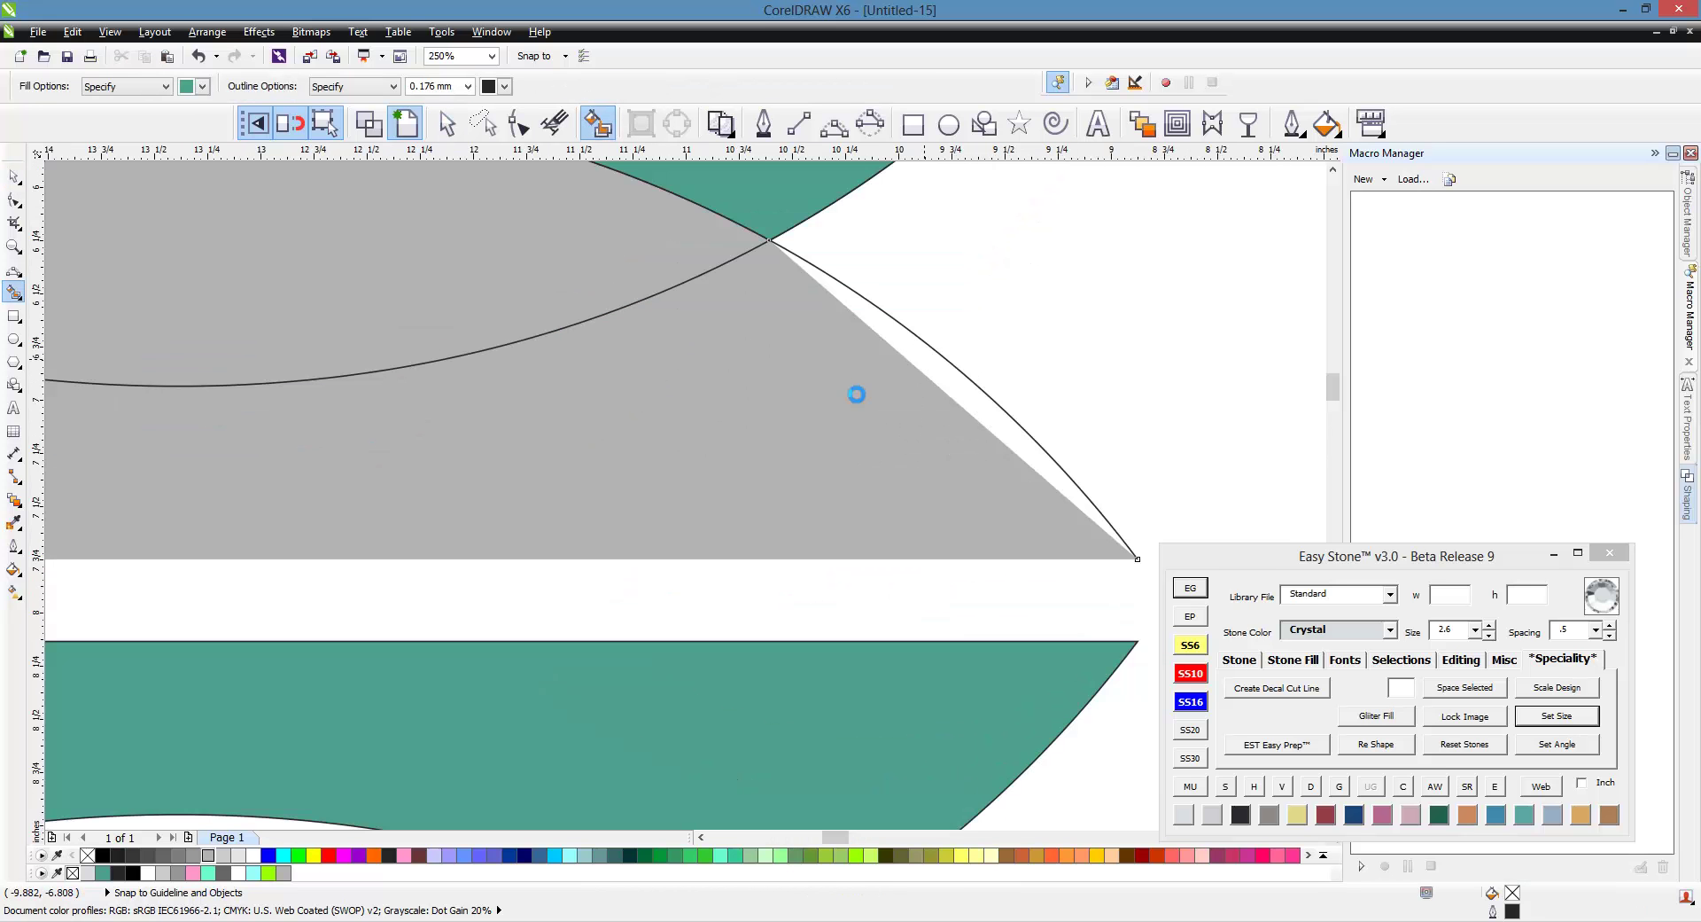
{"action": "left_click", "coordinate": [953, 372]}
{"action": "scroll", "coordinate": [953, 372], "scroll_direction": "down", "scroll_amount": 4}
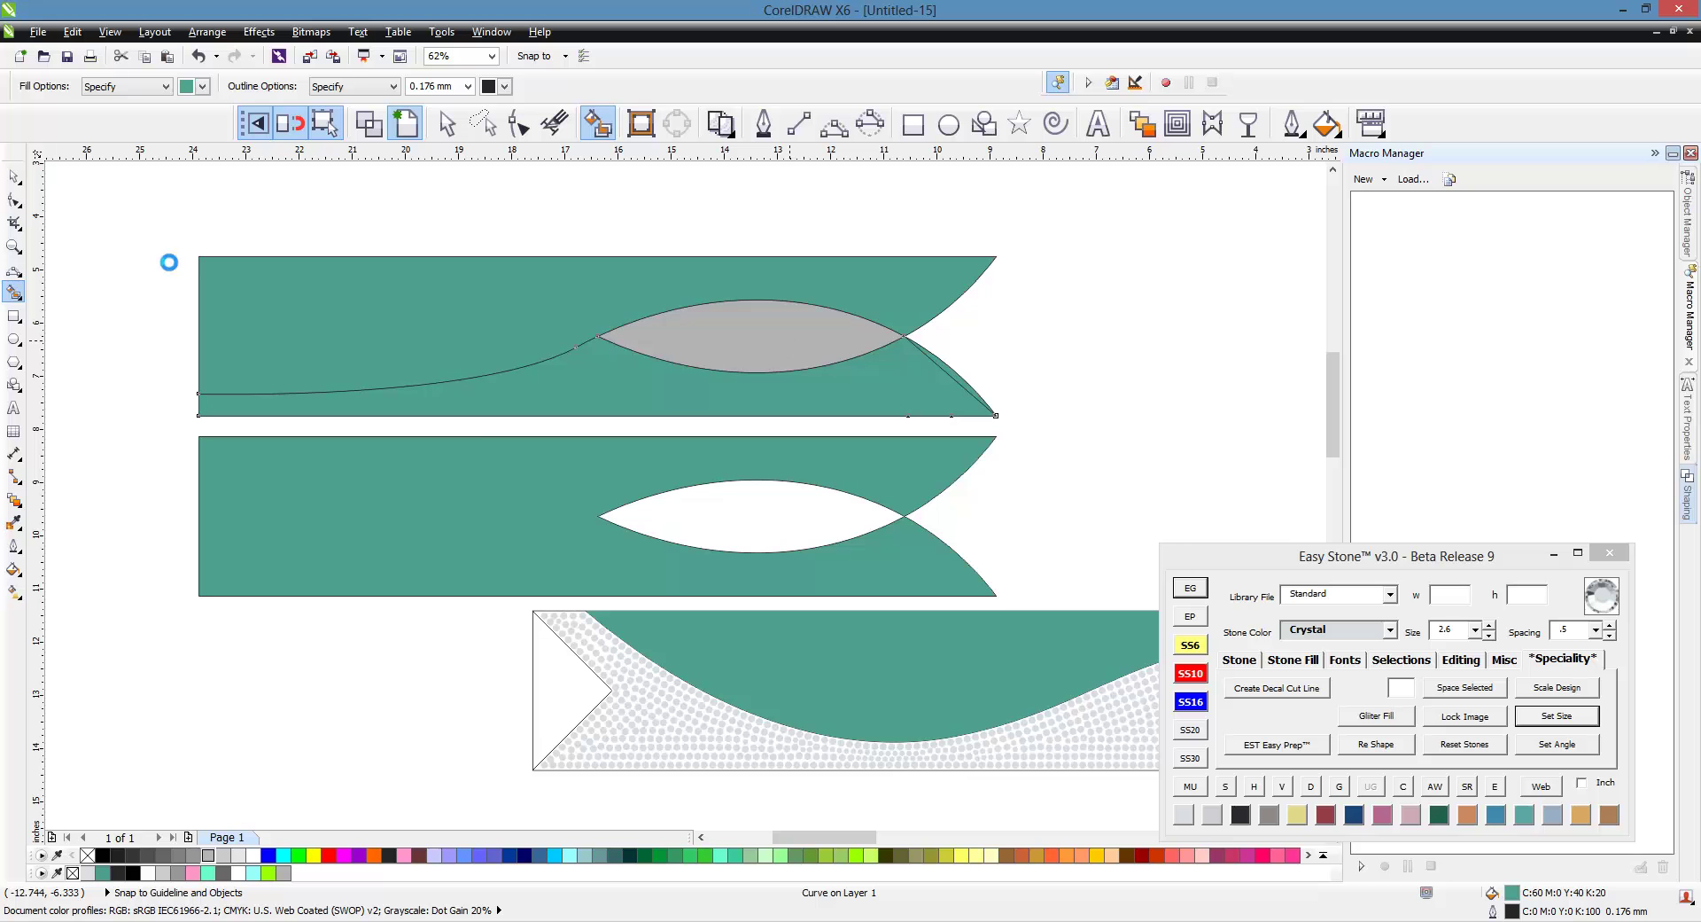
{"action": "left_click", "coordinate": [13, 176]}
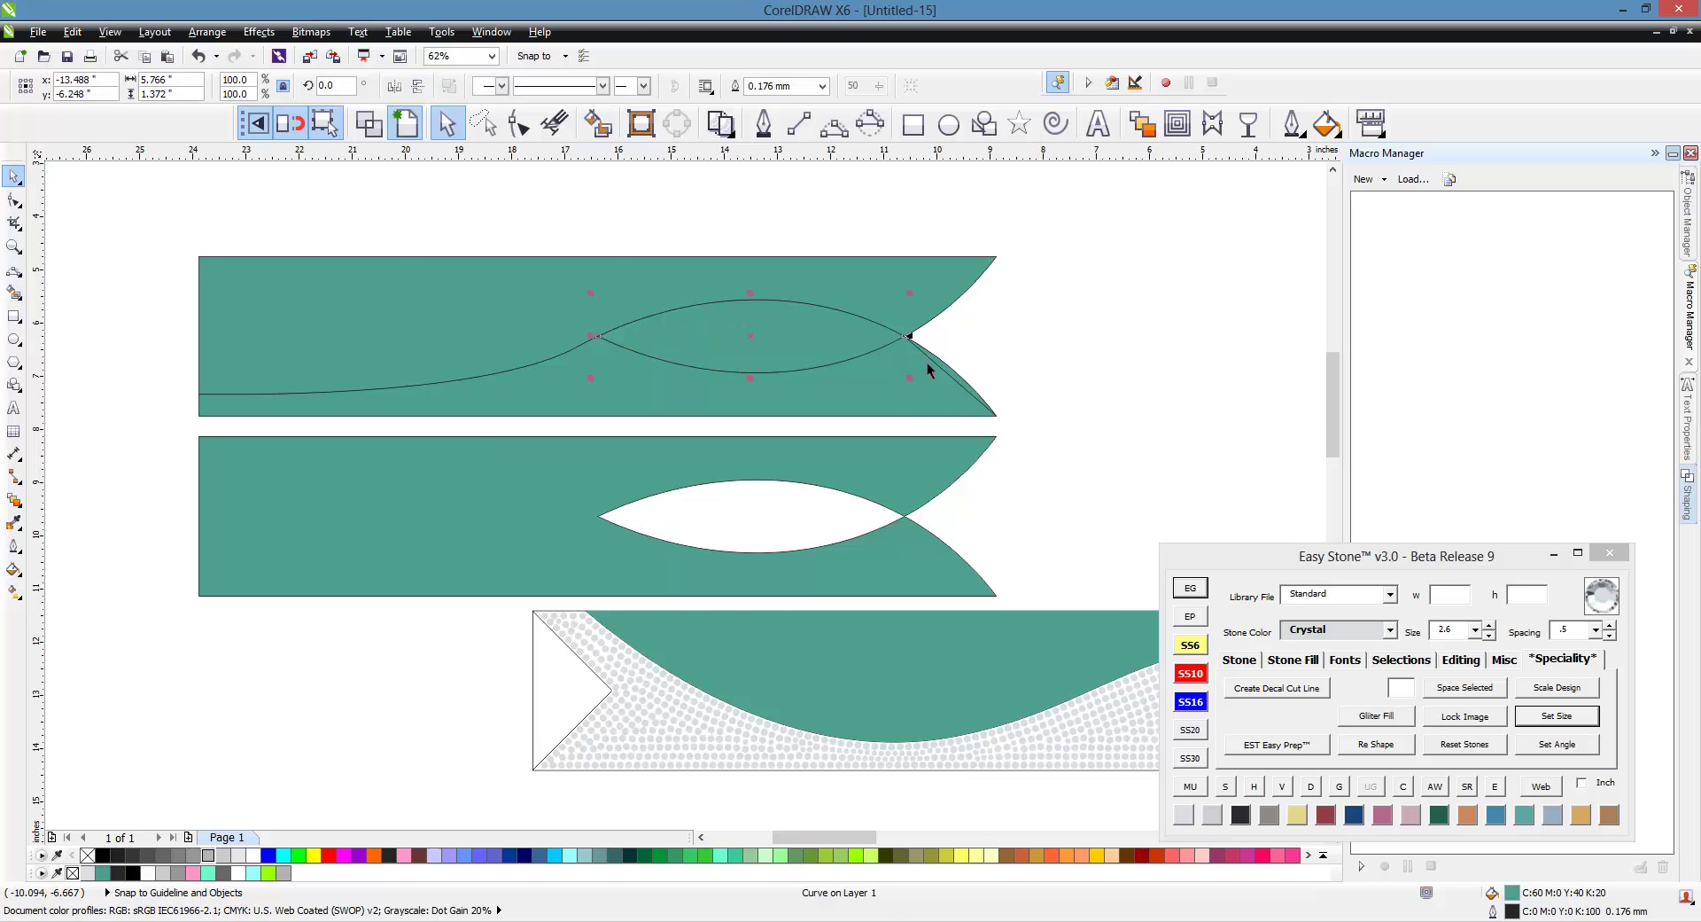
- Weld the lens, the lower area and the lower notch sliver into one lower wave shape
{"action": "scroll", "coordinate": [889, 349], "scroll_direction": "up", "scroll_amount": 4}
{"action": "left_click", "coordinate": [942, 437], "text": "shift"}
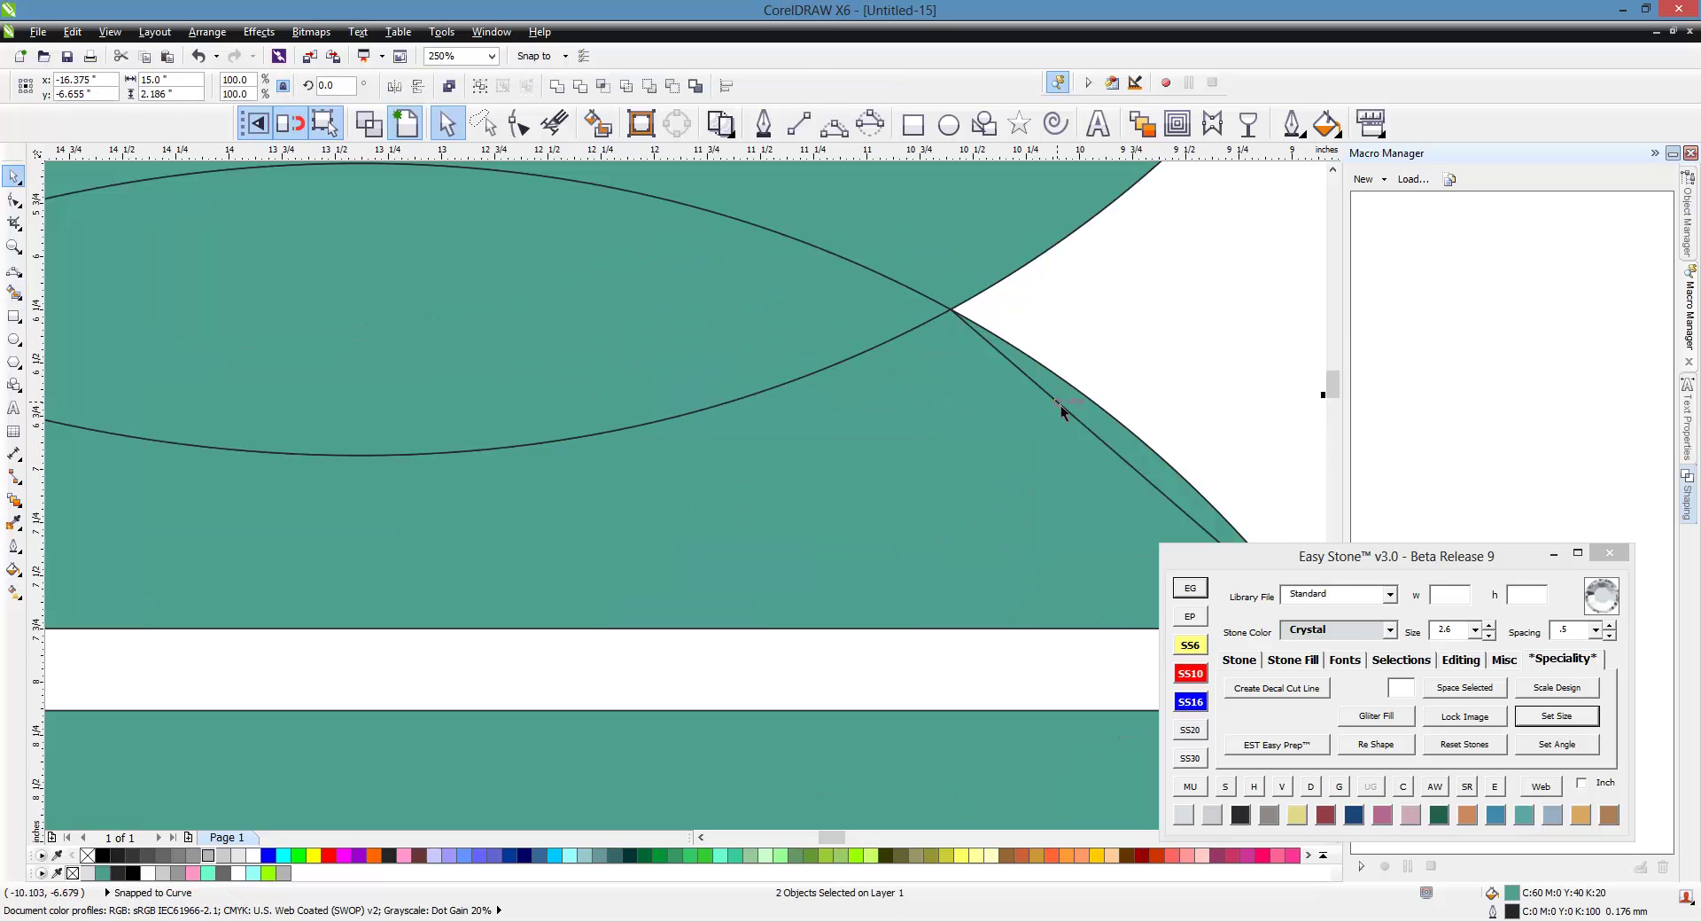
{"action": "left_click", "coordinate": [559, 86]}
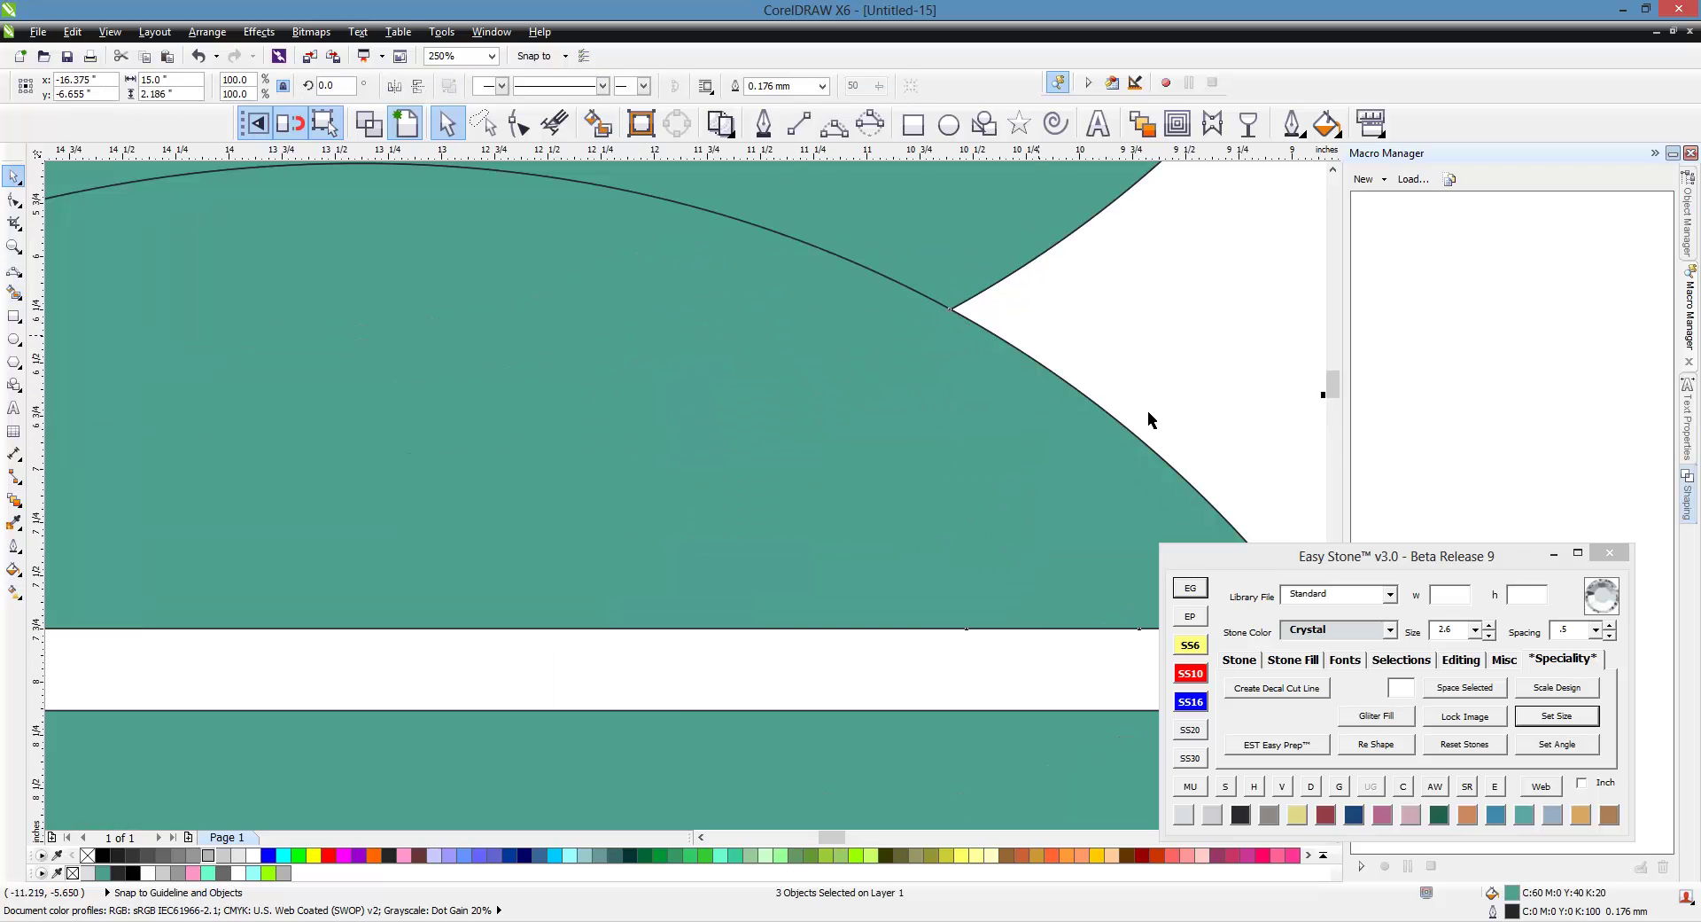
{"action": "left_click", "coordinate": [1014, 341]}
{"action": "scroll", "coordinate": [1014, 341], "scroll_direction": "down", "scroll_amount": 4}
- Place a copy of the welded upper and lower wave shapes straight down, below all the other strips
{"action": "left_click", "coordinate": [653, 300]}
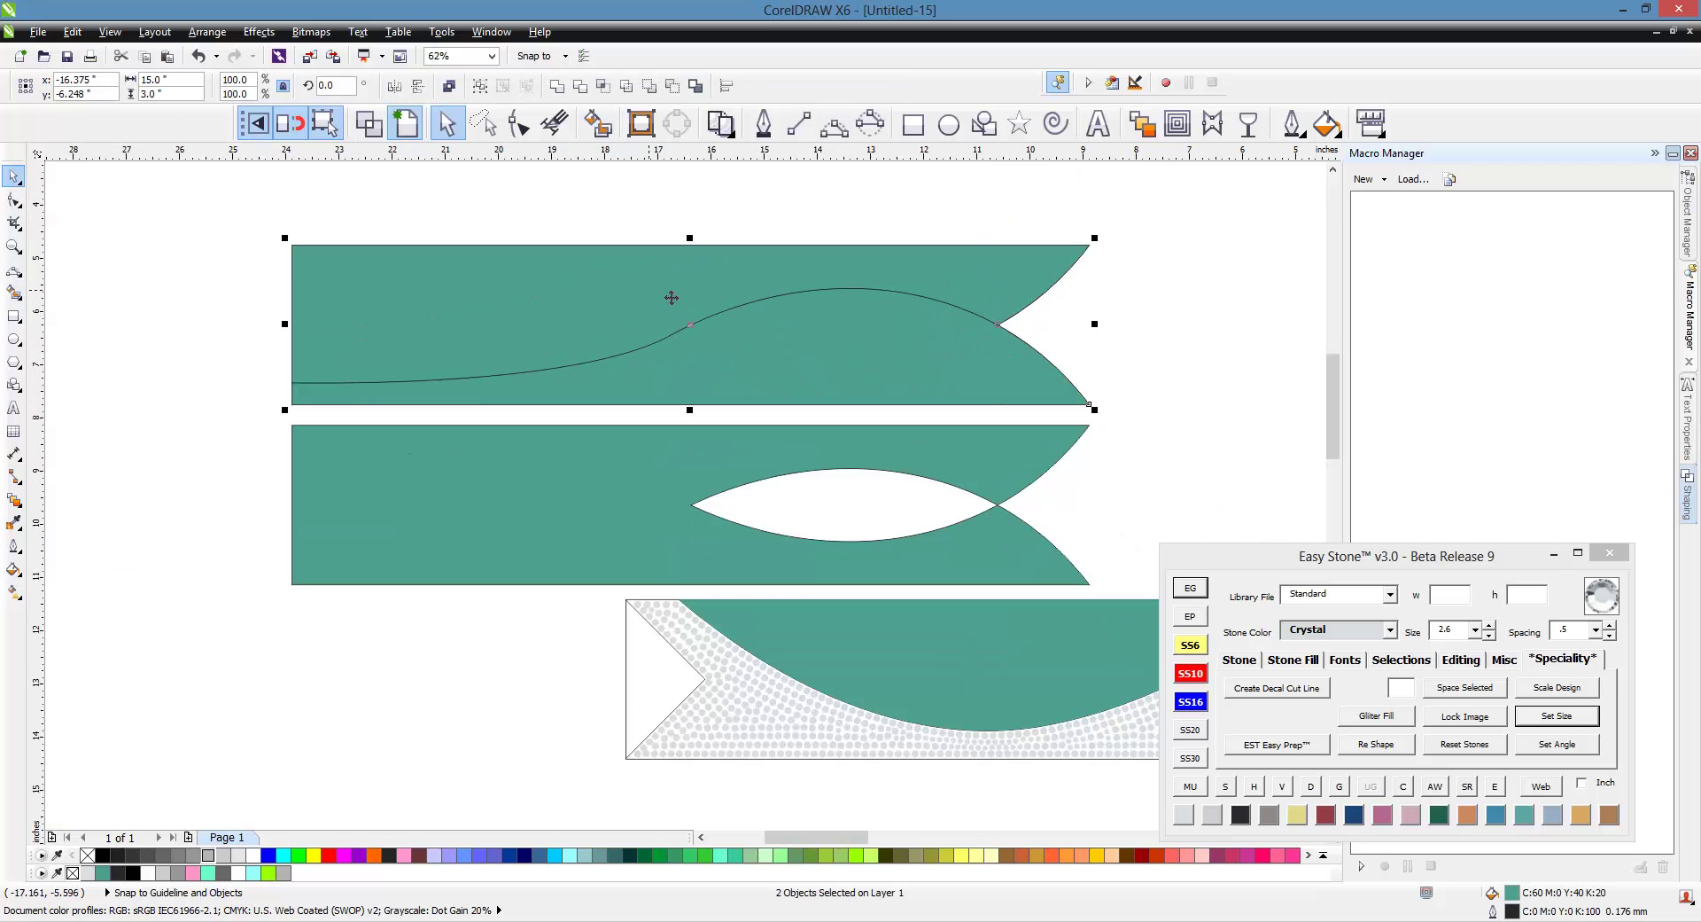
{"action": "scroll", "coordinate": [672, 298], "scroll_direction": "down", "scroll_amount": 2}
{"action": "left_click_drag", "start_coordinate": [716, 298], "coordinate": [721, 562]}
{"action": "left_click_drag", "start_coordinate": [709, 637], "coordinate": [709, 636]}
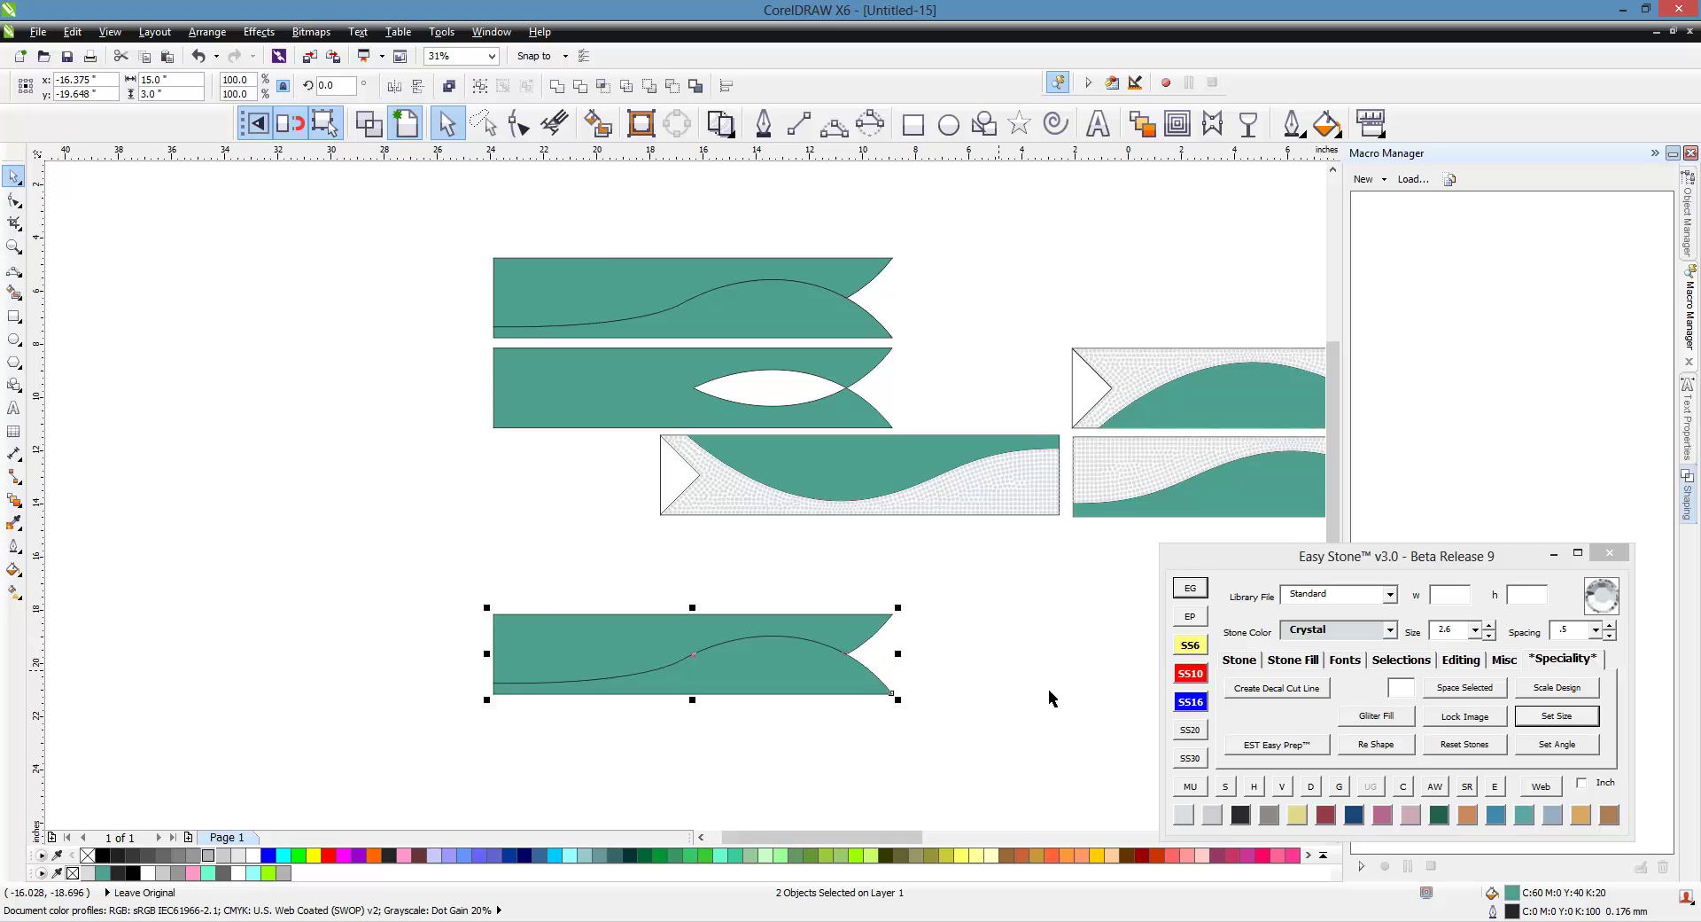
{"action": "left_click", "coordinate": [748, 725]}
- Fill the copied upper wave shape with lime green and remove the outlines from both copied shapes
{"action": "scroll", "coordinate": [748, 725], "scroll_direction": "up", "scroll_amount": 1}
{"action": "left_click", "coordinate": [612, 612]}
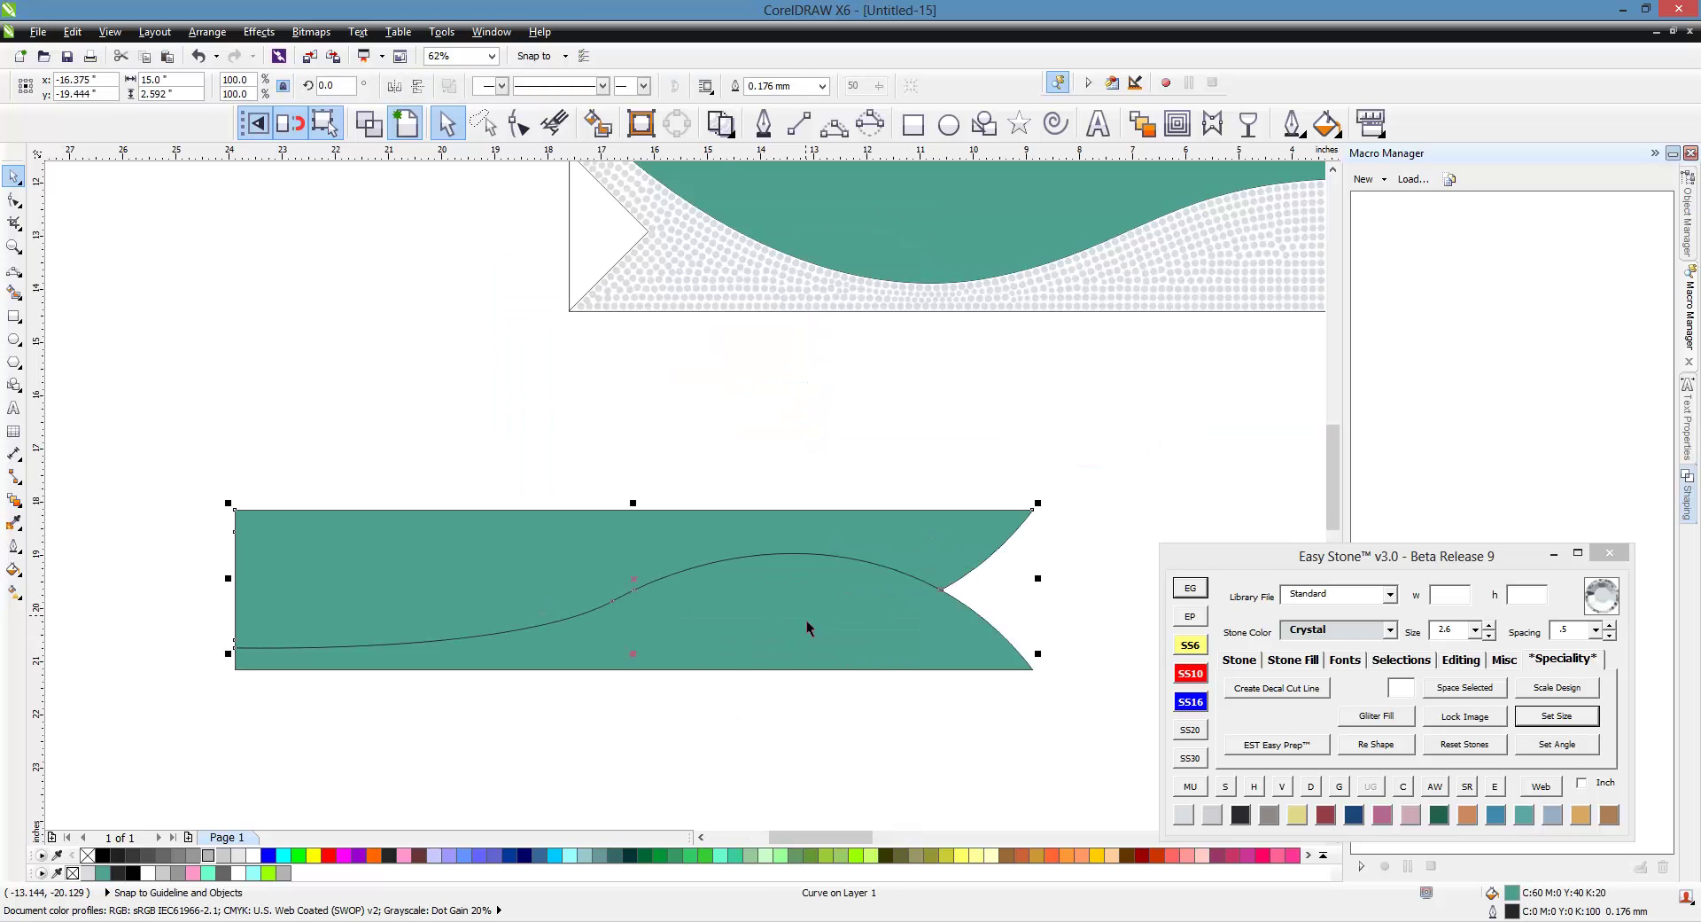
{"action": "left_click", "coordinate": [855, 854]}
{"action": "left_click", "coordinate": [277, 479]}
{"action": "left_click_drag", "start_coordinate": [171, 451], "coordinate": [1105, 743]}
{"action": "right_click", "coordinate": [88, 855]}
{"action": "left_click", "coordinate": [551, 751]}
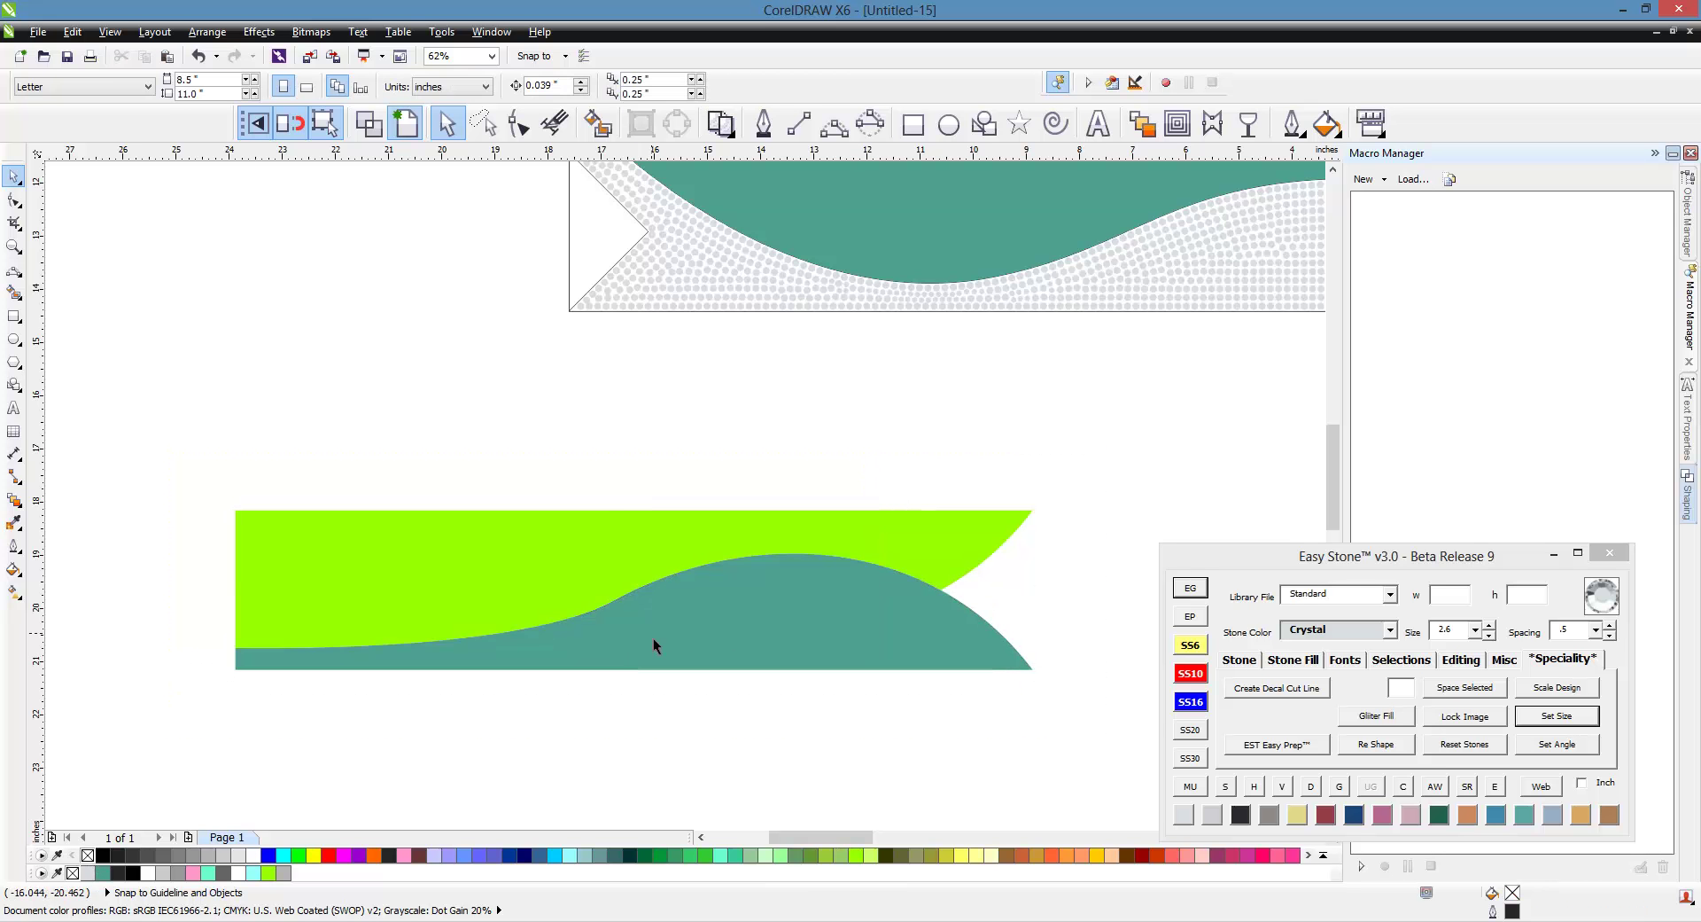
- Check the copied strip's two separate wave shapes and compare them with the other strip designs on the page
{"action": "left_click", "coordinate": [838, 638]}
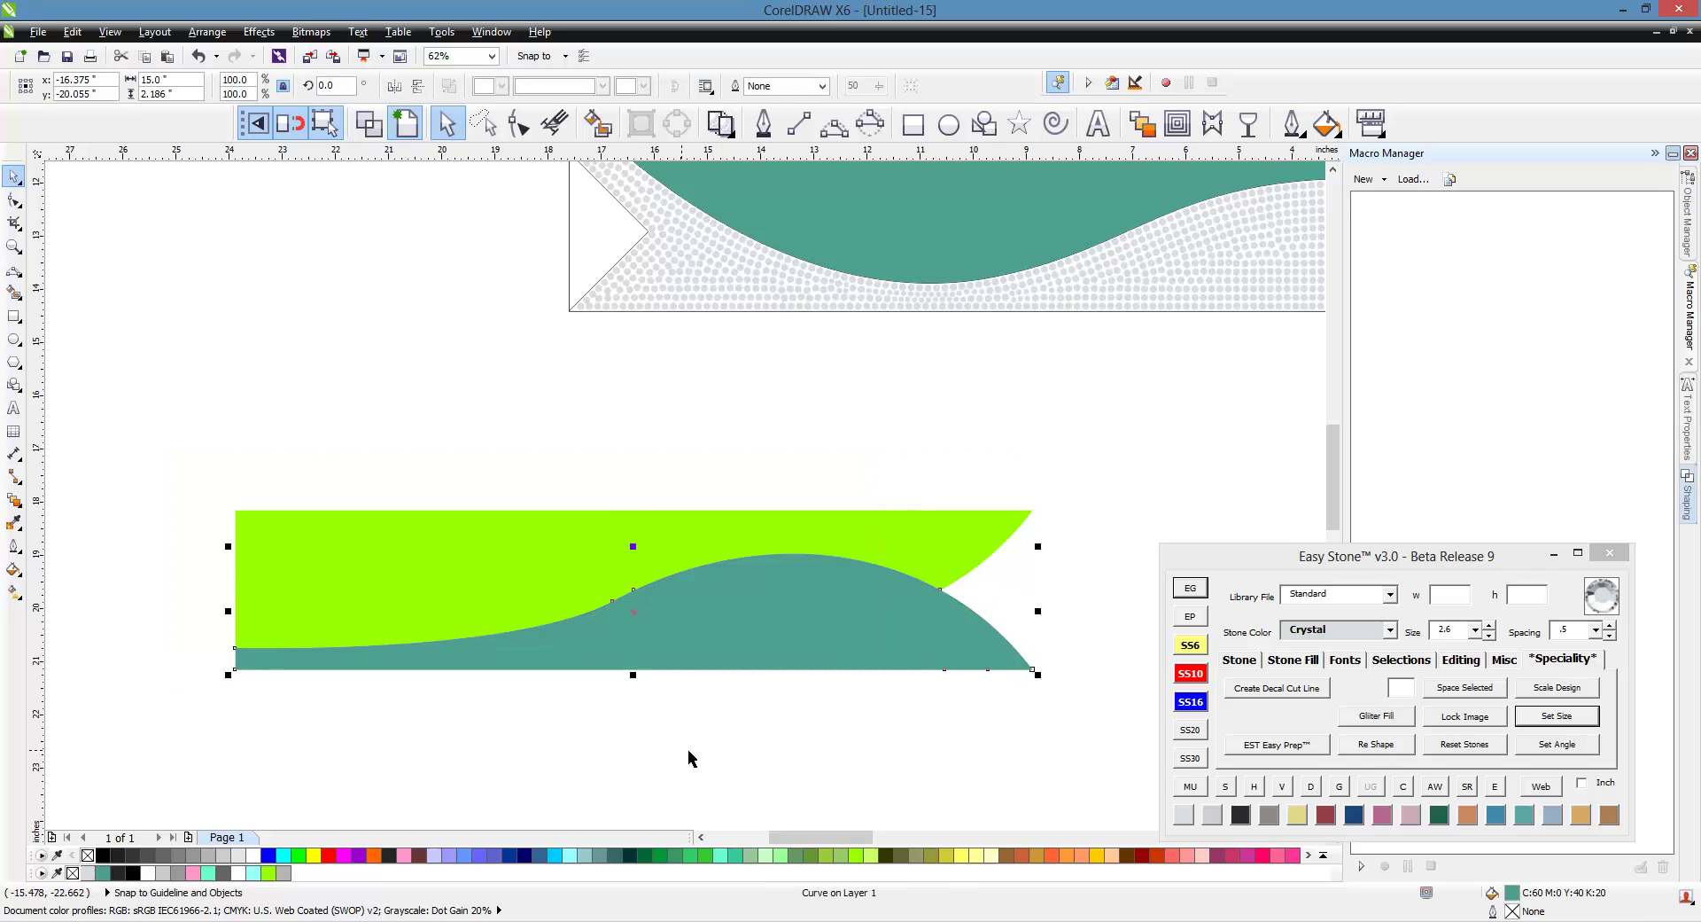
{"action": "left_click", "coordinate": [998, 560]}
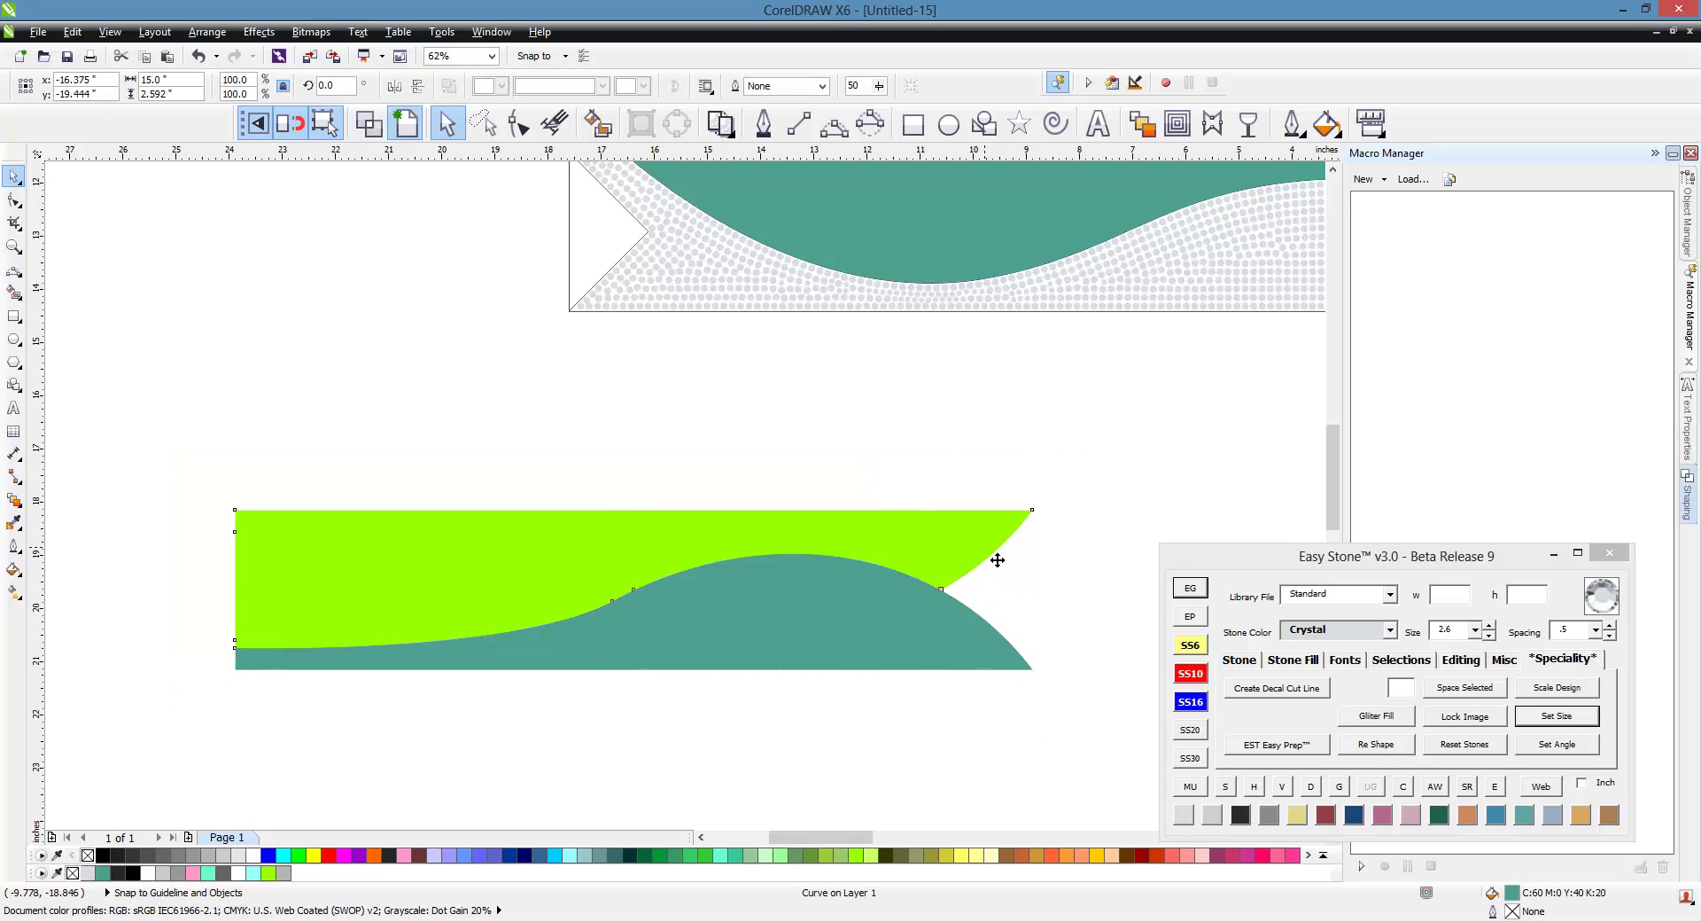
{"action": "left_click", "coordinate": [536, 466]}
{"action": "scroll", "coordinate": [772, 501], "scroll_direction": "down", "scroll_amount": 2}
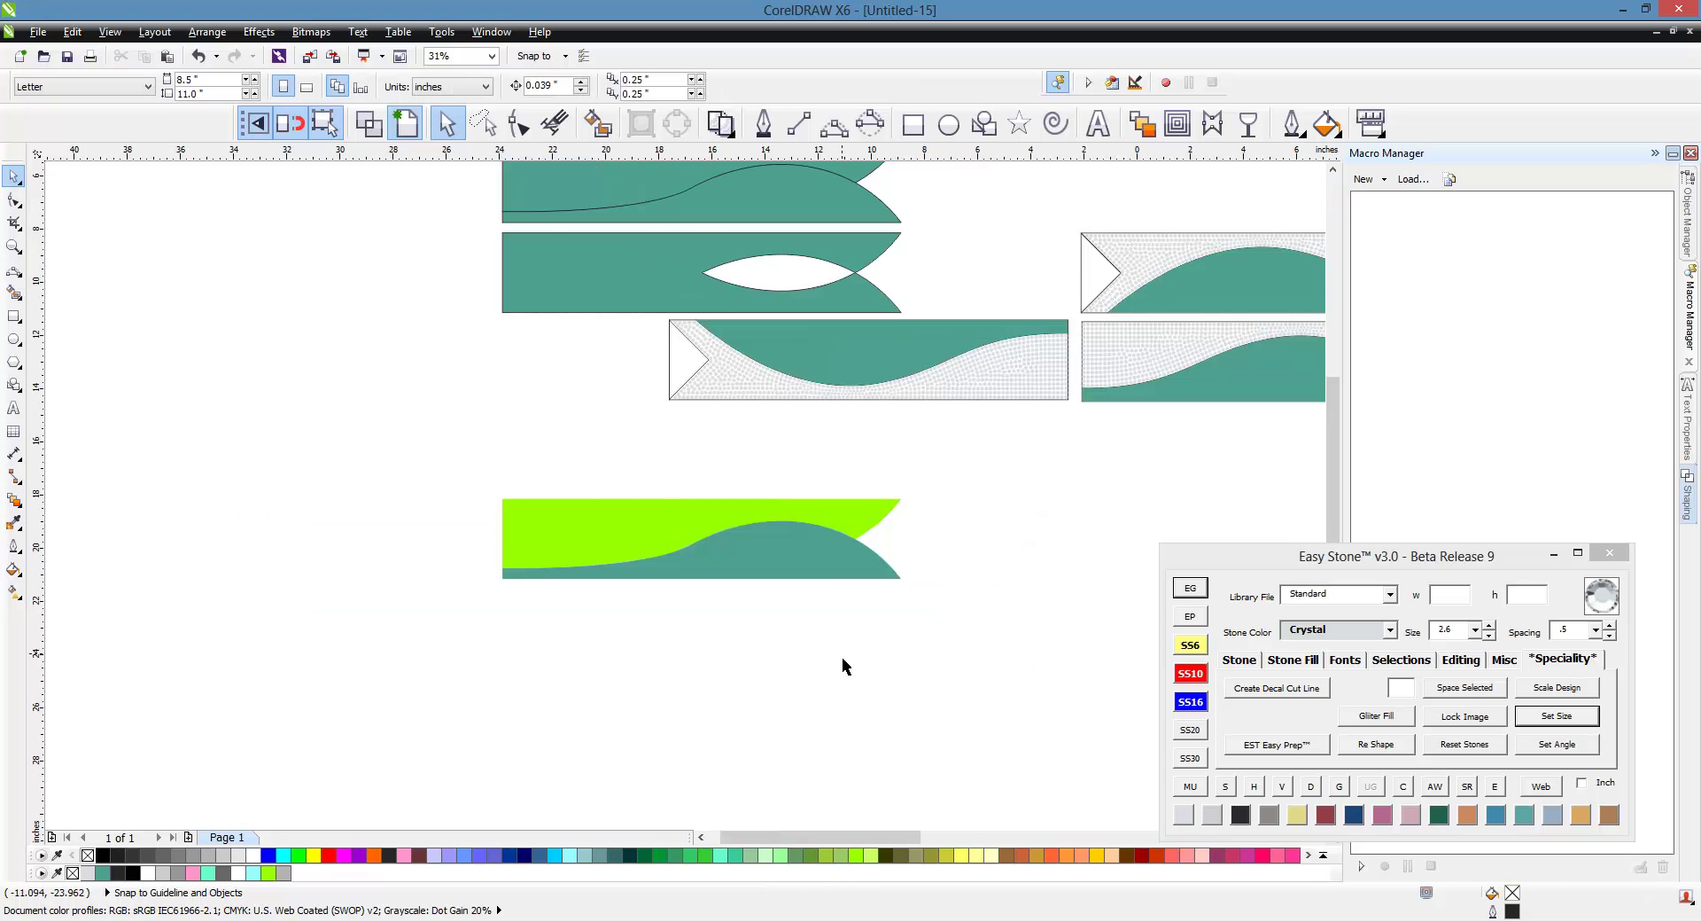
{"action": "scroll", "coordinate": [446, 445], "scroll_direction": "down", "scroll_amount": 1}
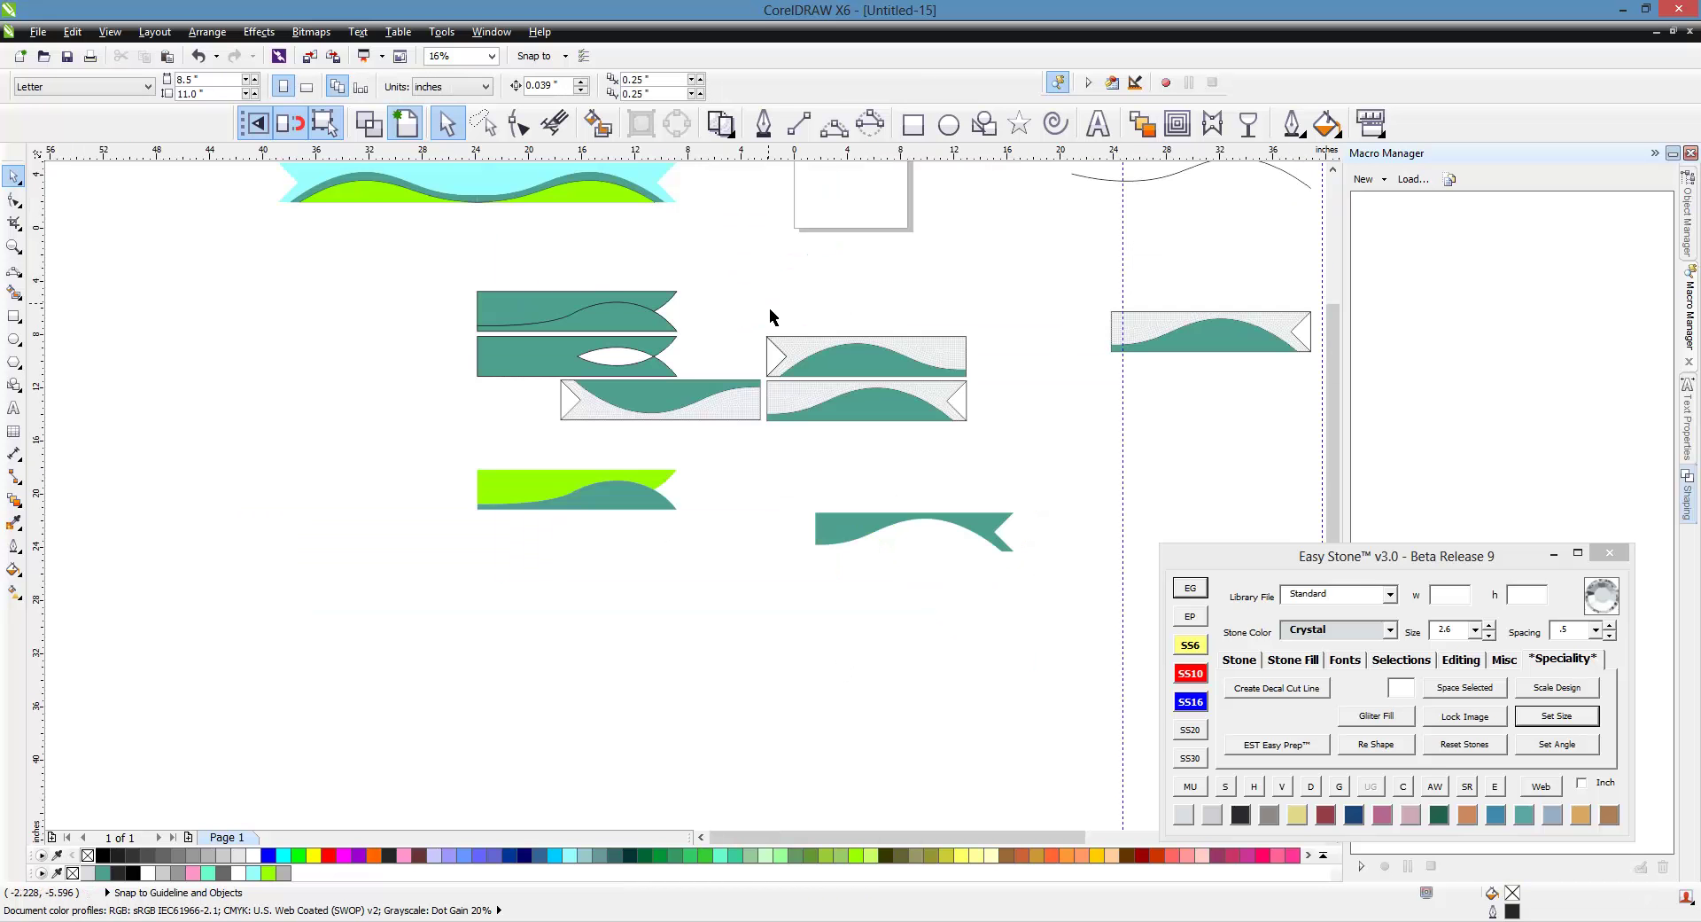
{"action": "scroll", "coordinate": [627, 675], "scroll_direction": "down", "scroll_amount": 1}
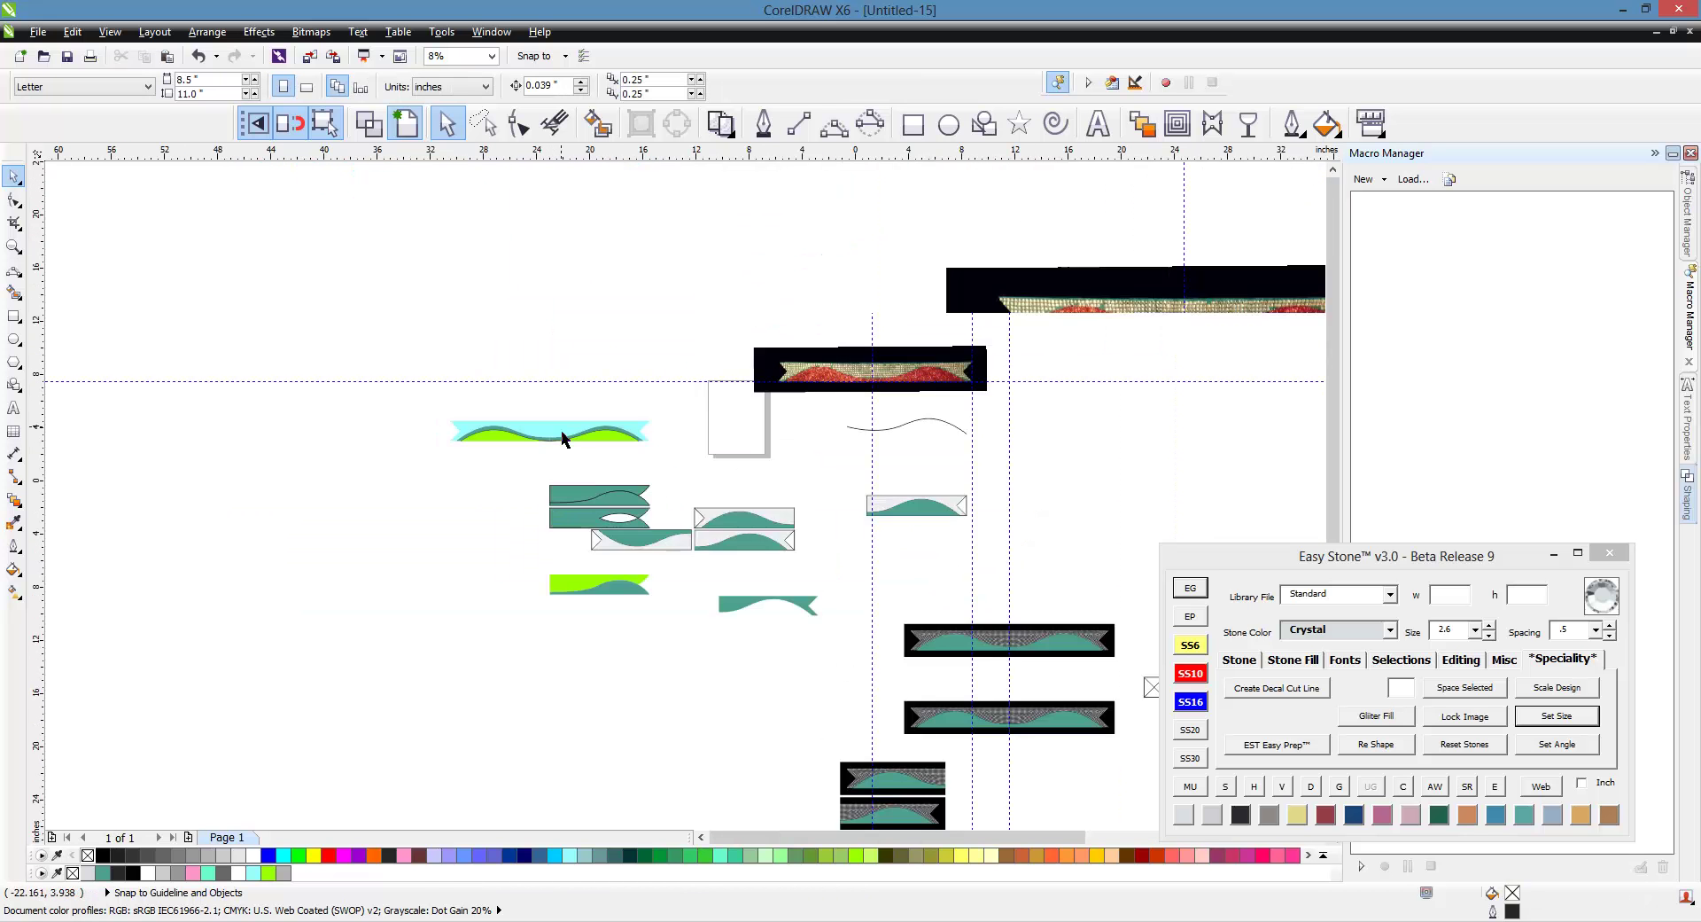
{"action": "scroll", "coordinate": [562, 436], "scroll_direction": "up", "scroll_amount": 1}
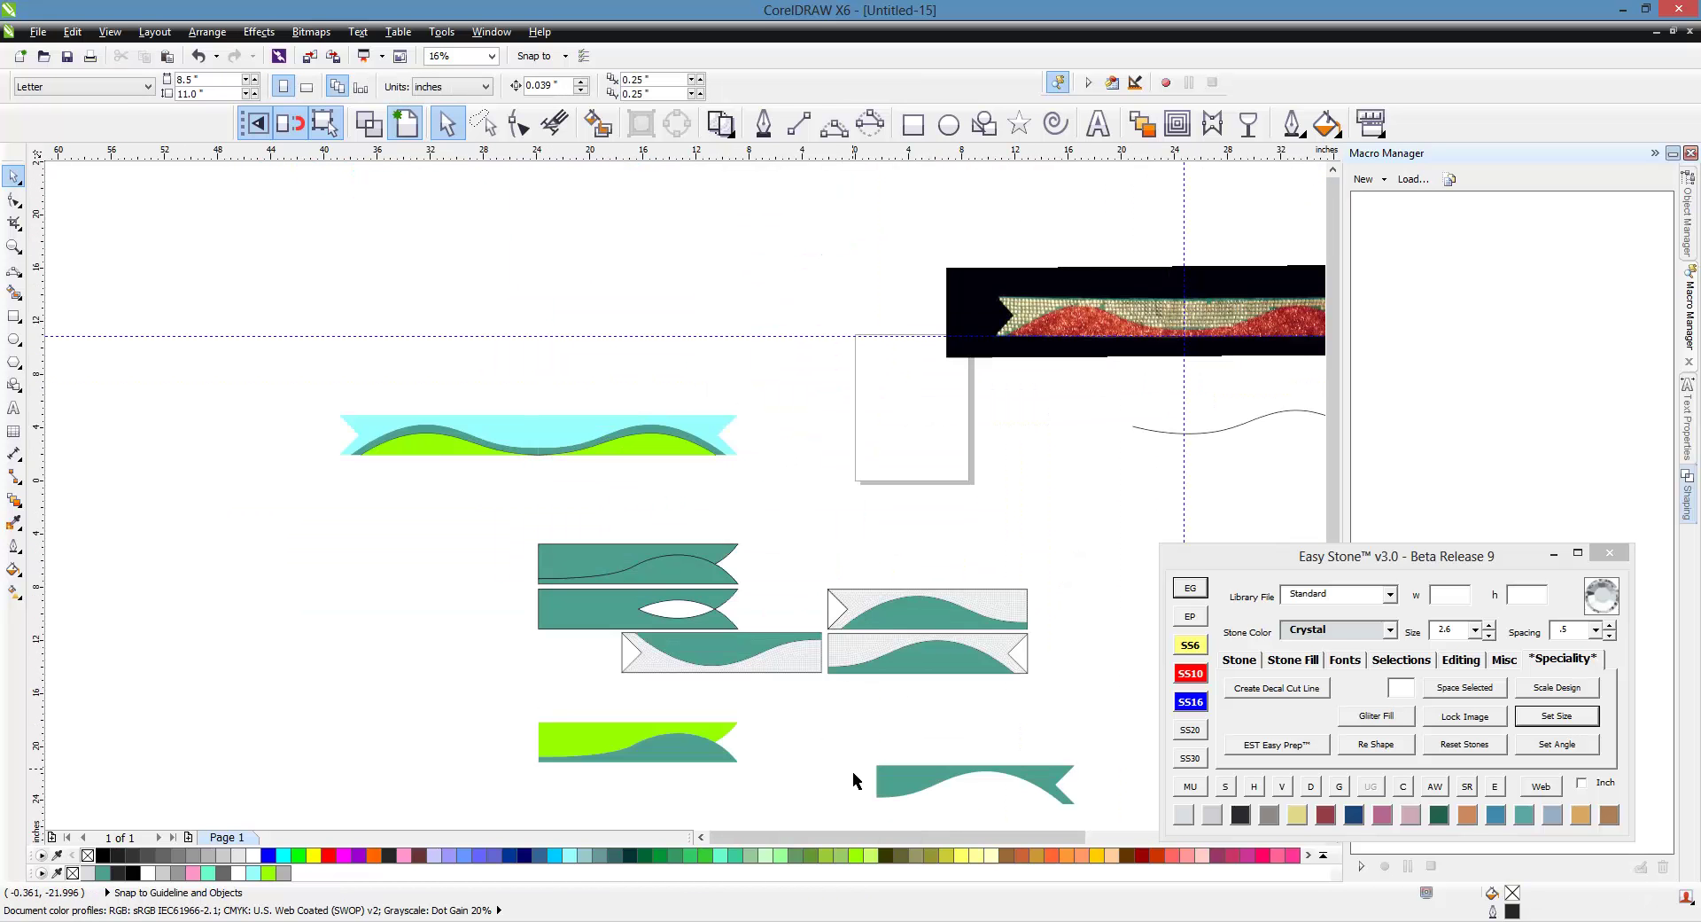